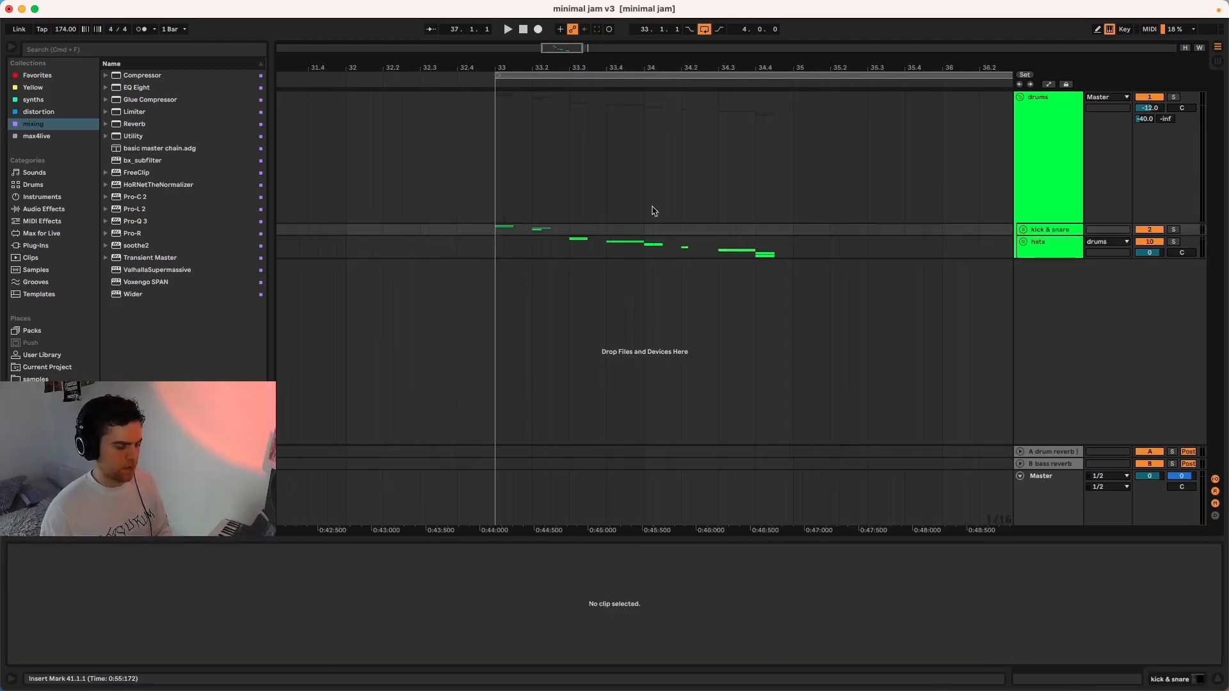
Move the row of hat clips from bar 33 so it starts at 37.1.1, outside the loop.
scroll(464, 274, down, 4)
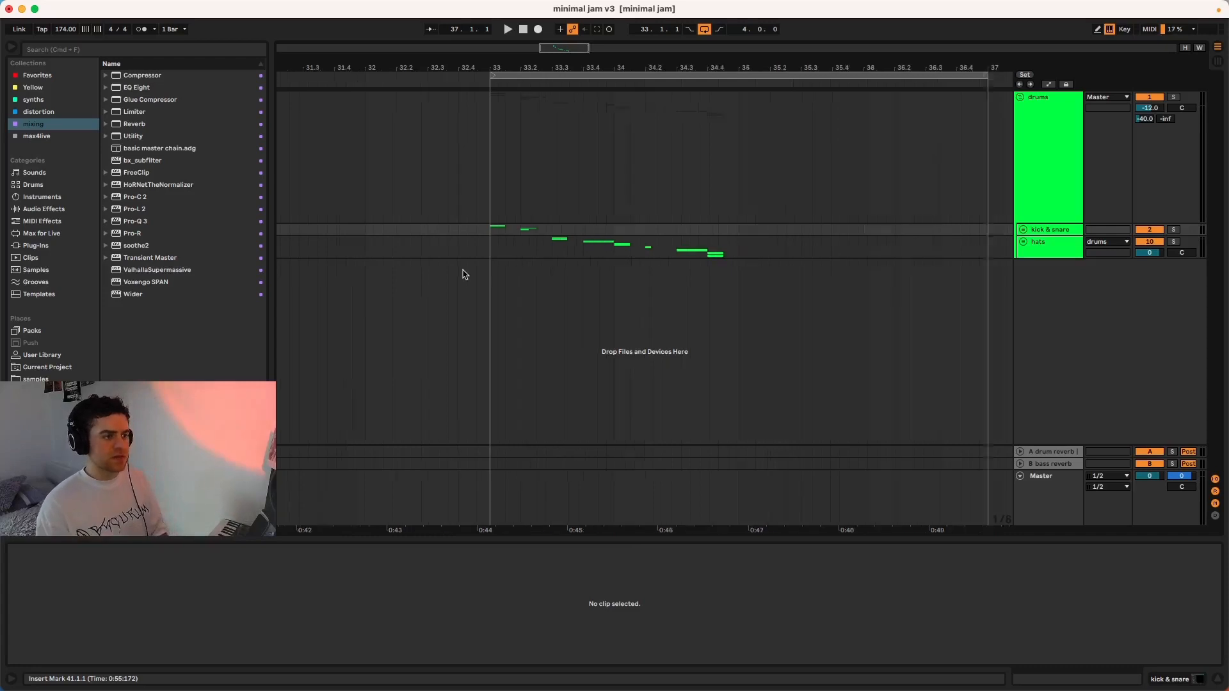
scroll(464, 273, right, 1)
drag(610, 255, 470, 256)
click(804, 252)
key(super+v)
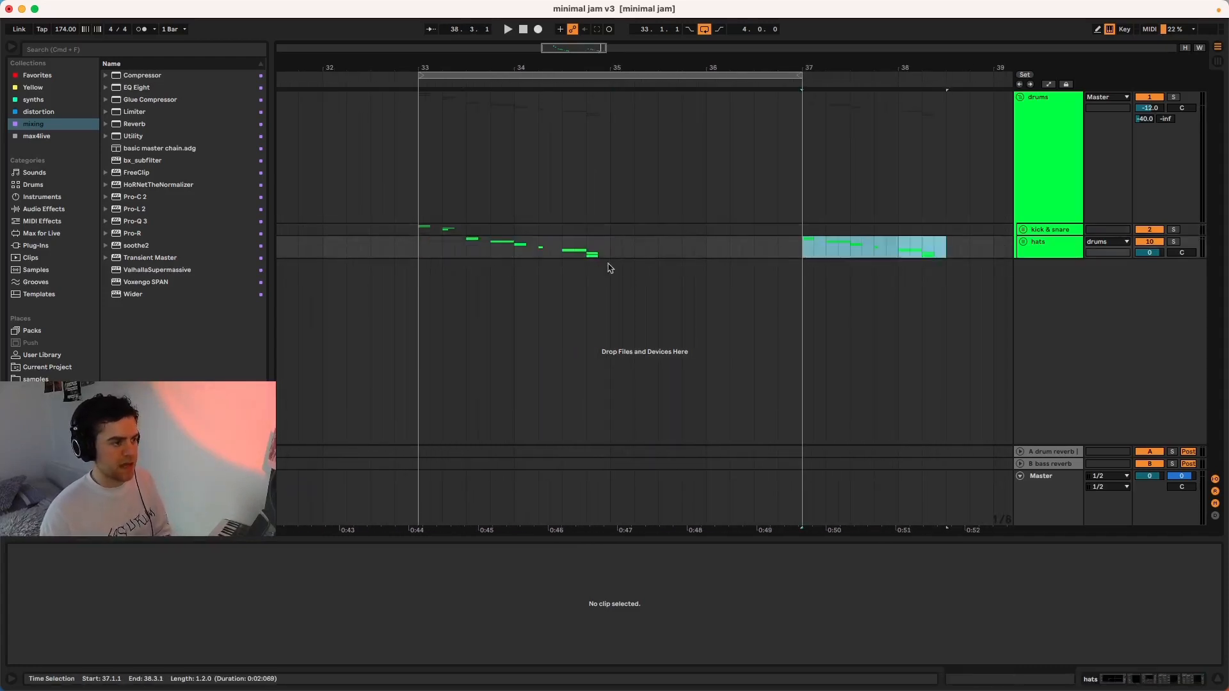
drag(619, 255, 477, 232)
Duplicate the kick to 33.3.3 and the snare to 33.4.1 in the kick & snare group, and play the bar back.
key(super+d)
click(467, 232)
key(super+d)
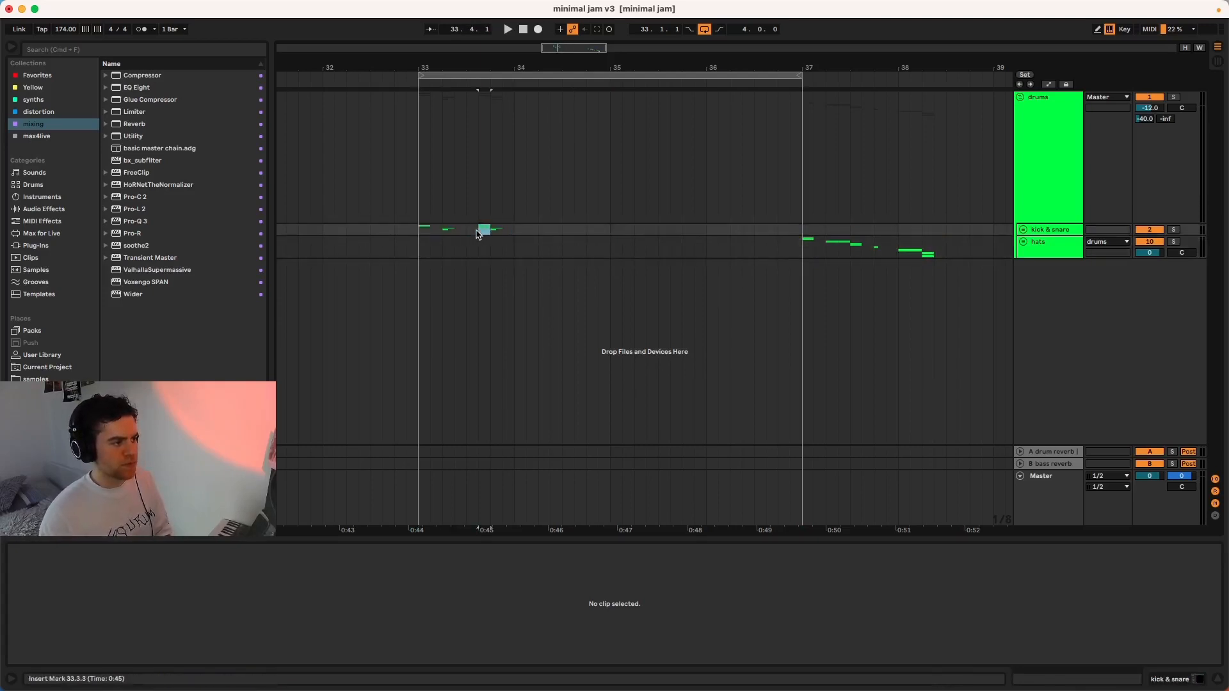
click(422, 232)
key(space)
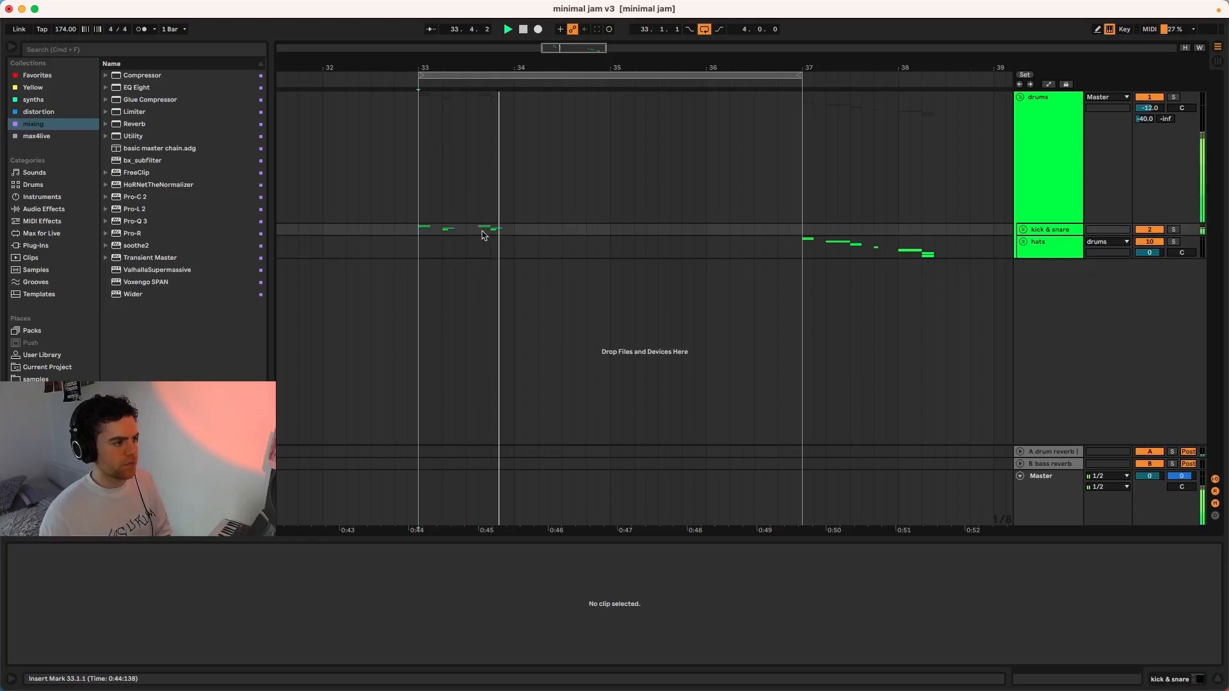
key(space)
Duplicate the one-bar kick and snare pattern through bars 34, 35 and 36, and play the loop.
drag(512, 231, 420, 232)
key(super+d)
key(super+d)
key(super+d)
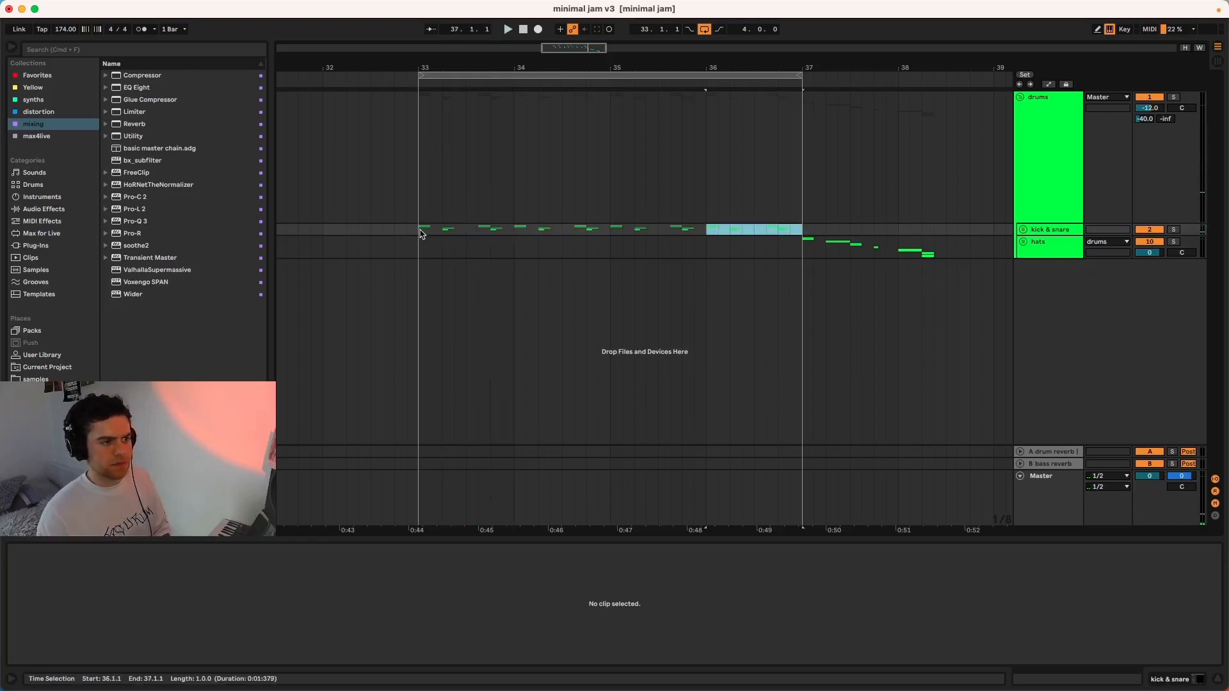
key(space)
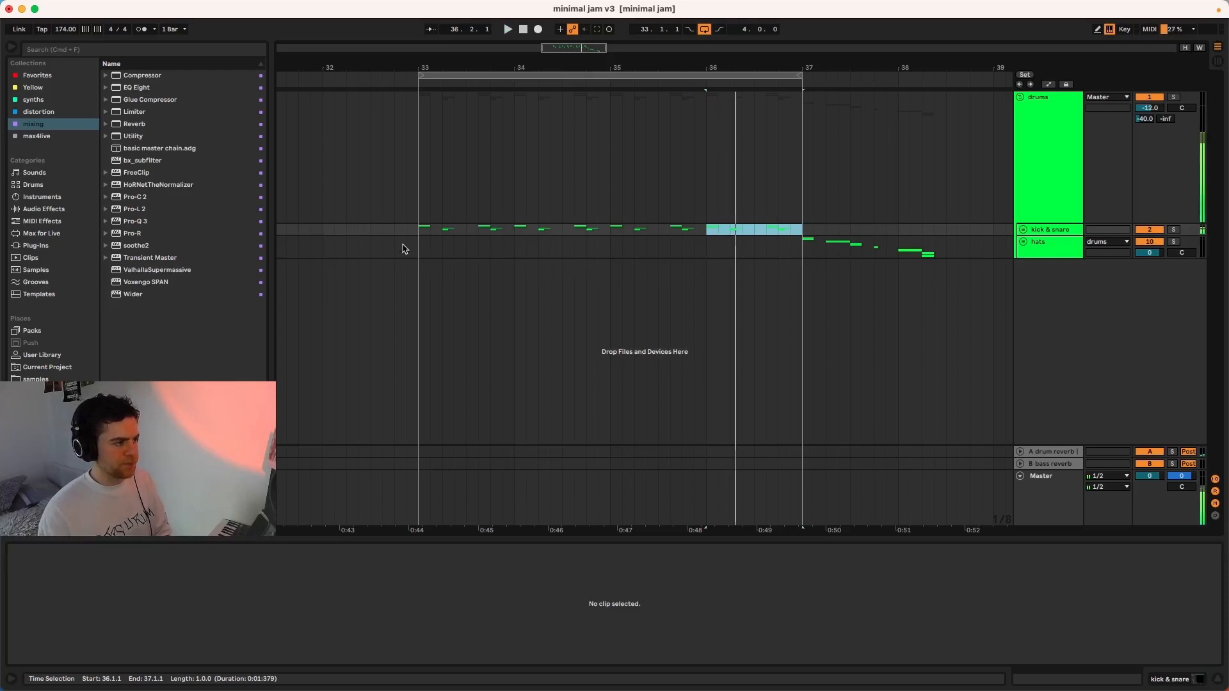
click(418, 247)
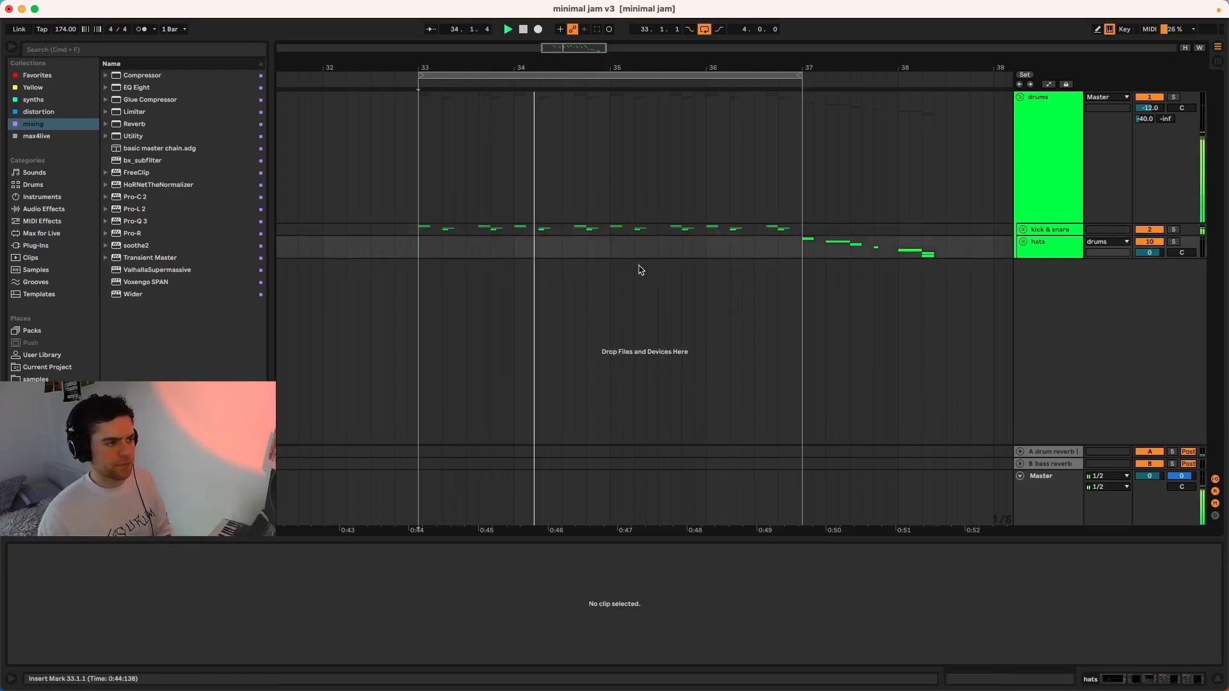
Copy the first hat clip from 37.1.1 onto every beat of bar 33 and play it back.
drag(803, 250, 815, 251)
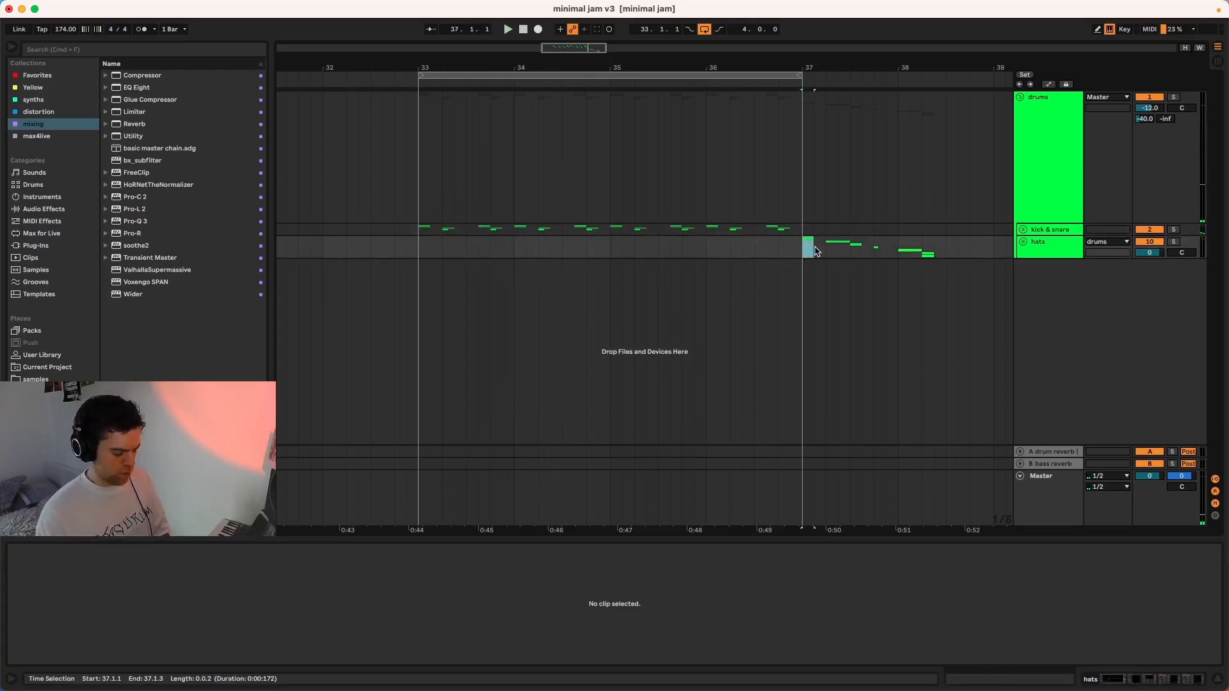
drag(430, 248, 419, 246)
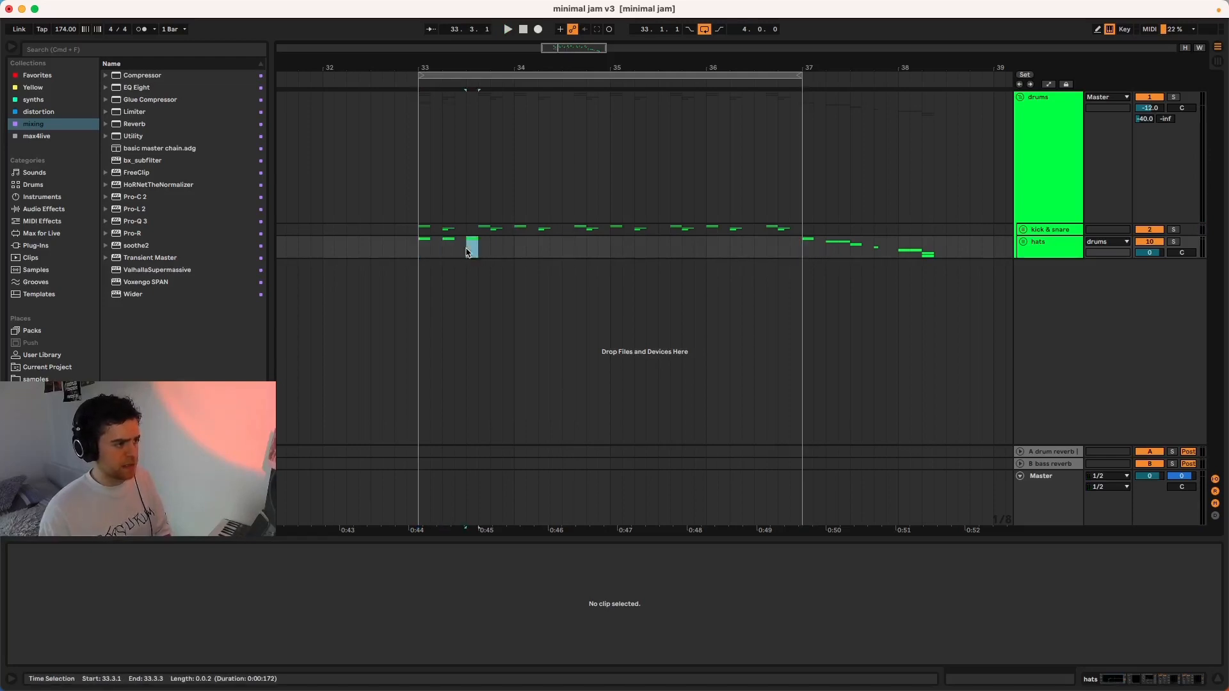
key(ctrl+d)
key(space)
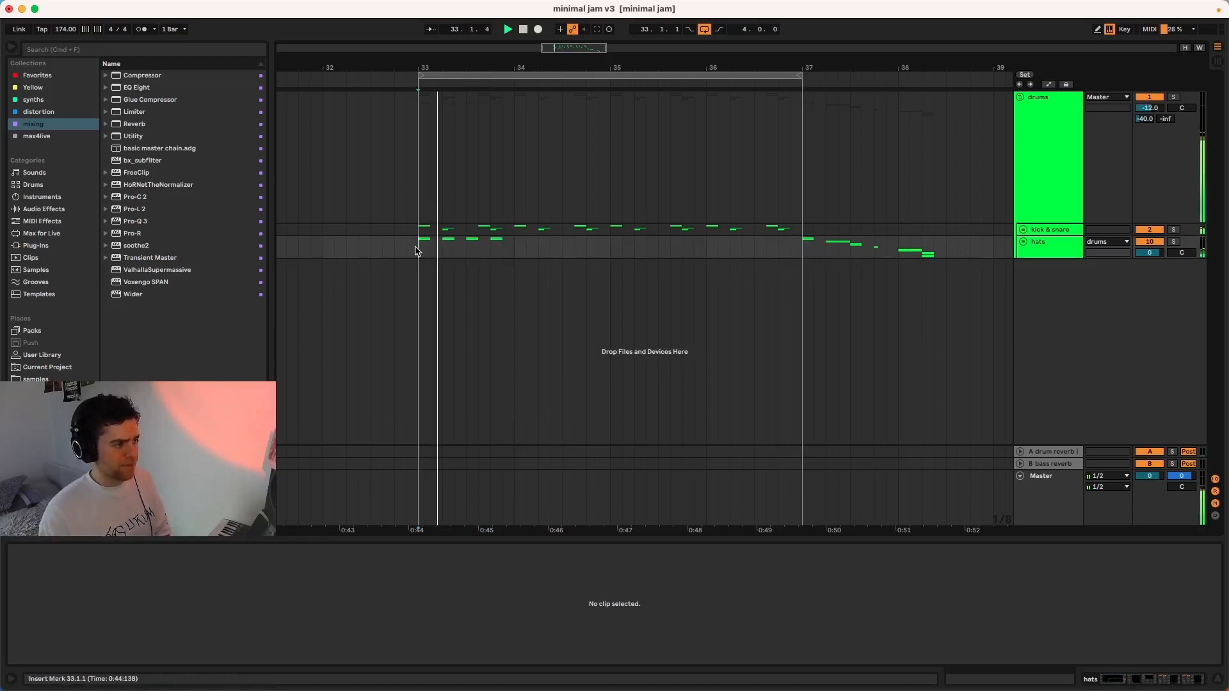
Duplicate the one-bar hat pattern in the hats group through bars 34, 35 and 36.
drag(515, 251, 421, 254)
key(space)
key(super+d)
key(super+d)
key(super+d)
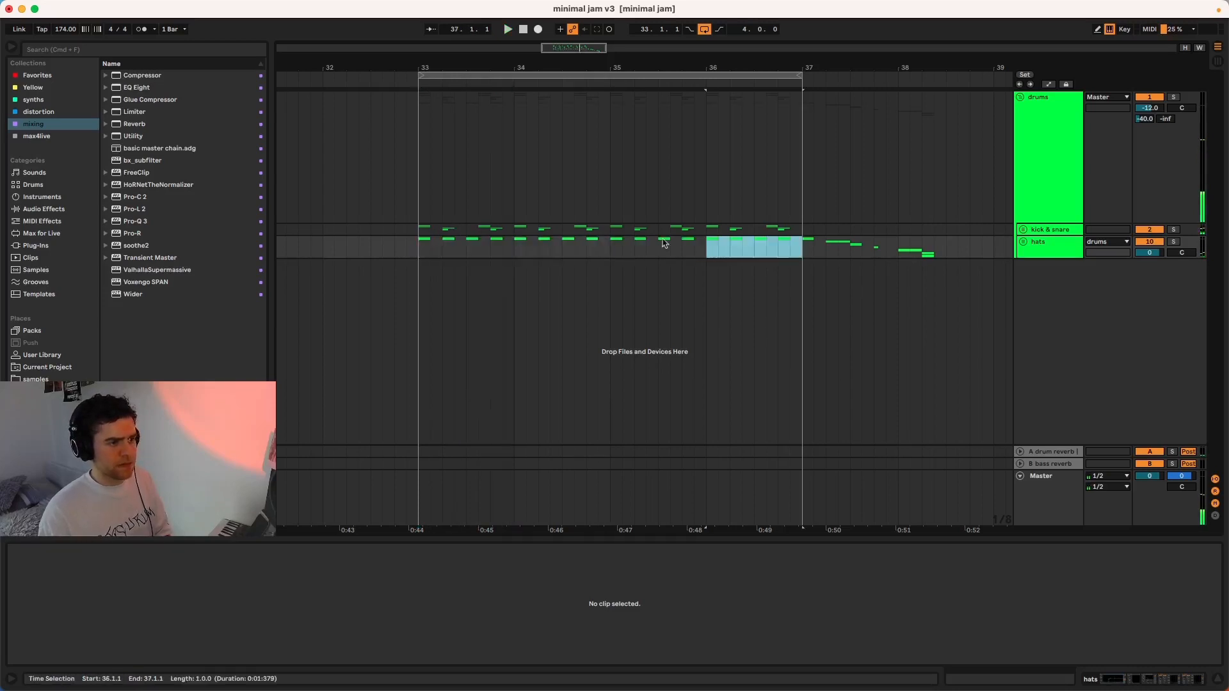
Unfold the hats group to show its individual tracks and play the loop.
click(1024, 242)
click(410, 357)
key(space)
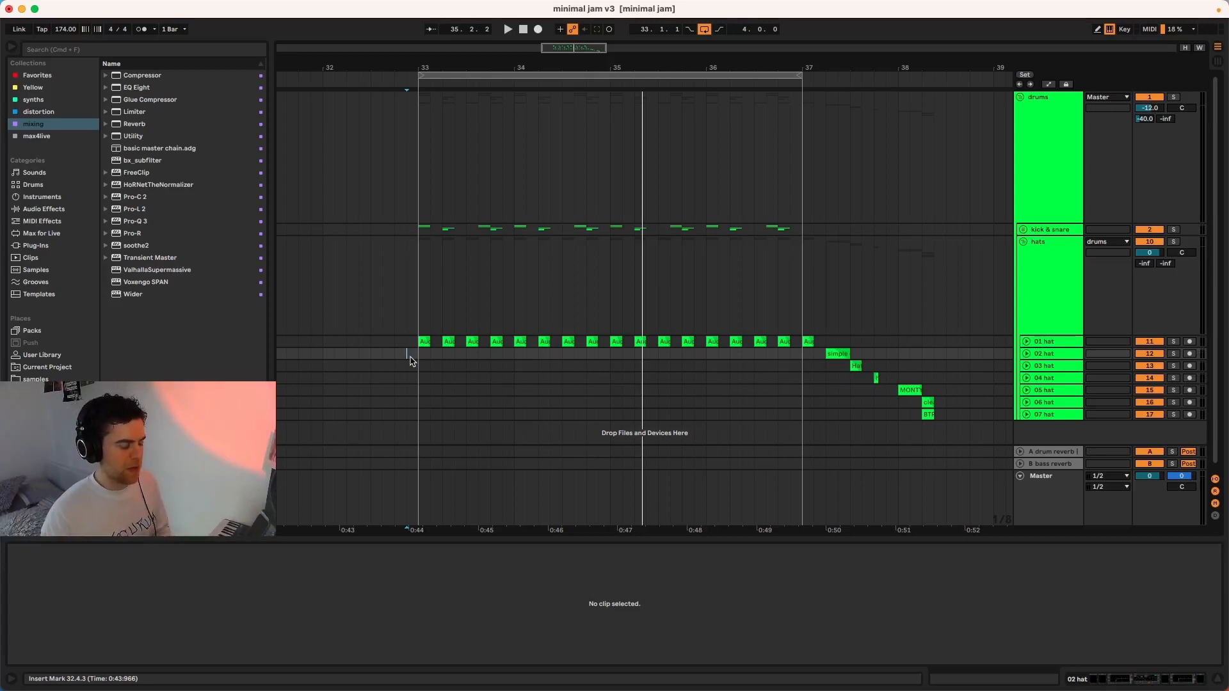
Set the gain of the 01 hat clip at 33.2.1 to -2 dB and the one at 33.4.1 to -4 dB.
scroll(446, 359, up, 2)
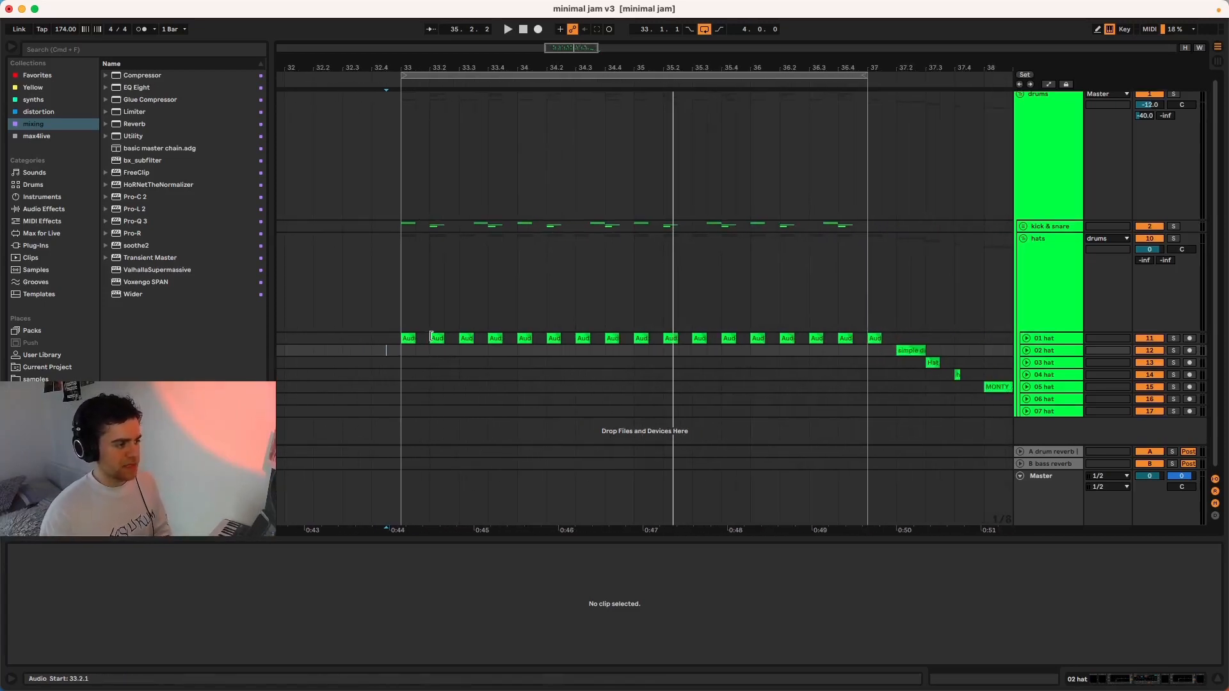
click(431, 337)
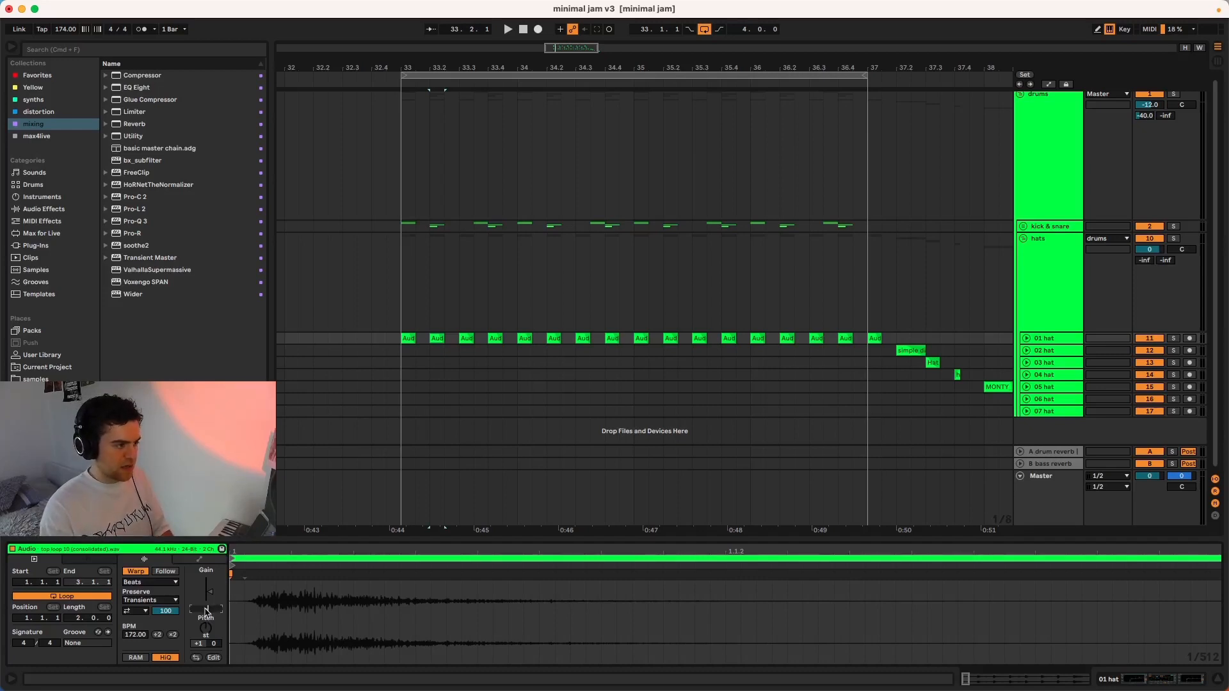
click(446, 348)
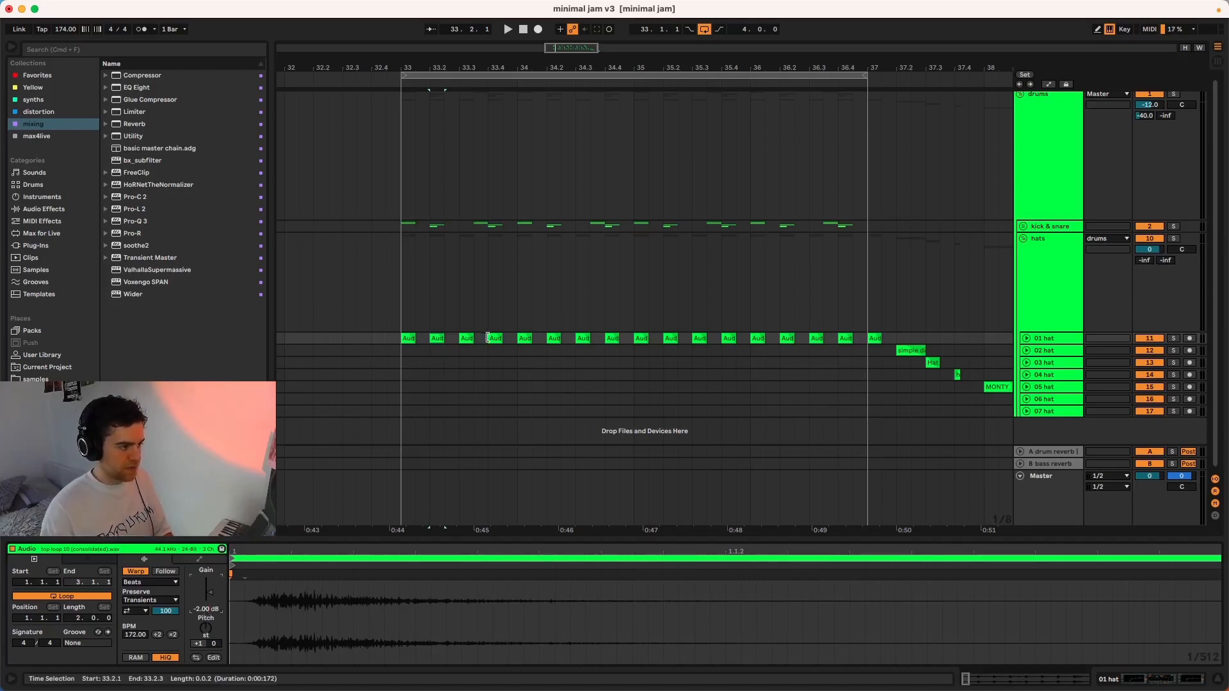
click(489, 337)
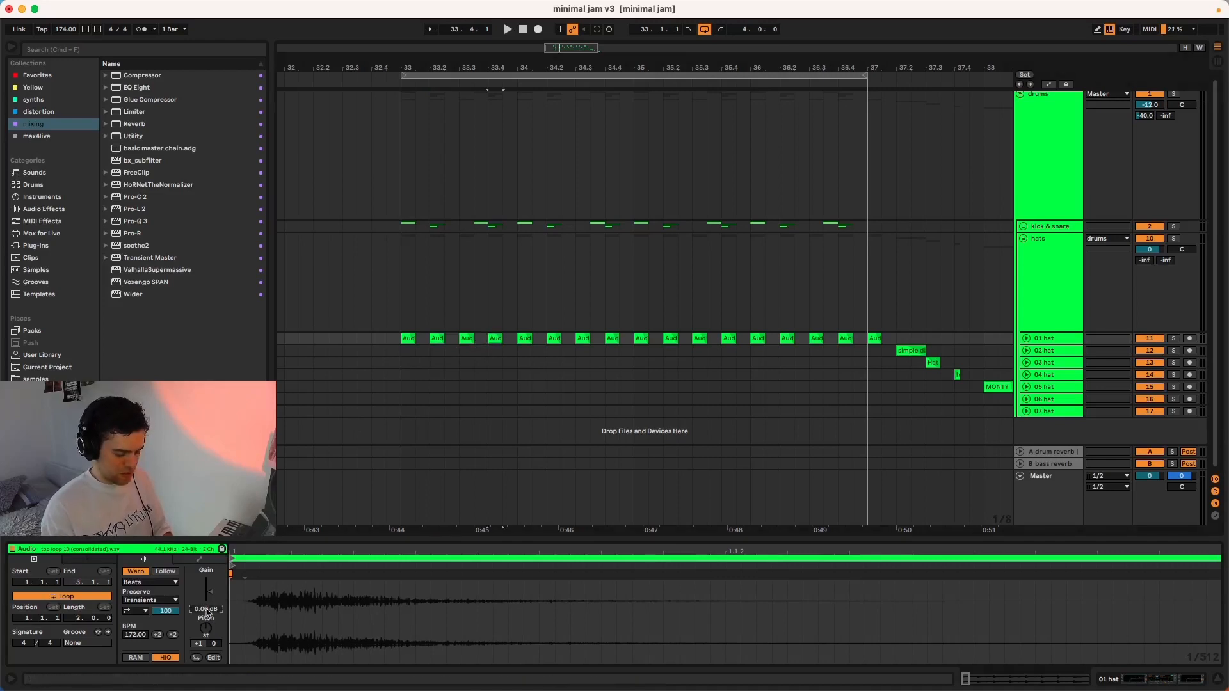
text(-4)
key(Return)
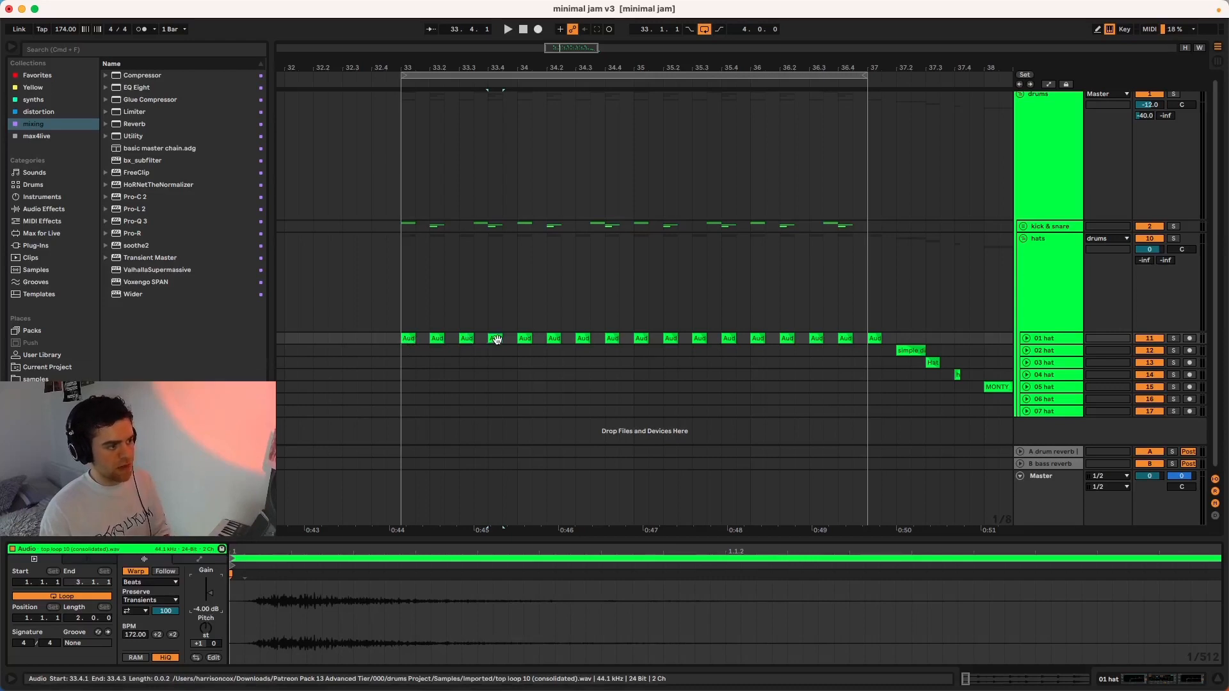
Duplicate bar 33 of the 01 hat track with its gain changes through bars 34 to 36 and play it.
drag(402, 342, 517, 345)
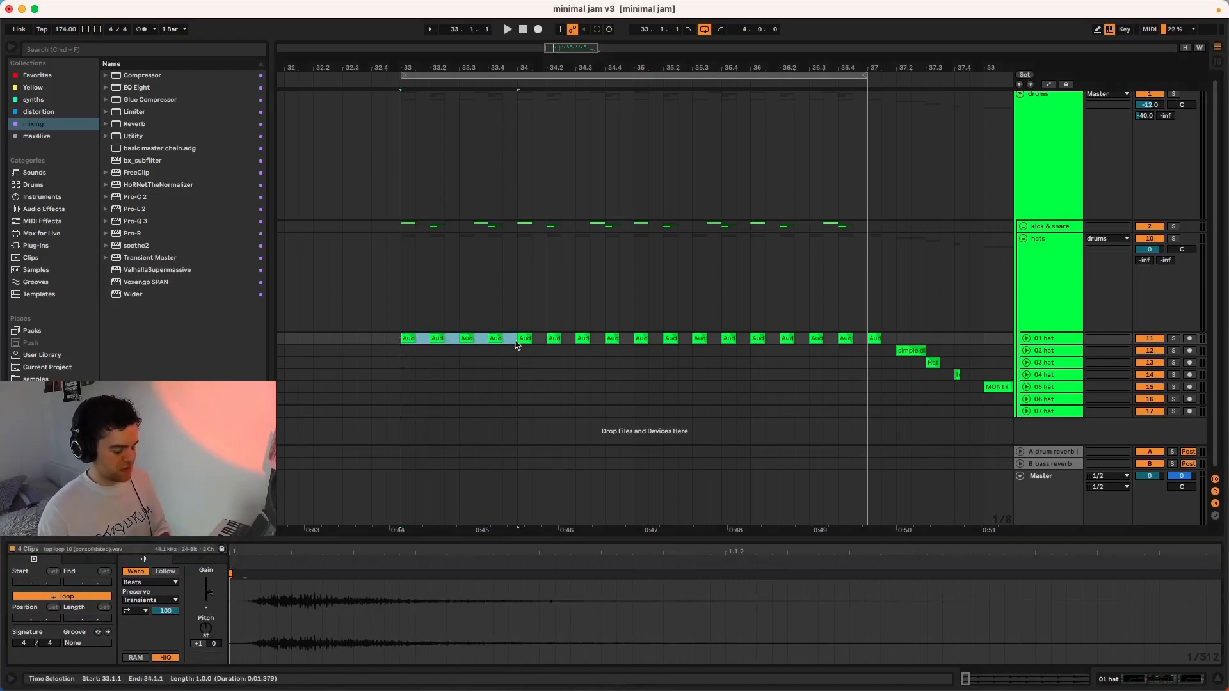
key(super+d)
key(super+d)
key(super+d)
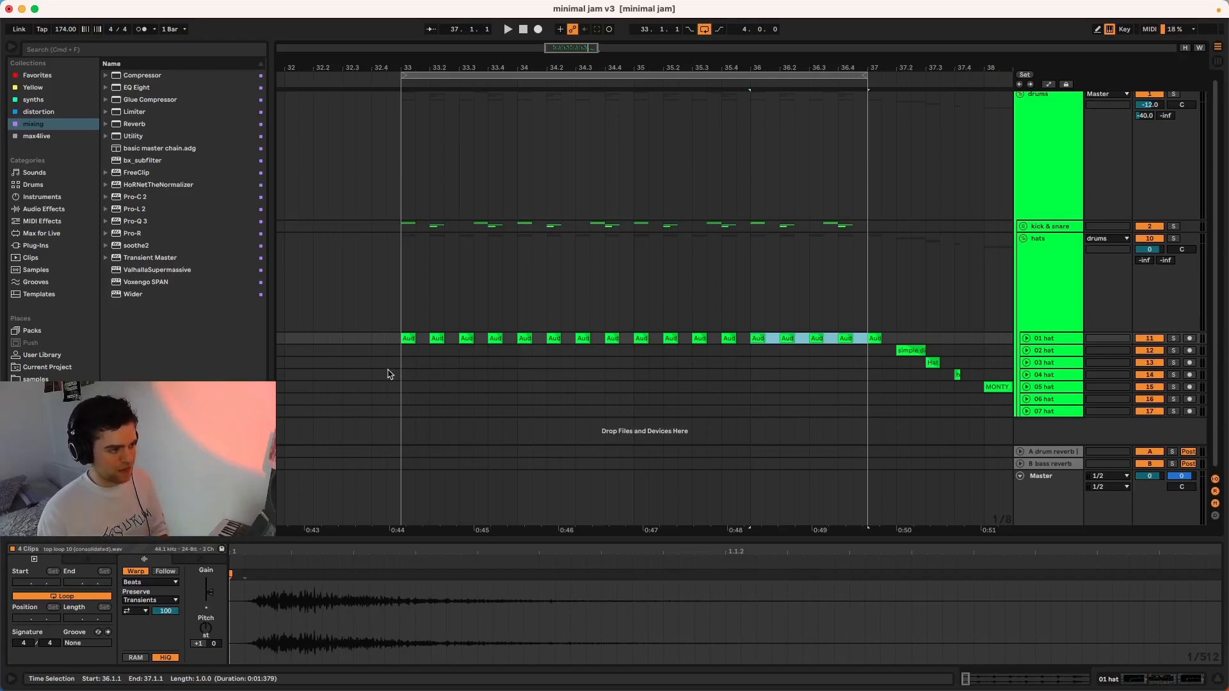
click(398, 353)
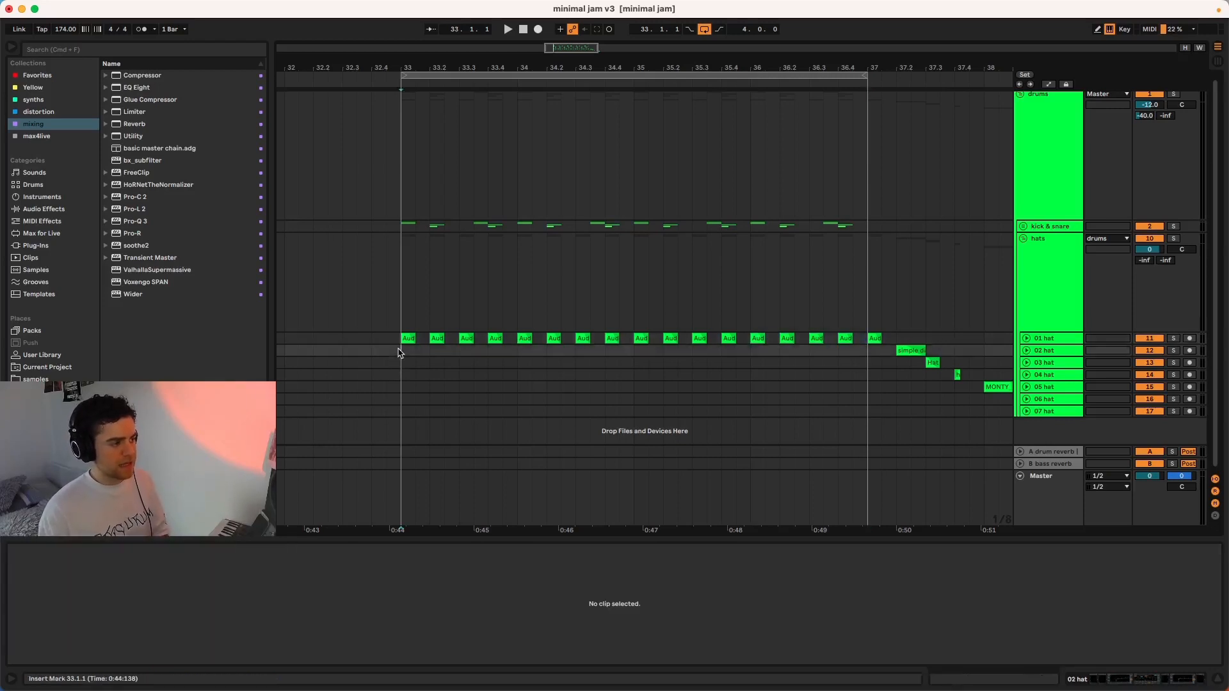
key(space)
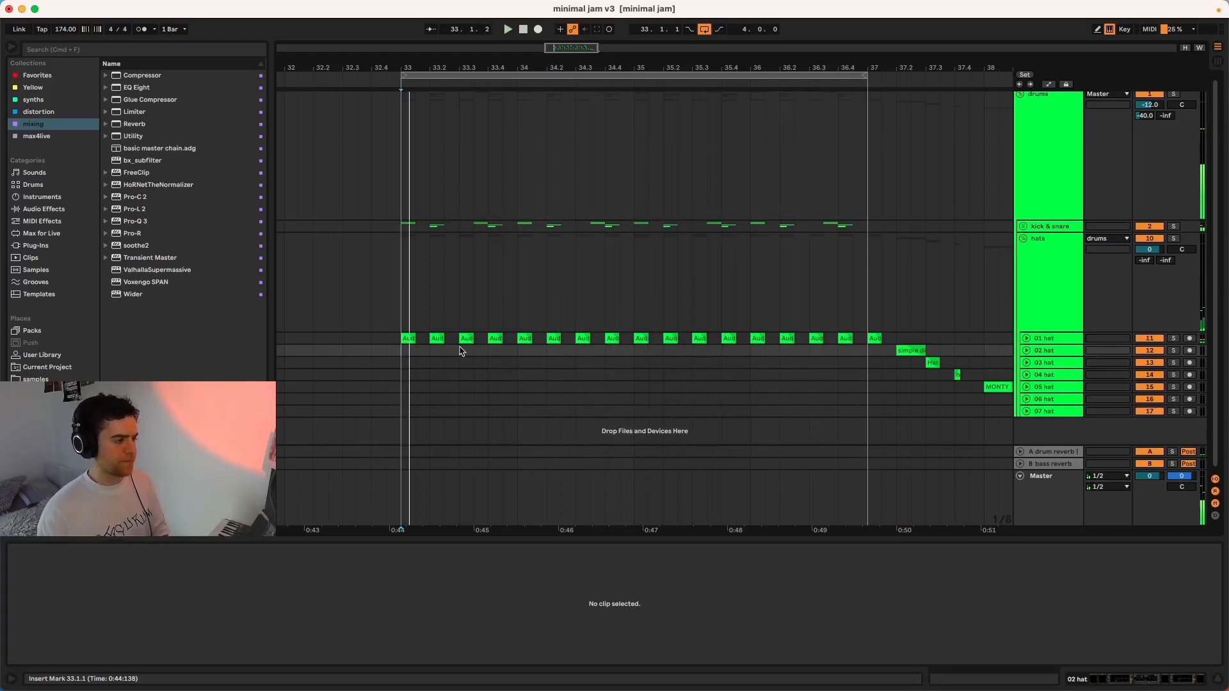
Delete all 01 hat clips inside the loop except the one at 33.1.1.
scroll(591, 398, right, 2)
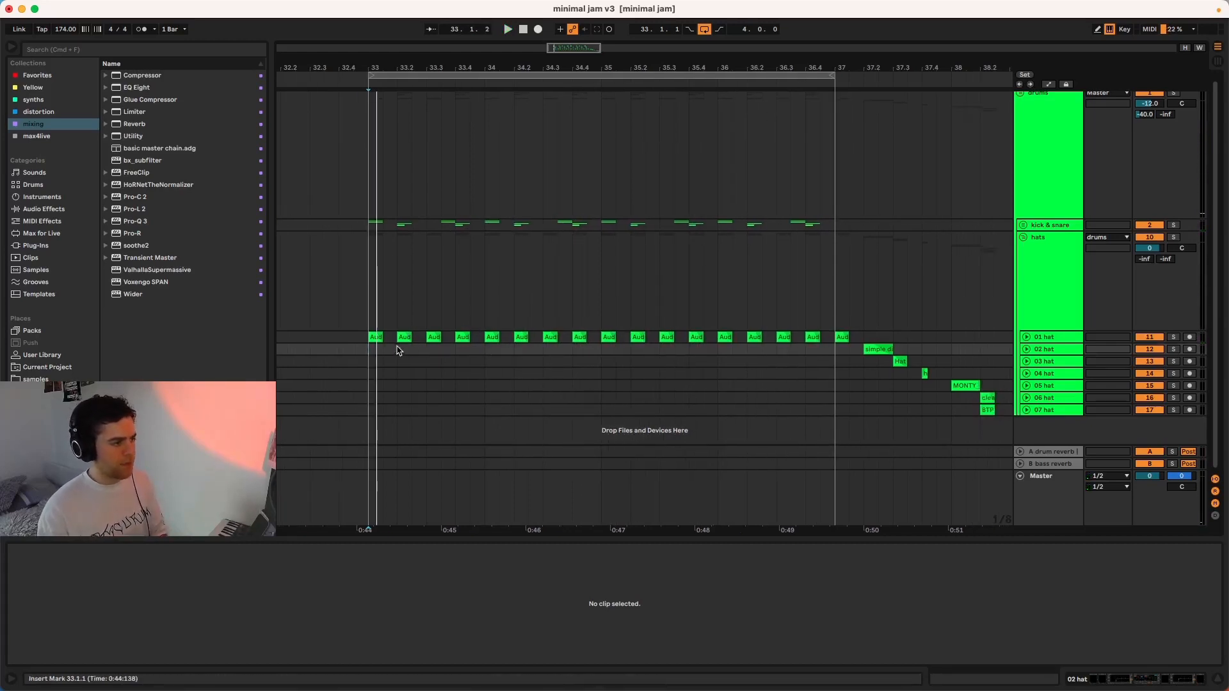
click(404, 337)
key(Delete)
click(458, 337)
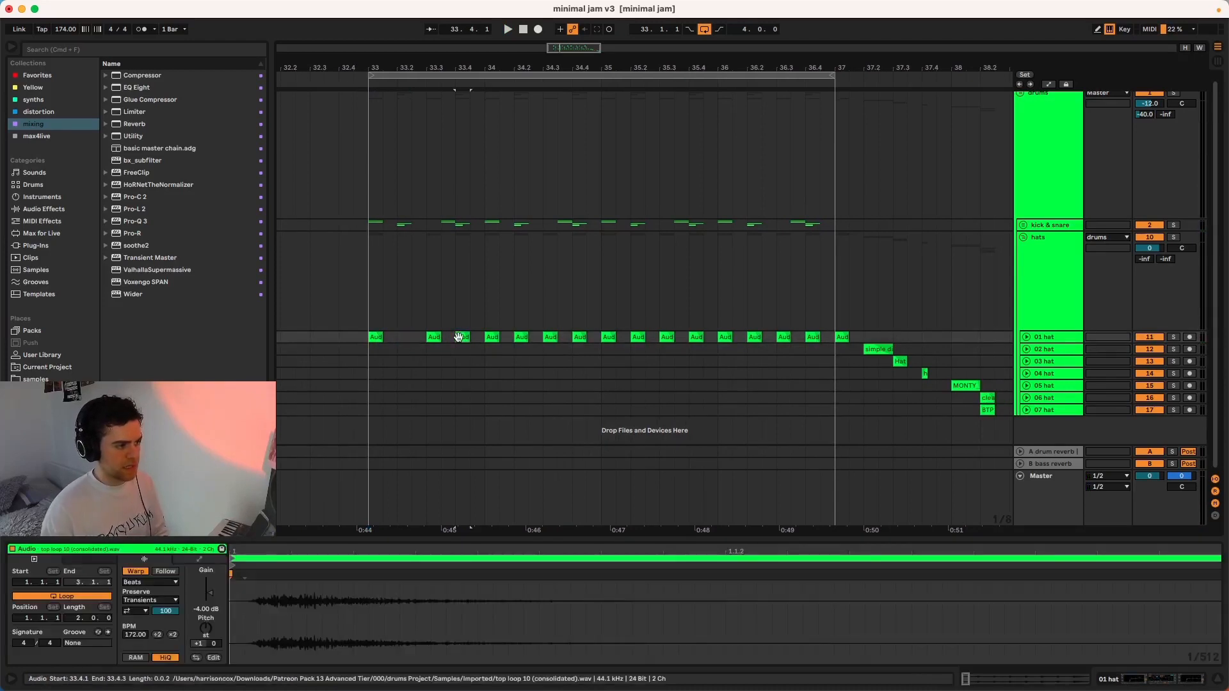
key(Delete)
click(435, 338)
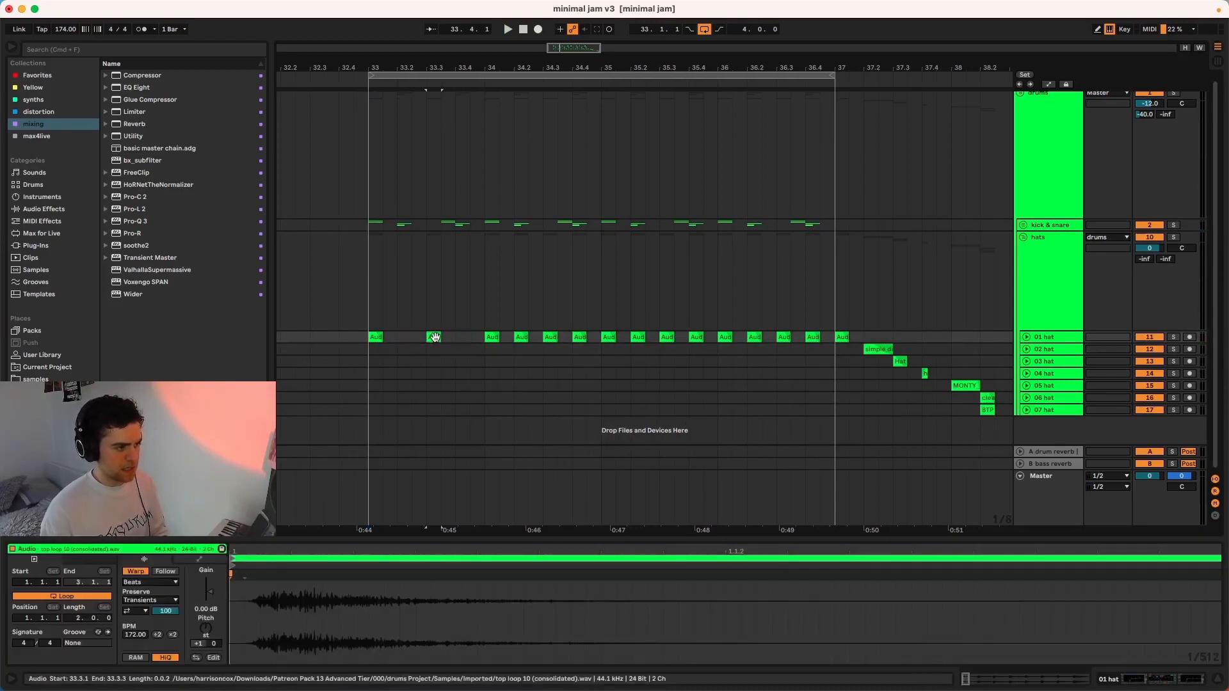
key(Delete)
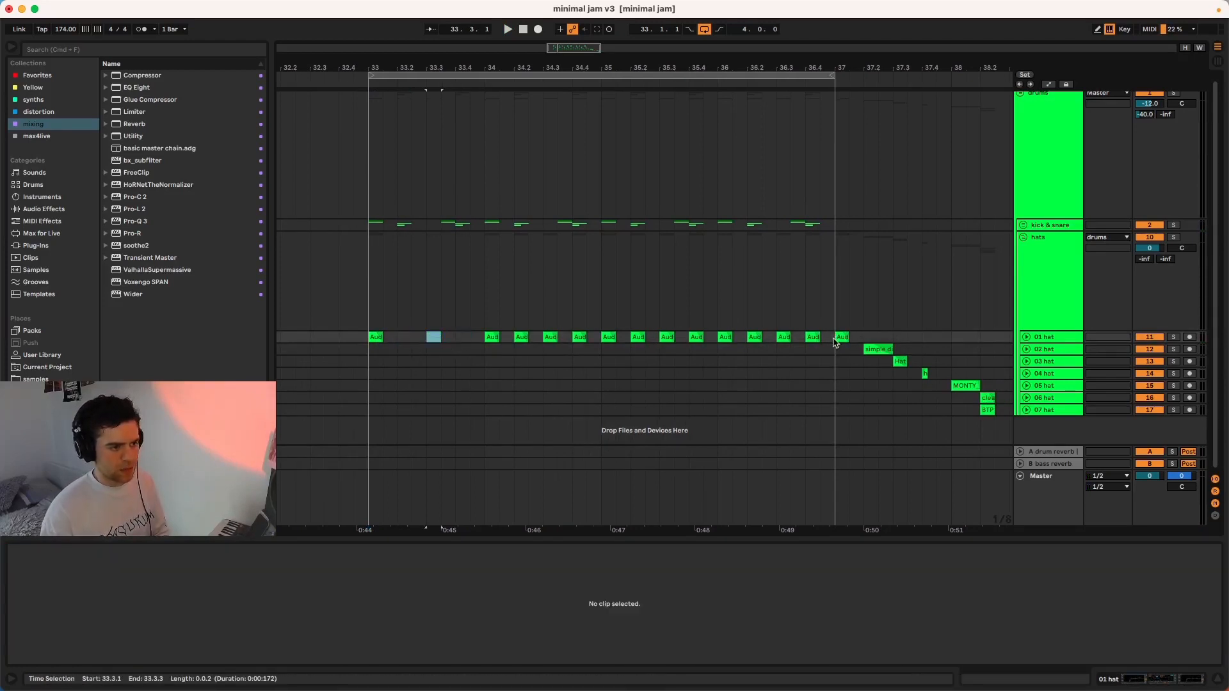
drag(835, 338, 574, 342)
key(Delete)
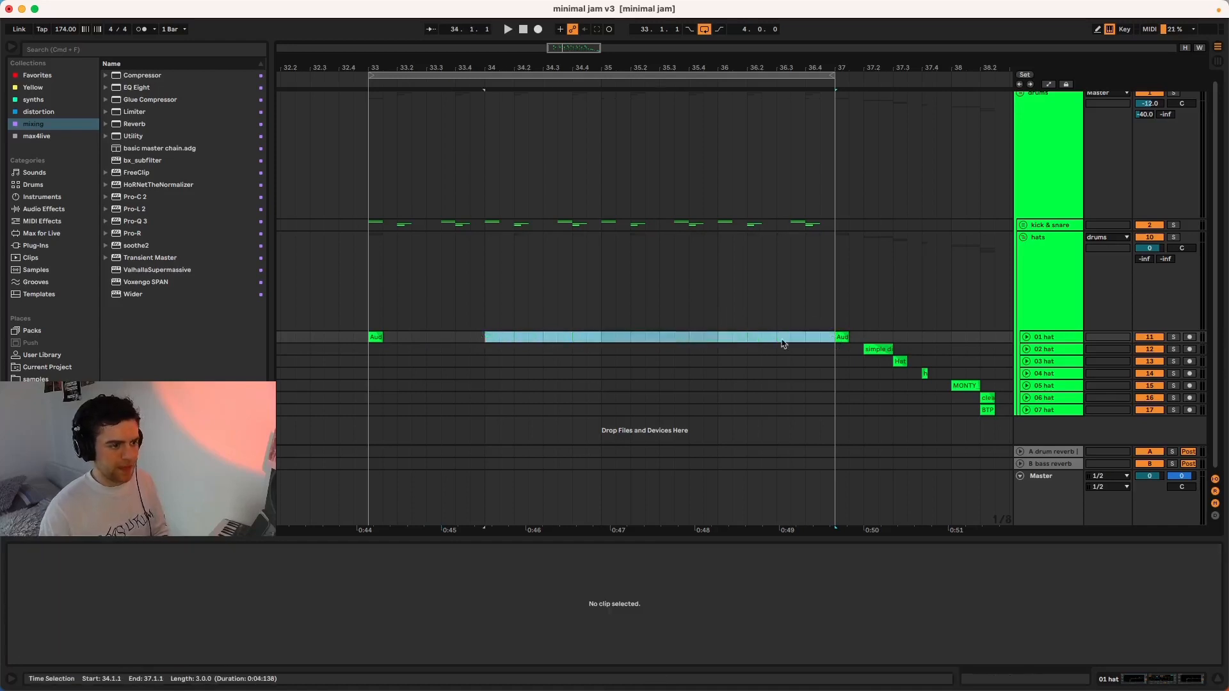
Copy the simple digi hat clip to 33.2.1 on the 02 hat track and play it back.
click(873, 349)
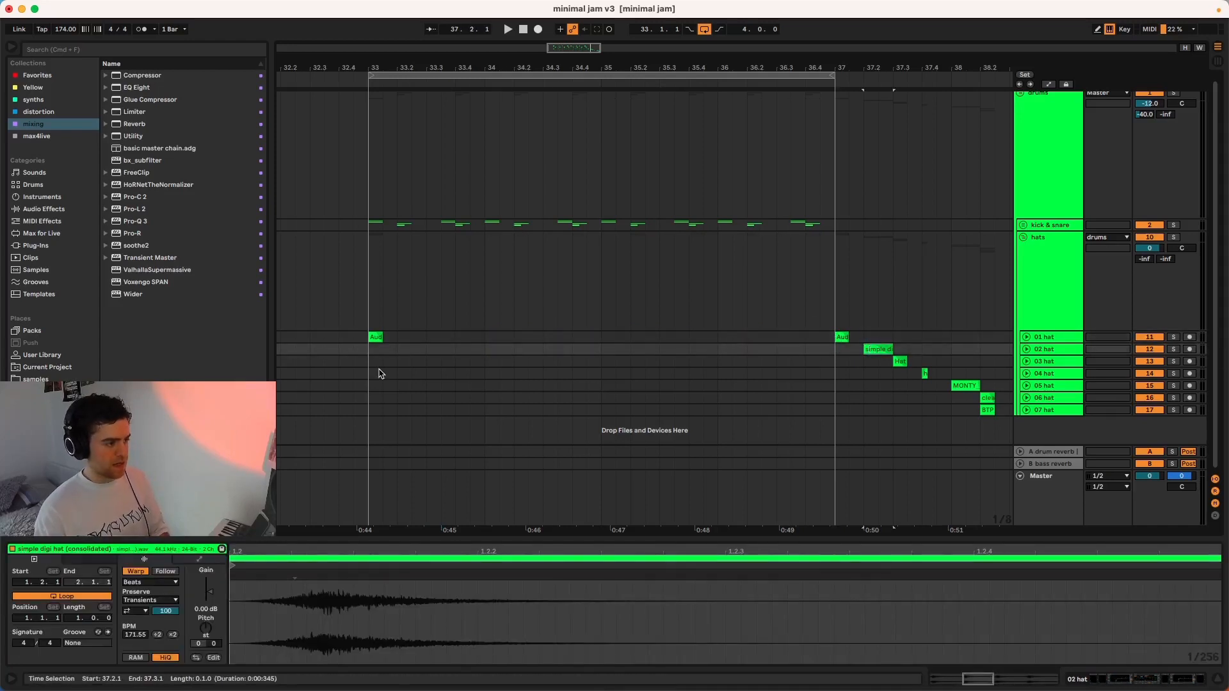
click(397, 353)
key(super+v)
click(364, 351)
key(space)
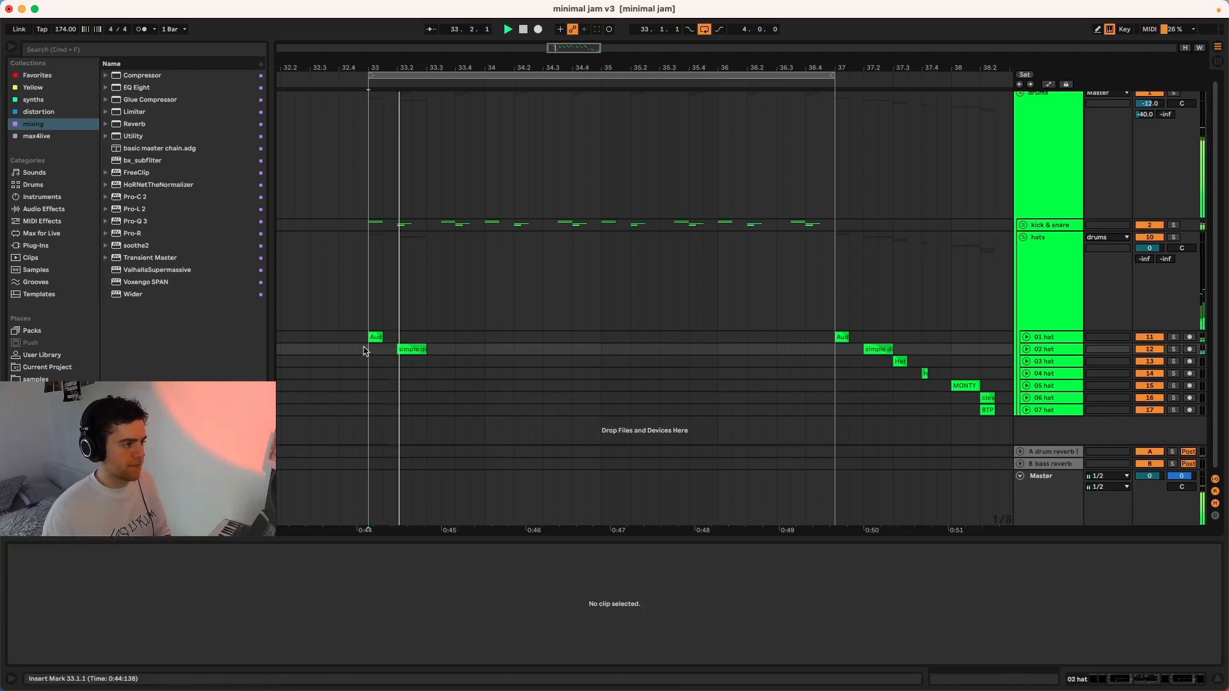
Add another simple digi hat at 33.4.1, repeat the 02 hat bar through bars 34 to 36, and play the loop.
click(453, 351)
key(super+v)
drag(370, 352, 489, 352)
key(super+d)
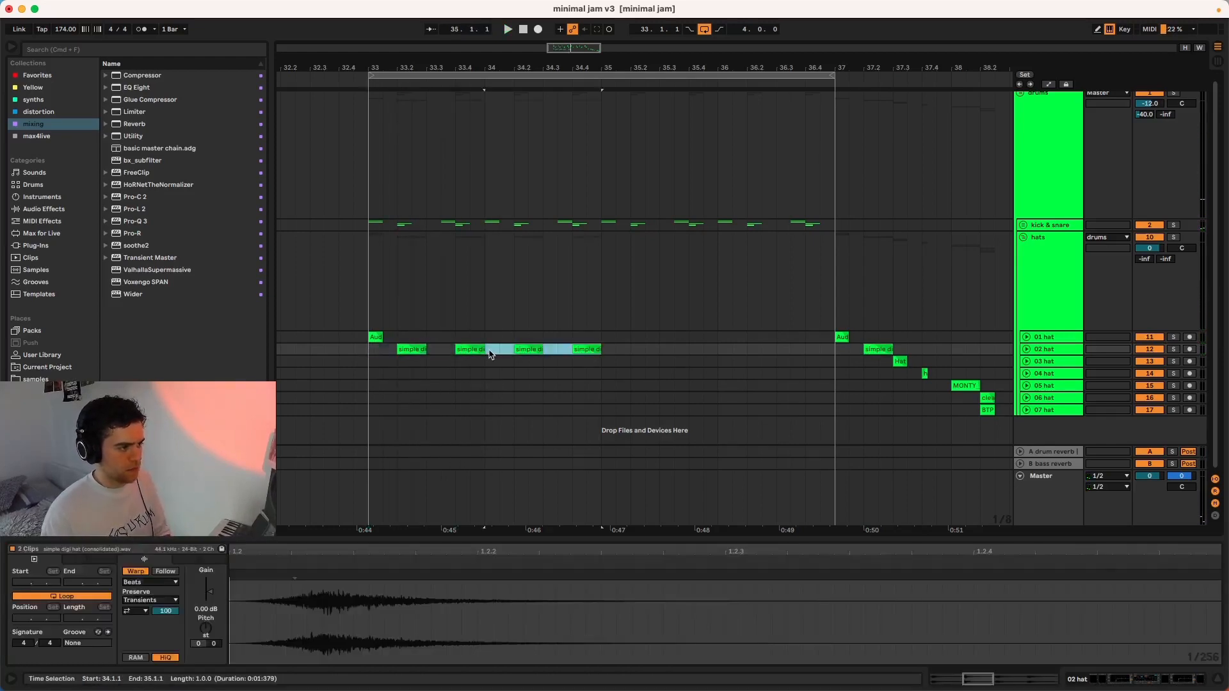
key(super+d)
key(super+d)
click(364, 352)
key(space)
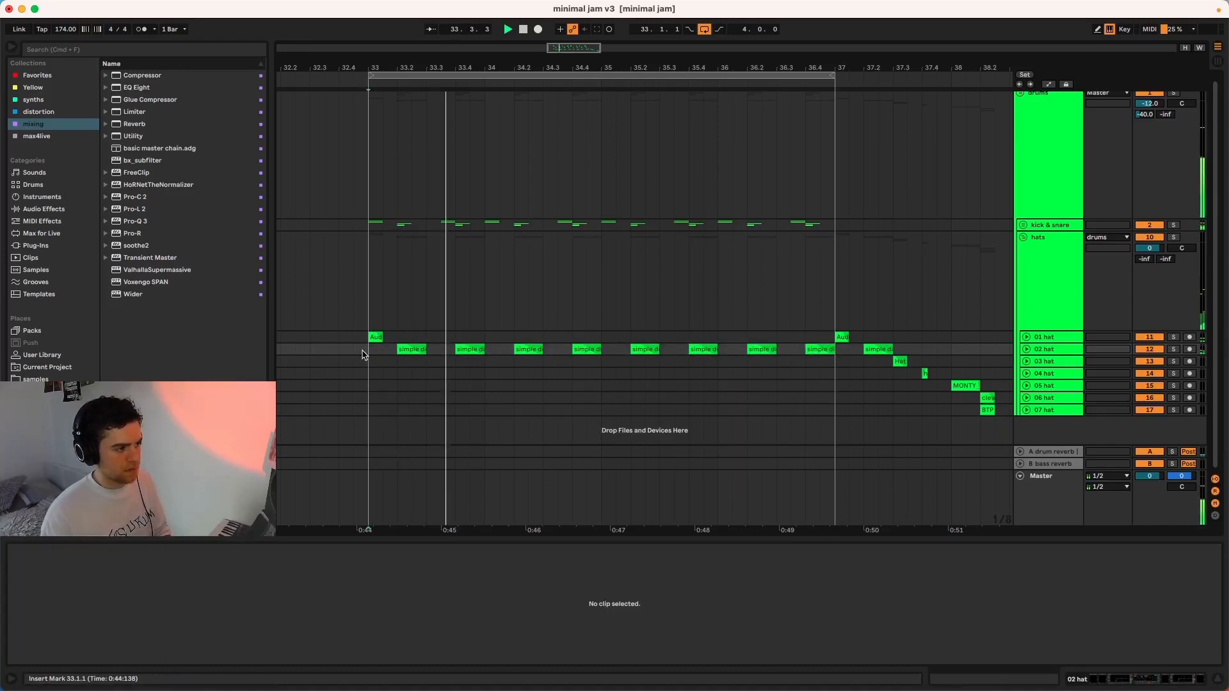
Duplicate bar 33 of the 01 hat track to bars 34, 35 and 36, and play the loop.
drag(368, 341, 491, 339)
key(super+d)
key(super+d)
key(super+d)
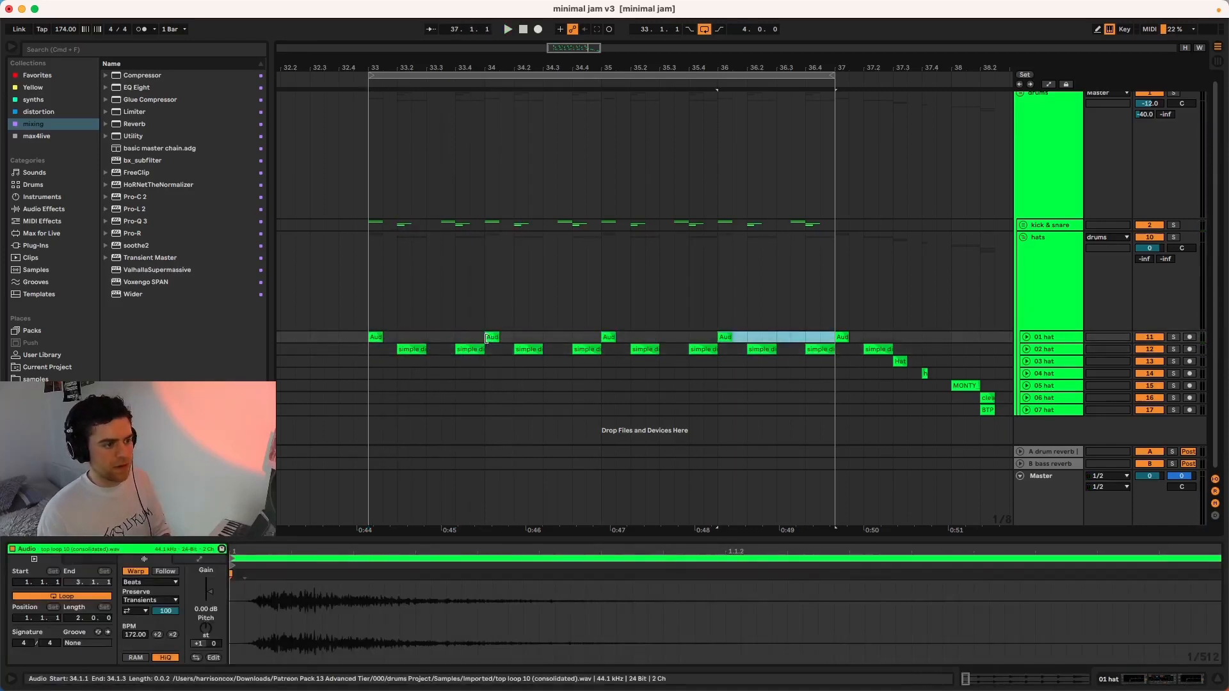
click(361, 355)
key(space)
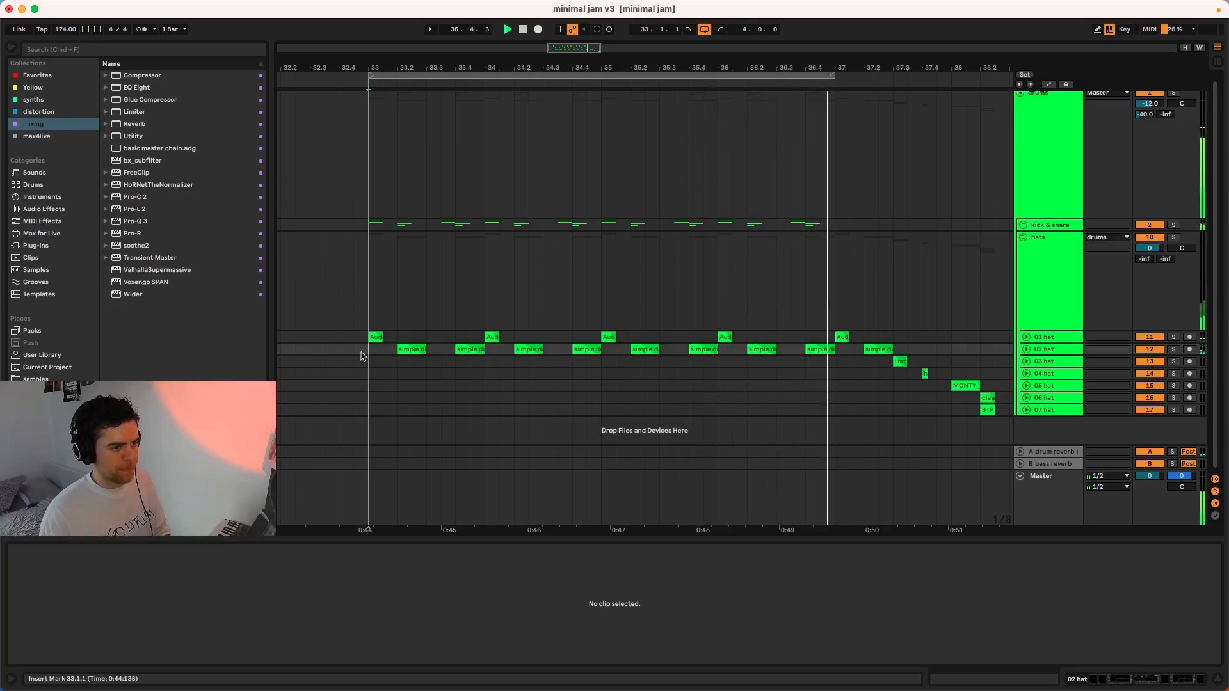
Copy the Hat 18 clip on the 03 hat track to 33.3.1, 34.3.1, 35.3.1 and 36.3.1, and play the loop.
click(896, 362)
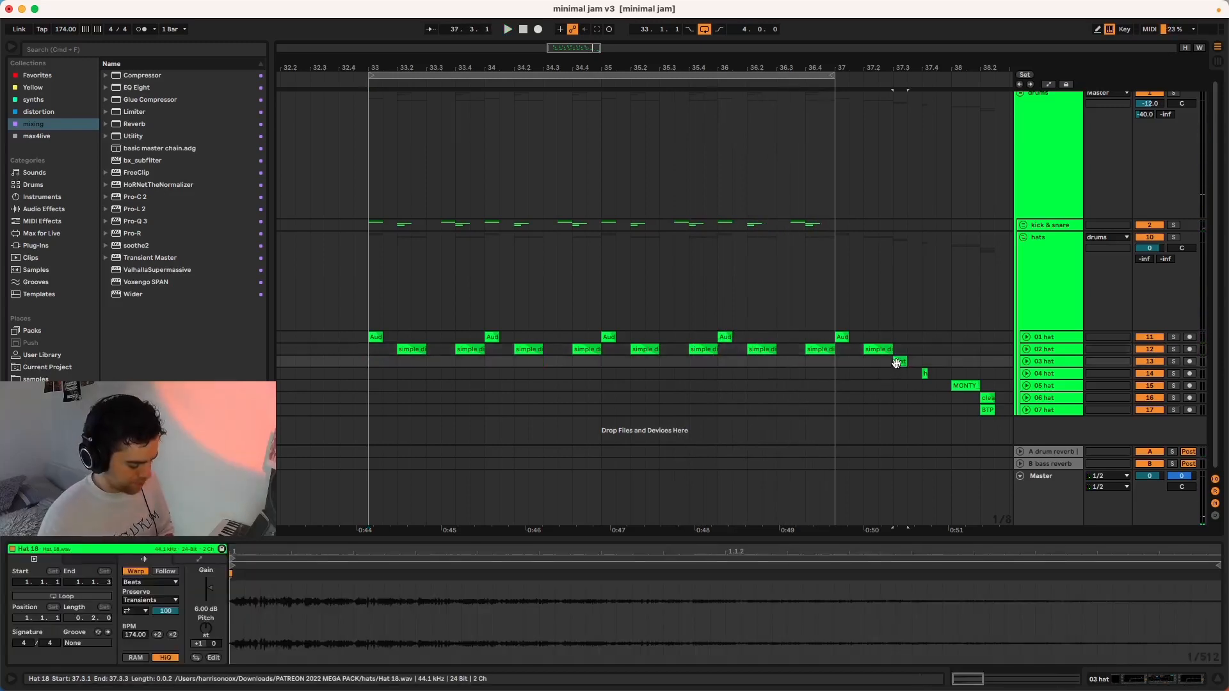
click(433, 360)
key(super+v)
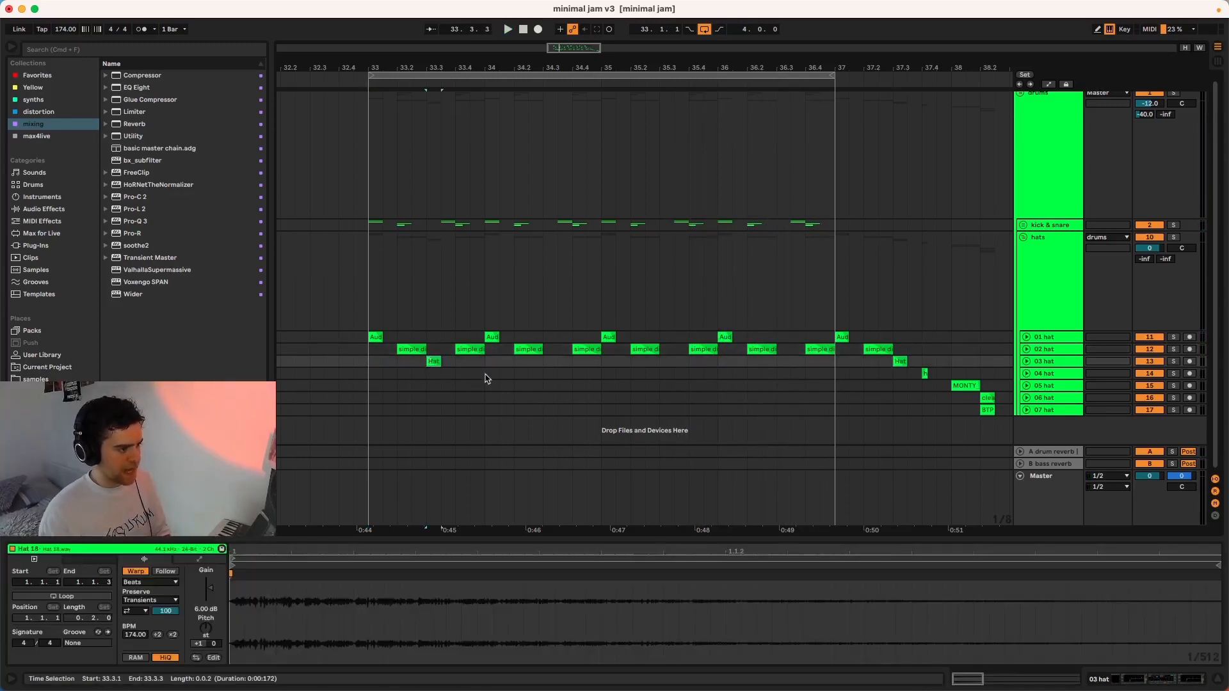
click(546, 365)
key(super+v)
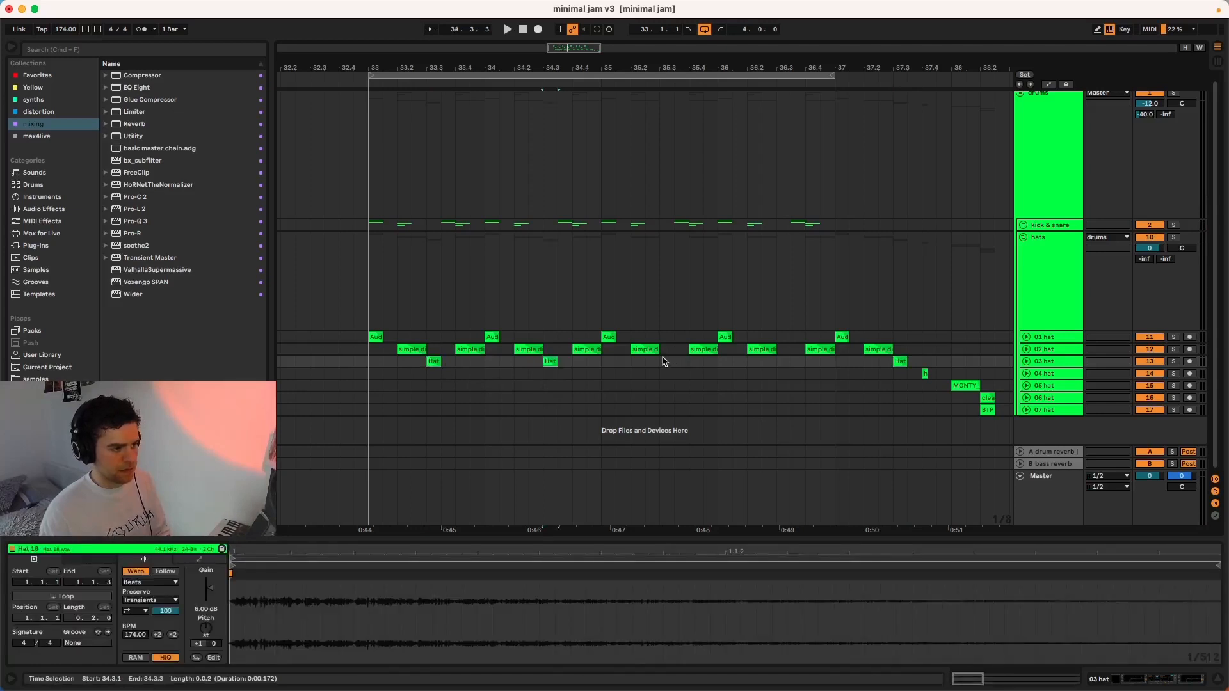
click(662, 362)
key(super+v)
click(778, 361)
key(super+v)
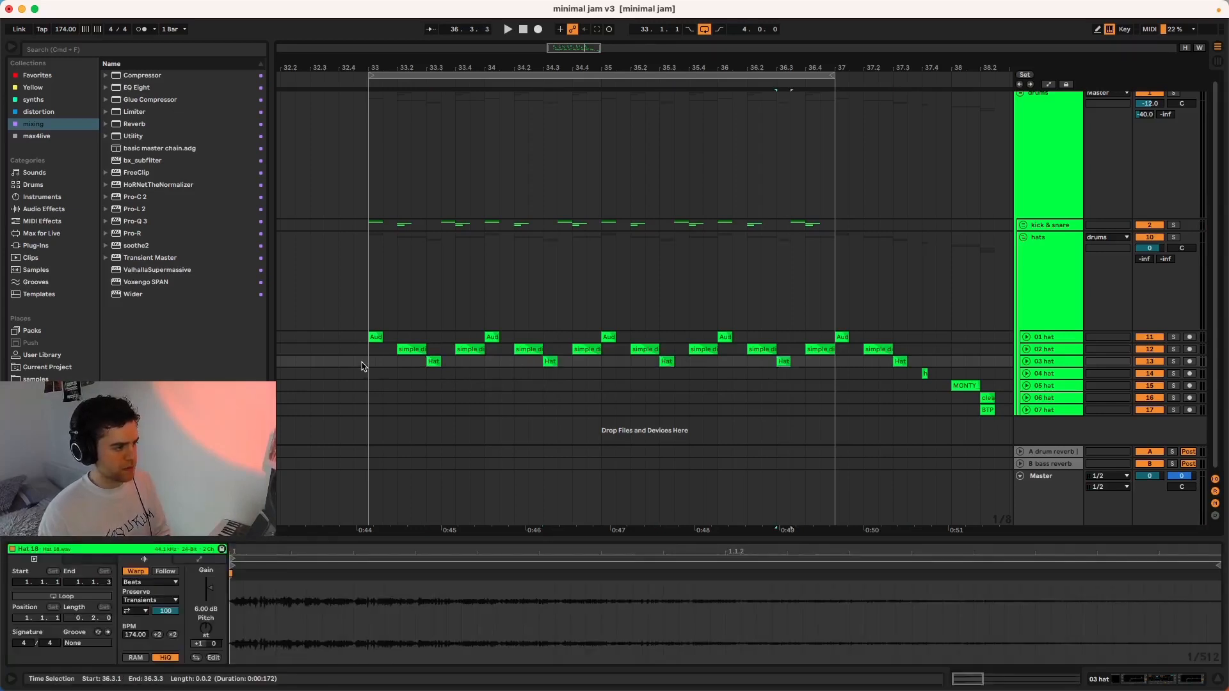
click(362, 366)
key(space)
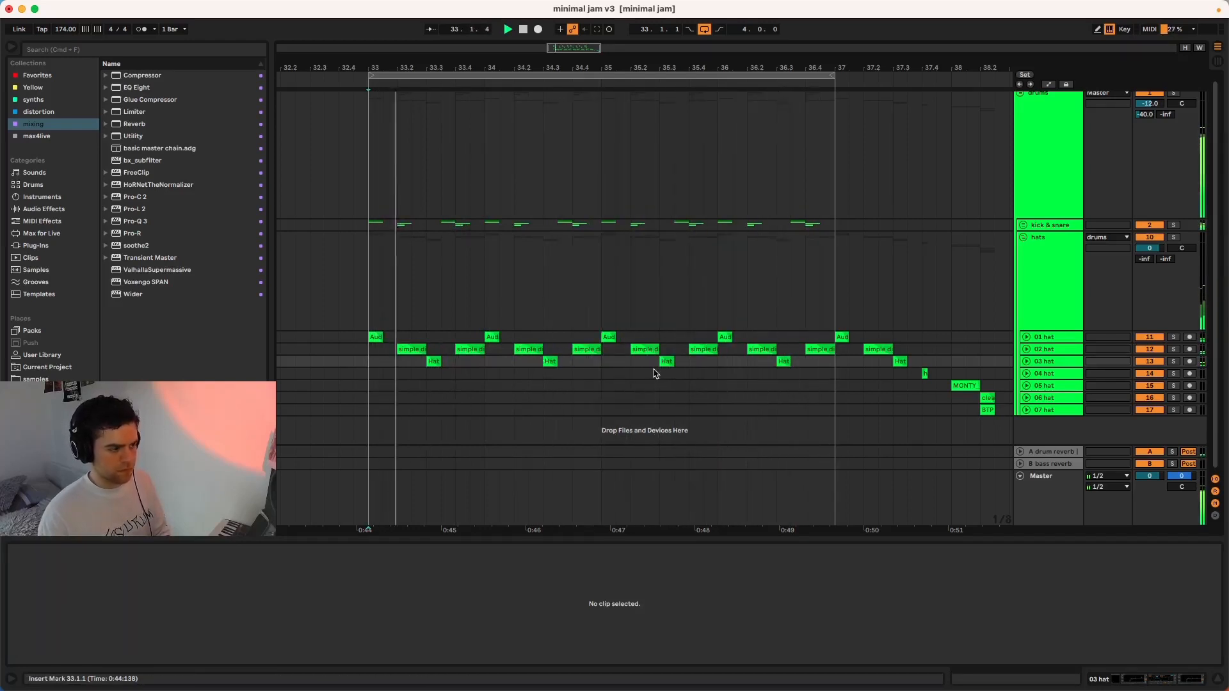
Copy the hihat_172 clip onto the 04 hat track just ahead of the 33.2.1 snare, ending at 33.2.1, and play it back.
scroll(924, 393, up, 5)
click(925, 374)
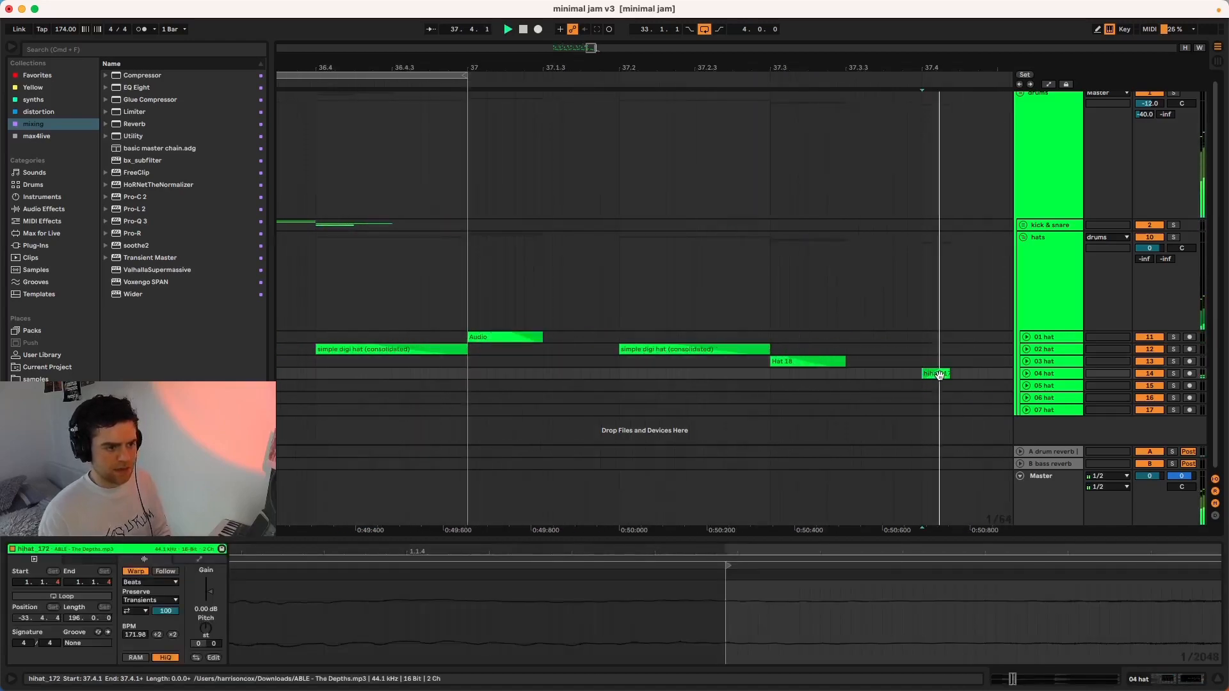
key(space)
click(939, 374)
scroll(935, 371, down, 5)
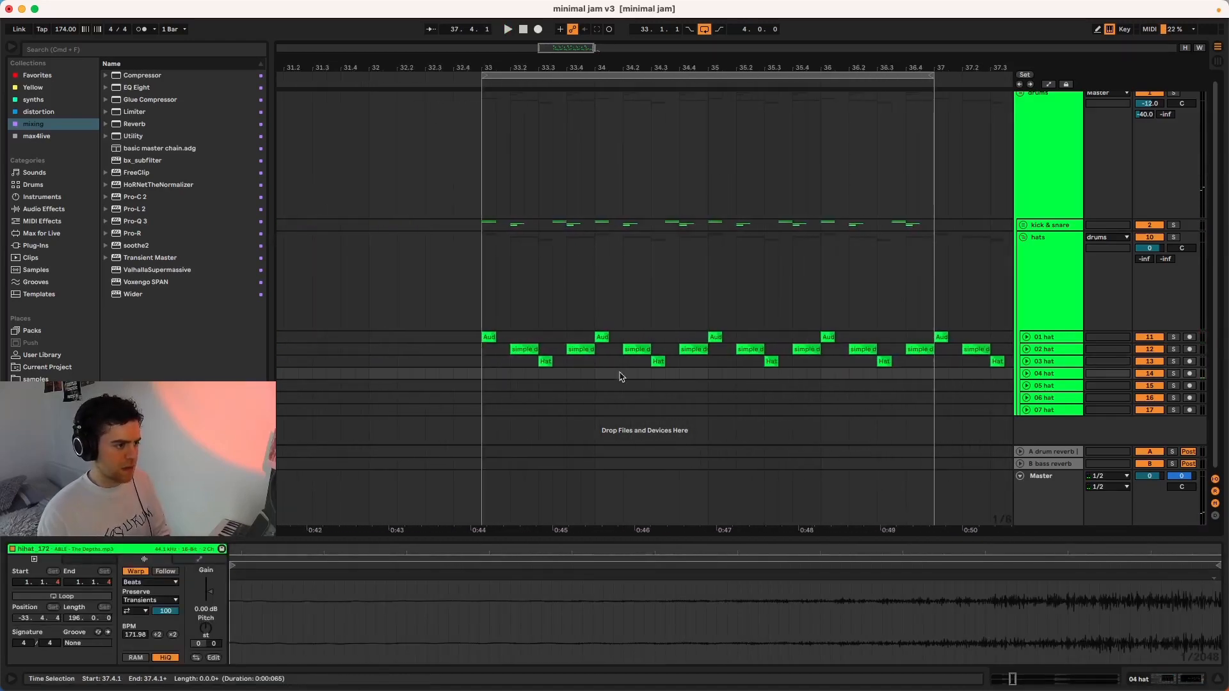
scroll(502, 372, up, 4)
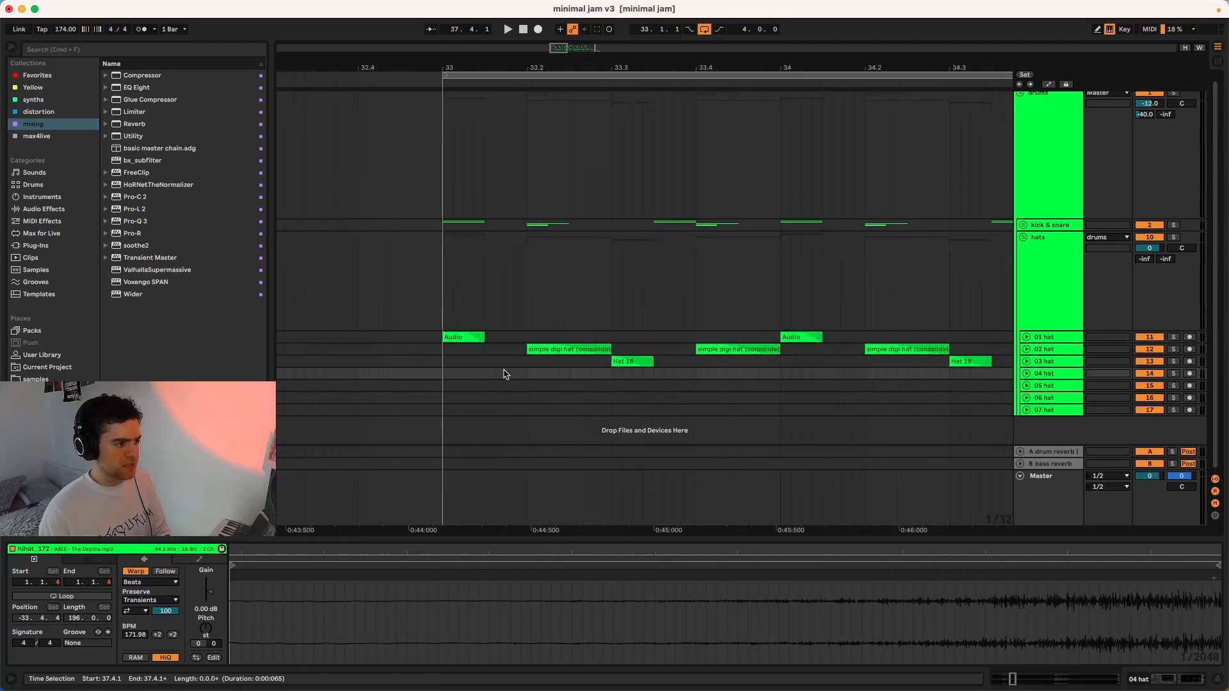
scroll(511, 375, up, 3)
click(510, 375)
key(super+v)
key(Left)
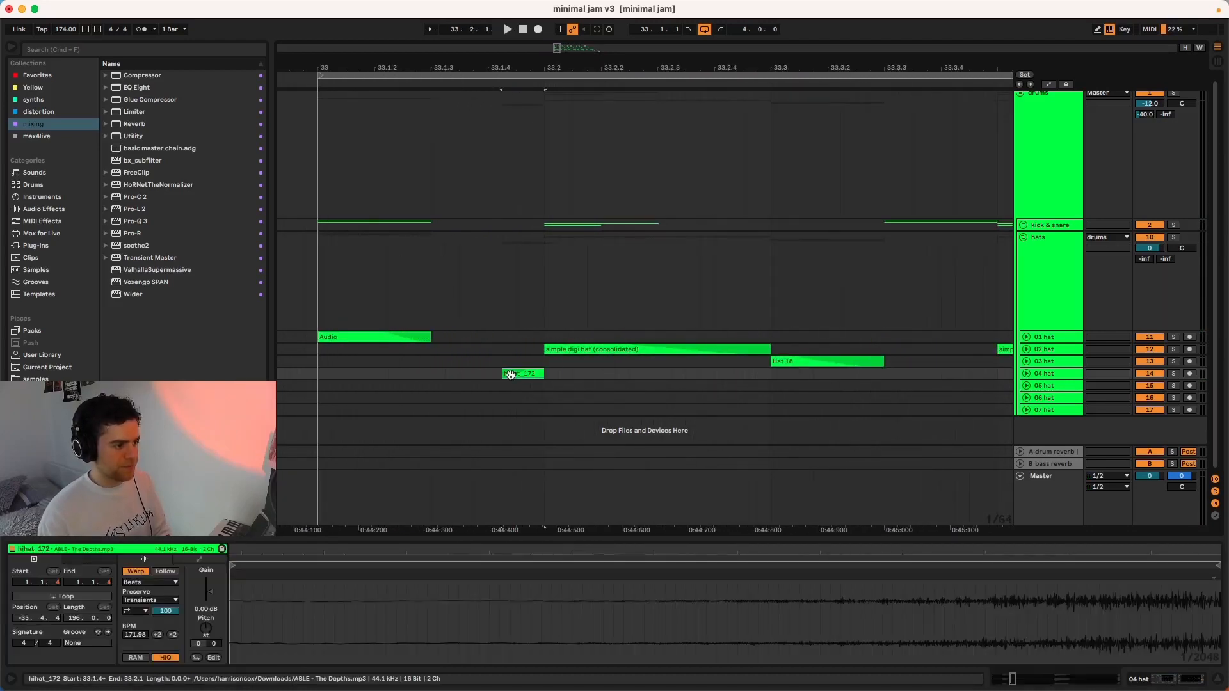
scroll(510, 375, down, 2)
click(446, 374)
key(space)
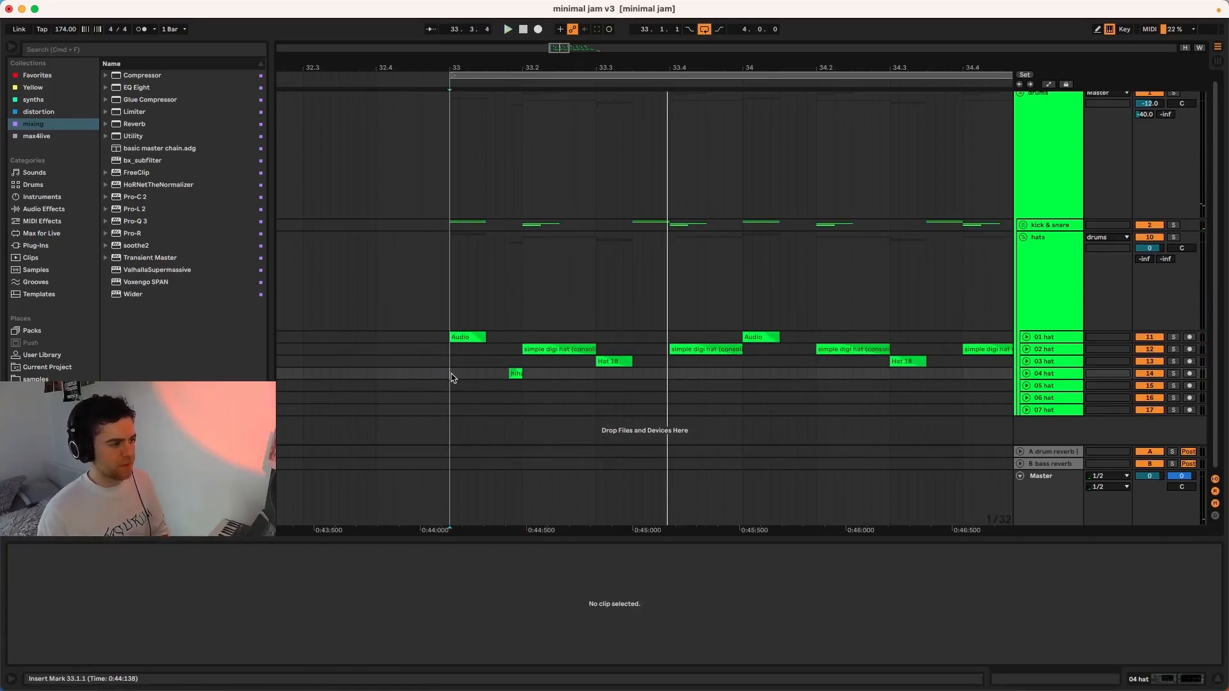
Try repeating the first half of bar 33 on the 04 hat track every half bar through bar 35, and play the loop.
drag(450, 377, 522, 379)
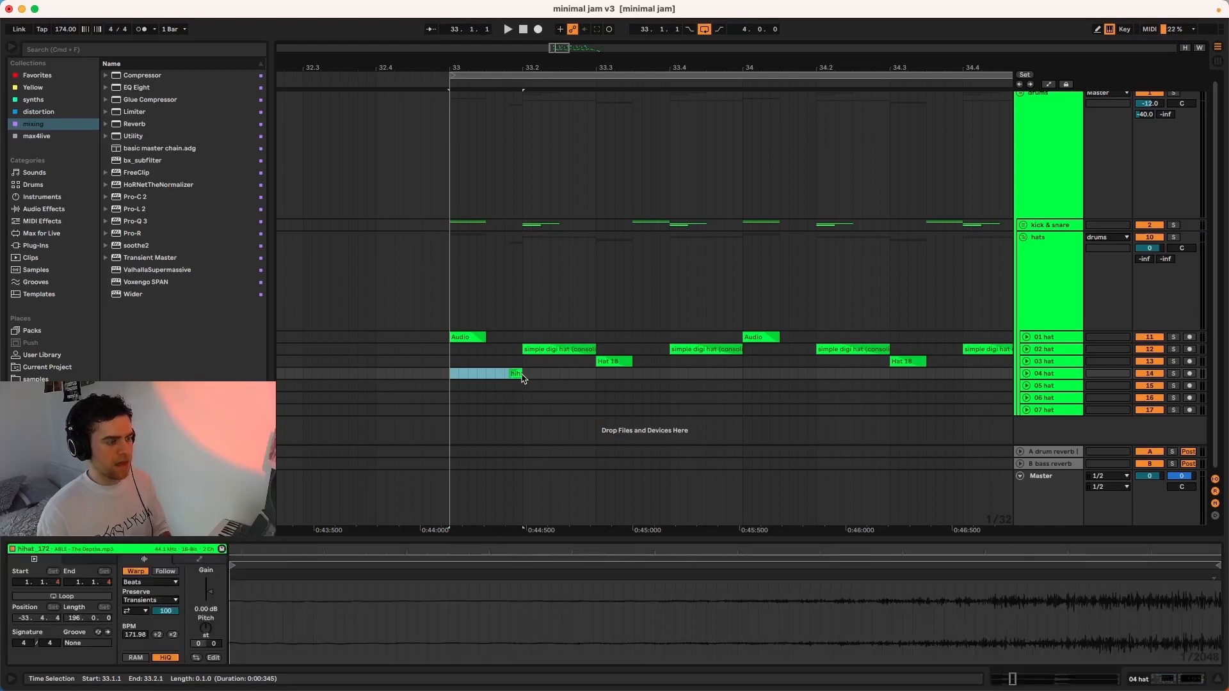
shift+click(599, 380)
key(super+d)
key(super+d)
key(super+d)
scroll(598, 380, down, 3)
key(super+d)
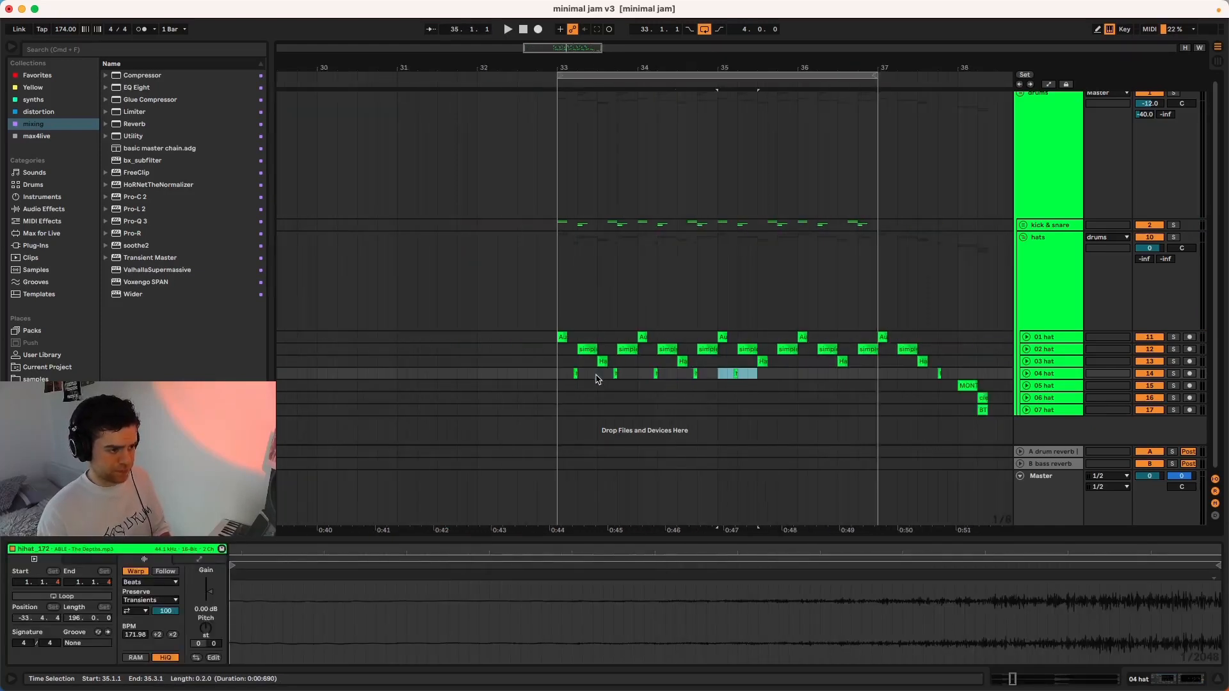
click(551, 373)
key(space)
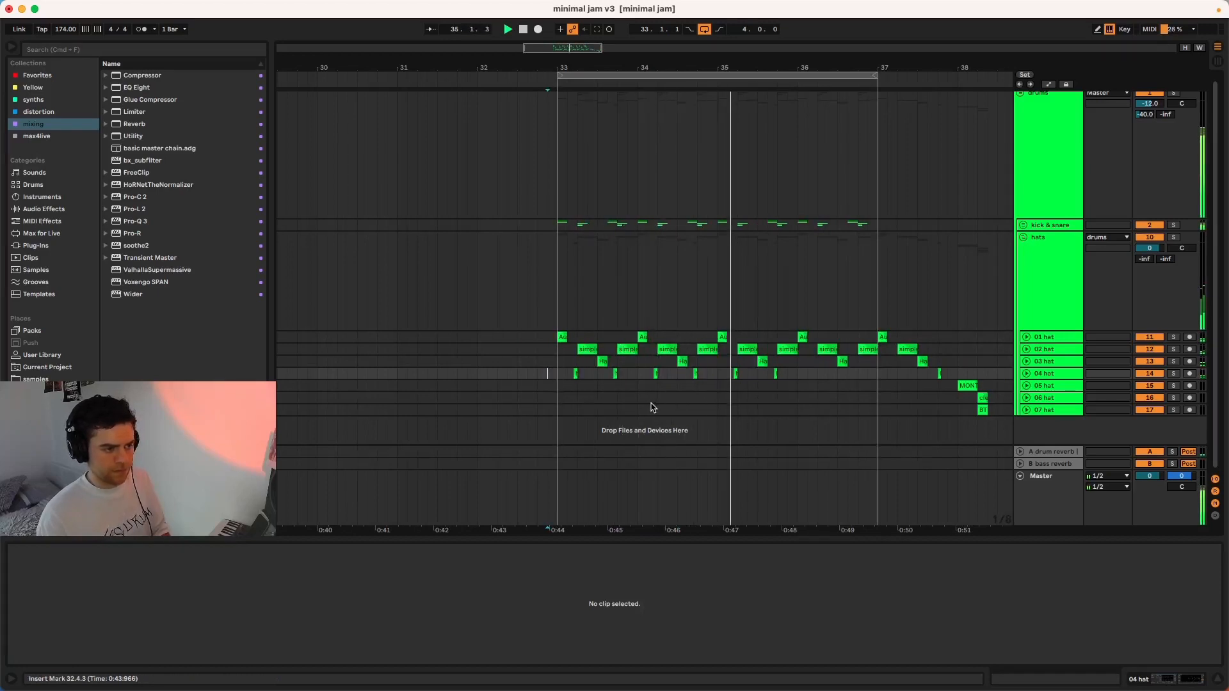
Delete the hihat_172 clips in the second halves of bars 33, 34 and 35 on the 04 hat track.
drag(638, 376, 602, 380)
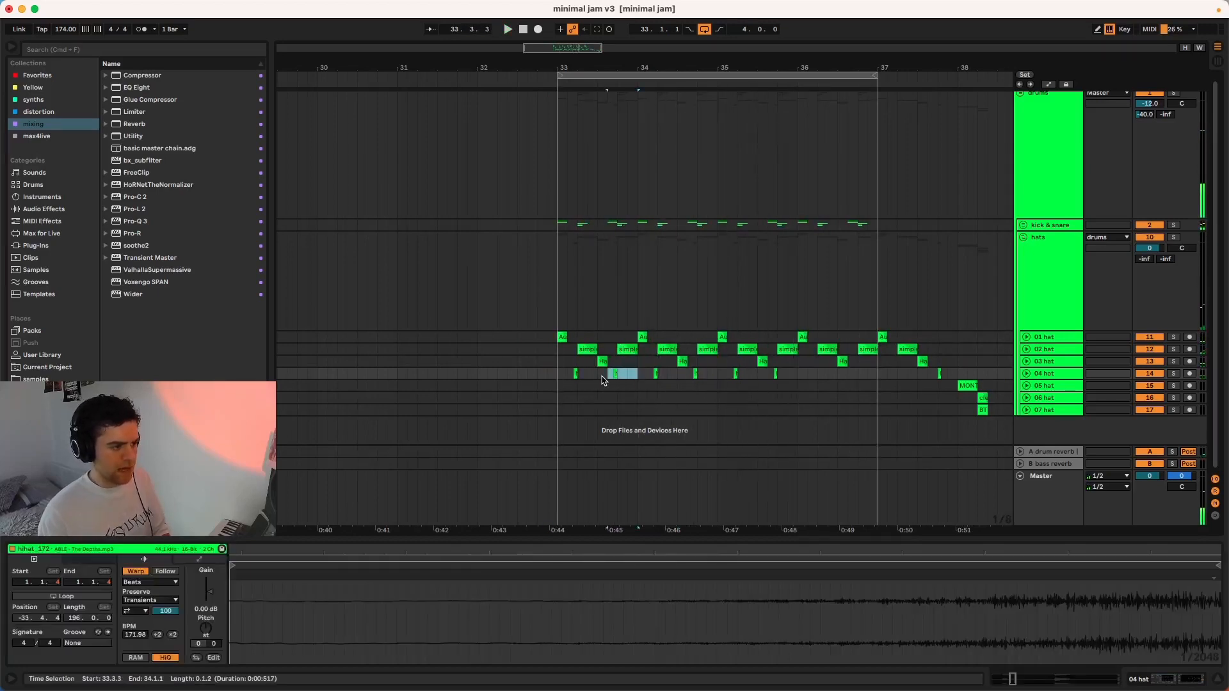
key(Delete)
drag(717, 375, 669, 377)
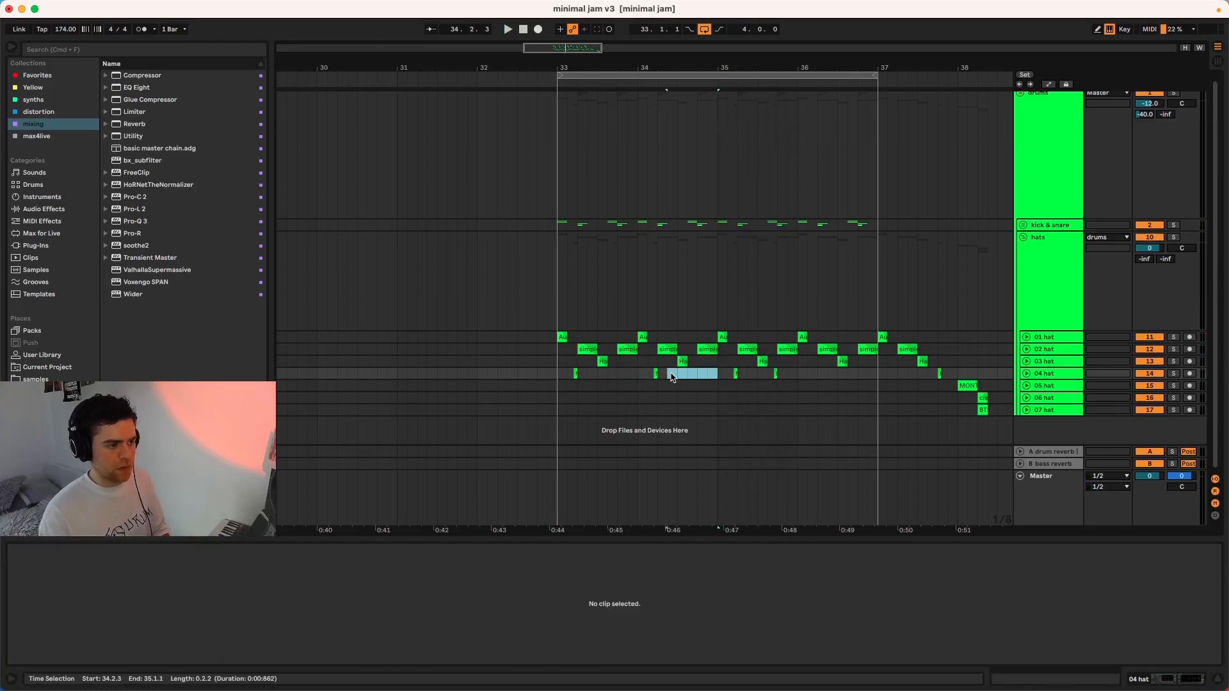
drag(798, 377, 771, 378)
key(Delete)
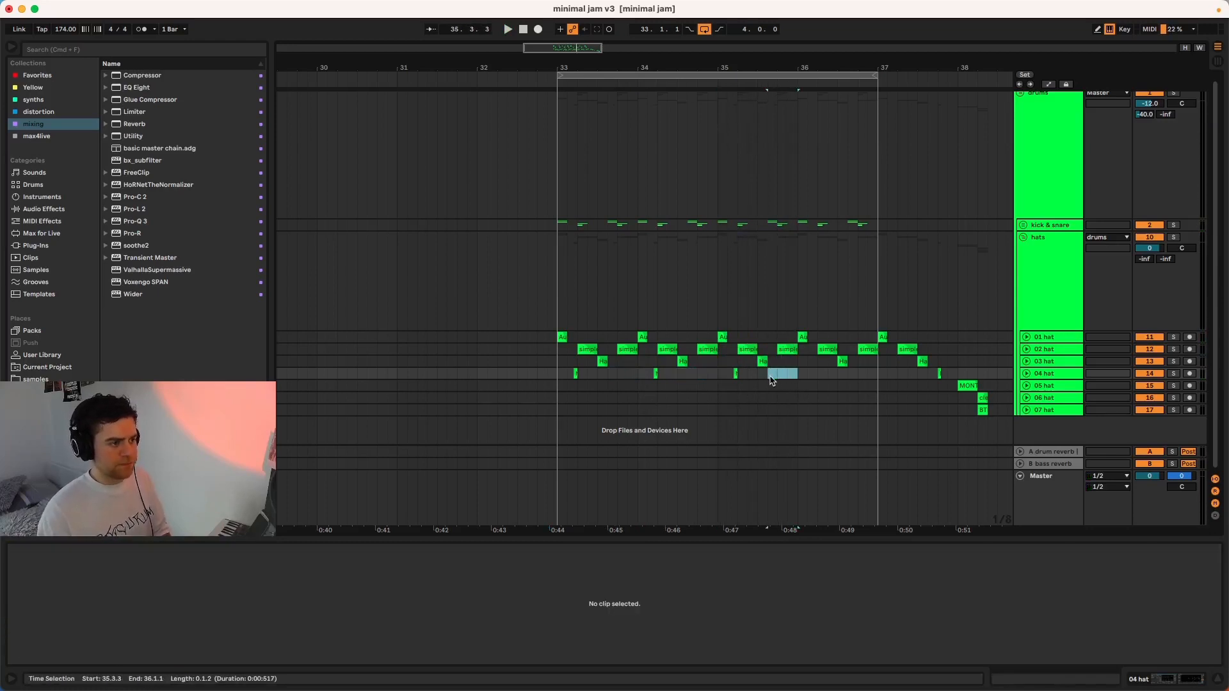
Duplicate bar 33 of the 04 hat track to bars 34, 35 and 36, and play the loop.
drag(561, 379, 638, 377)
key(super+d)
key(super+d)
key(super+d)
click(559, 386)
key(space)
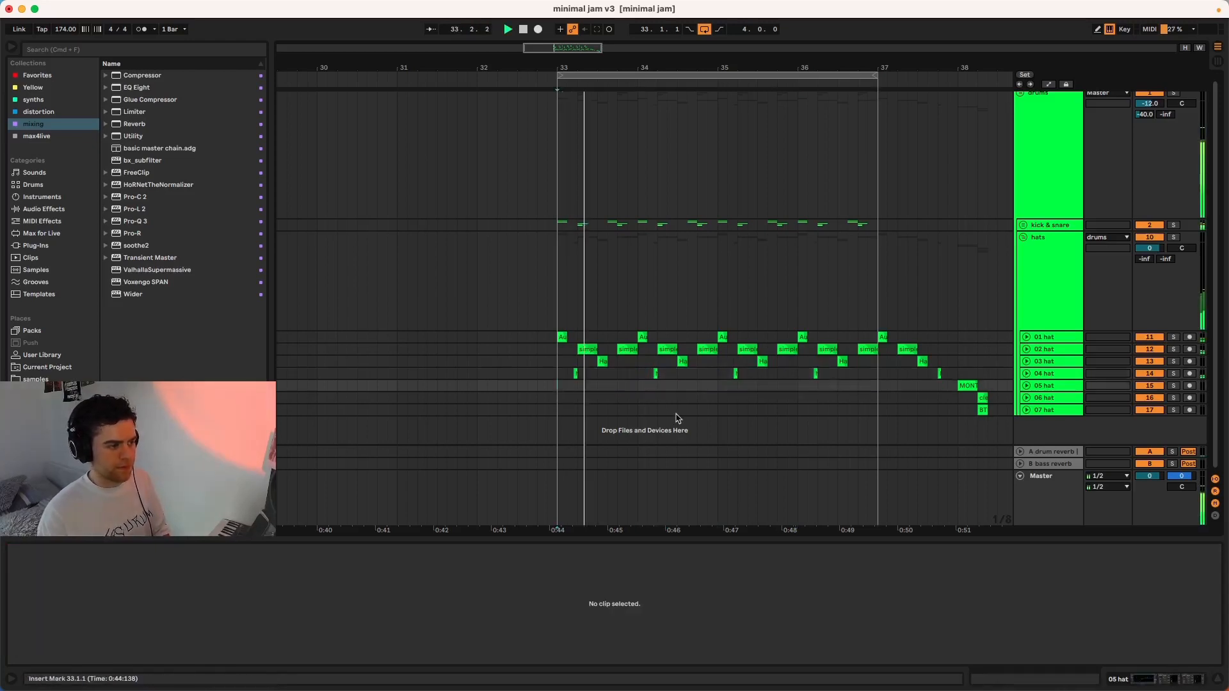
scroll(678, 419, right, 1)
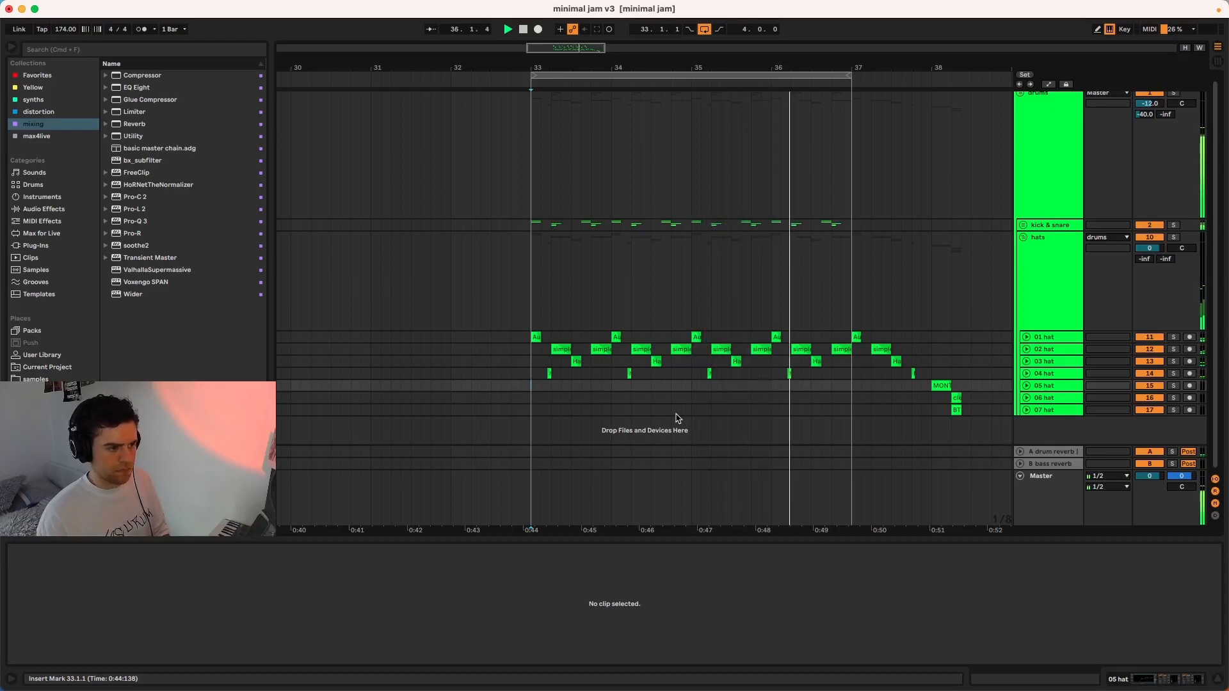
key(space)
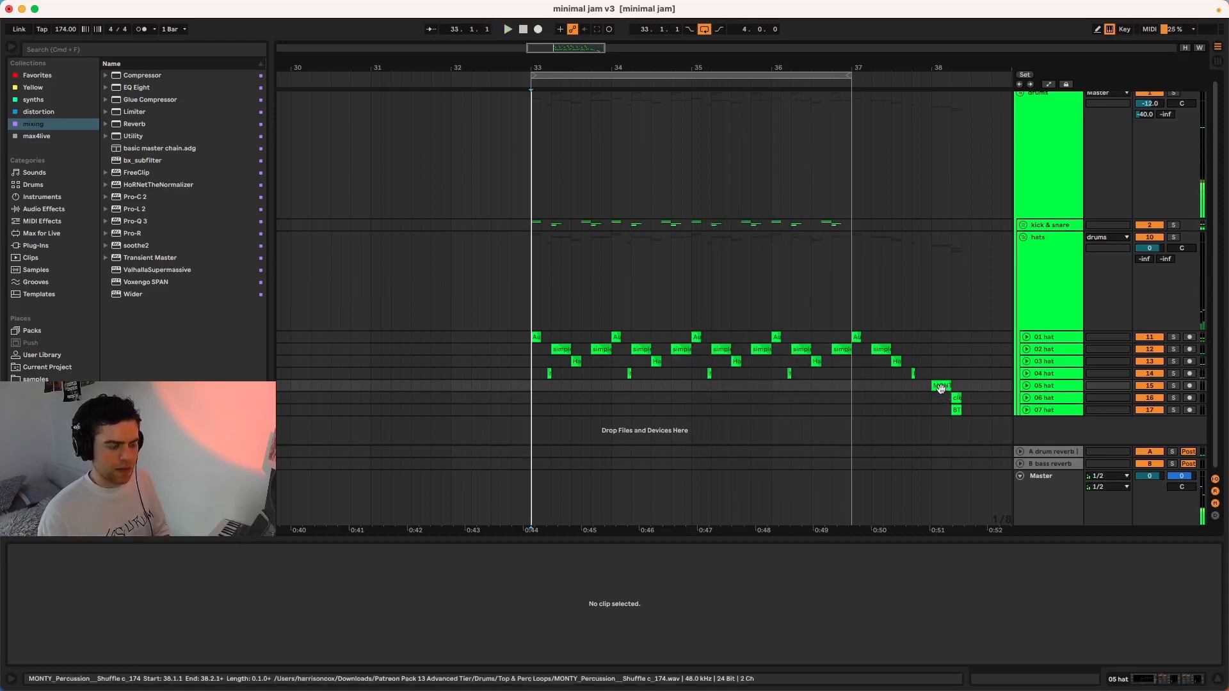
Copy the clean hatssss and BTP clips at 38.2.1 on the 06 and 07 hat tracks, and replay the start of bar 33.
click(954, 398)
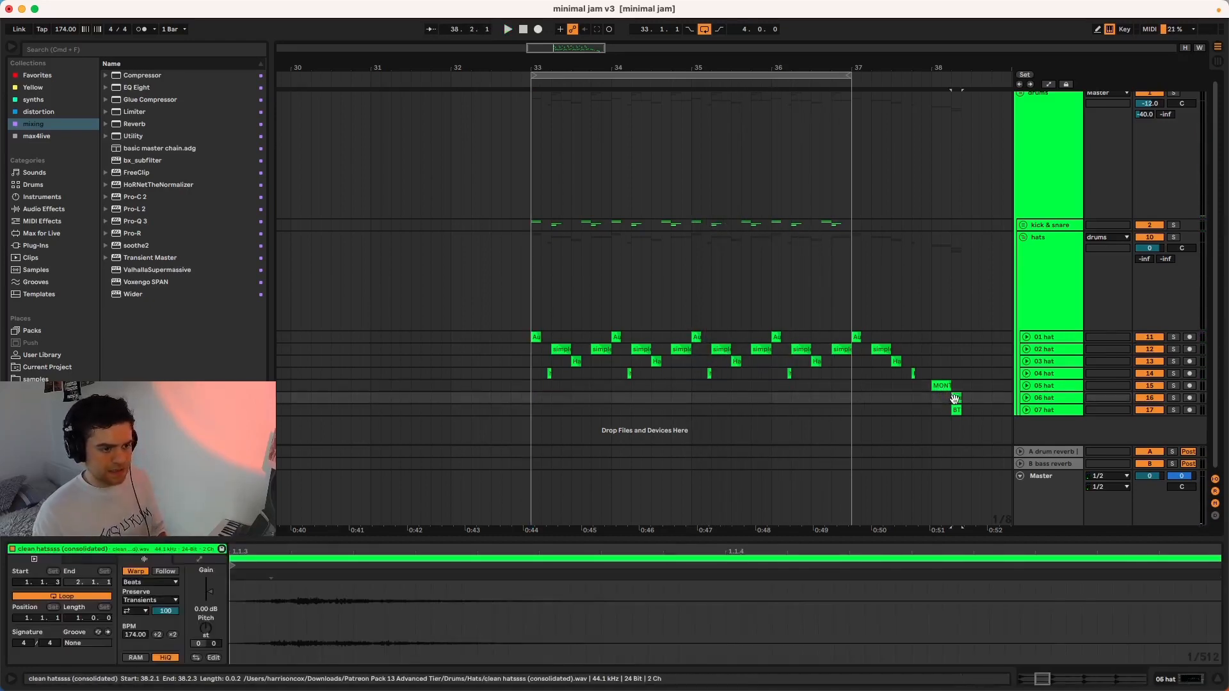
shift+click(957, 410)
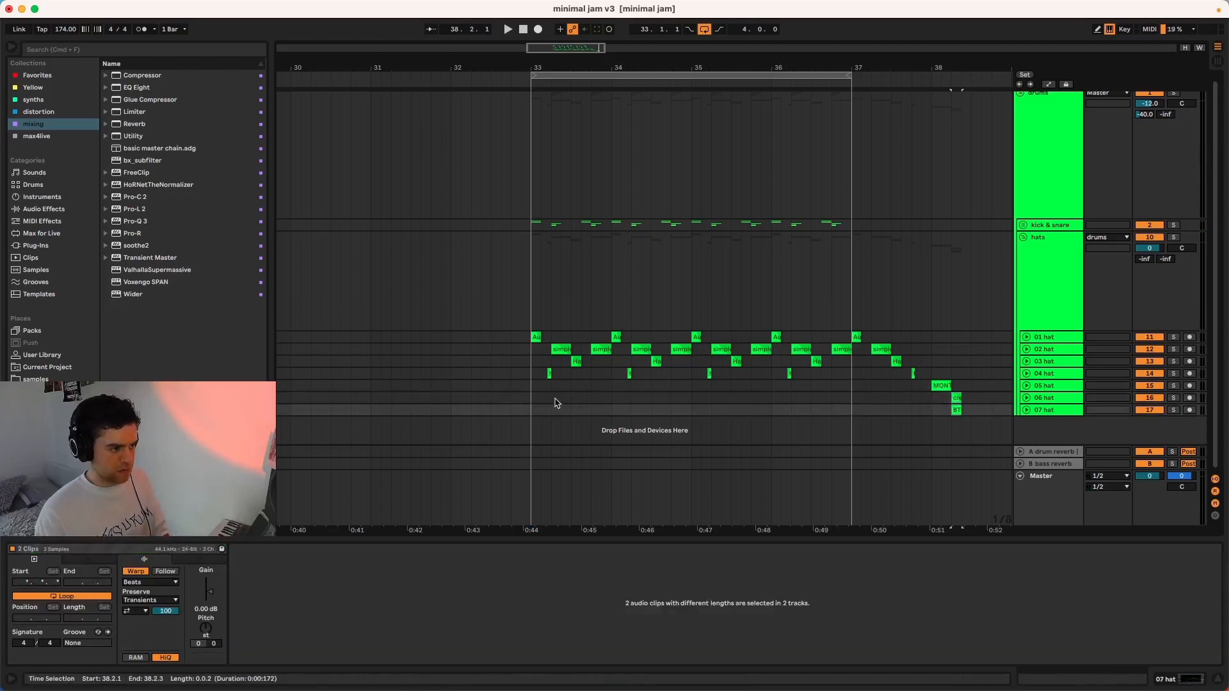
scroll(534, 405, up, 5)
click(525, 399)
key(space)
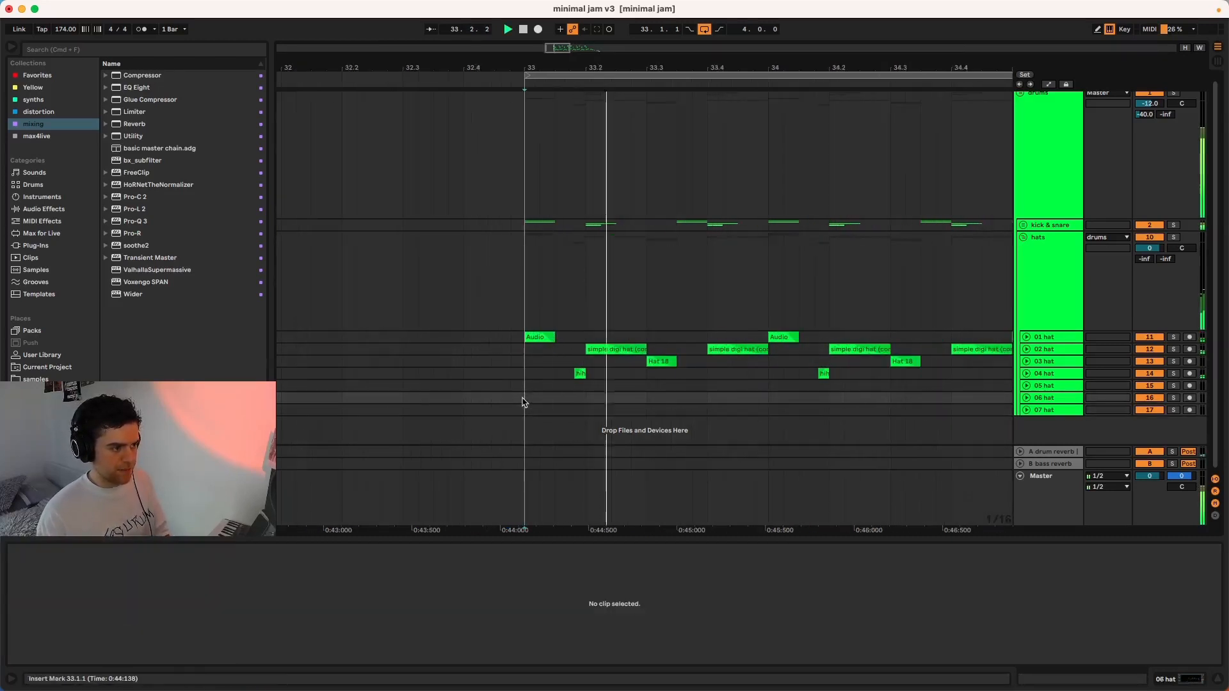
key(space)
key(space)
key(space)
key(space)
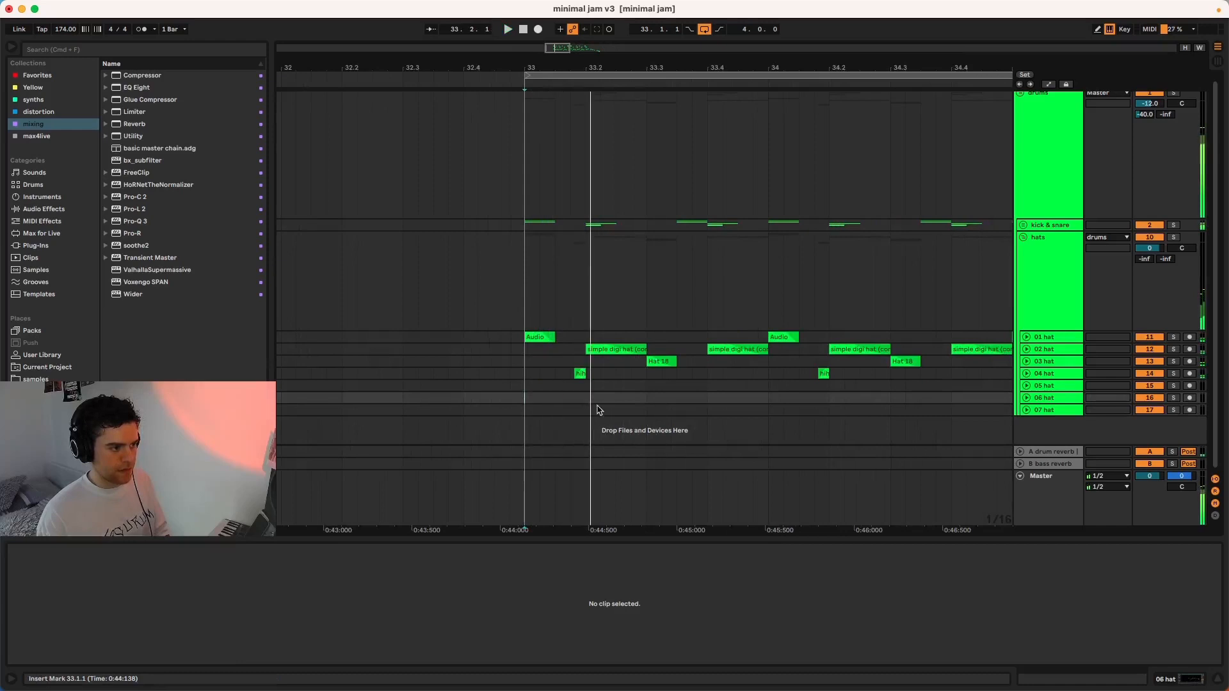
click(617, 390)
key(super+v)
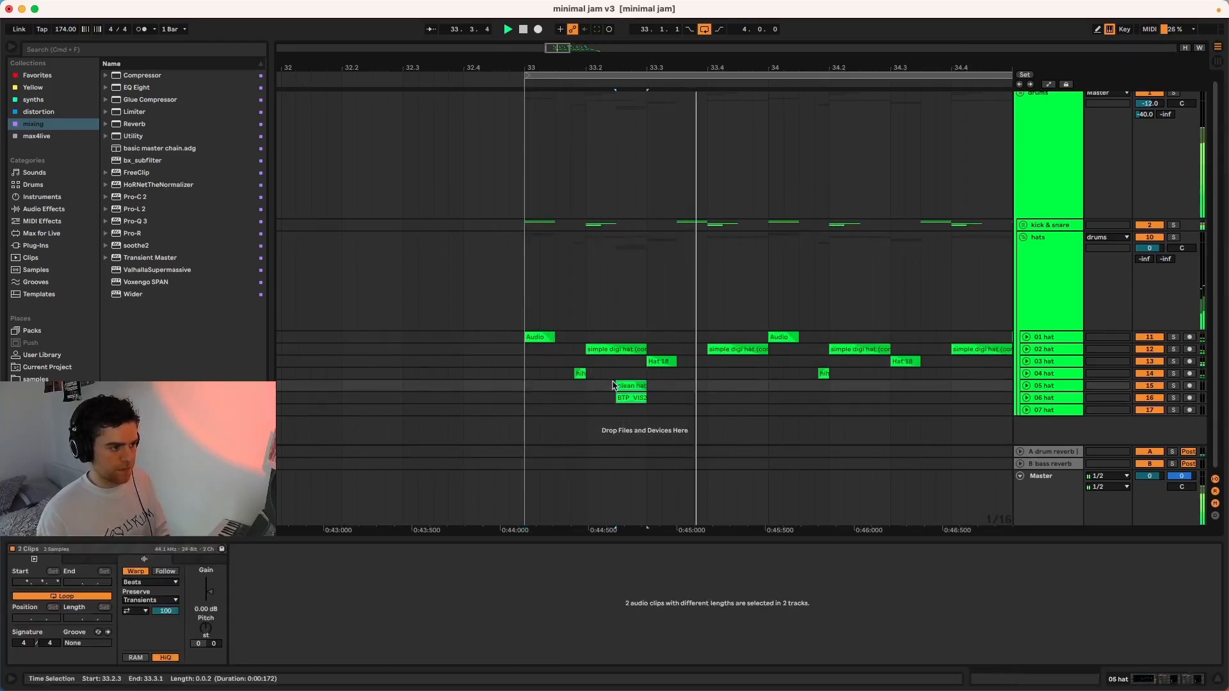
click(494, 409)
key(space)
key(space)
Paste the clean hatssss and BTP clips at 33.2.3 on the 06 and 07 hat tracks, and play bar 33.
click(608, 399)
key(super+v)
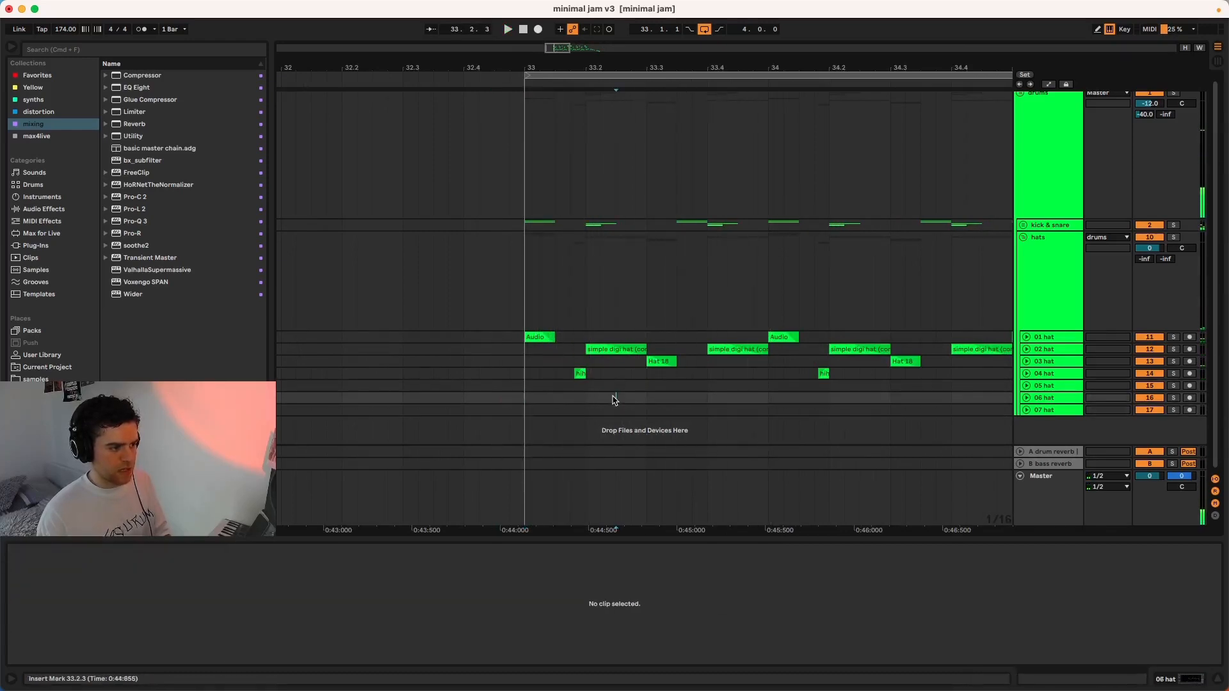
click(510, 413)
key(space)
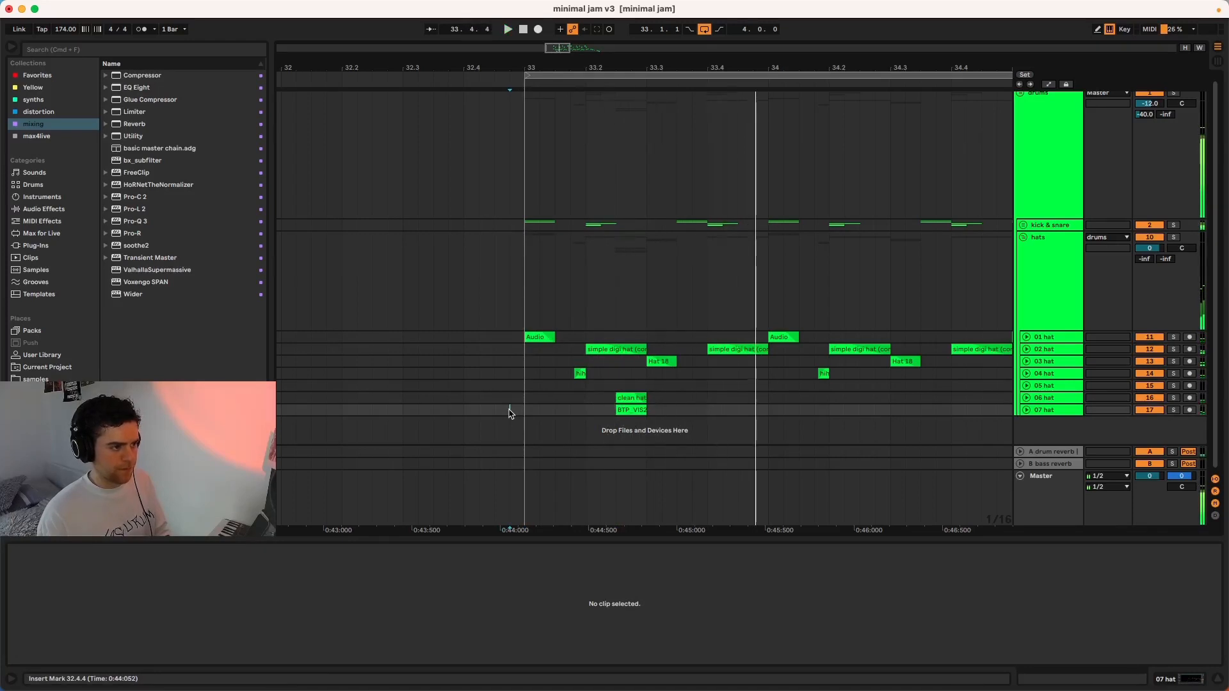
key(space)
key(space)
key(space)
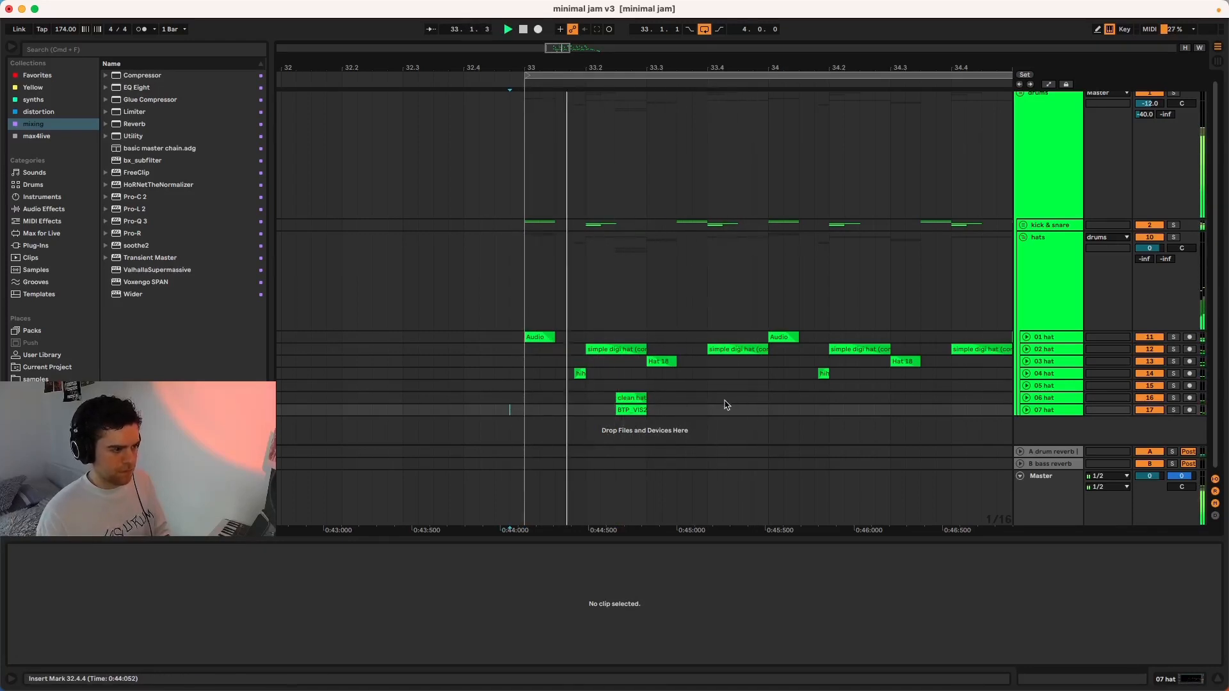
key(space)
Add the clean hatssss and BTP pair again at 33.4.3 on the 06 and 07 hat tracks, and play it back.
click(738, 400)
key(super+v)
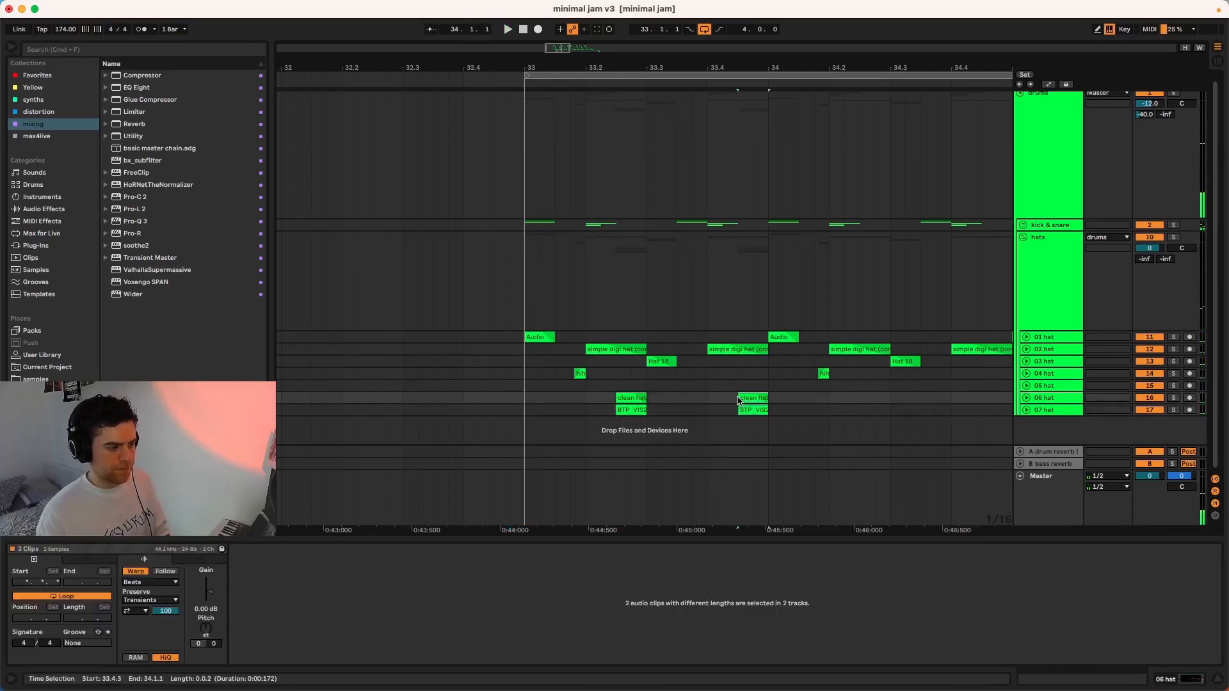
click(507, 402)
key(space)
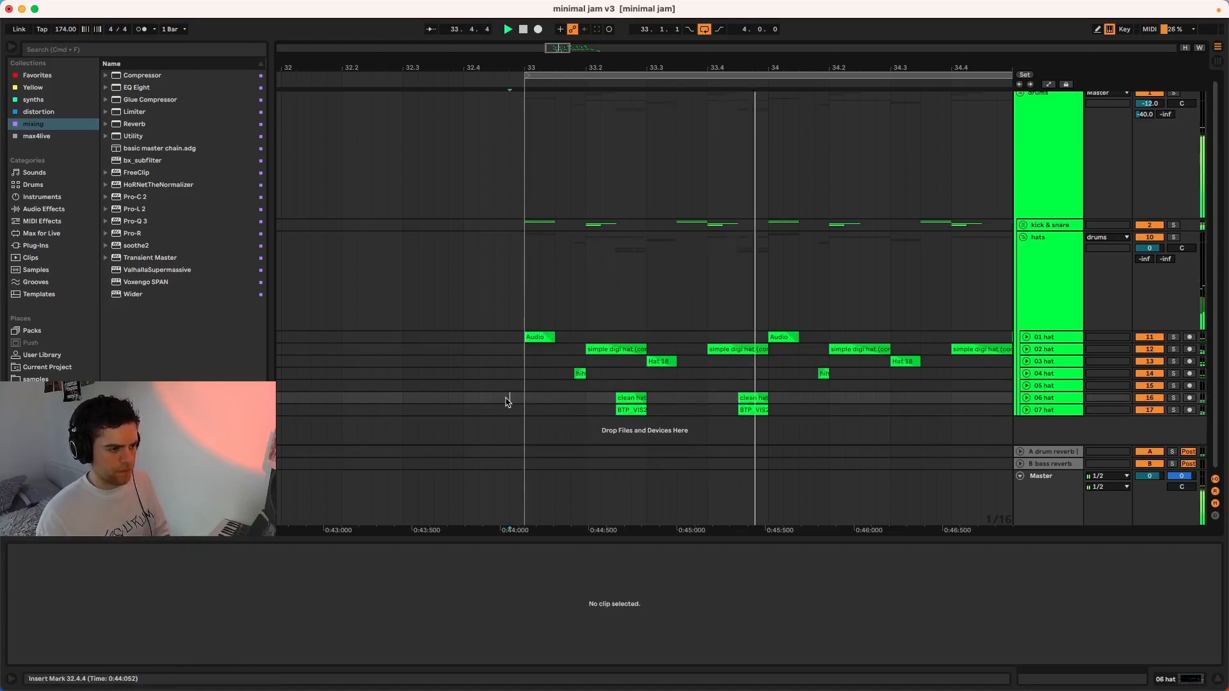
key(space)
key(space)
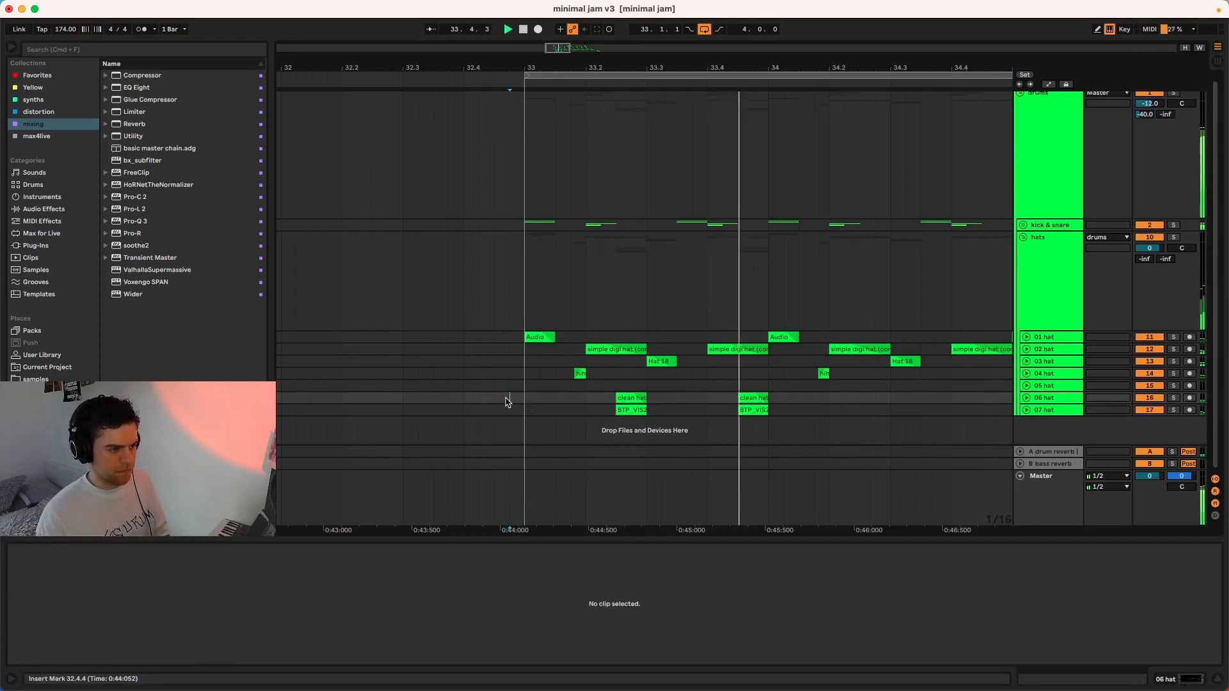
key(minus)
key(space)
Duplicate bar 33 of the 06 and 07 hat tracks to bars 34, 35 and 36, and play the loop.
drag(525, 400, 709, 413)
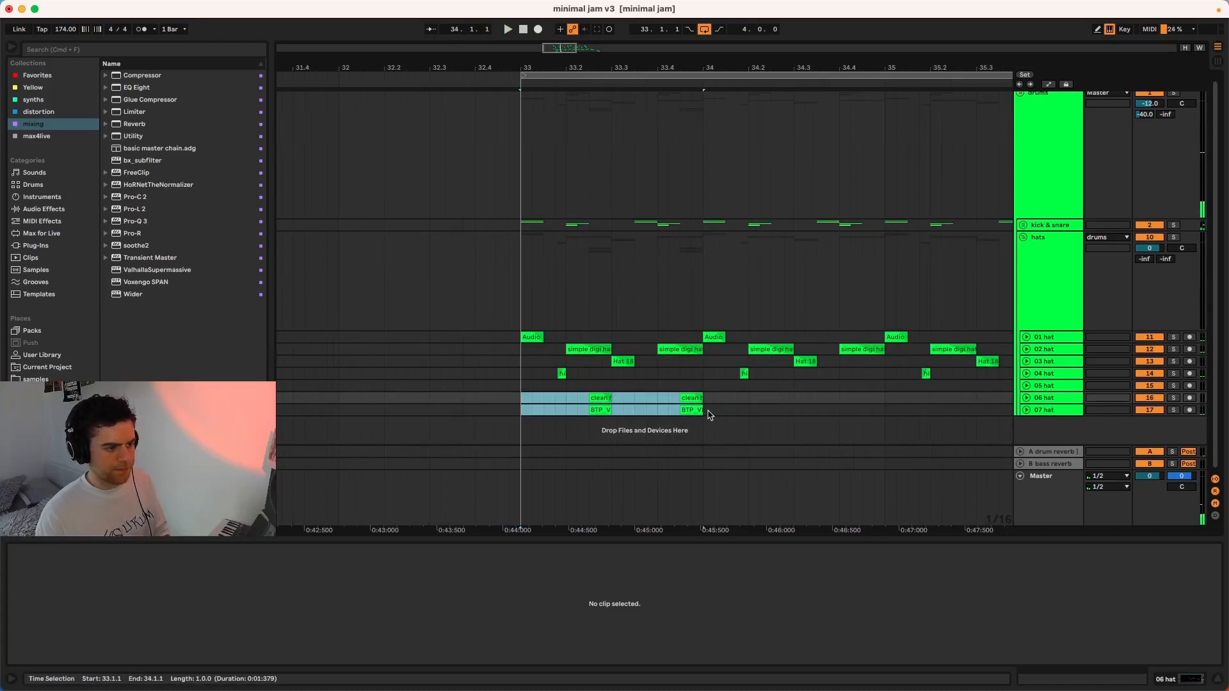
key(minus)
key(minus)
key(super+d)
key(super+d)
key(super+d)
click(638, 414)
key(space)
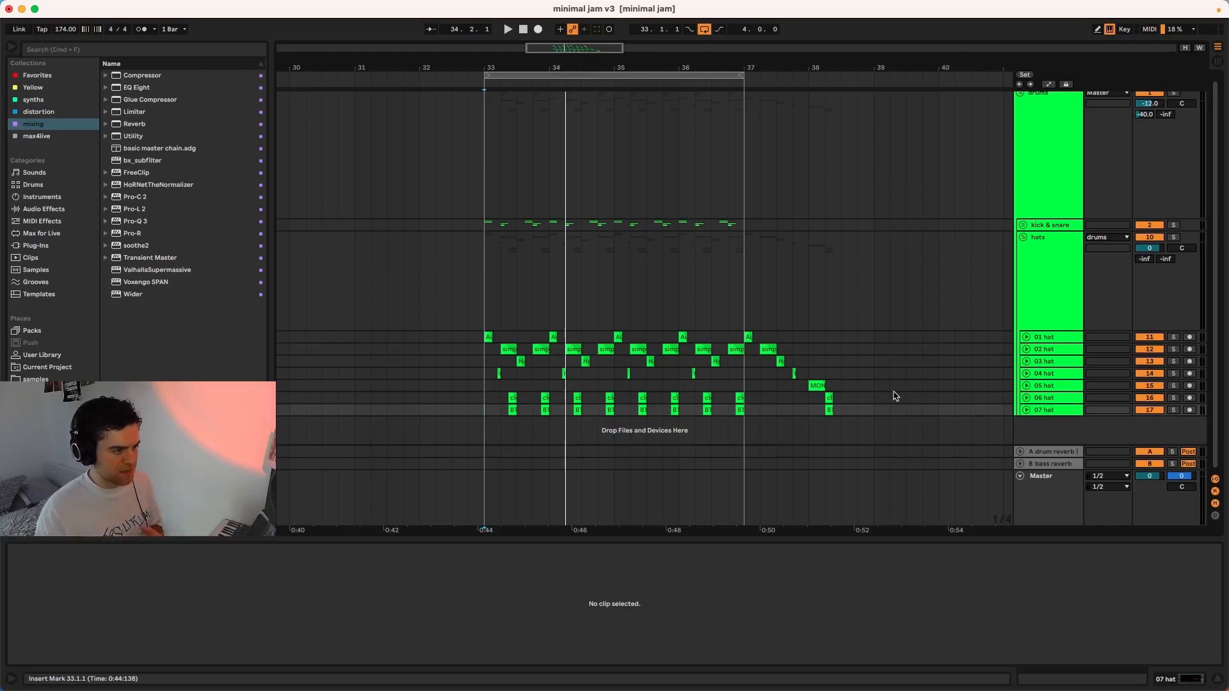
Copy the MONTY percussion shuffle clip to 36.4.1 on the 05 hat track.
click(814, 385)
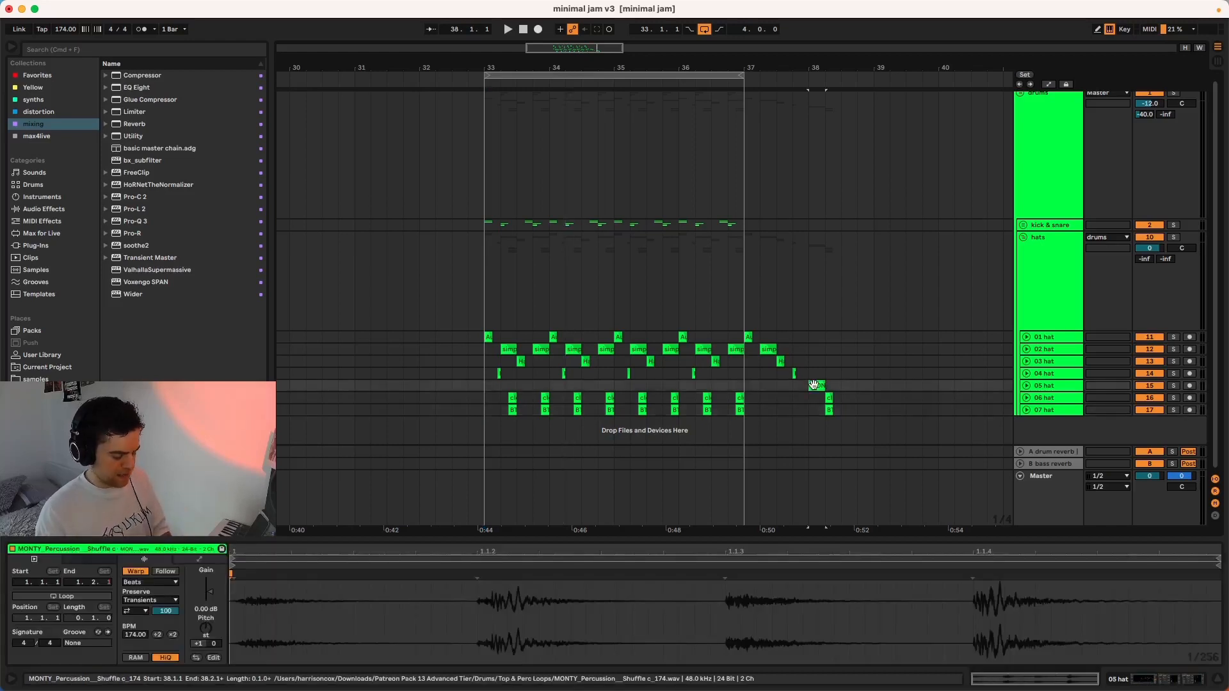
scroll(742, 386, up, 3)
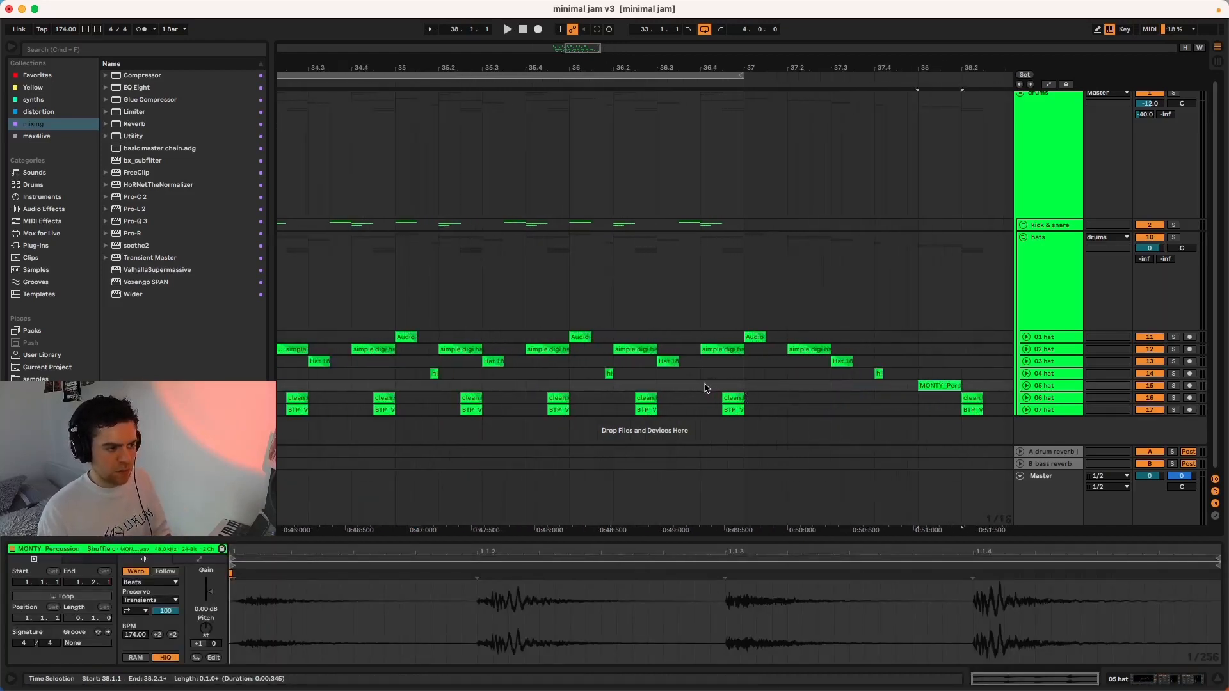
click(702, 390)
key(super+v)
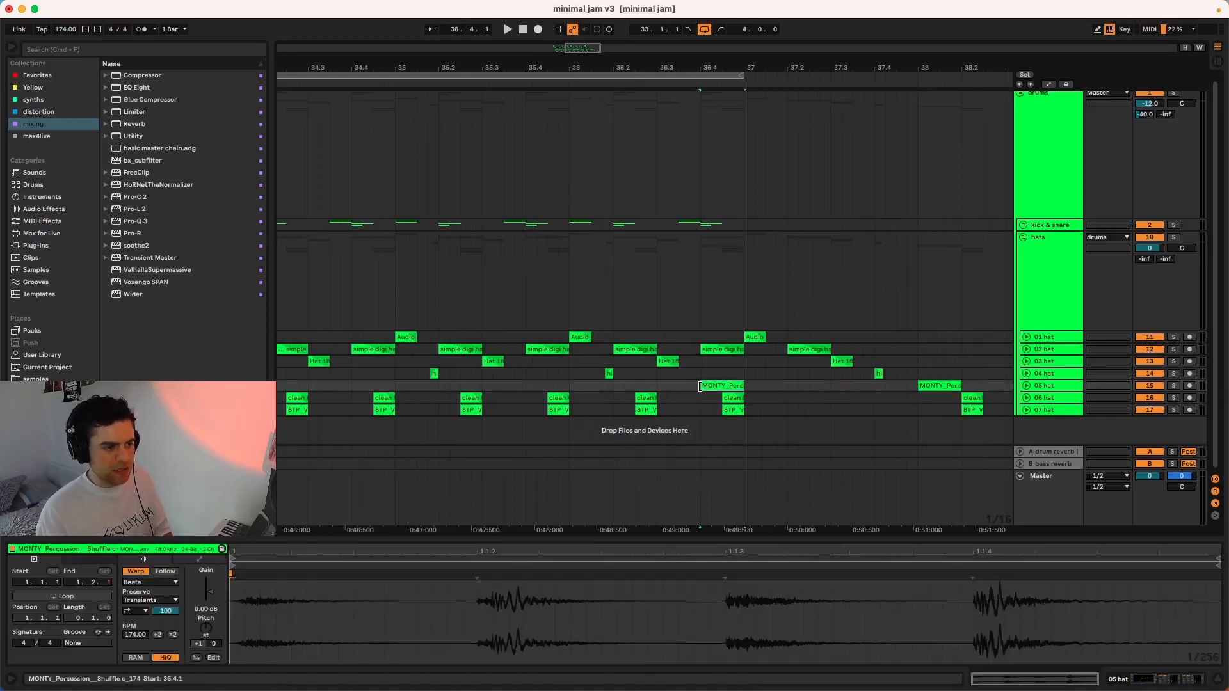
Audition the MONTY percussion clip at bar 36 with the 05 hat track soloed, and end with the solo off.
scroll(675, 412, down, 3)
scroll(675, 412, left, 2)
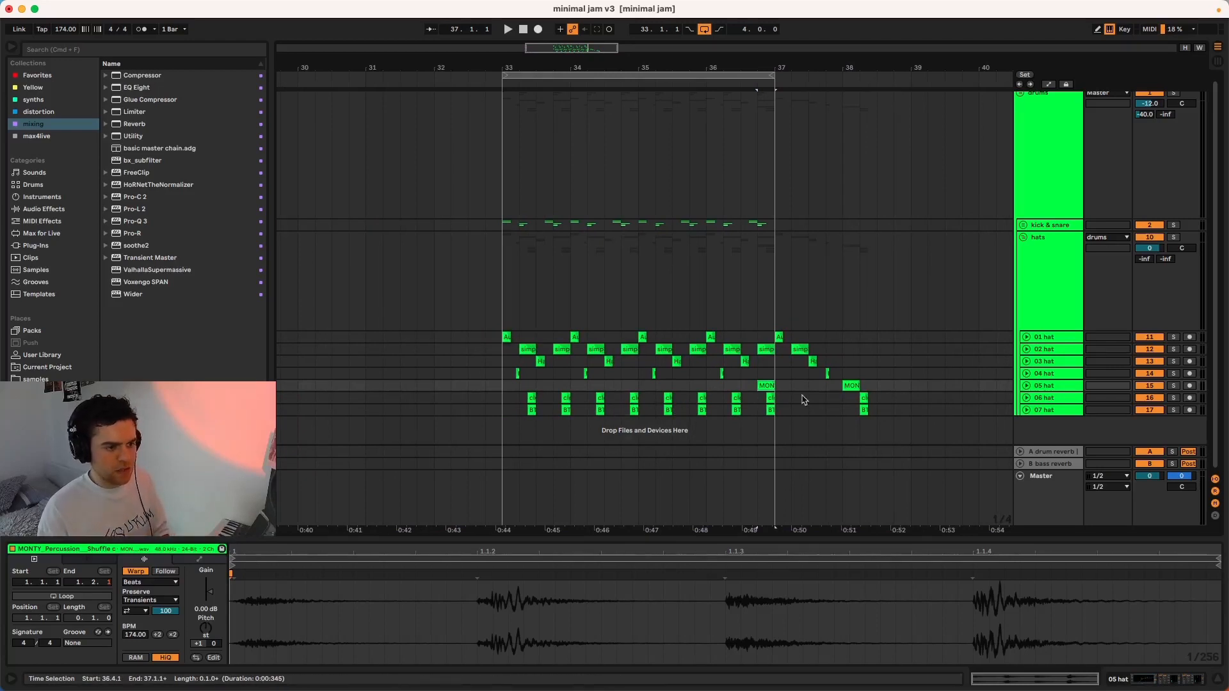
click(1173, 385)
scroll(685, 408, up, 5)
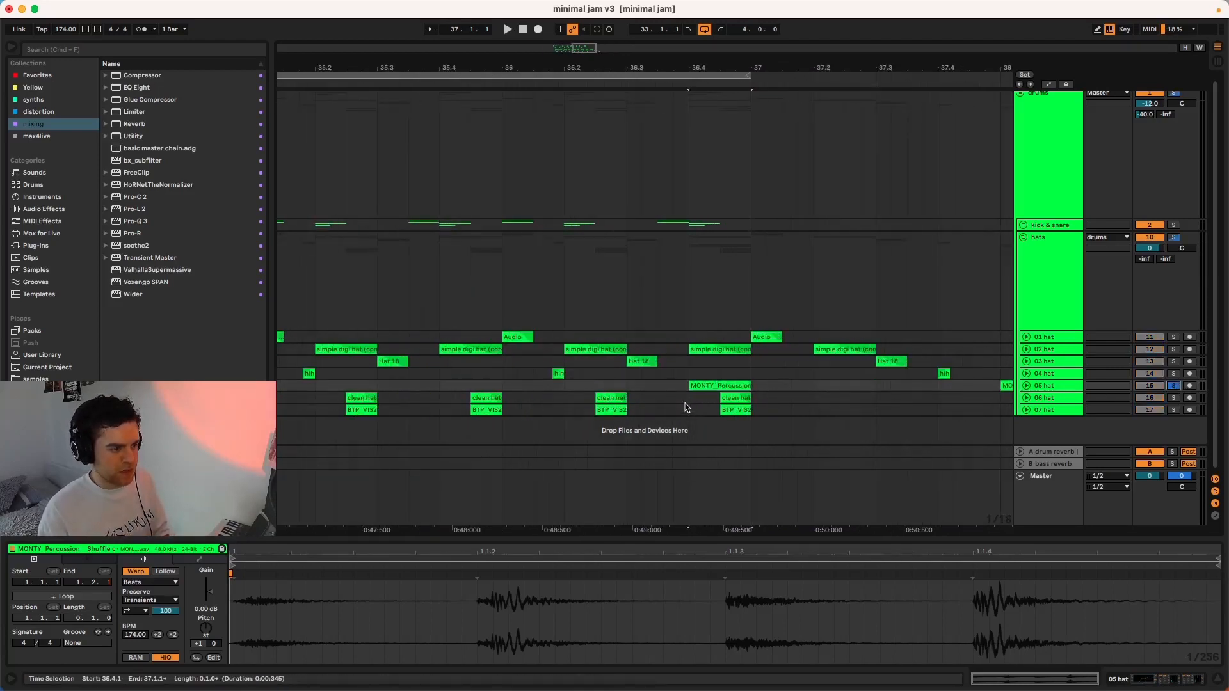
click(685, 407)
key(space)
click(1026, 386)
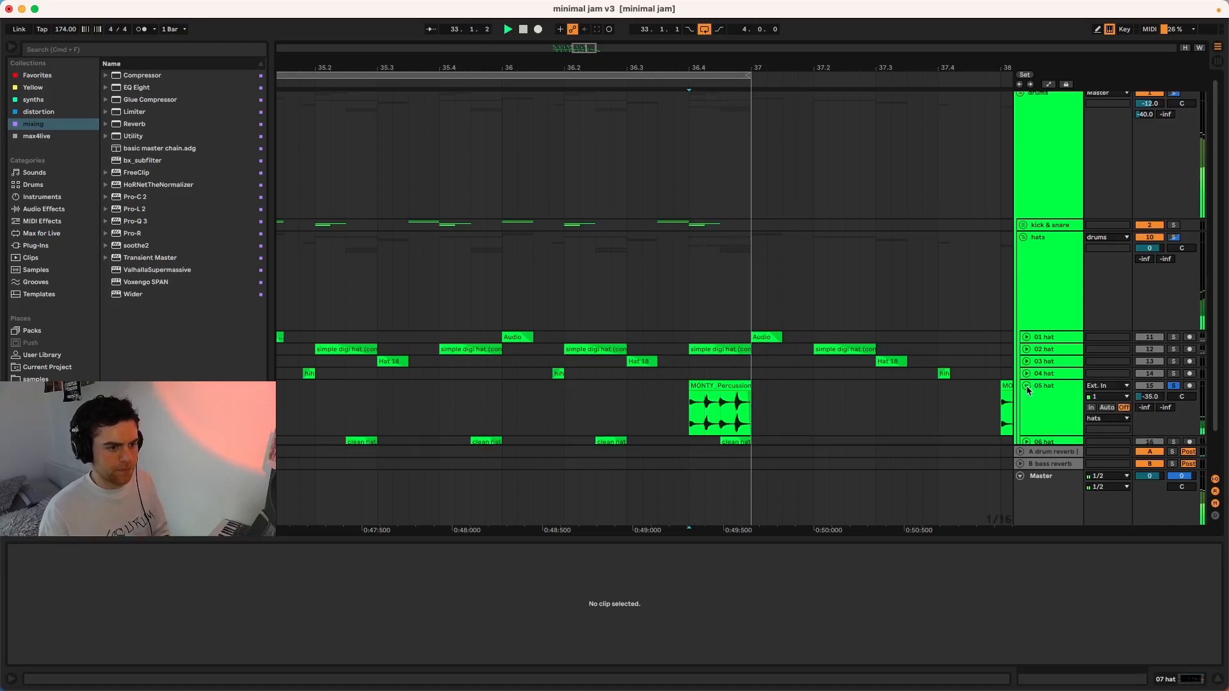
click(1027, 386)
click(1173, 385)
Play the full four-bar drum loop from 33.1.1 and stop playback.
scroll(742, 393, down, 4)
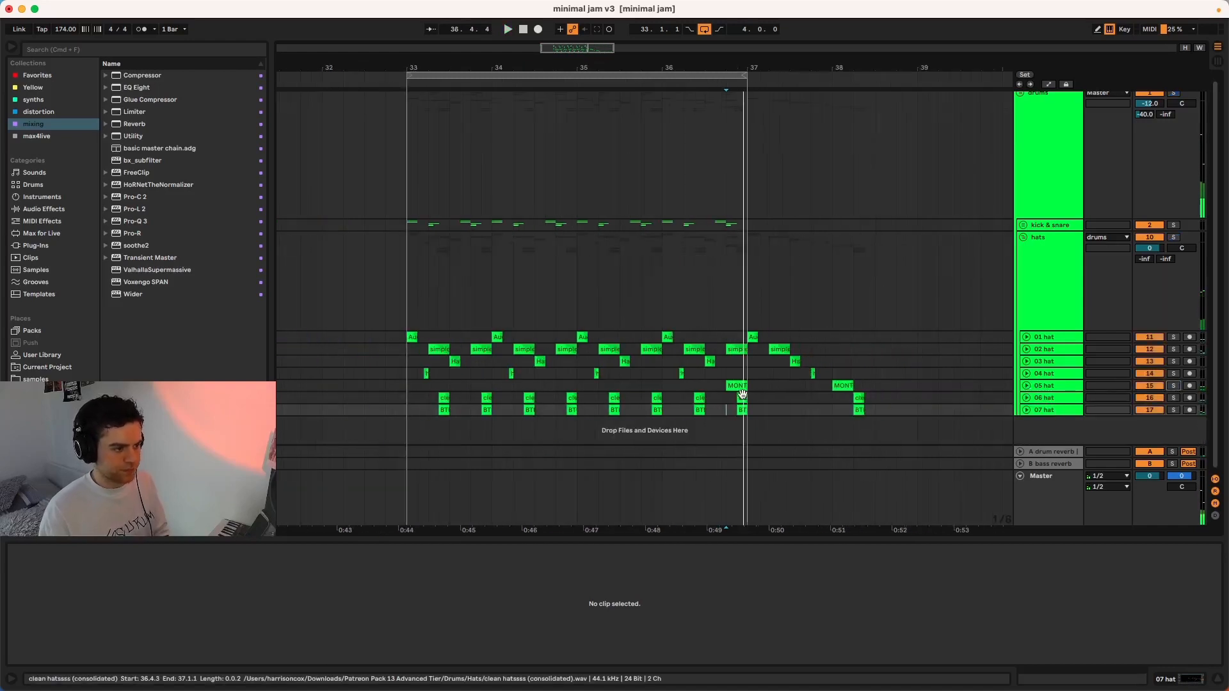
click(401, 403)
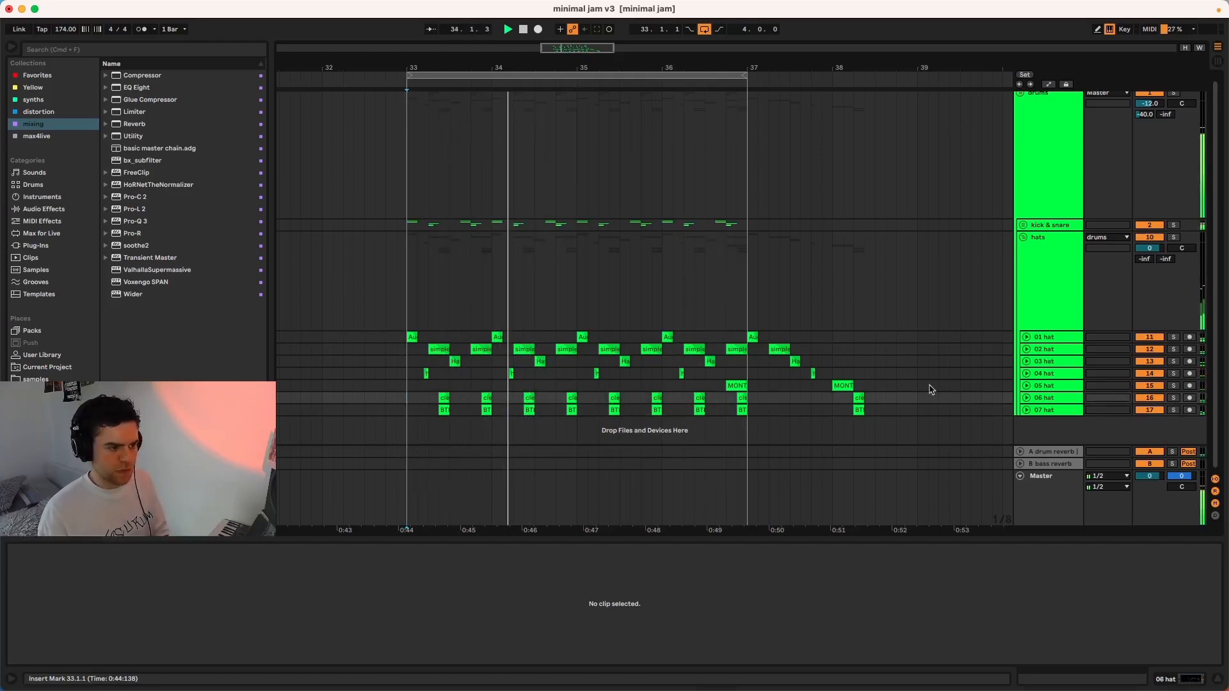
key(space)
Delete the leftover clips after 37.1.1 on all seven hat tracks and collapse the hats group.
drag(928, 415, 746, 337)
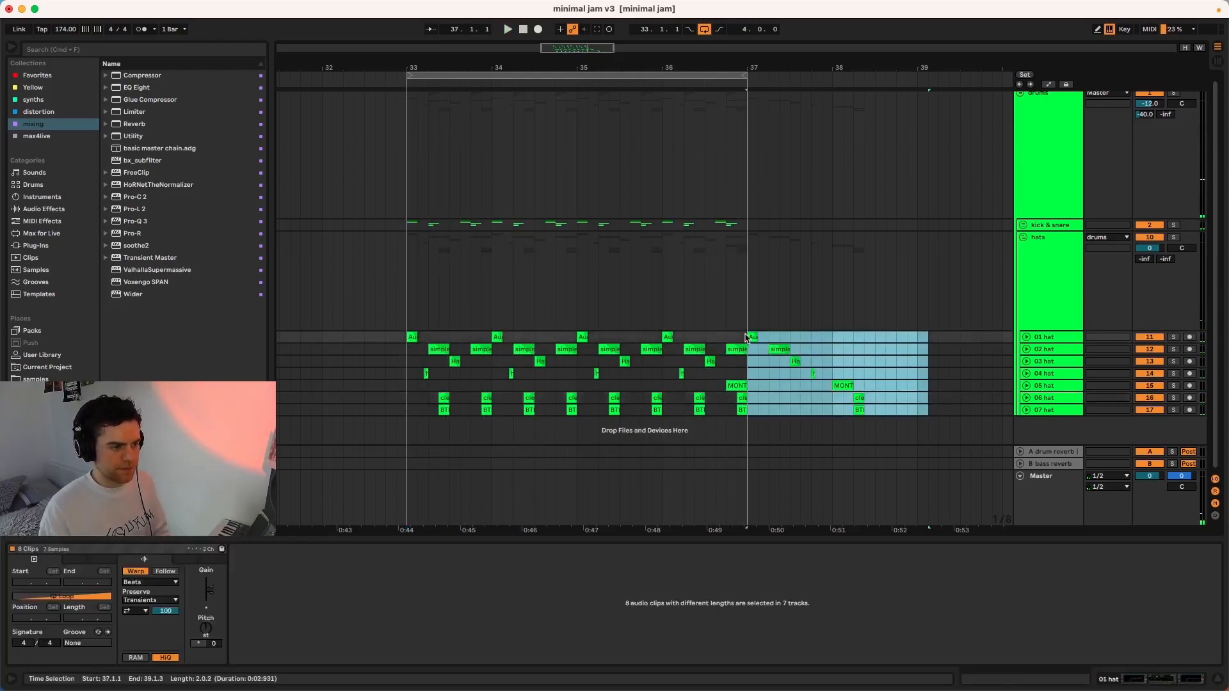
key(Delete)
click(1023, 237)
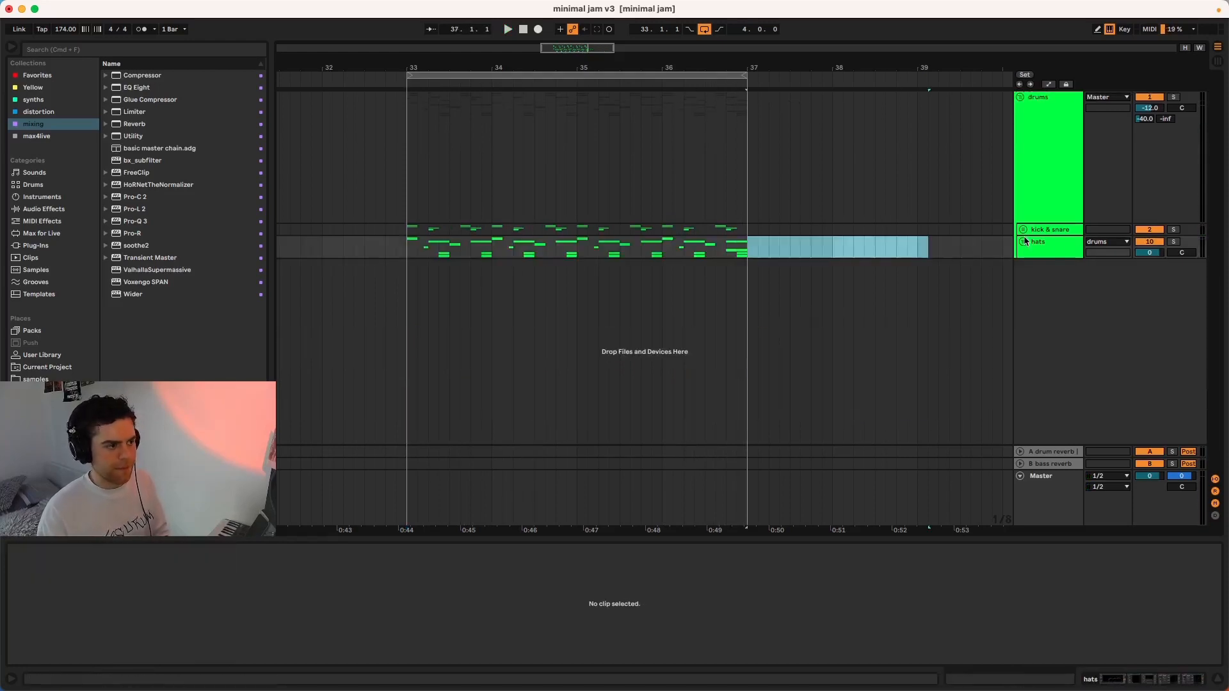
Duplicate bars 33 to 36 of the kick & snare and hats groups, extend the loop to 8 bars, and play it.
drag(748, 254, 407, 228)
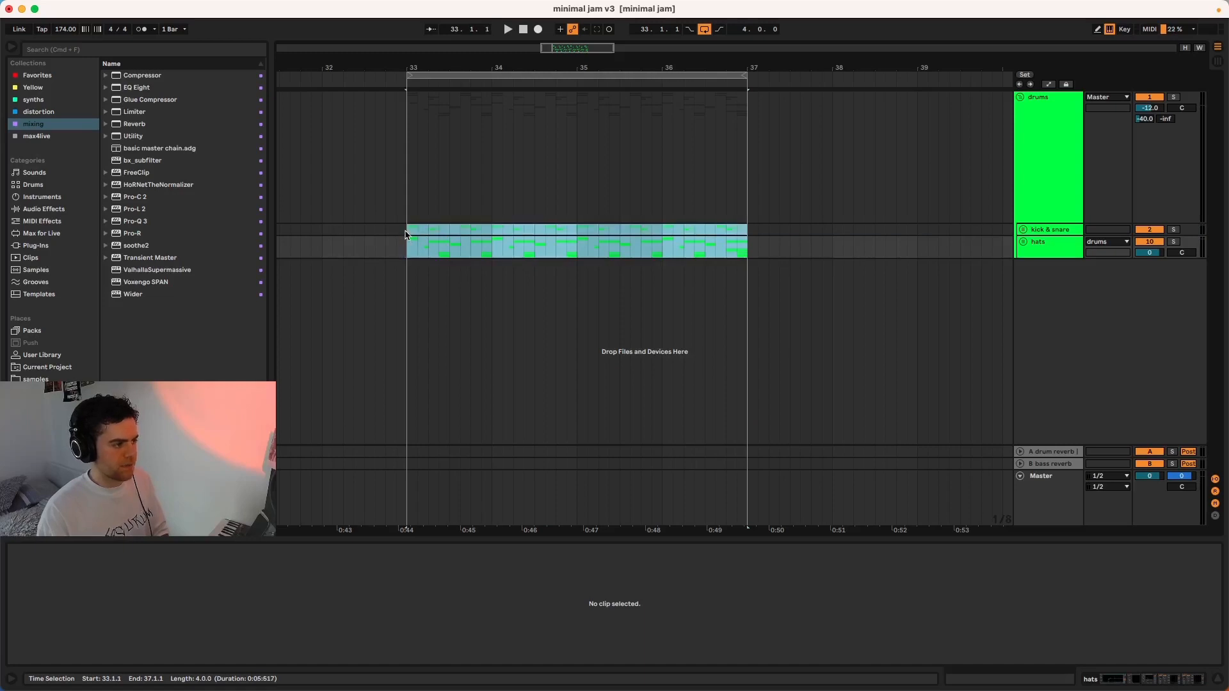
key(super+d)
drag(525, 75, 609, 76)
key(space)
scroll(581, 288, left, 2)
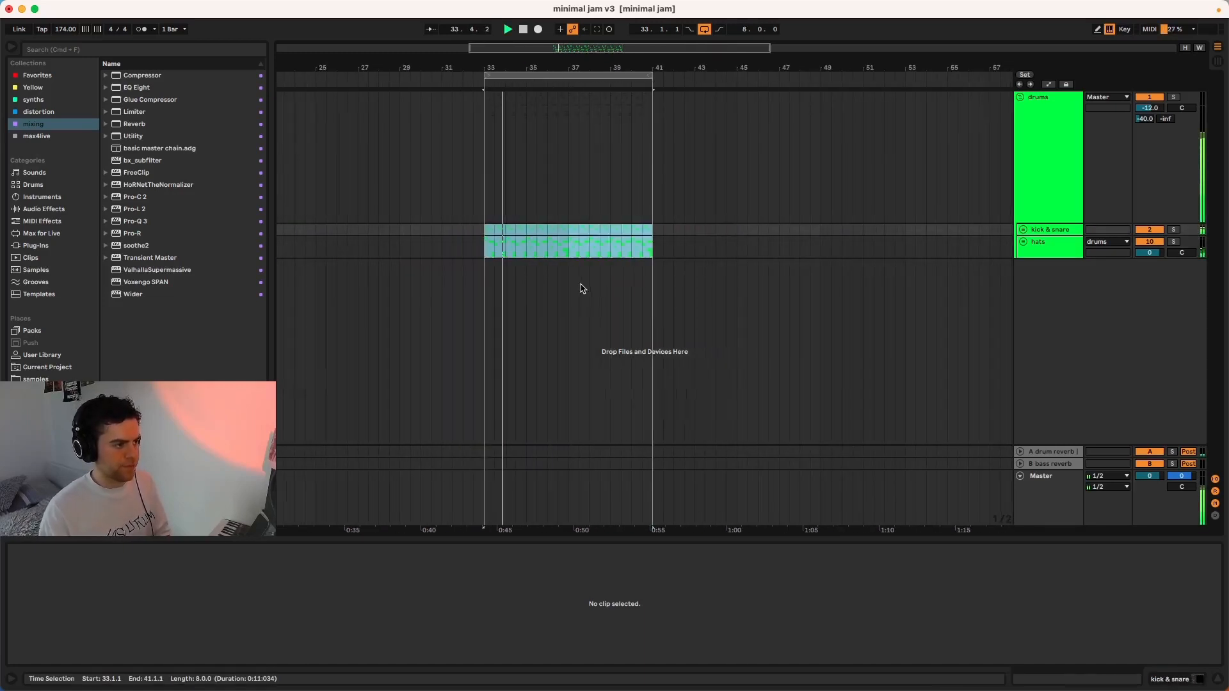
scroll(601, 280, up, 4)
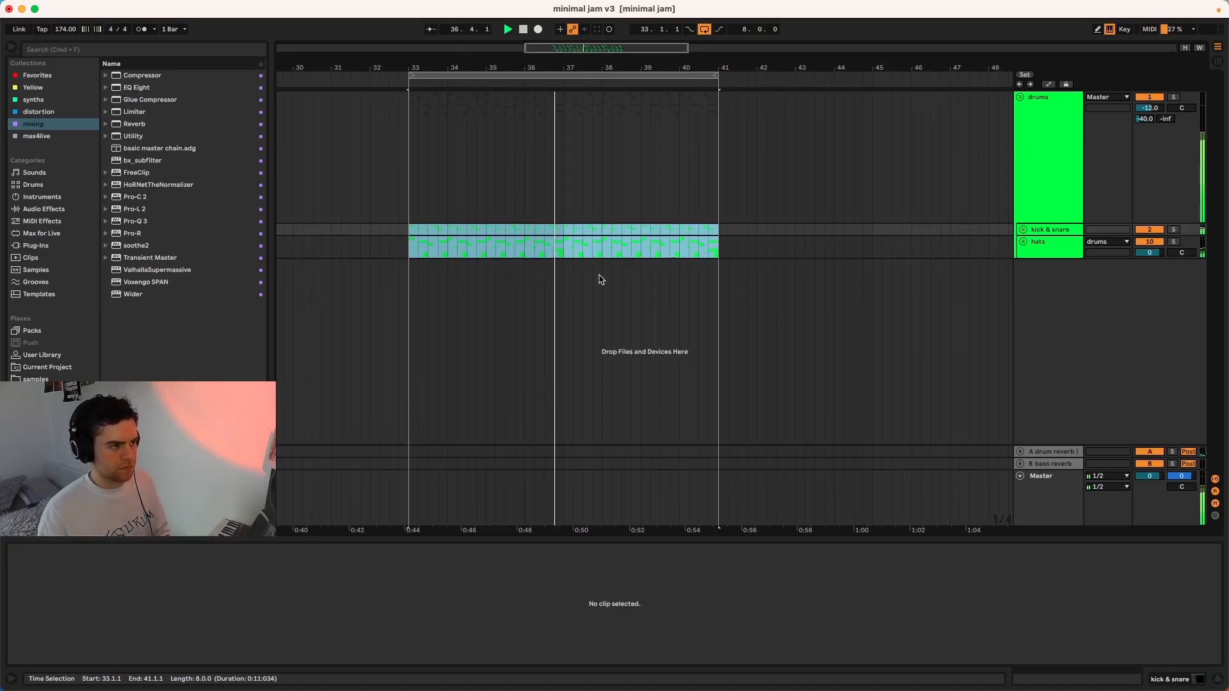
key(space)
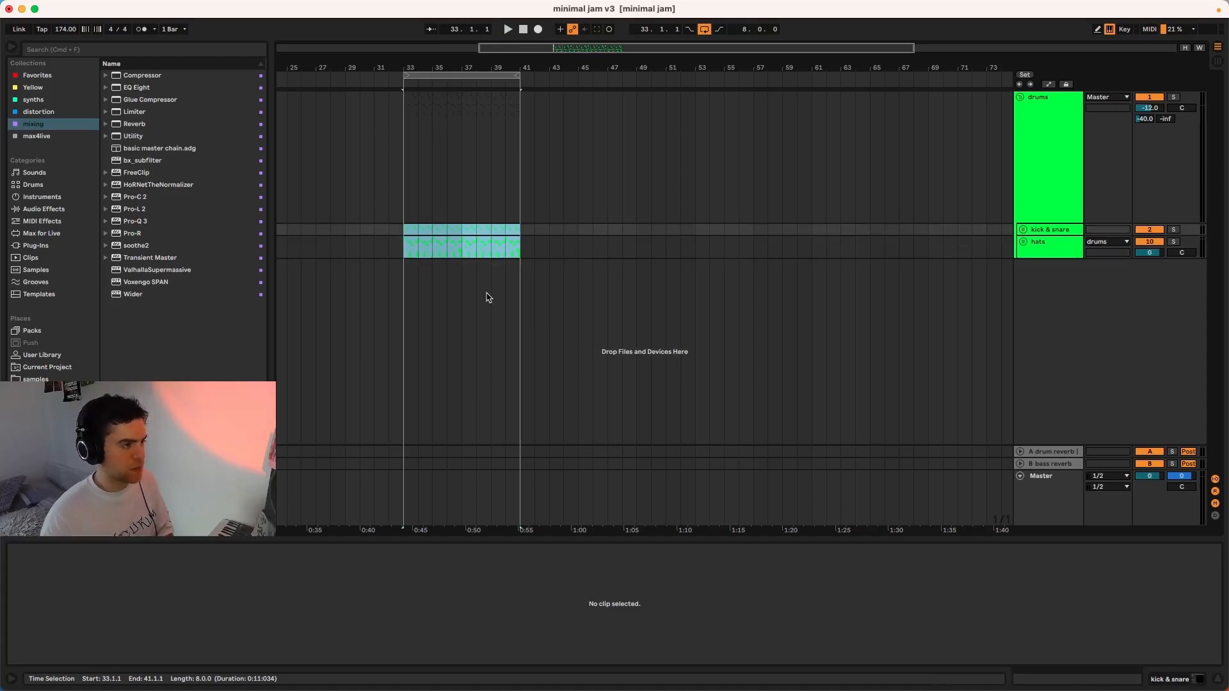
Duplicate the eight-bar drum section to bars 41 to 48 and extend the loop to 16 bars.
key(super+d)
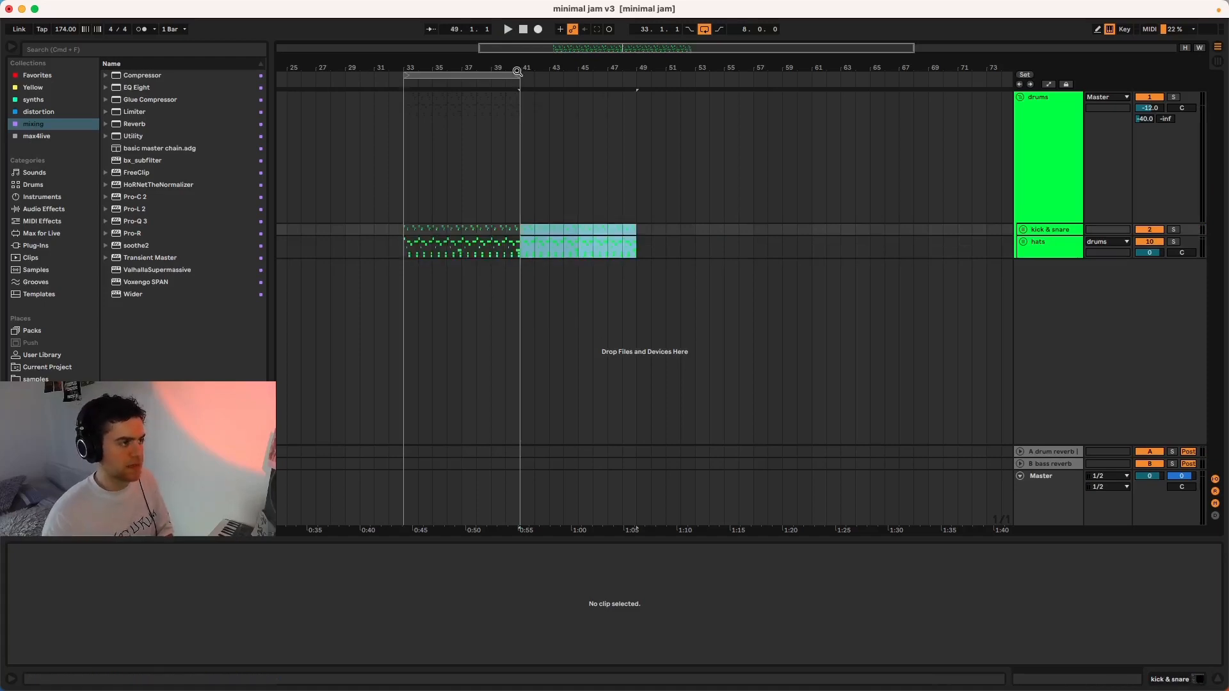
drag(520, 75, 637, 85)
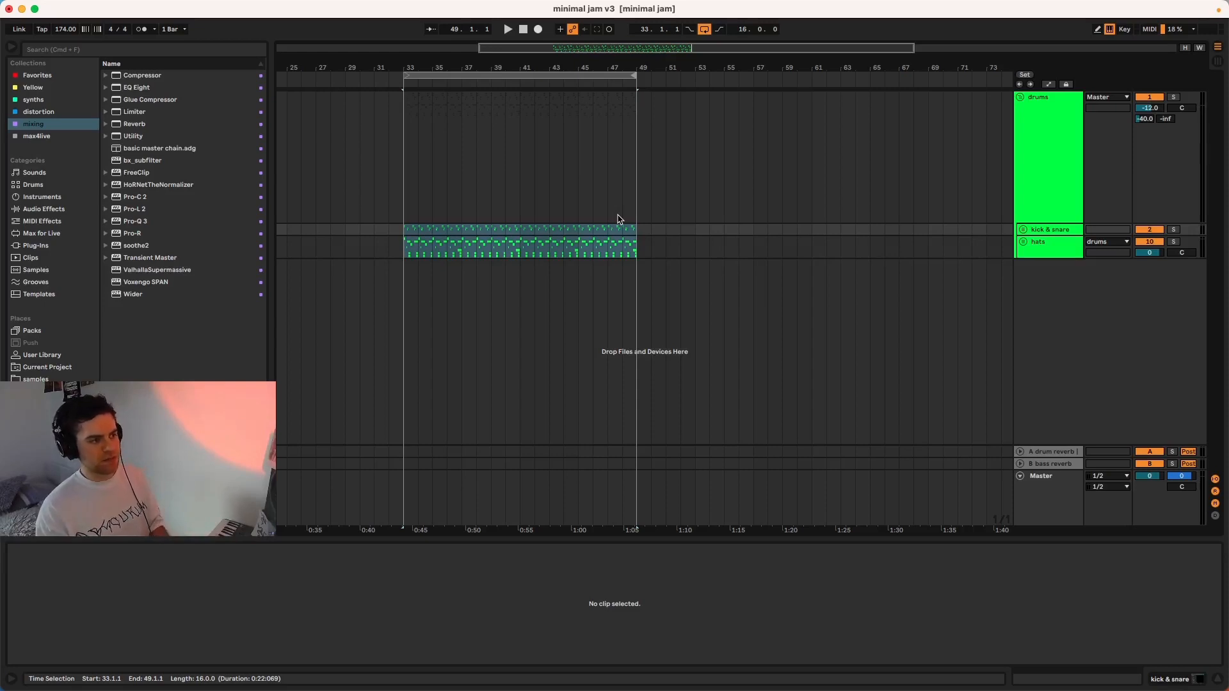
Focus the arrangement on the hats in bars 33 to 48 and expand the hats group into its individual tracks.
scroll(406, 282, left, 5)
drag(395, 247, 806, 252)
click(529, 260)
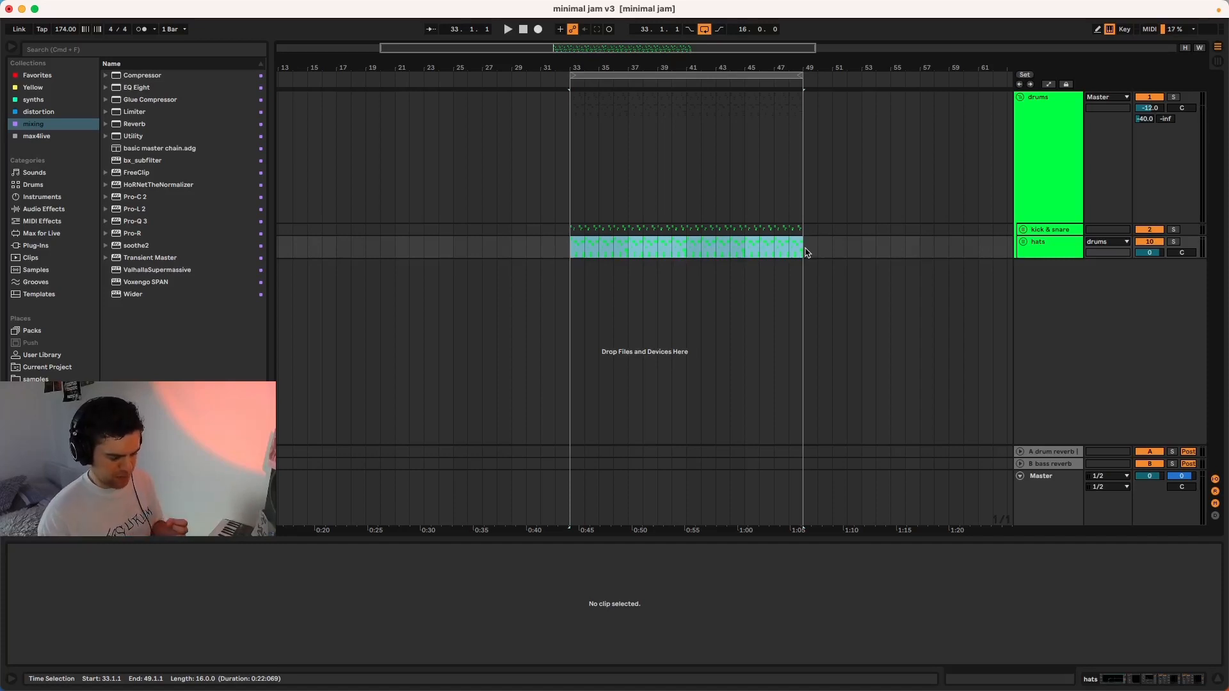
key(z)
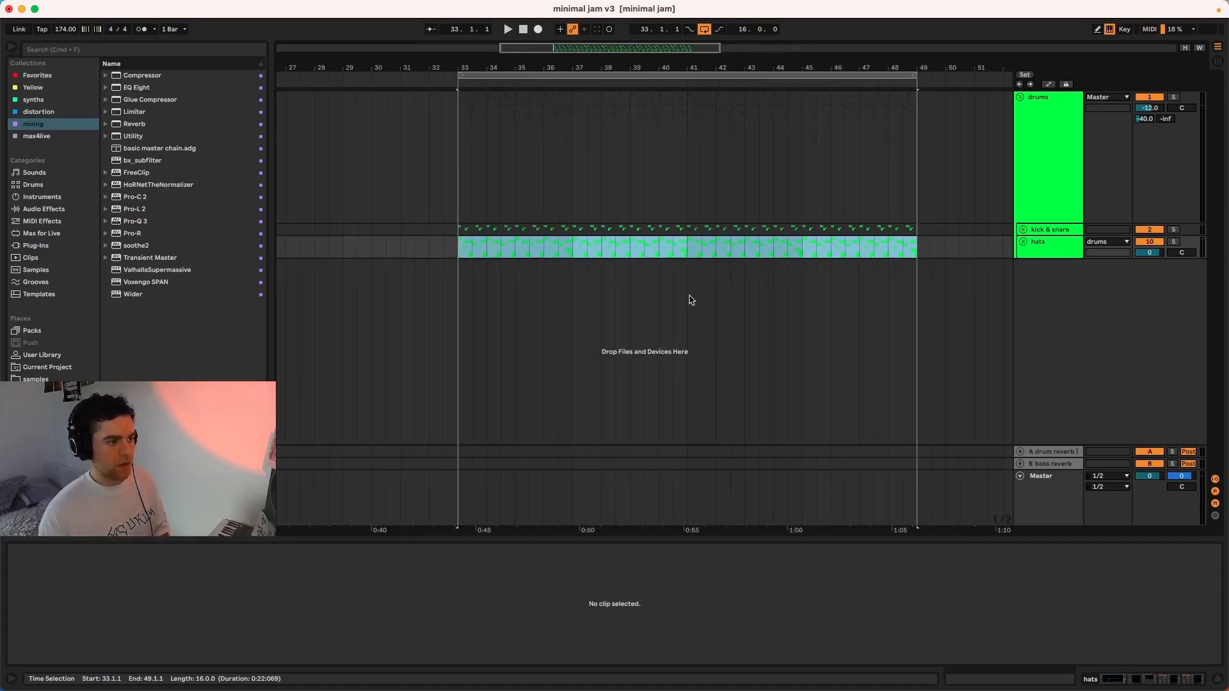
click(661, 258)
click(1024, 243)
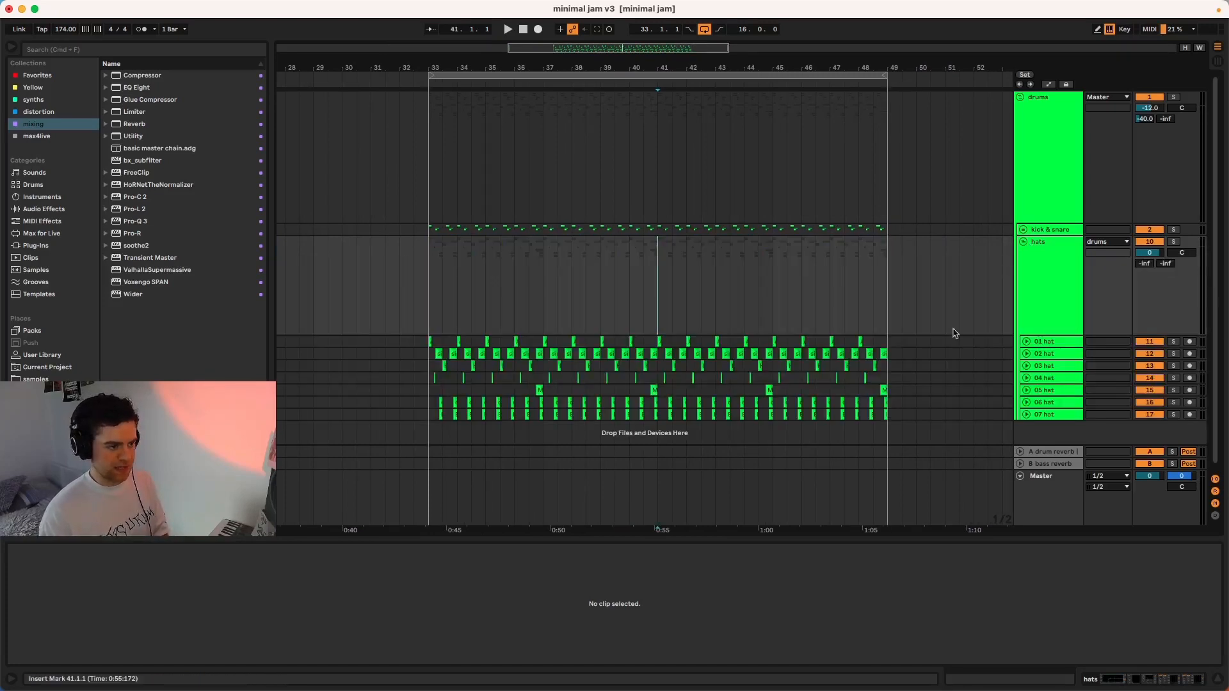
Delete the MONTY percussion clips at the ends of bars 40 and 48 on the 05 hat track.
key(plus)
scroll(612, 395, down, 5)
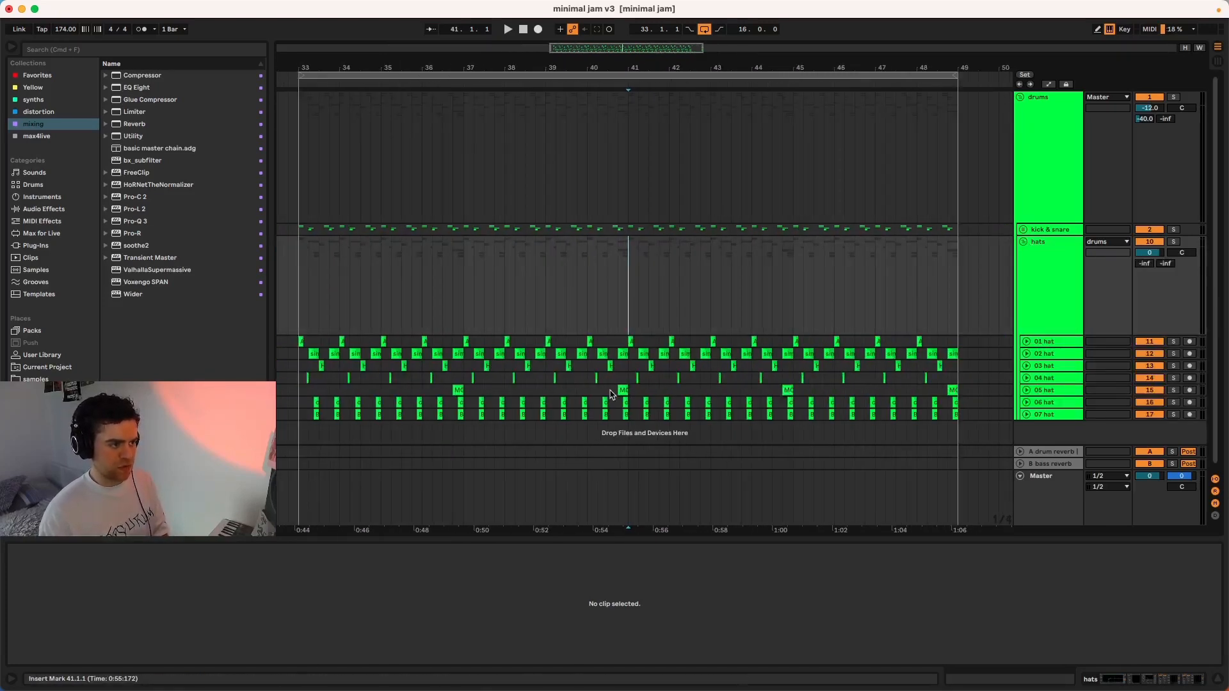
scroll(613, 395, left, 2)
scroll(613, 395, down, 2)
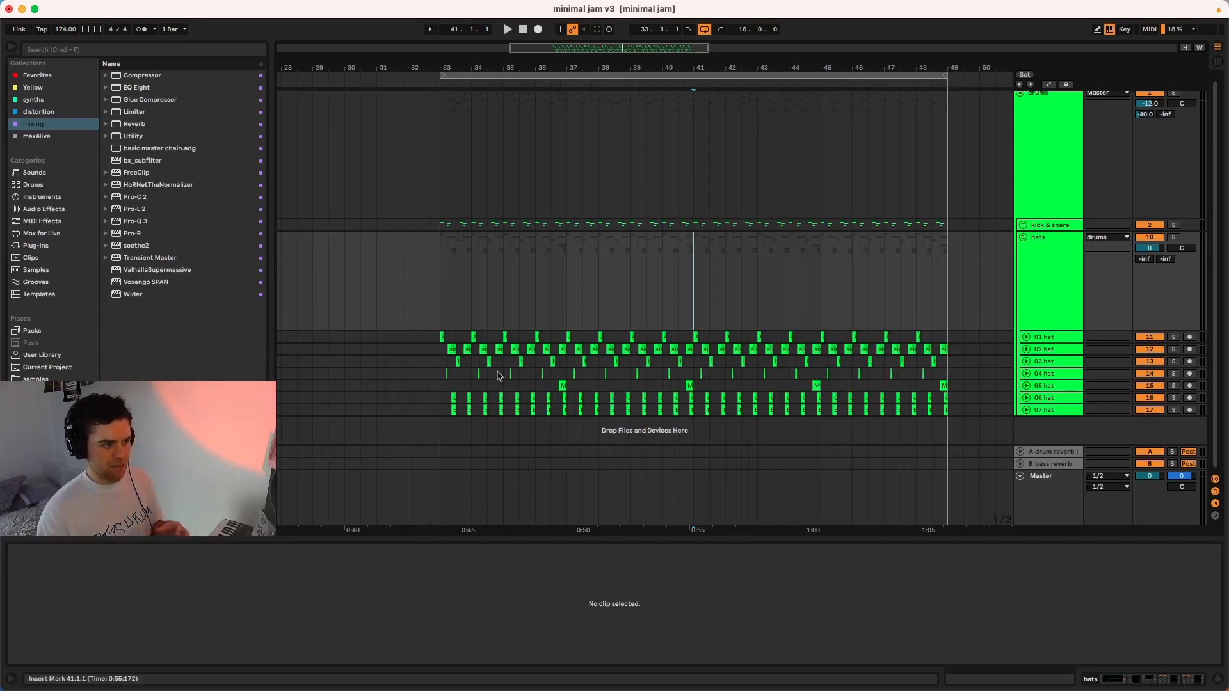
click(687, 382)
key(Delete)
click(944, 386)
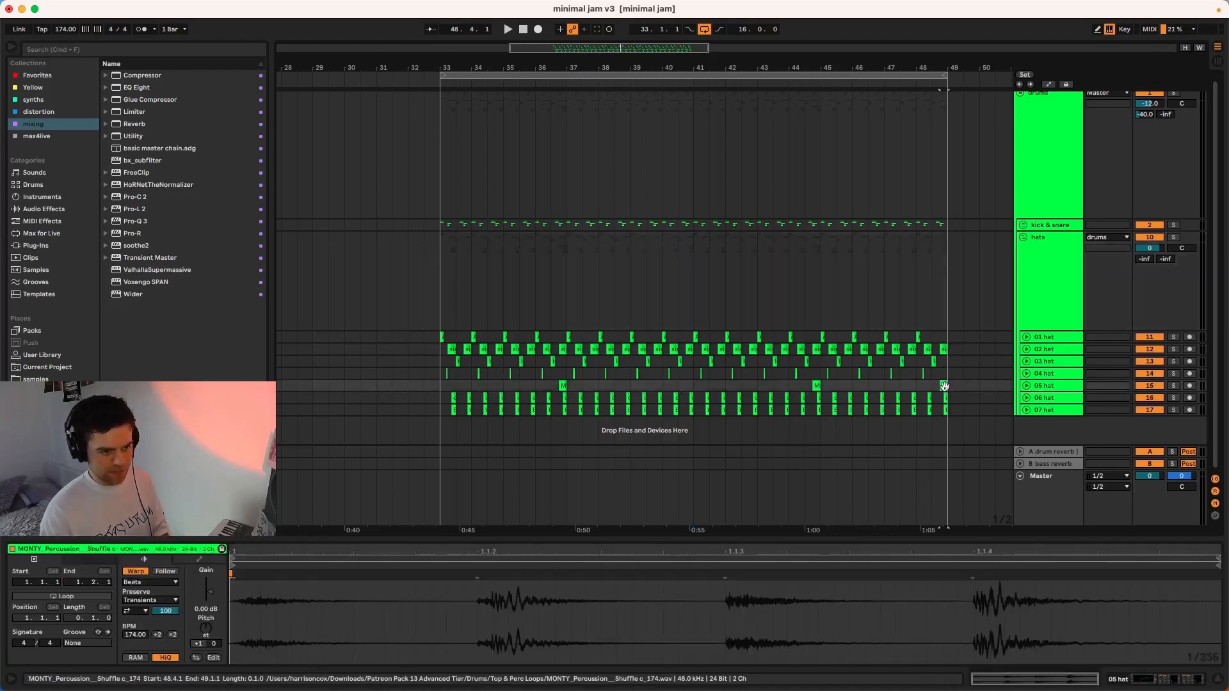
key(Delete)
Expand the kick & snare group and select bar 40 across the hat tracks.
drag(693, 386, 678, 385)
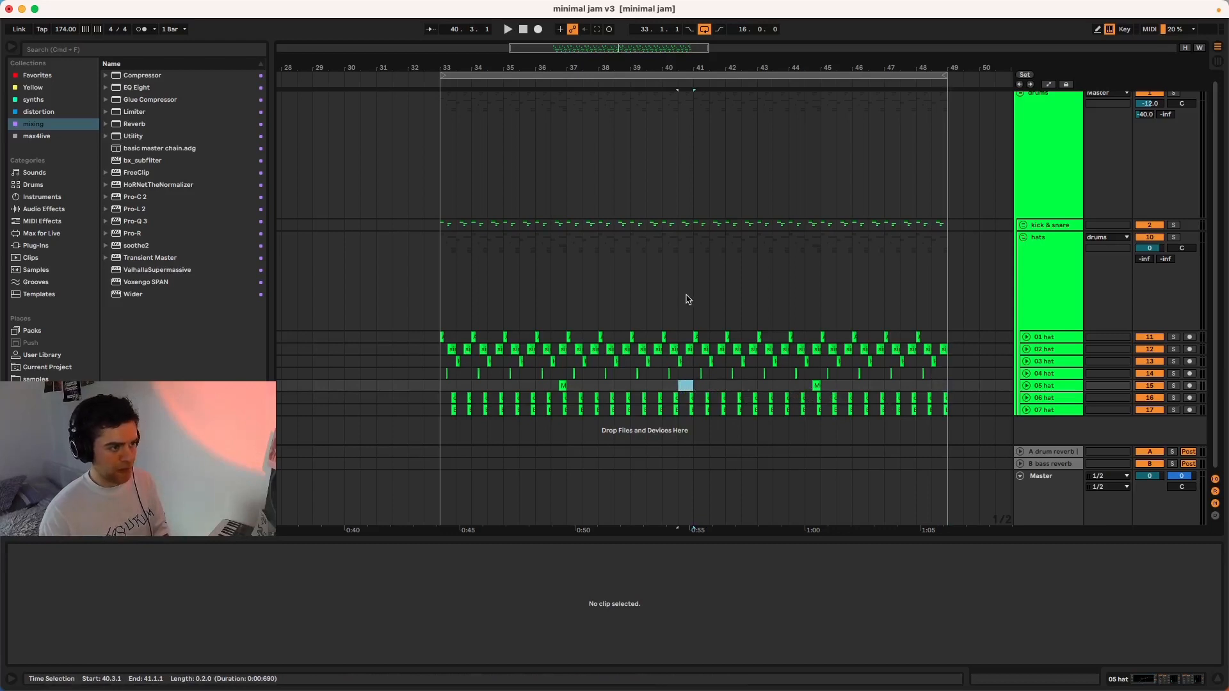
scroll(694, 331, up, 5)
scroll(696, 336, left, 1)
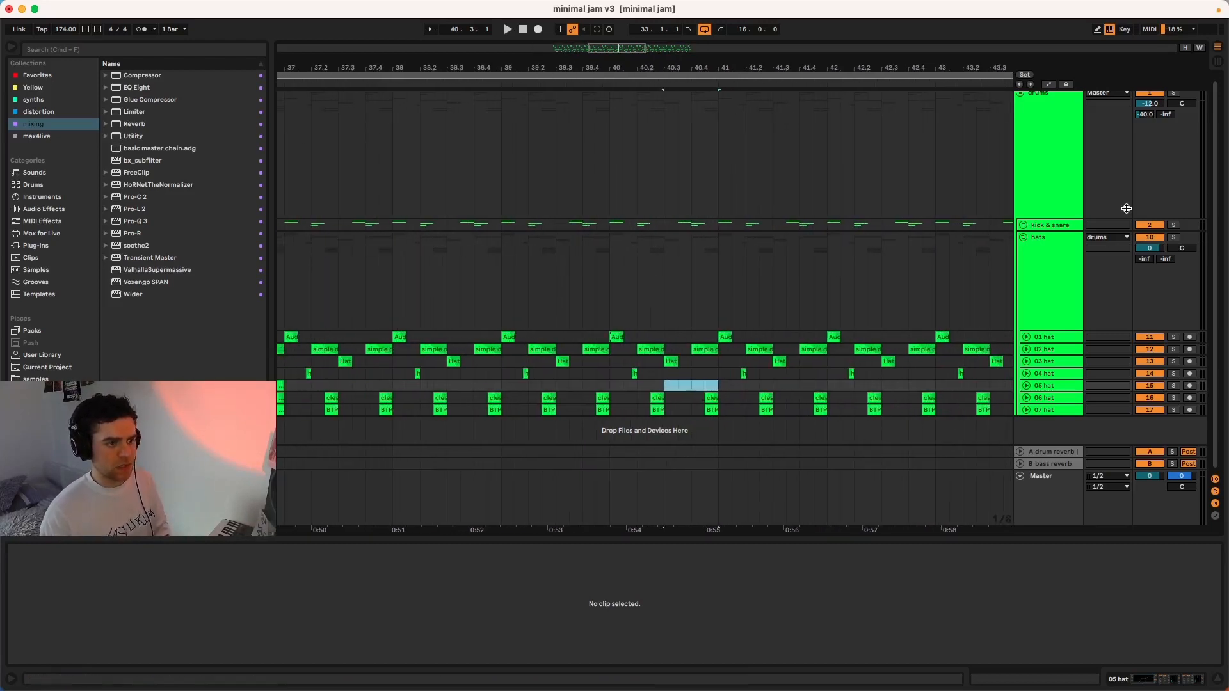
click(1024, 226)
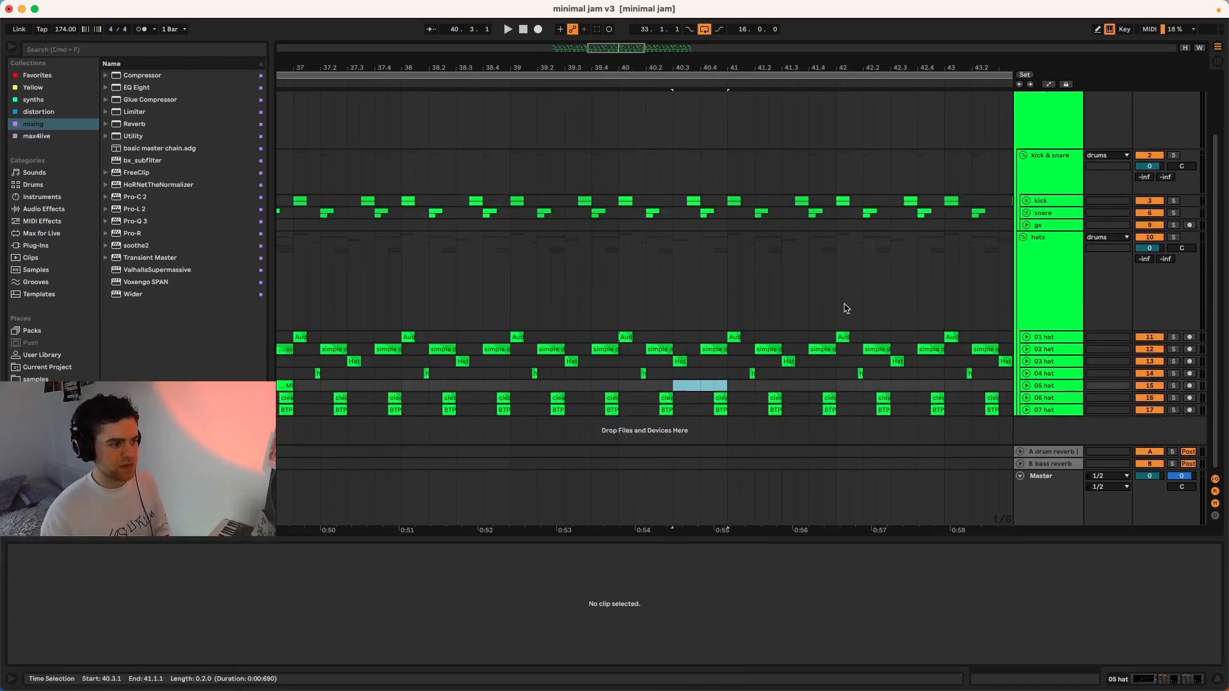
scroll(841, 308, left, 2)
drag(649, 287, 755, 403)
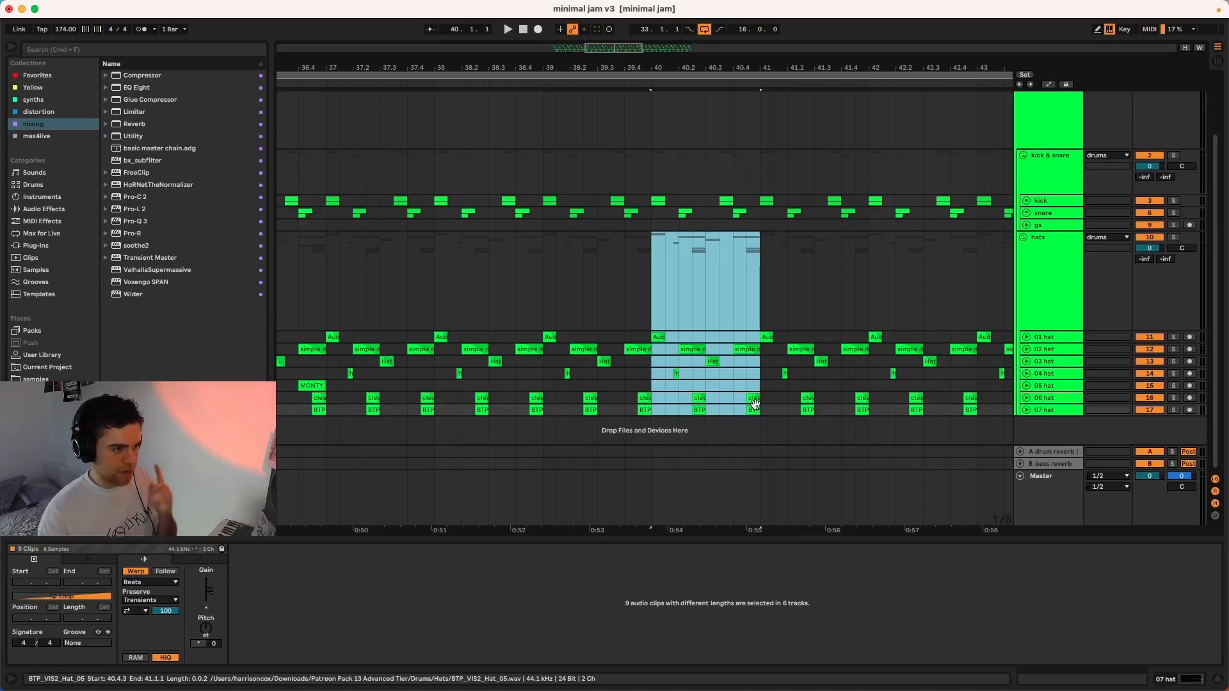
Copy the 01 hat clip from 40.1.1 to 40.3.3 and play bar 40.
click(657, 337)
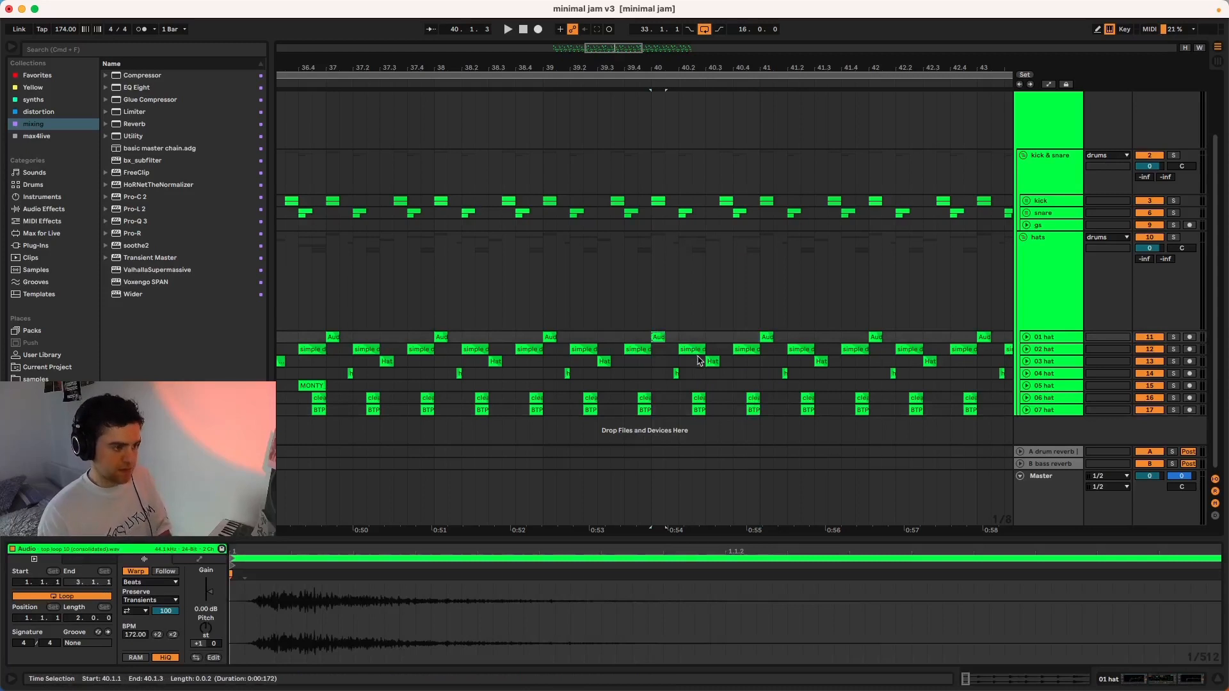
click(720, 337)
key(super+v)
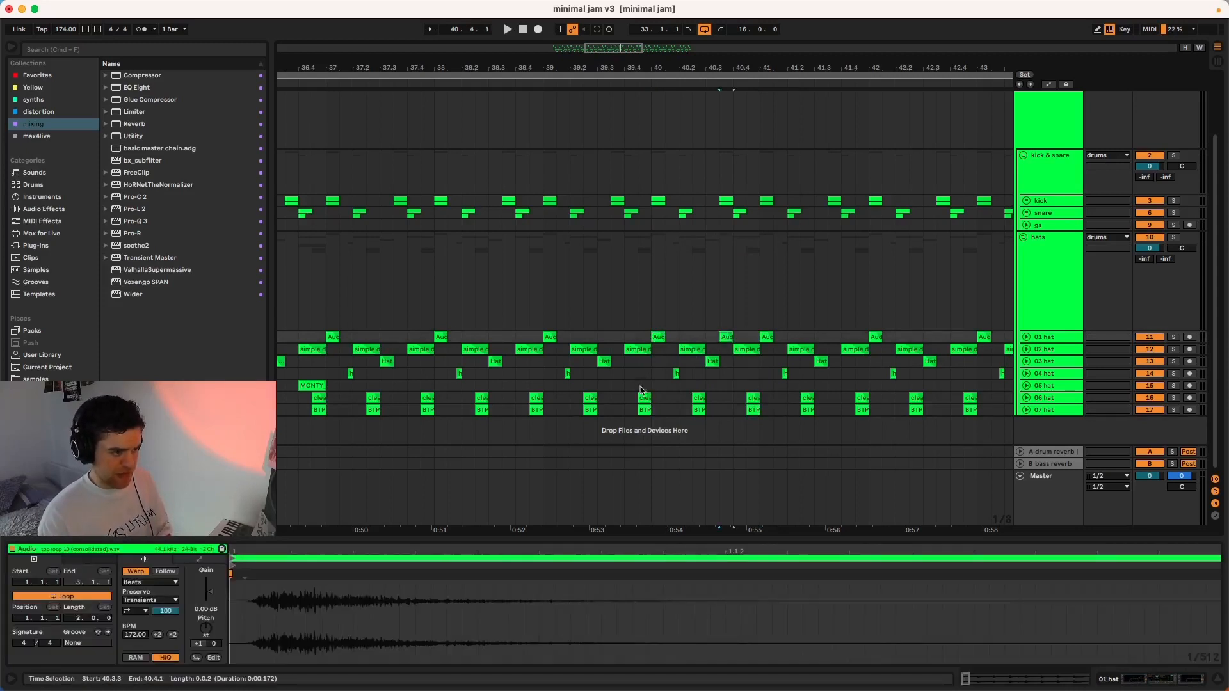
click(648, 373)
key(space)
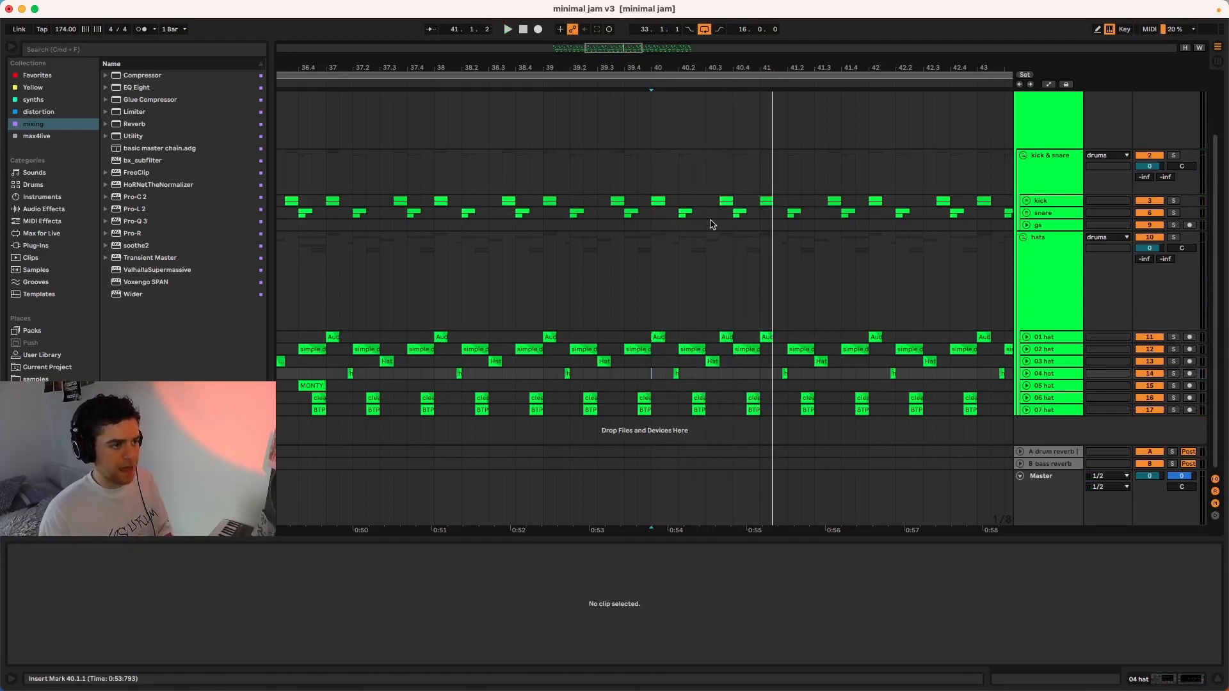
Copy the kick clip from 40.3.3 to 40.2.4 on the kick track and start playback from 40.1.4.
scroll(713, 225, up, 5)
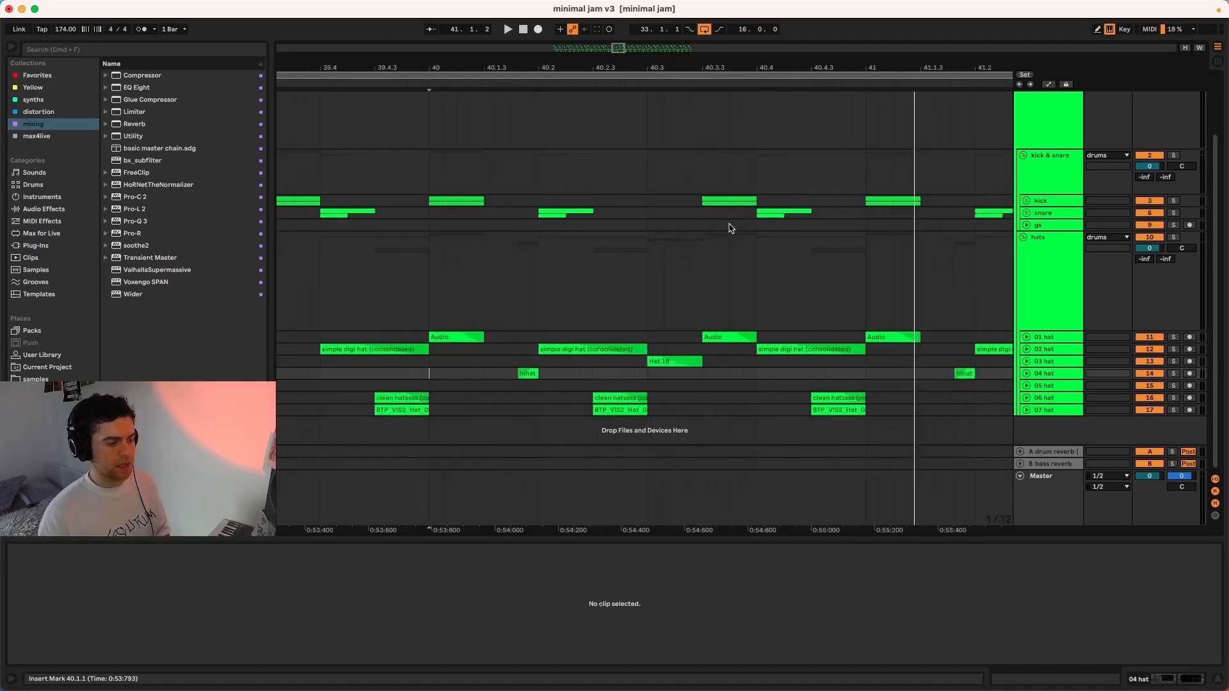
drag(759, 204, 693, 202)
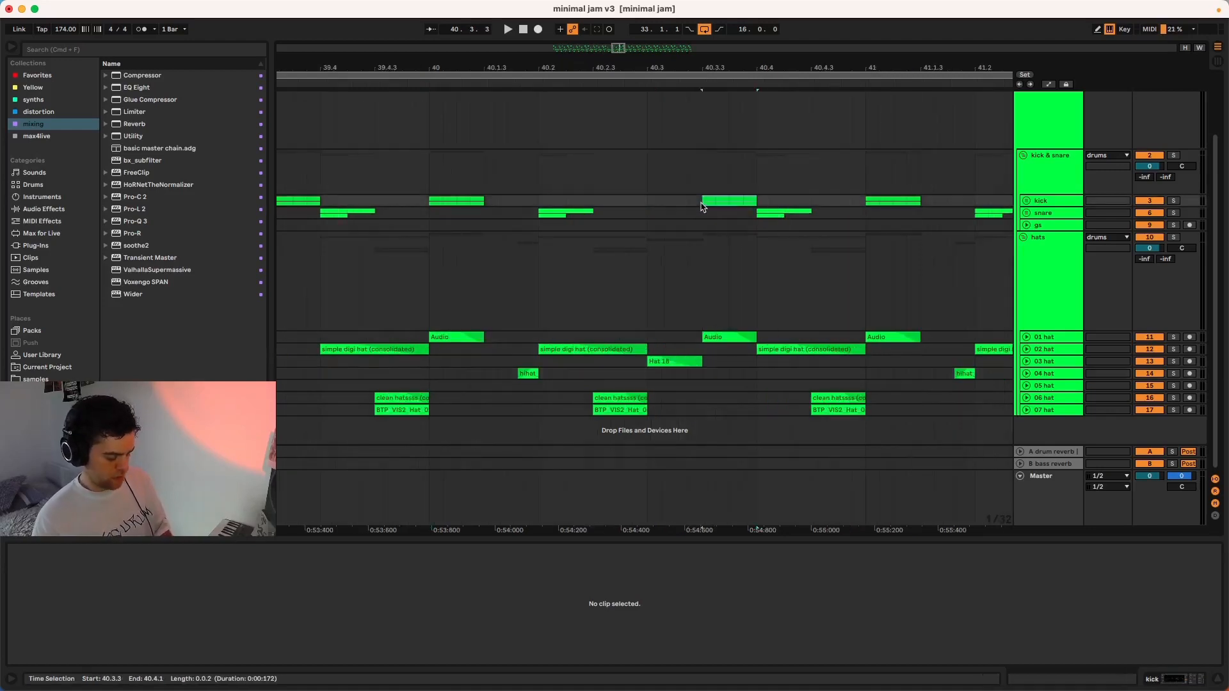
scroll(702, 206, down, 3)
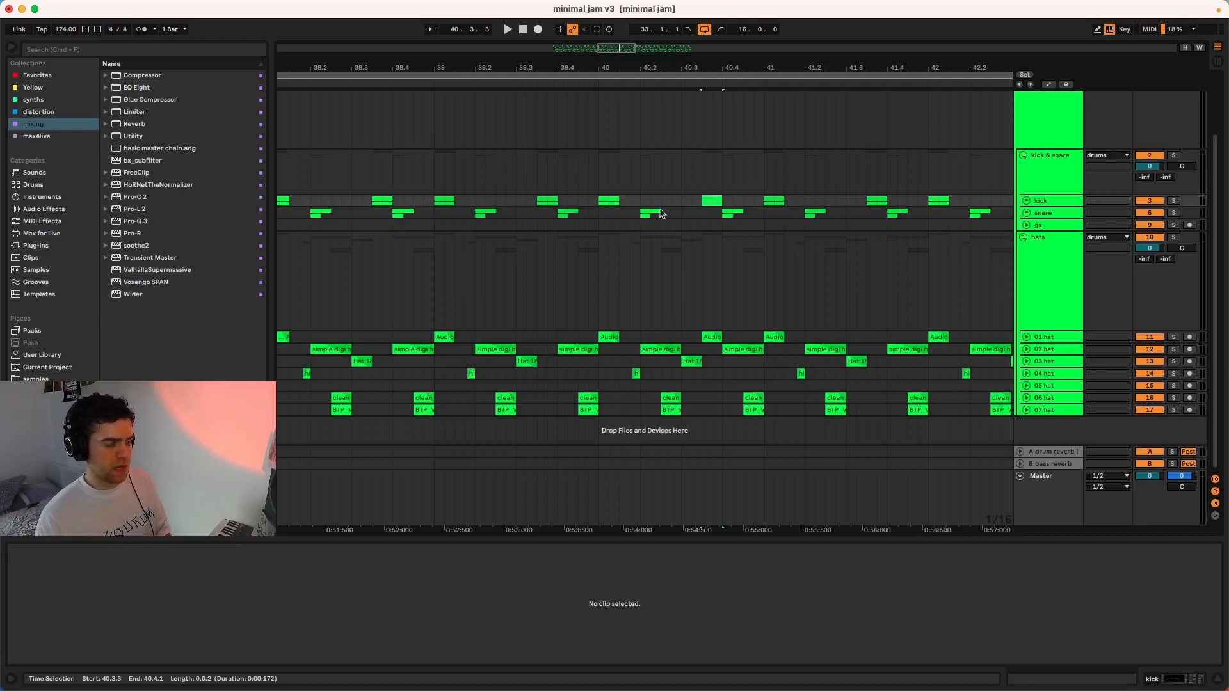
scroll(685, 205, up, 4)
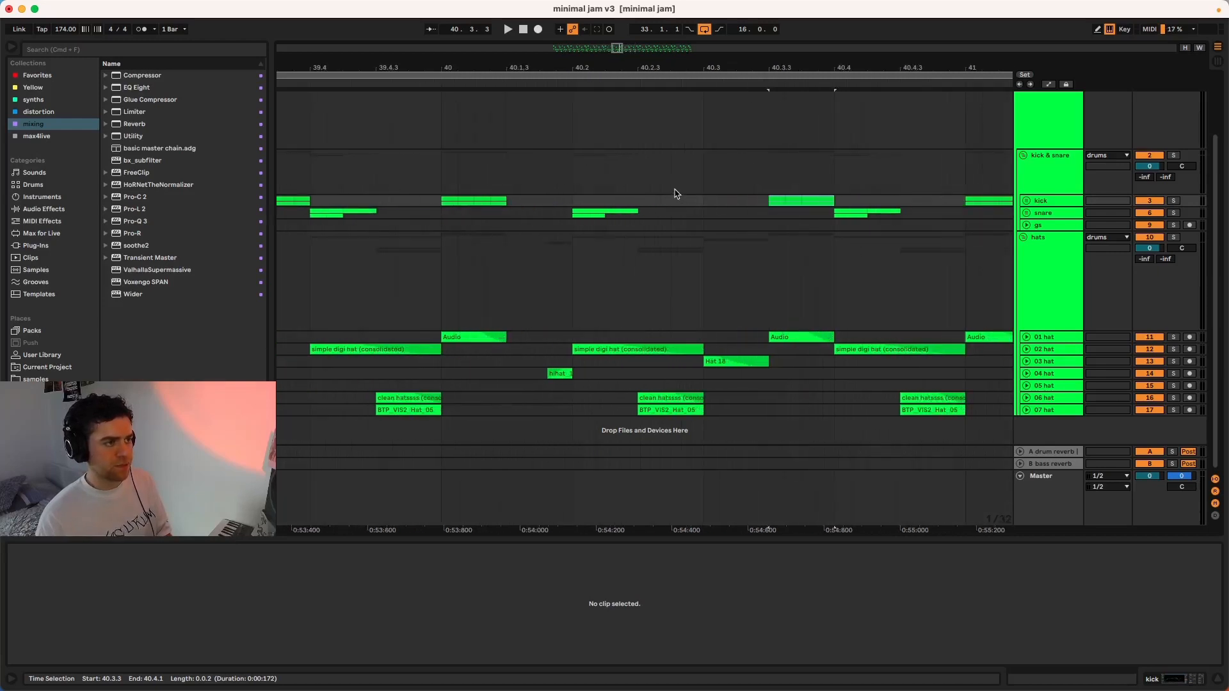
click(674, 189)
key(super+v)
click(672, 203)
key(super+v)
click(540, 242)
key(space)
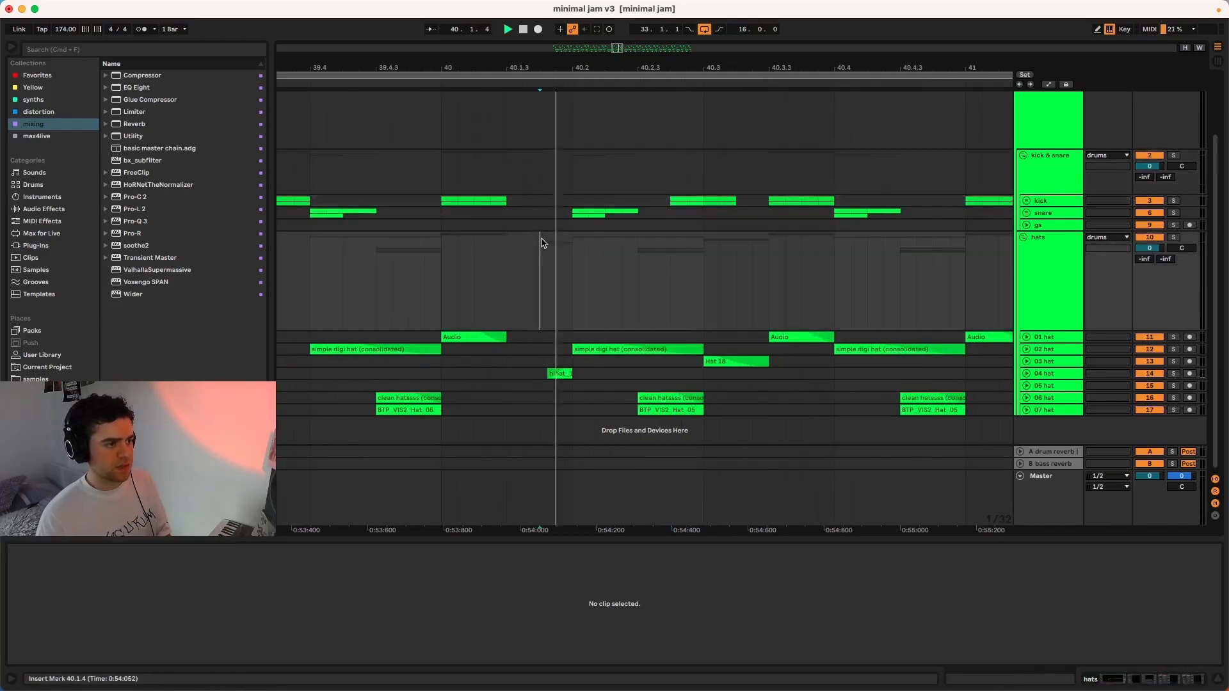
Paste another kick clip at 40.4.3 on the kick track and play back bar 40.
scroll(702, 286, down, 2)
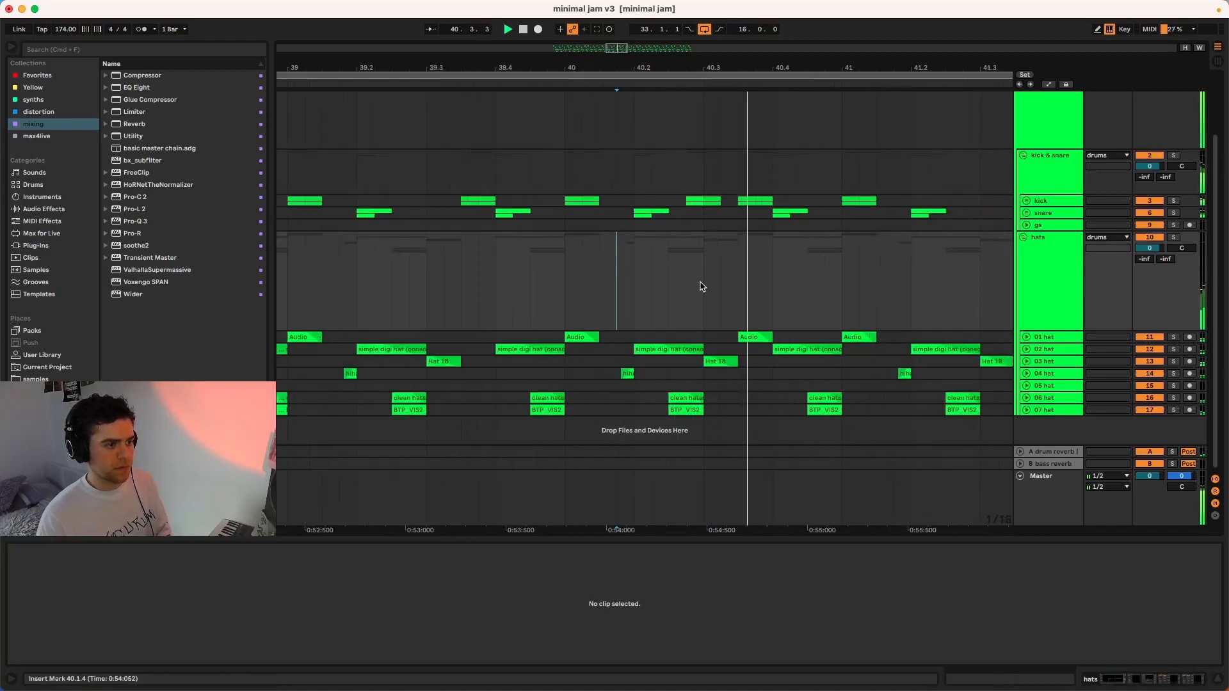
click(809, 204)
key(super+v)
key(space)
click(633, 274)
key(space)
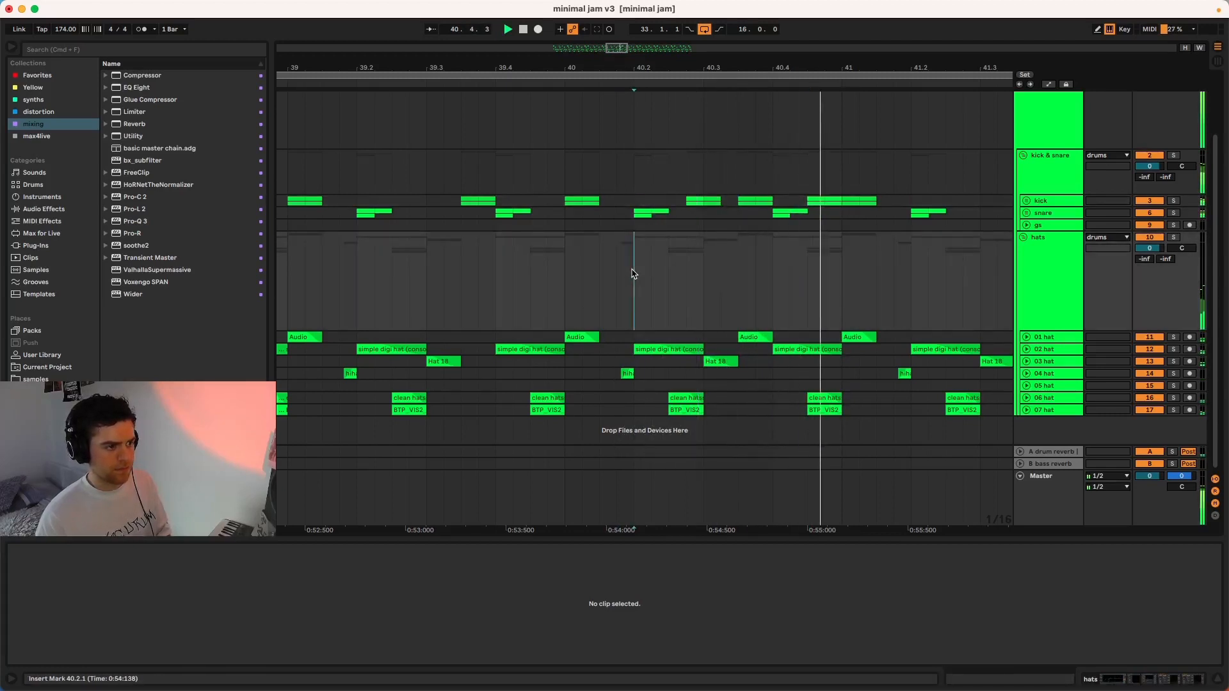
click(566, 281)
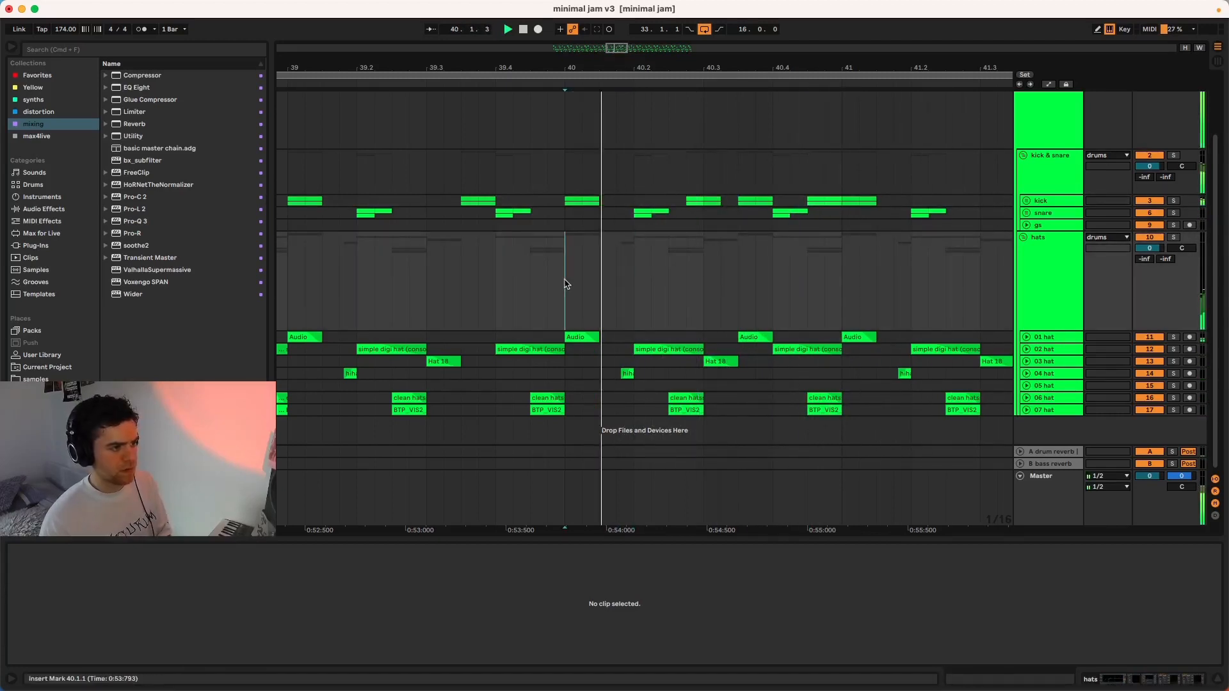
key(space)
key(space)
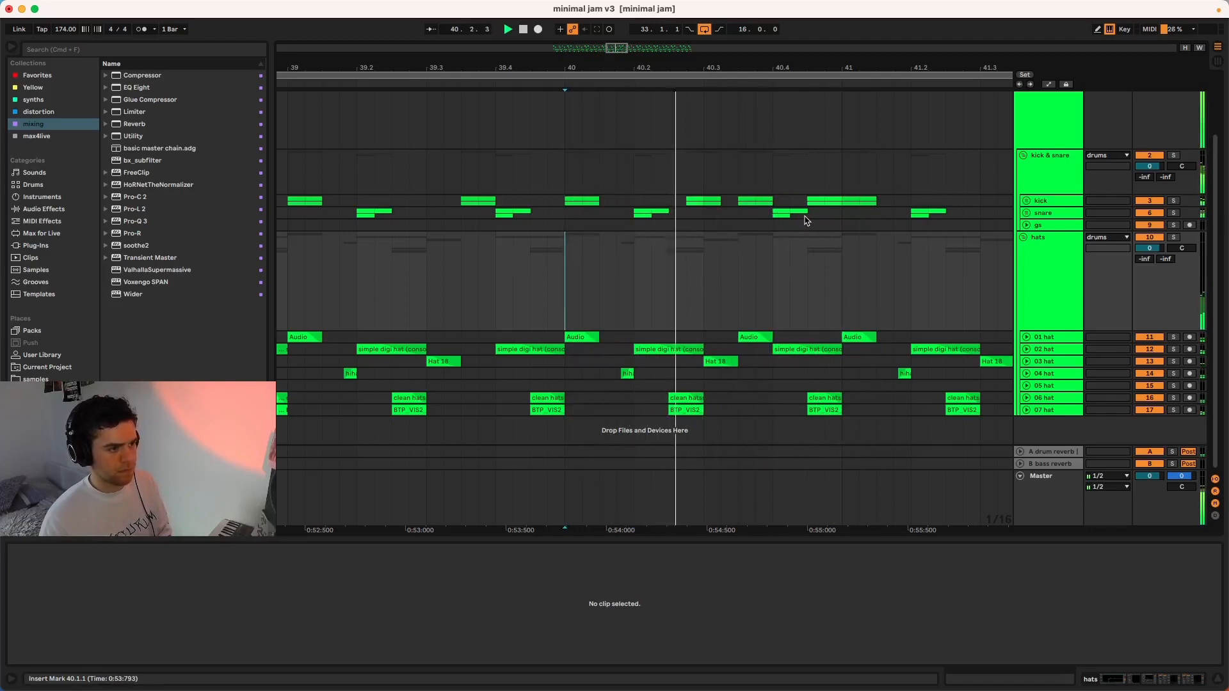
Copy the snare clip from 40.4.1 to 40.3.2 on the snare track and play back from 39.4.3.
drag(774, 215, 810, 219)
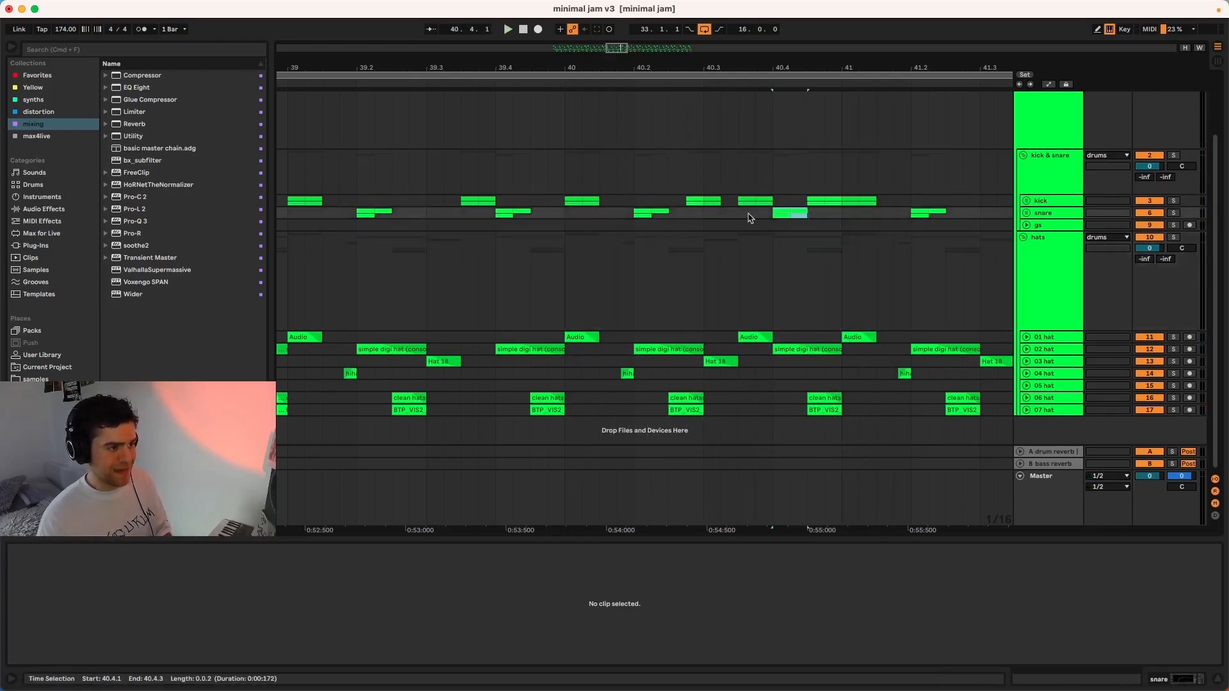
key(Left)
key(Left)
key(Left)
click(534, 243)
key(space)
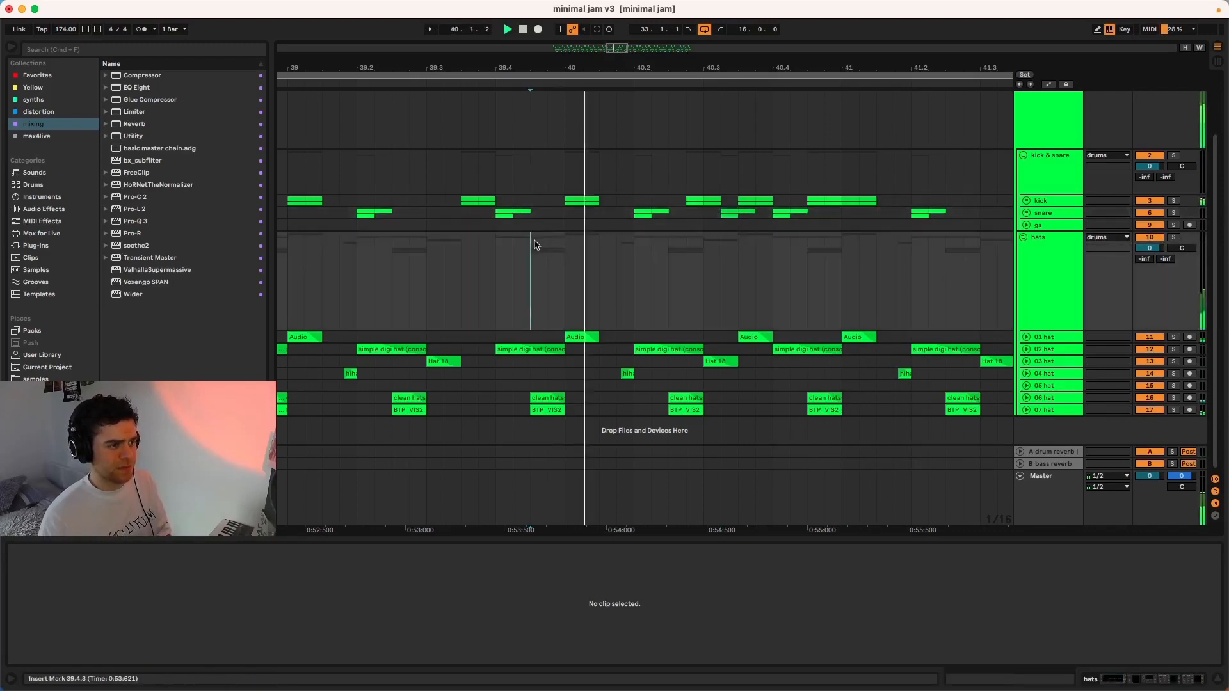
key(space)
key(space)
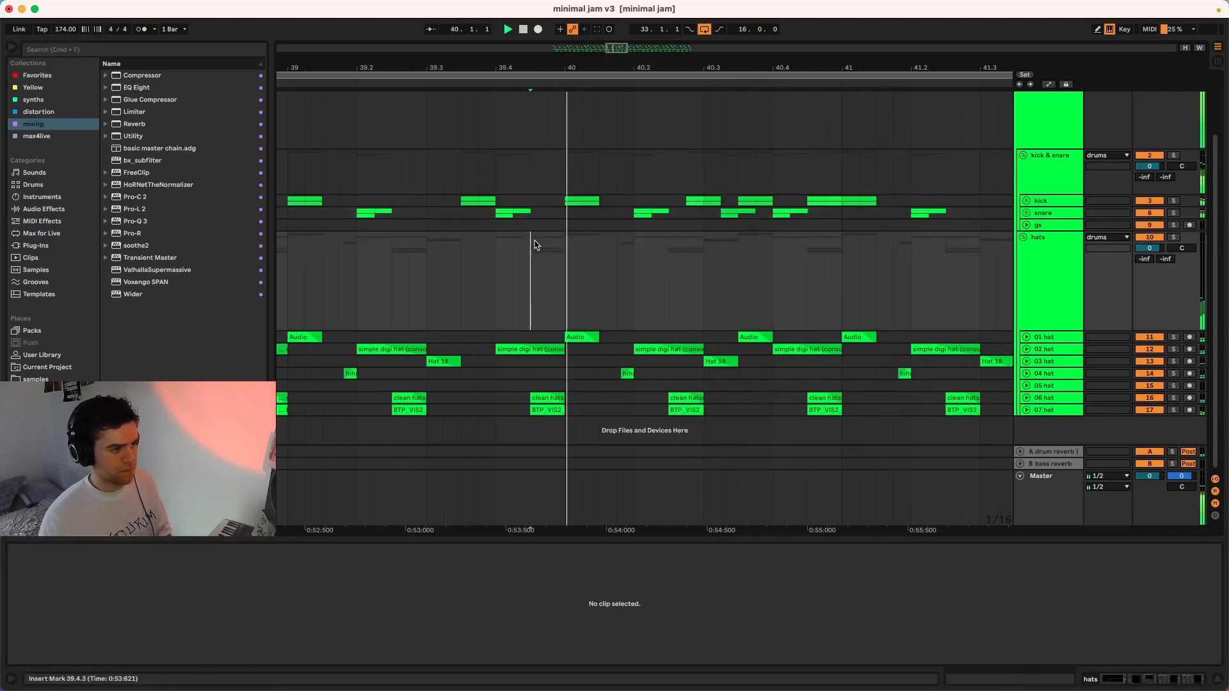
Play the loop from 33.1.1, and again from 39.1.1 to hear the bar 40 fill.
scroll(680, 300, down, 10)
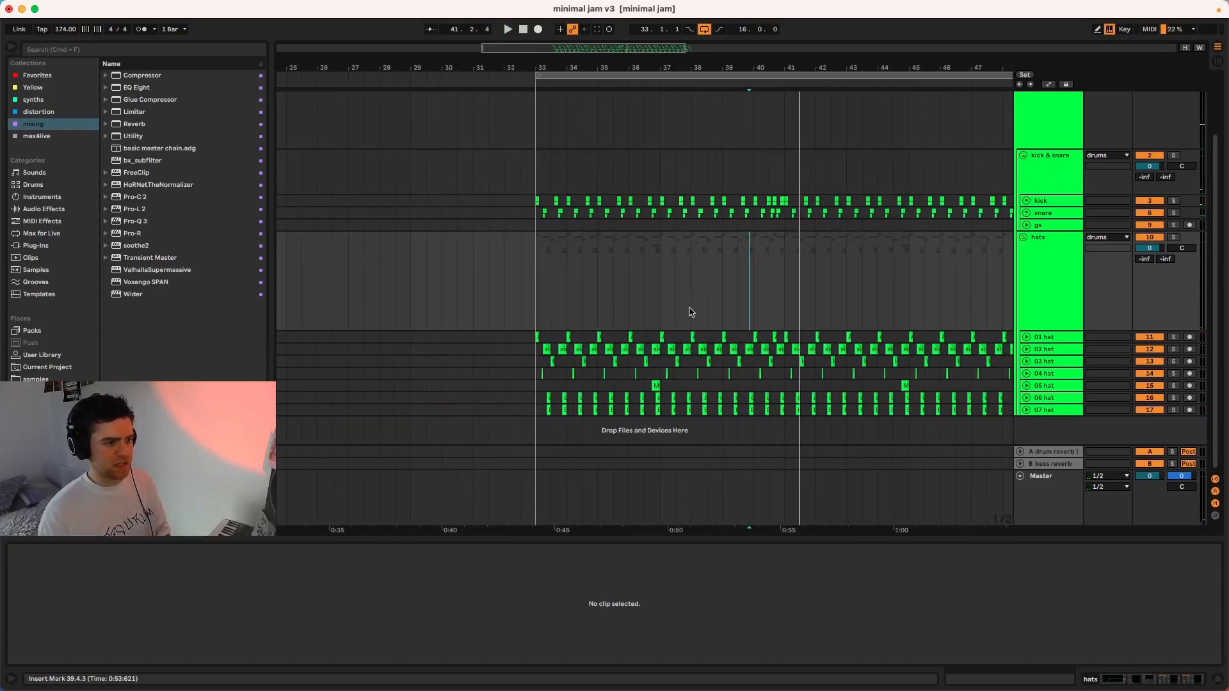
click(532, 303)
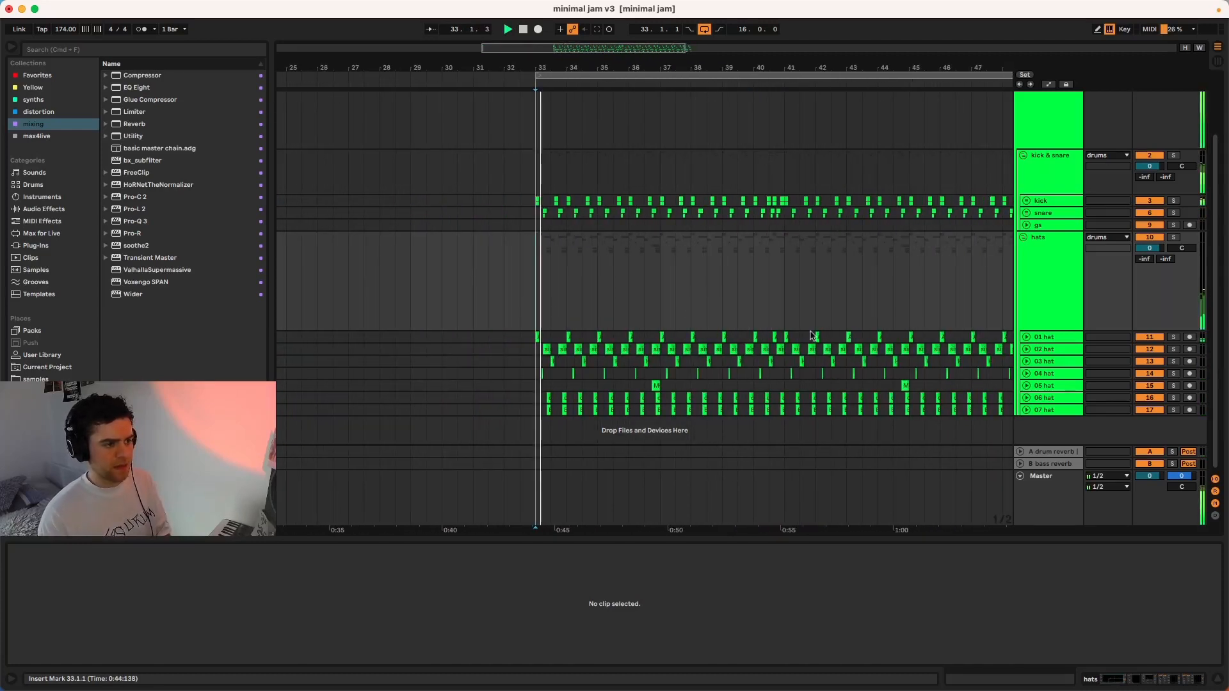
click(722, 295)
key(space)
scroll(787, 359, up, 2)
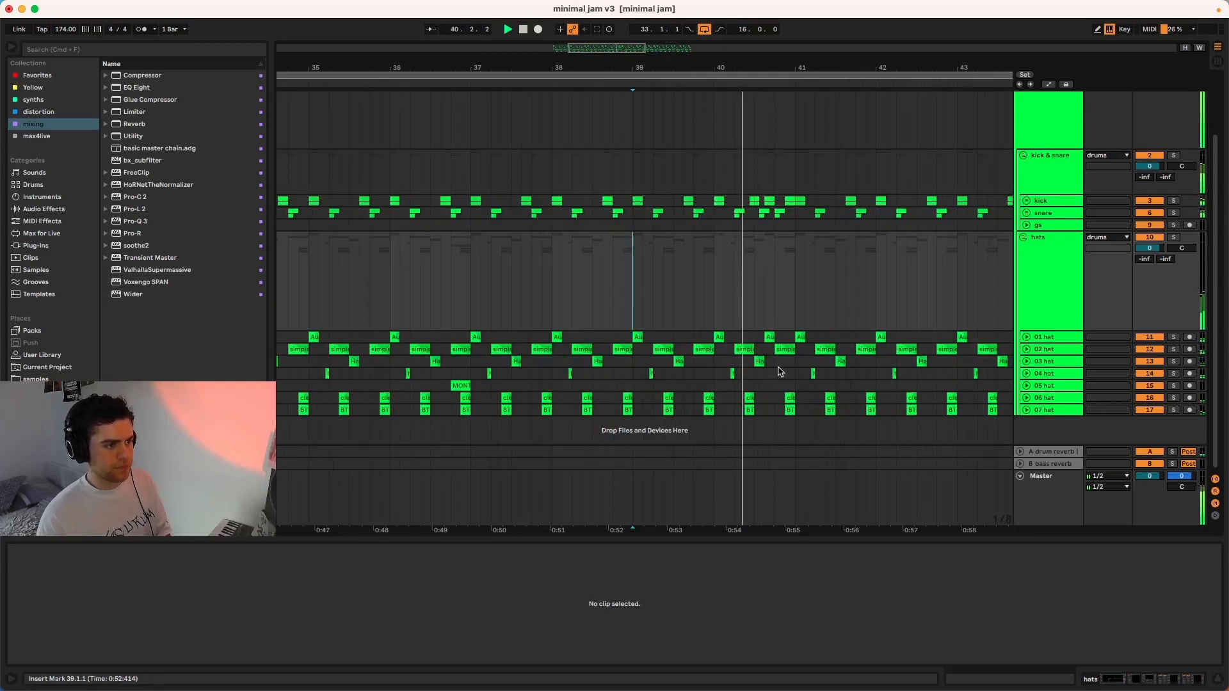
key(space)
scroll(809, 250, up, 5)
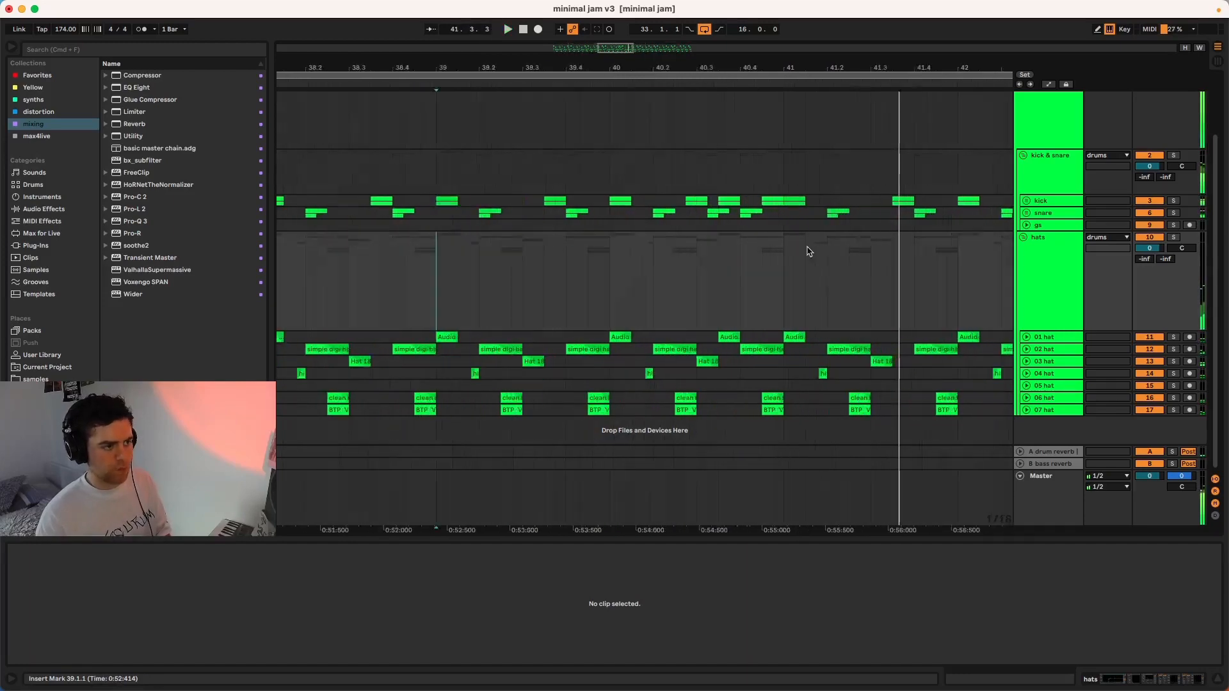
Delete bar 48, from 48.1.1 to 49.1.1, across all the kick, snare, gs and hat tracks.
scroll(642, 247, down, 5)
scroll(640, 245, right, 3)
scroll(620, 293, down, 5)
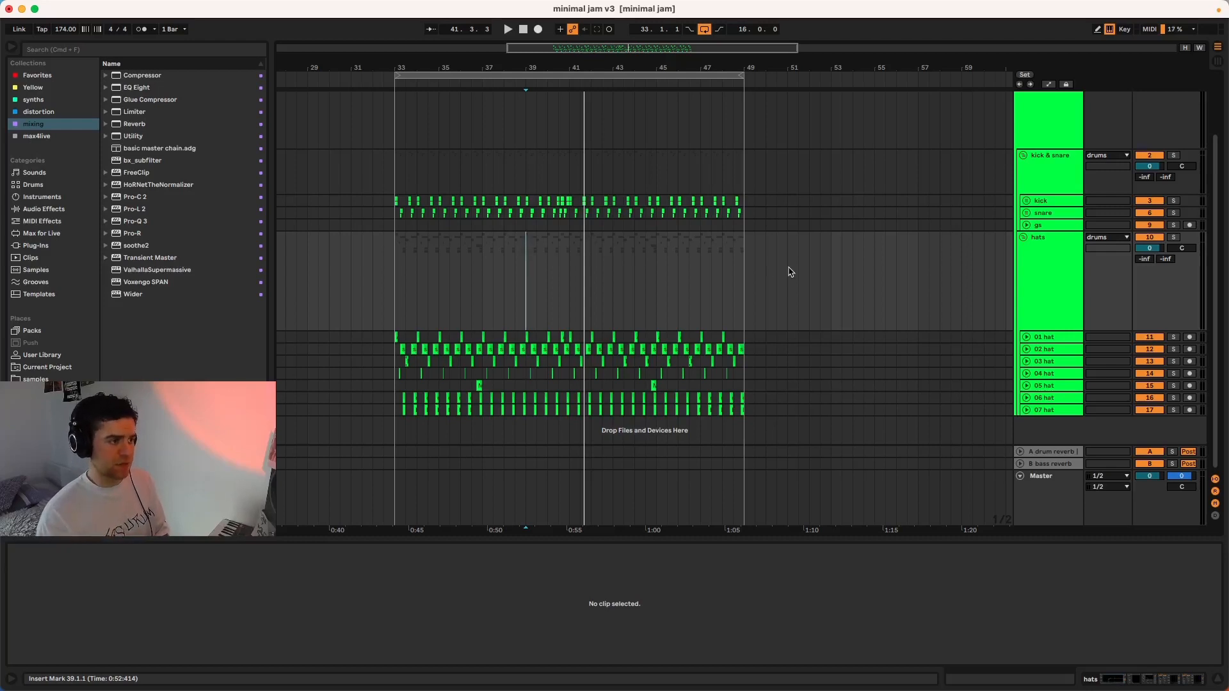
scroll(737, 308, up, 4)
scroll(737, 308, left, 2)
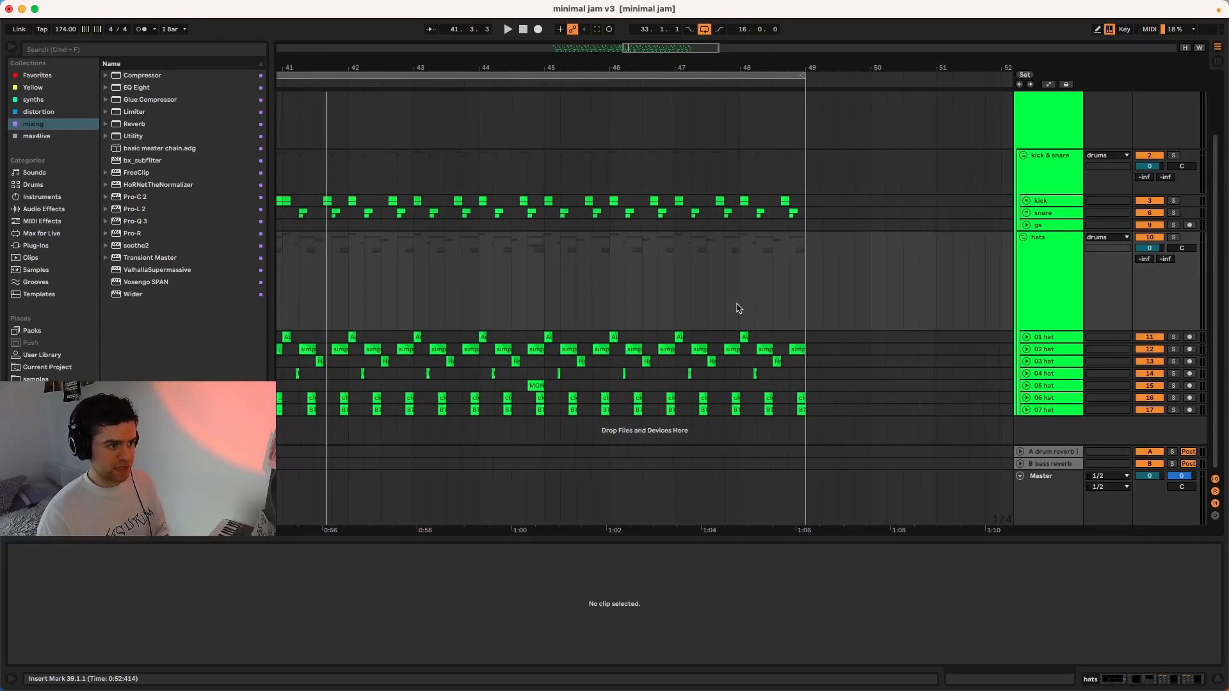
scroll(731, 268, left, 2)
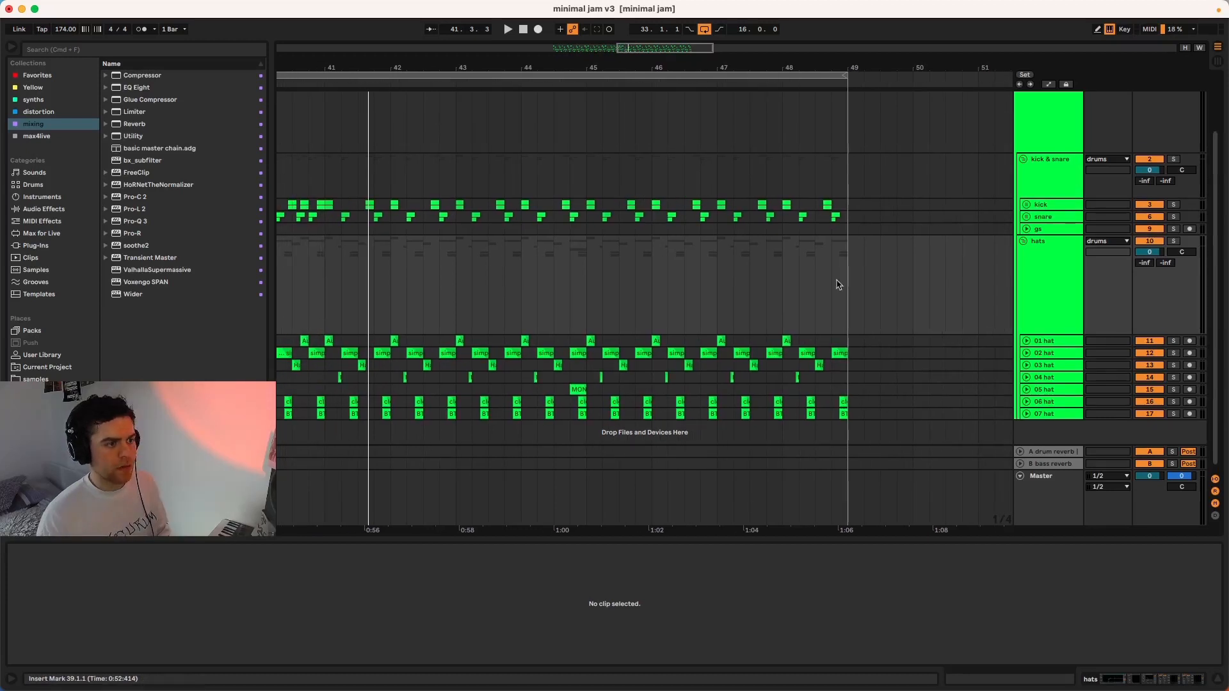
click(844, 415)
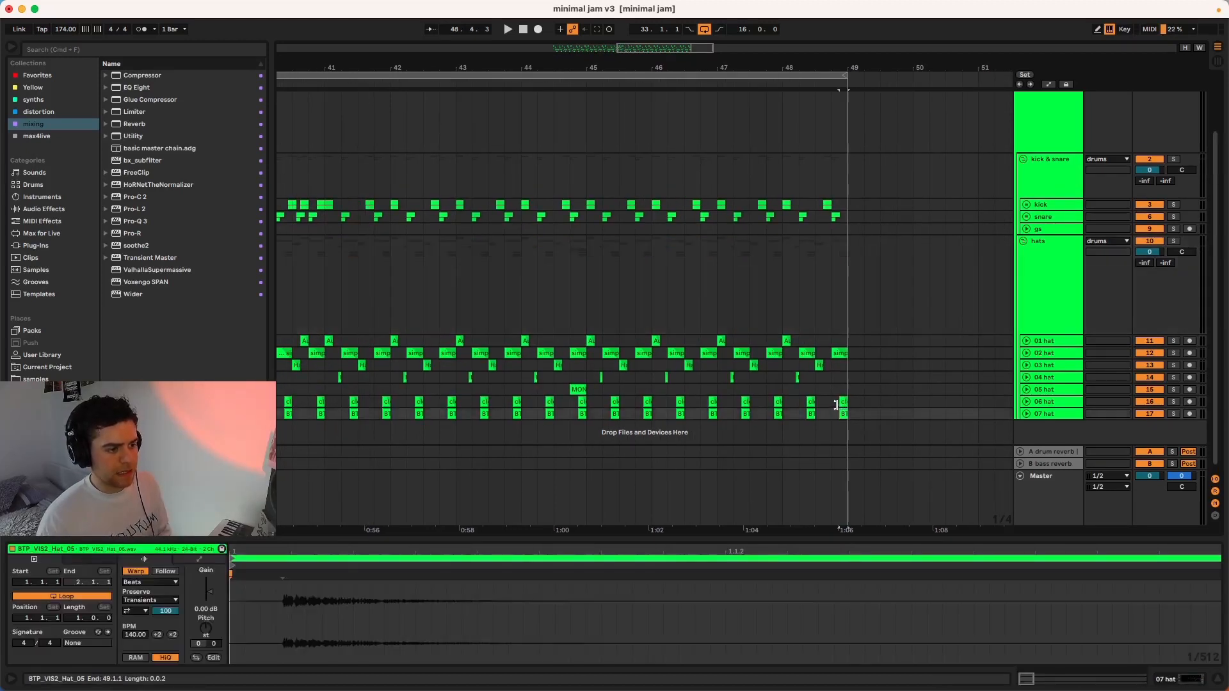
drag(845, 416, 785, 207)
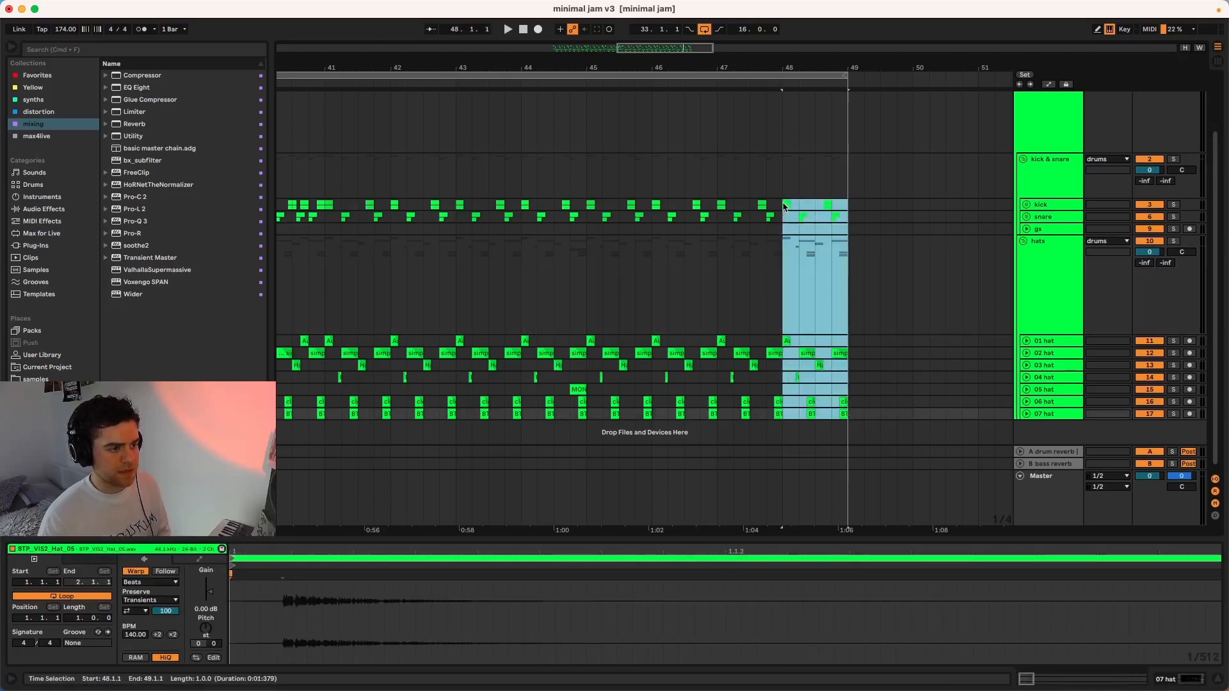
key(Delete)
Play back the loop's ending from 46.4.1 and again from 45.1.1.
click(700, 266)
key(space)
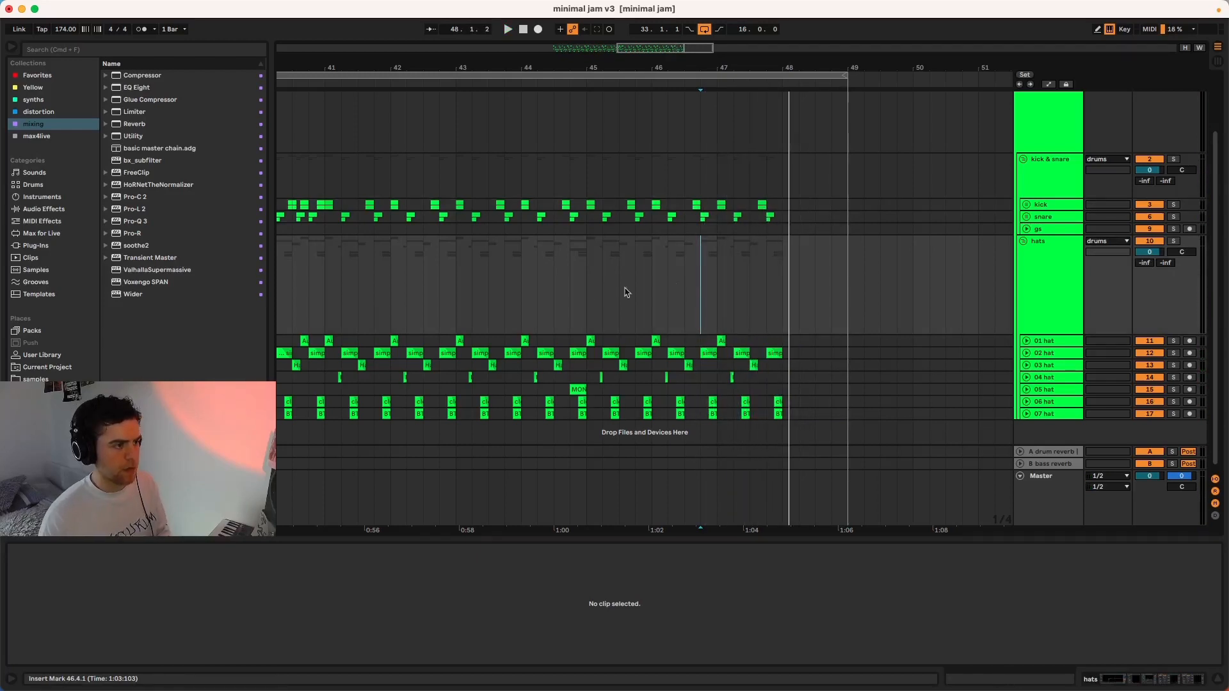
click(581, 283)
key(space)
scroll(802, 313, down, 5)
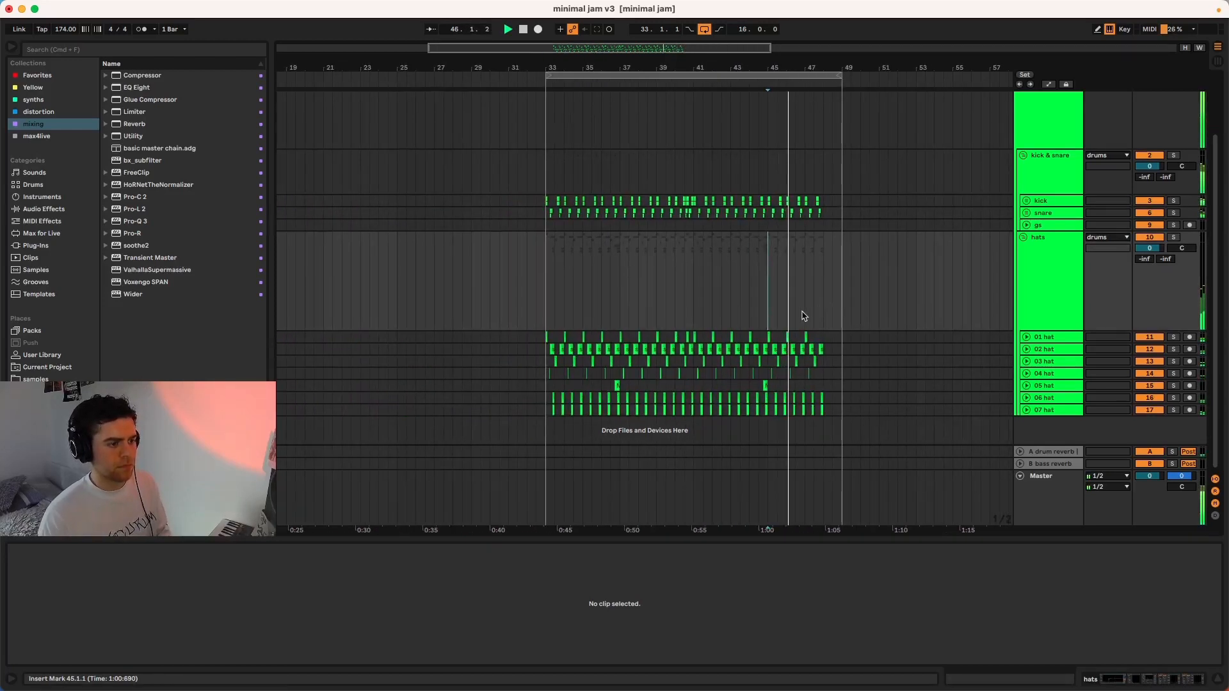
scroll(803, 315, up, 5)
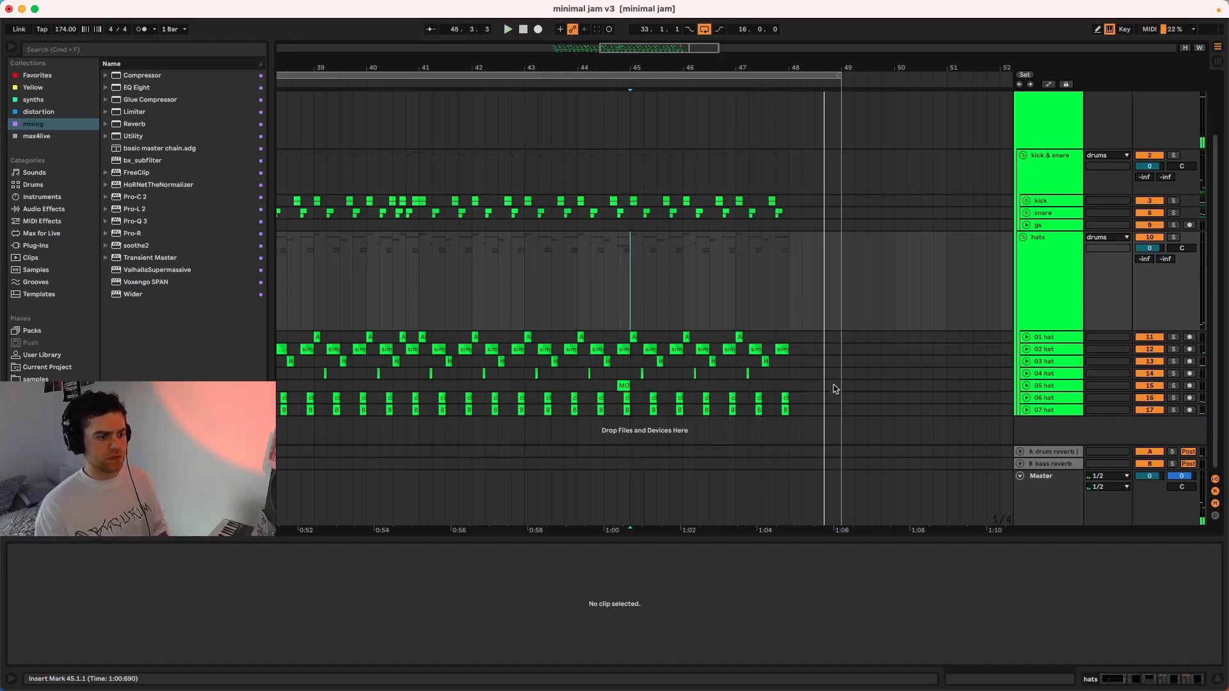
Collapse the hats group and bring the full 16-bar loop into view.
click(1023, 238)
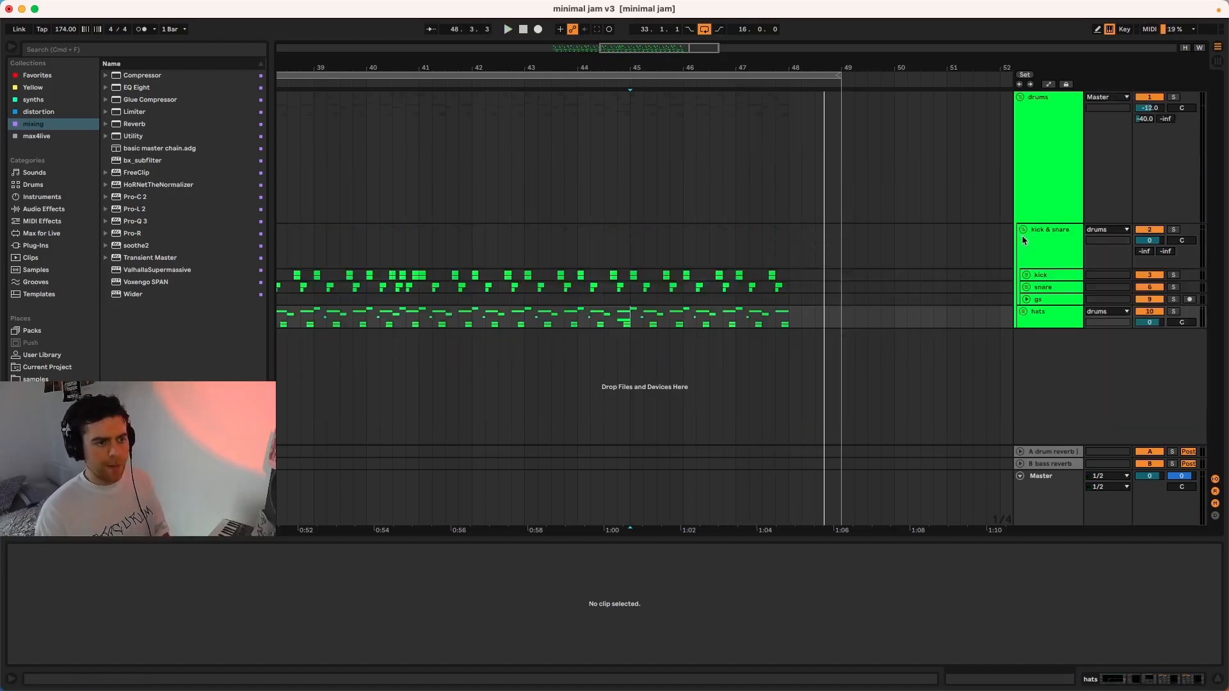
scroll(939, 218, left, 2)
scroll(939, 217, down, 3)
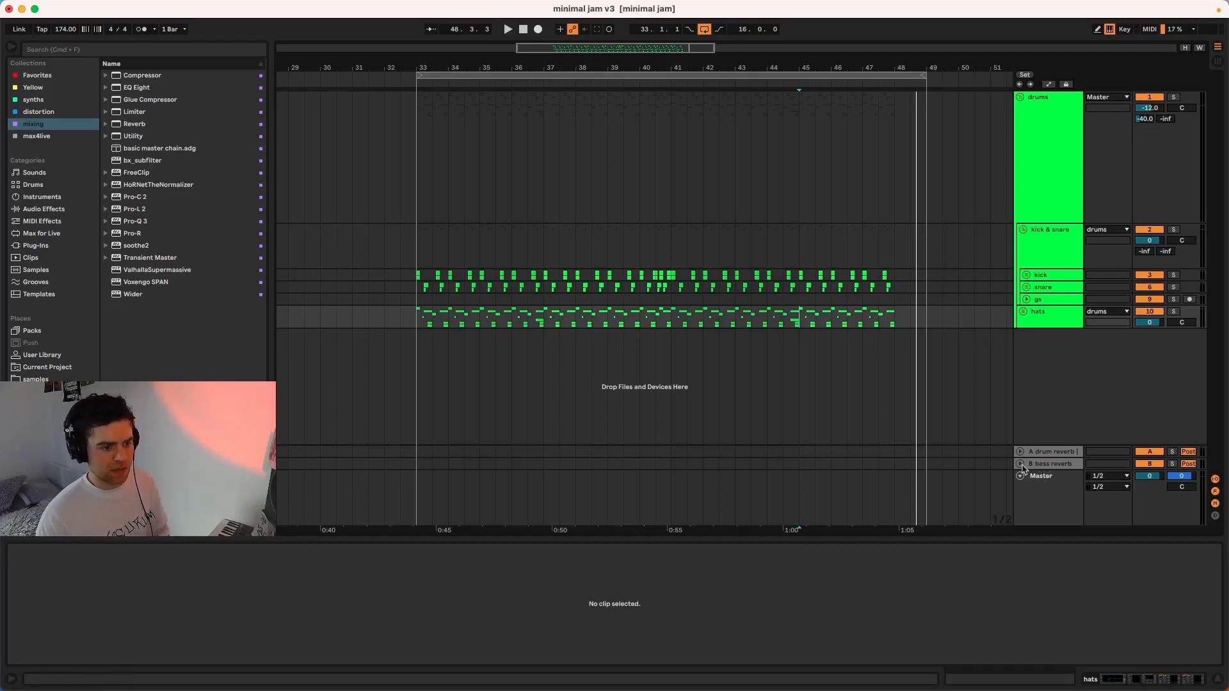
Examine the device chains on the drum reverb and bass reverb return tracks.
click(1057, 452)
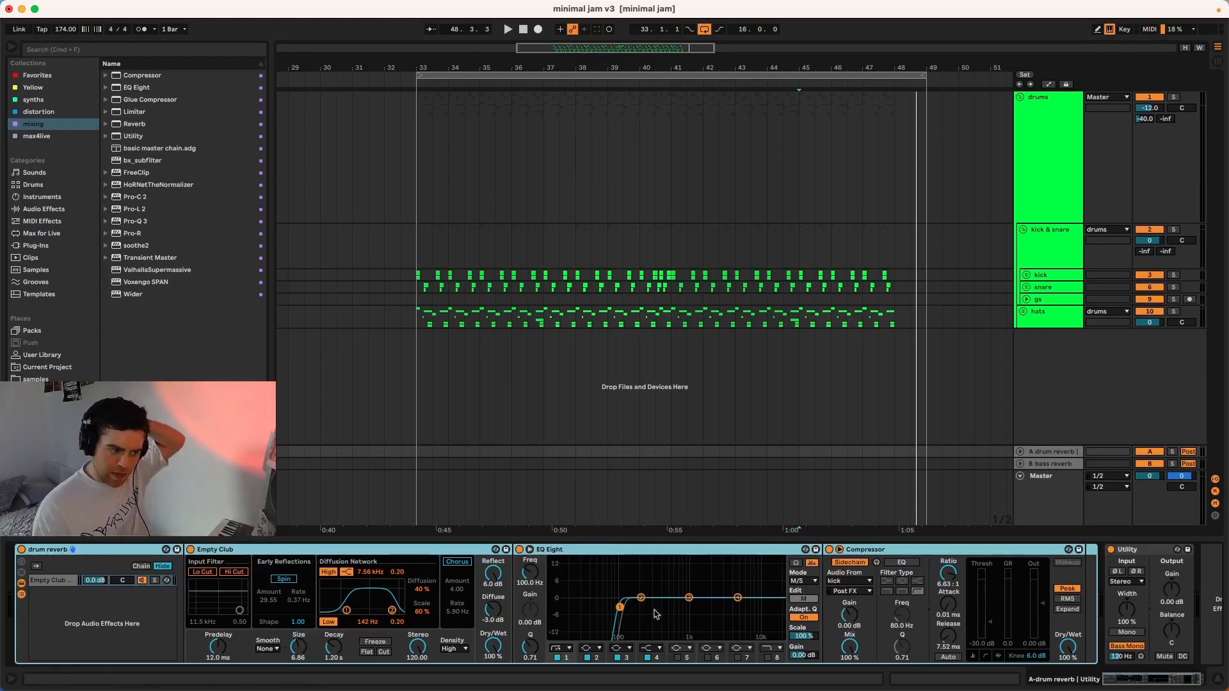
click(1050, 465)
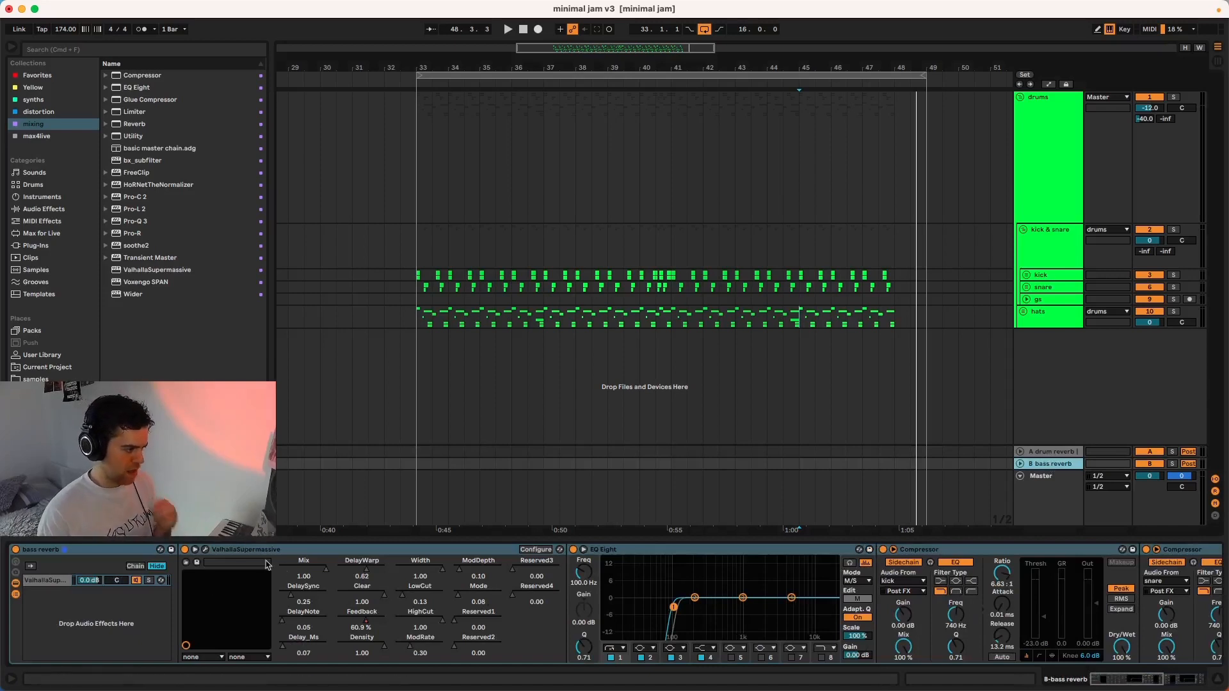
scroll(716, 573, right, 10)
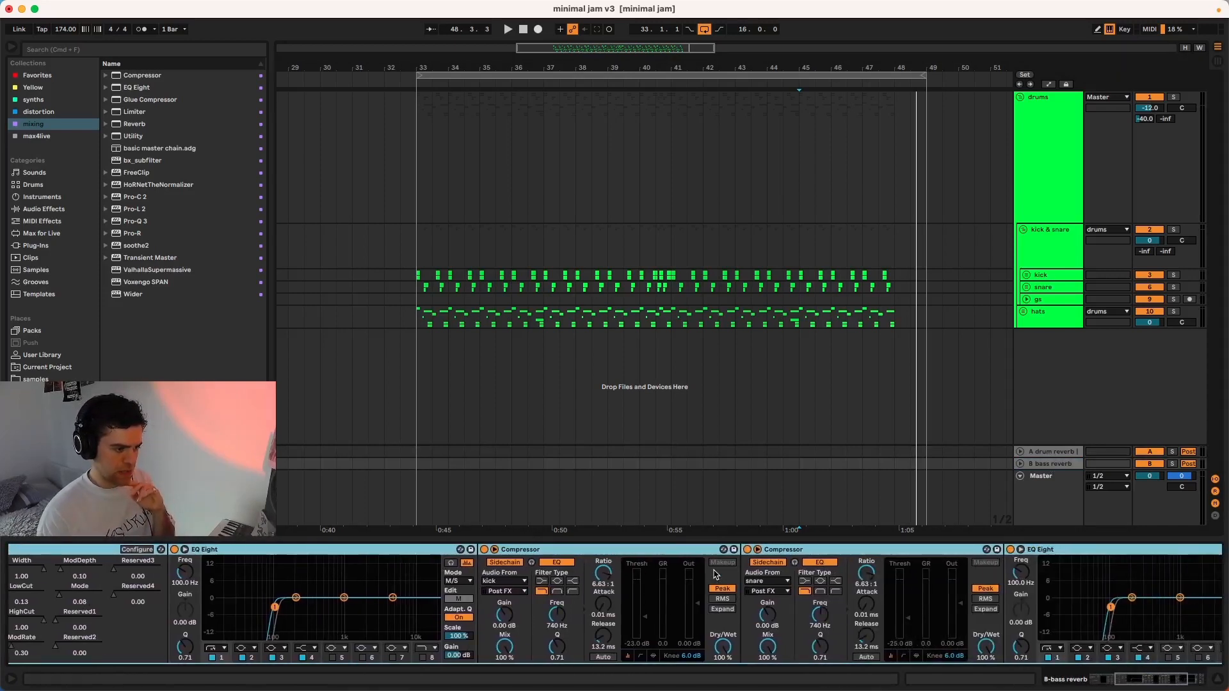
scroll(716, 573, left, 5)
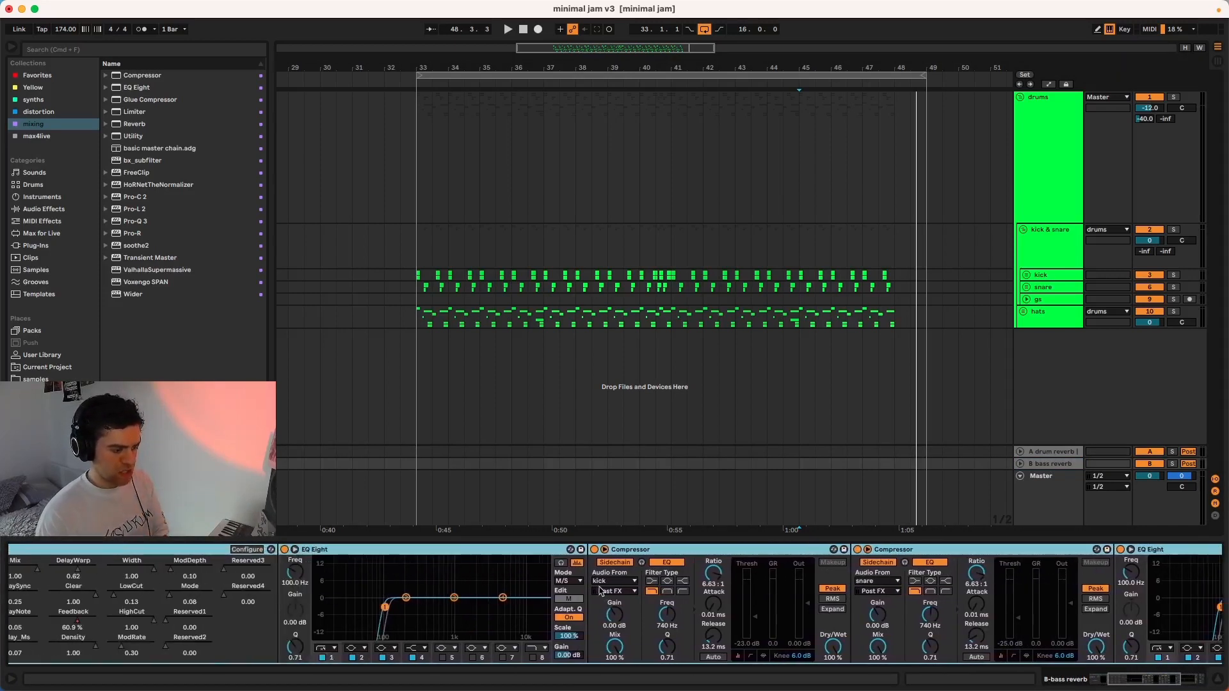
scroll(742, 594, left, 6)
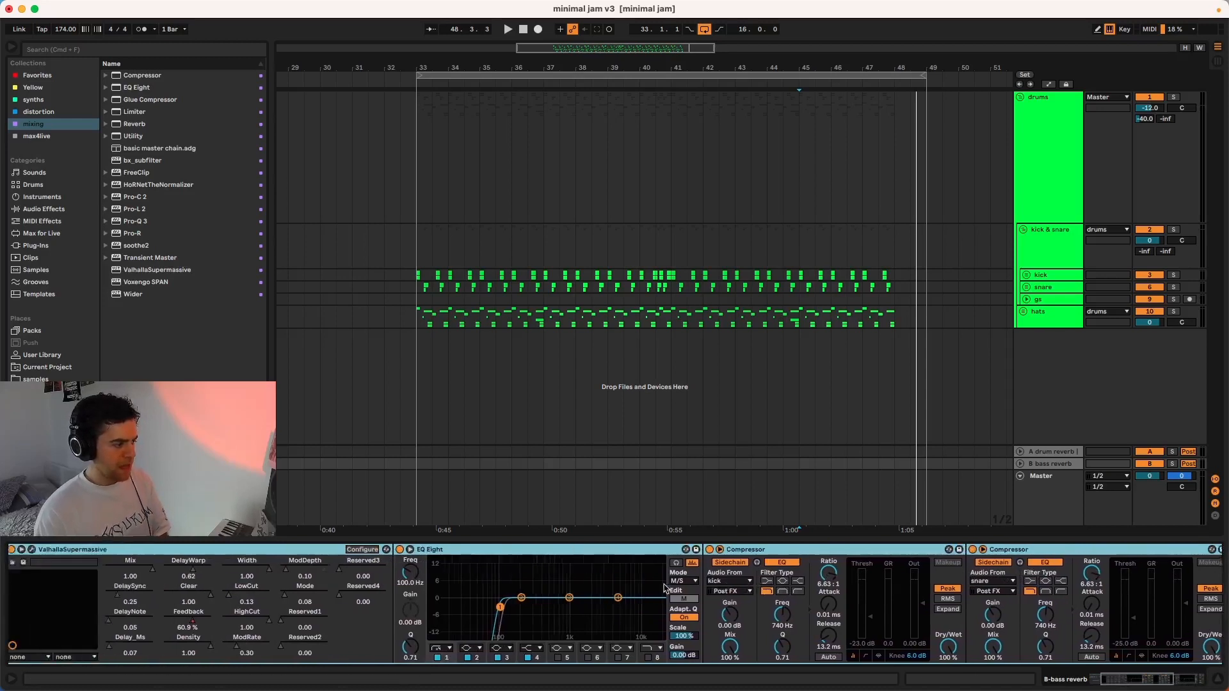
Show the drums group's B-bass reverb send automation and shape a rise from 45.1.1 to a peak at 48.1.1, falling to -inf at 49.1.1.
right_click(1163, 122)
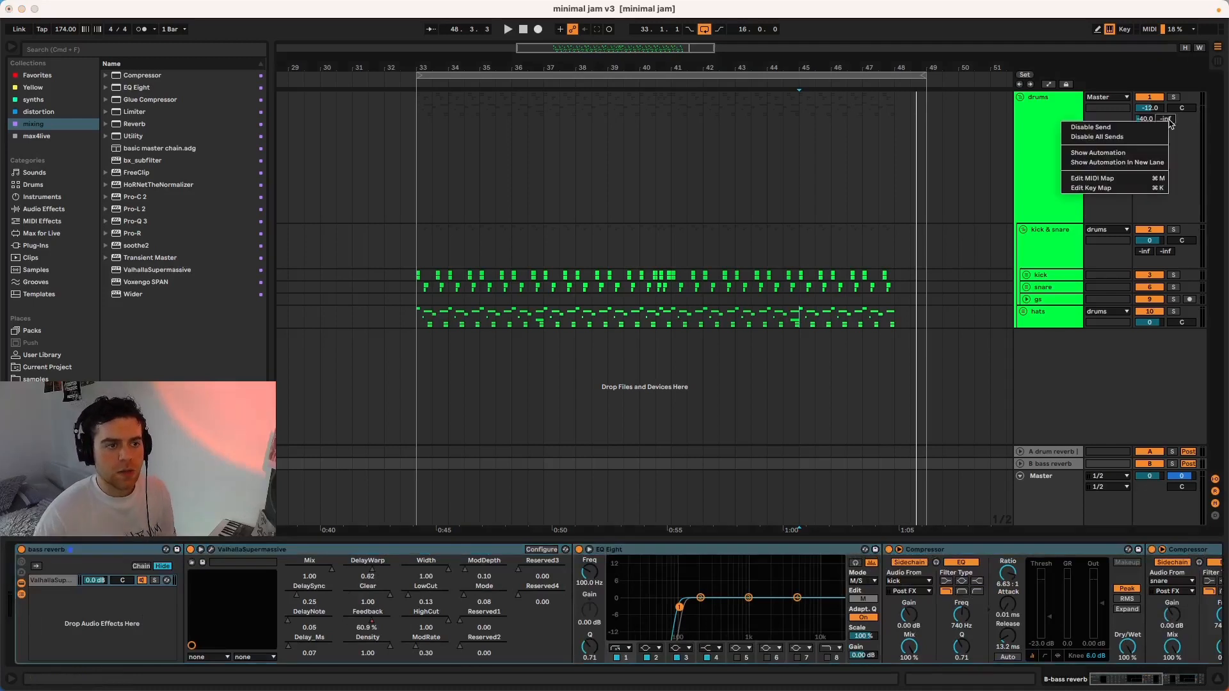
click(1123, 154)
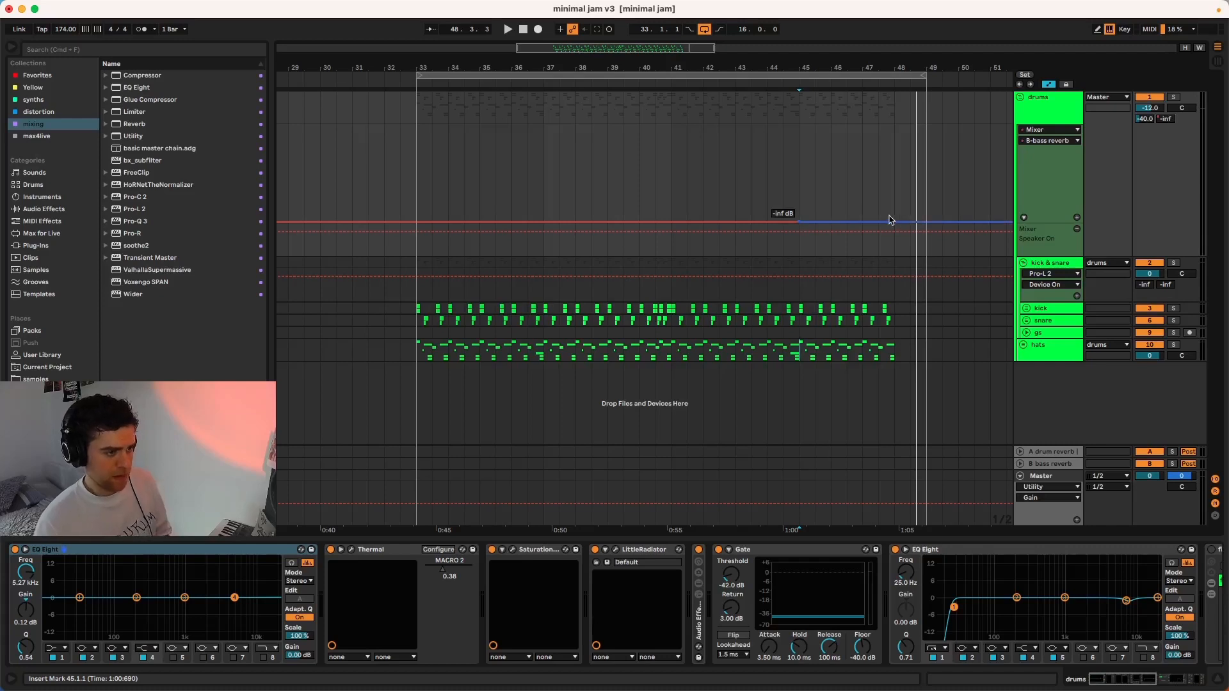
scroll(915, 227, up, 4)
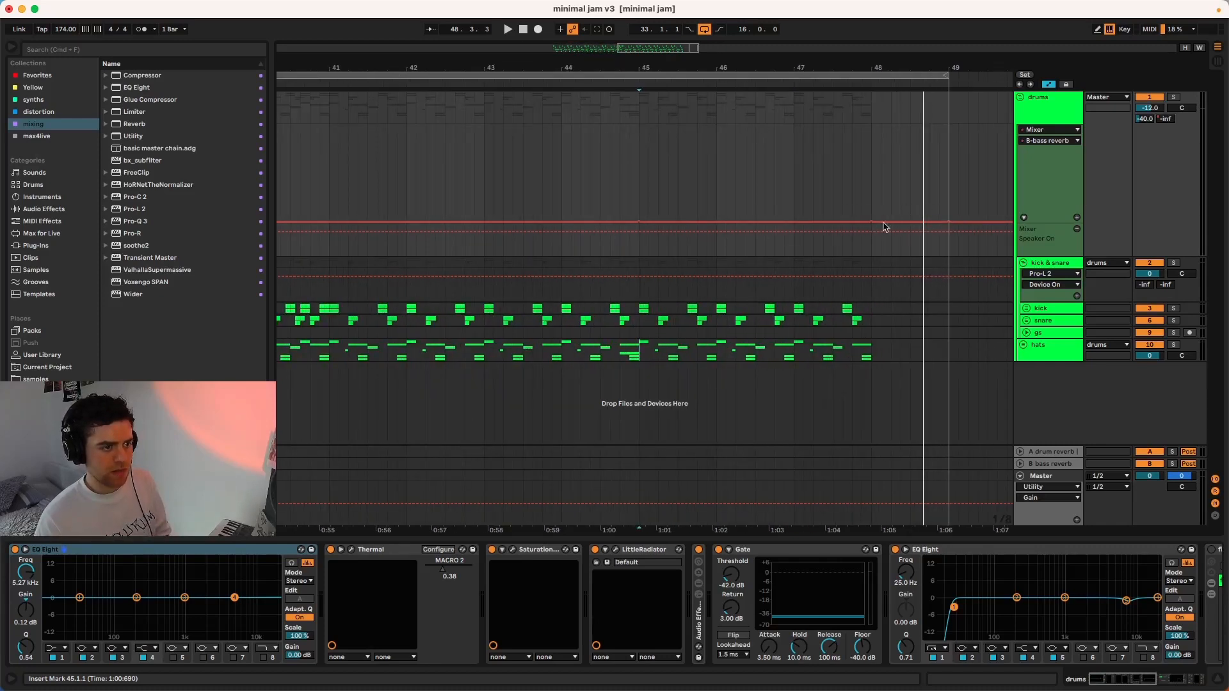
drag(872, 225, 871, 183)
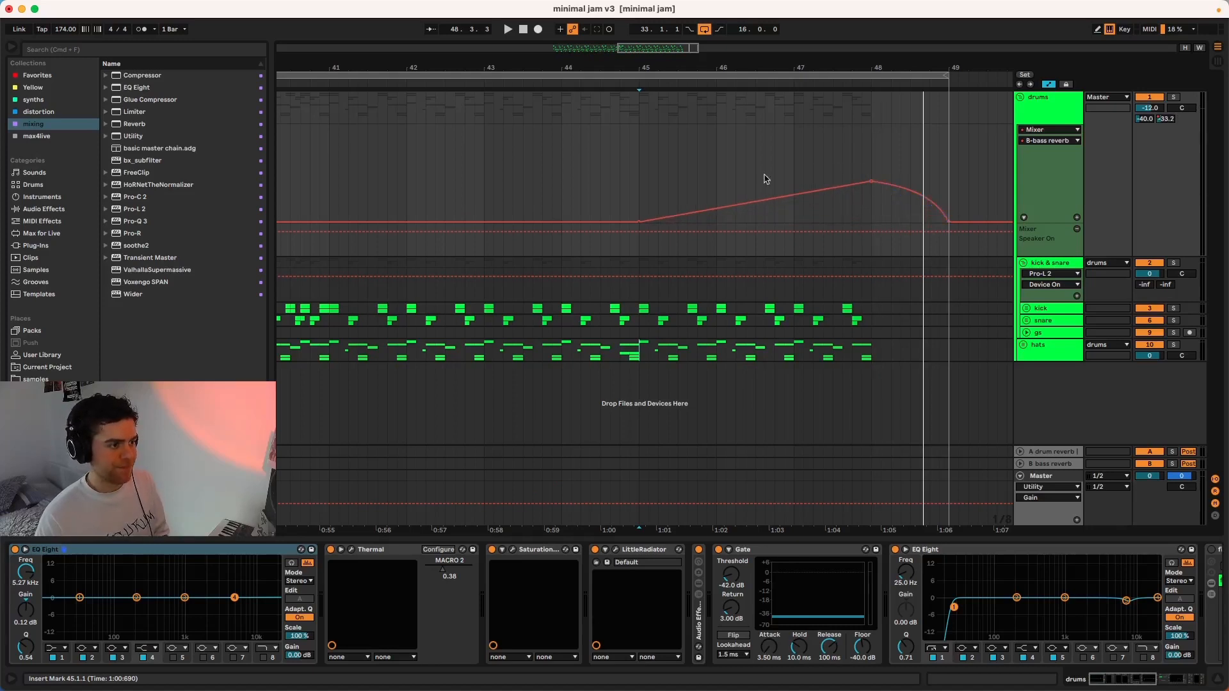
Curve the rising send automation segment so it climbs gradually, and play back from 44.4.3.
drag(750, 205, 768, 206)
click(631, 192)
key(space)
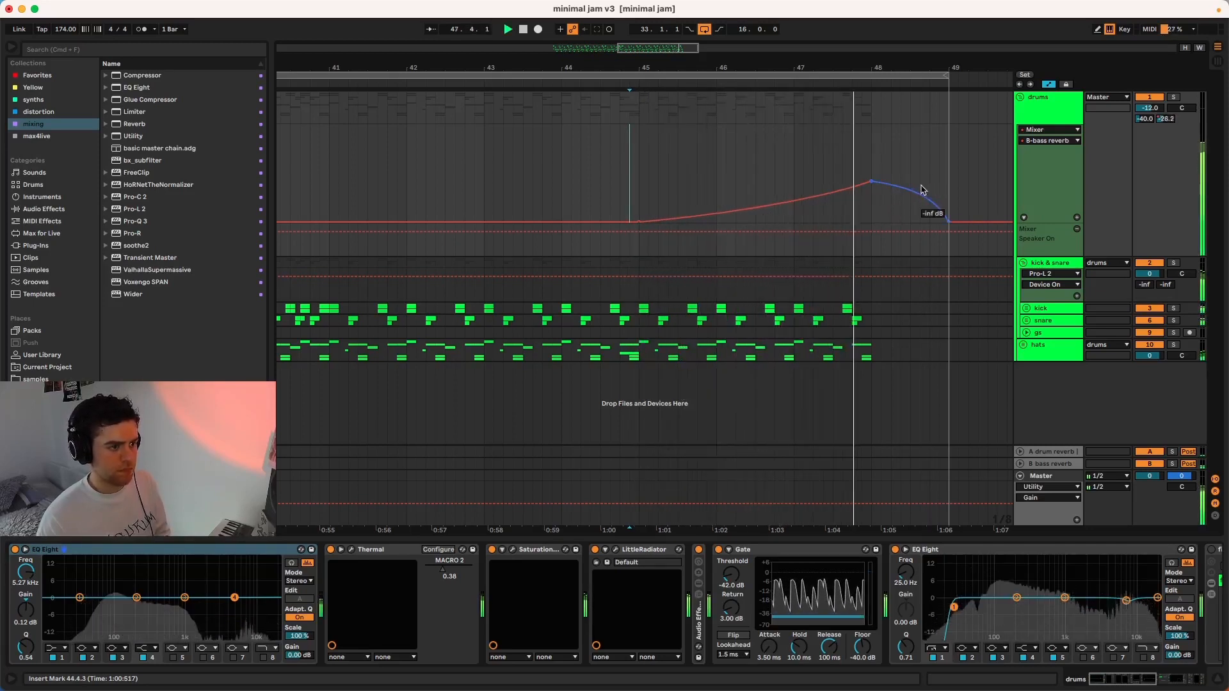
Raise the bass reverb send peak at 48.1.1 to -18.0 dB and bow the falling segment further outward during playback.
mouse_move(870, 184)
drag(871, 185, 870, 169)
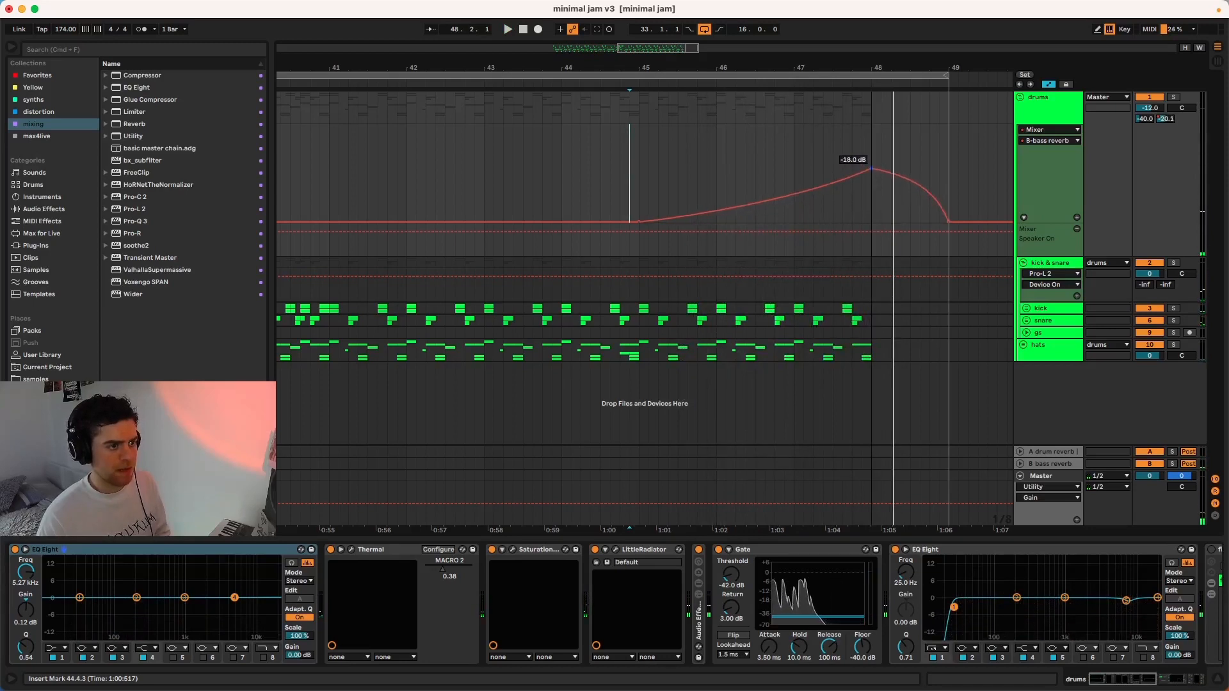
key(space)
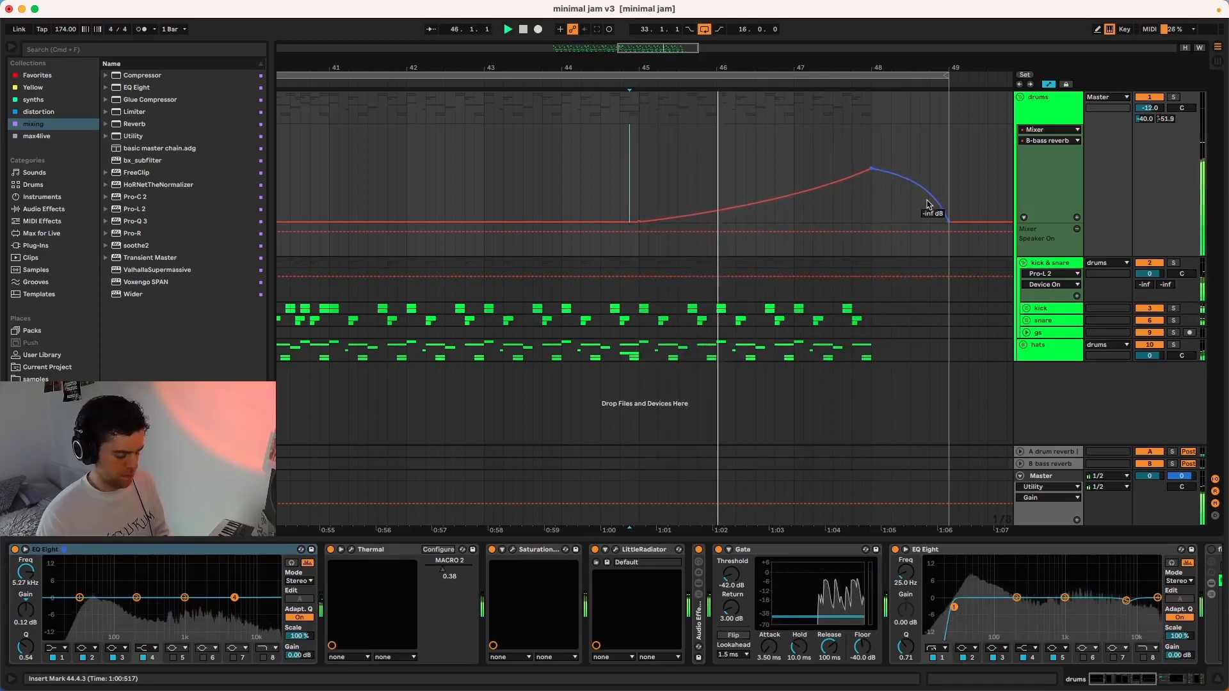
drag(928, 201, 928, 181)
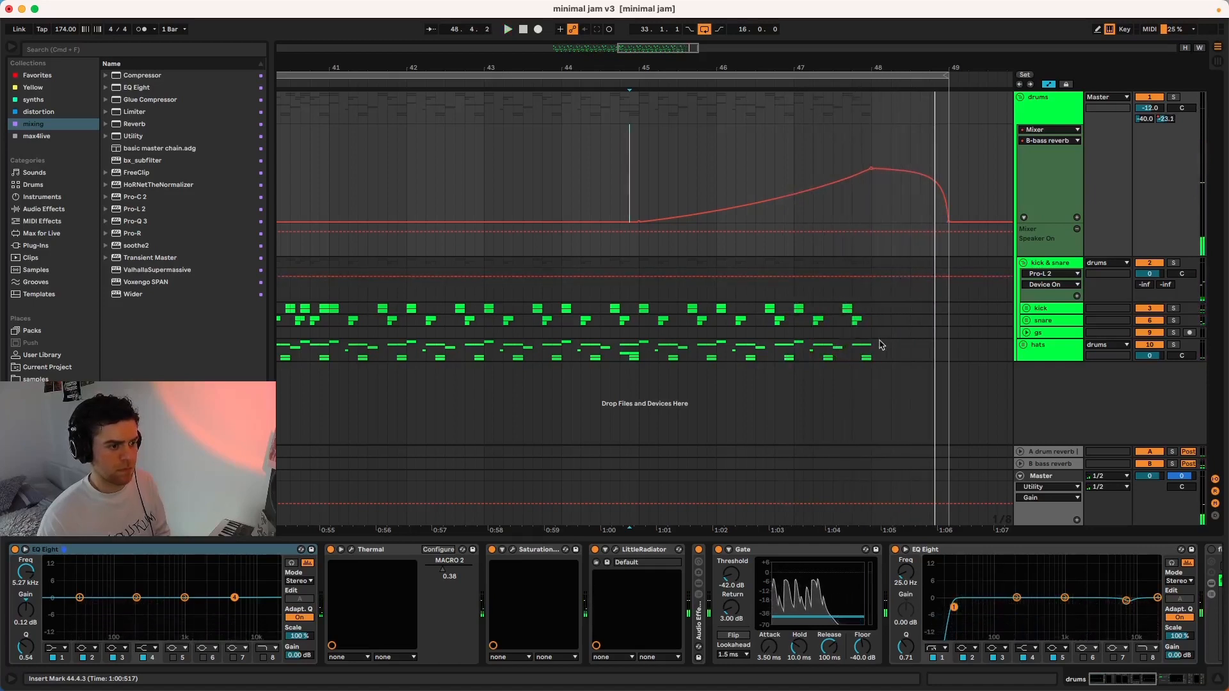
Delete the final hats from 47.4.3 to 48.1.1 in the collapsed hats group and play back from 45.1.1.
scroll(877, 356, up, 5)
click(844, 357)
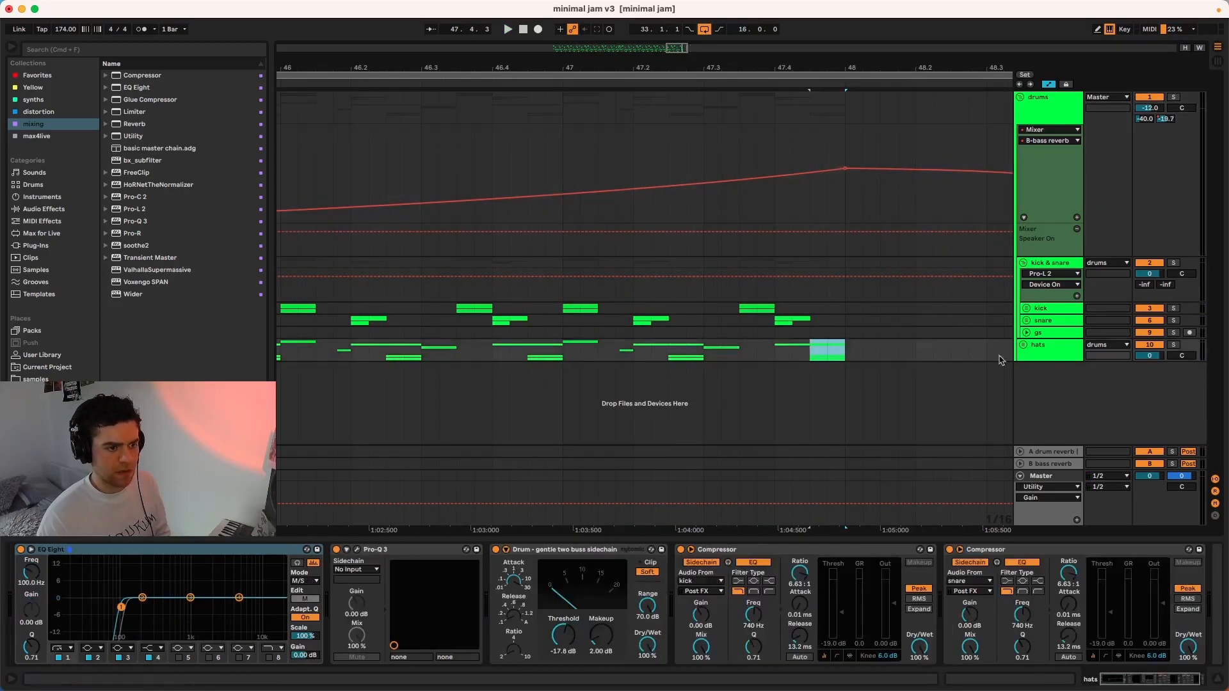
scroll(848, 372, down, 5)
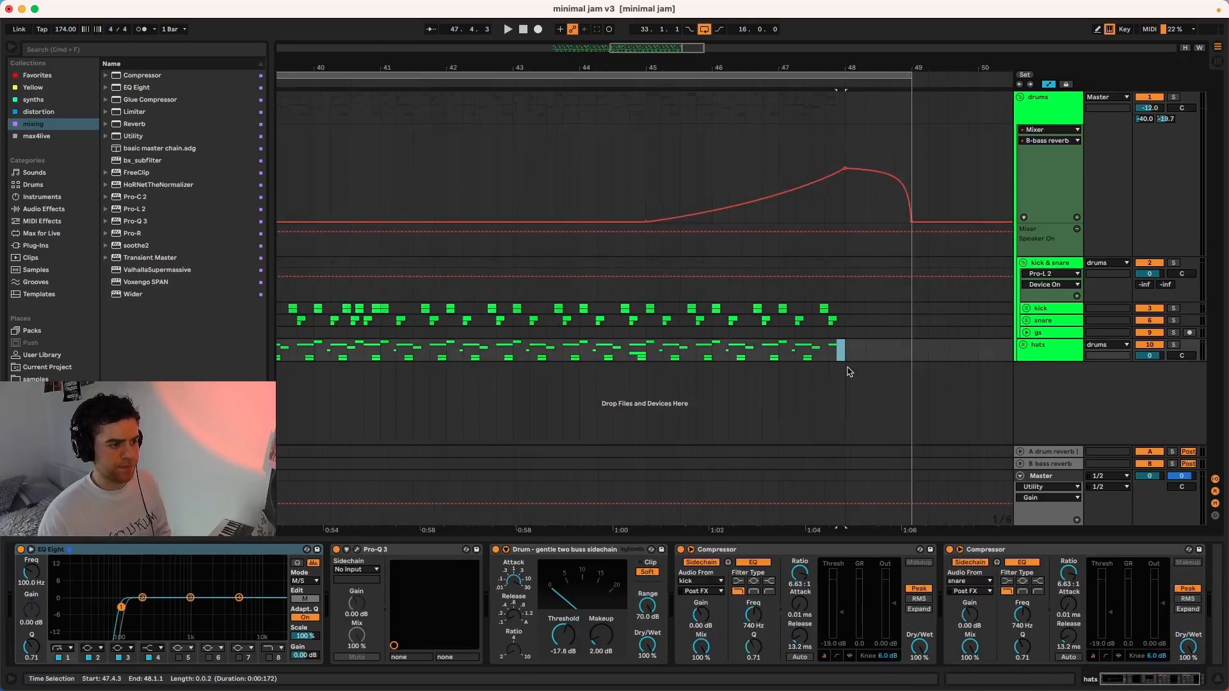
click(646, 337)
key(space)
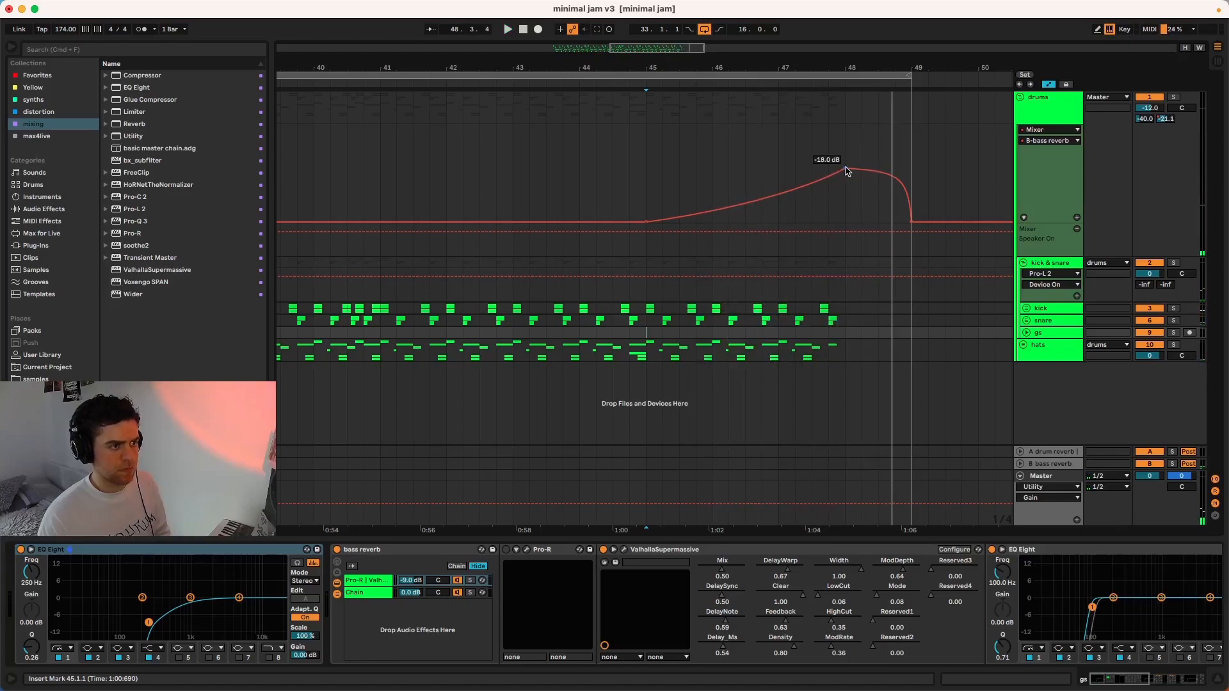
Raise the bass reverb send peak at 48.1.1 slightly above -18.0 dB and play back from 44.4.1.
drag(846, 171, 845, 161)
click(630, 190)
key(space)
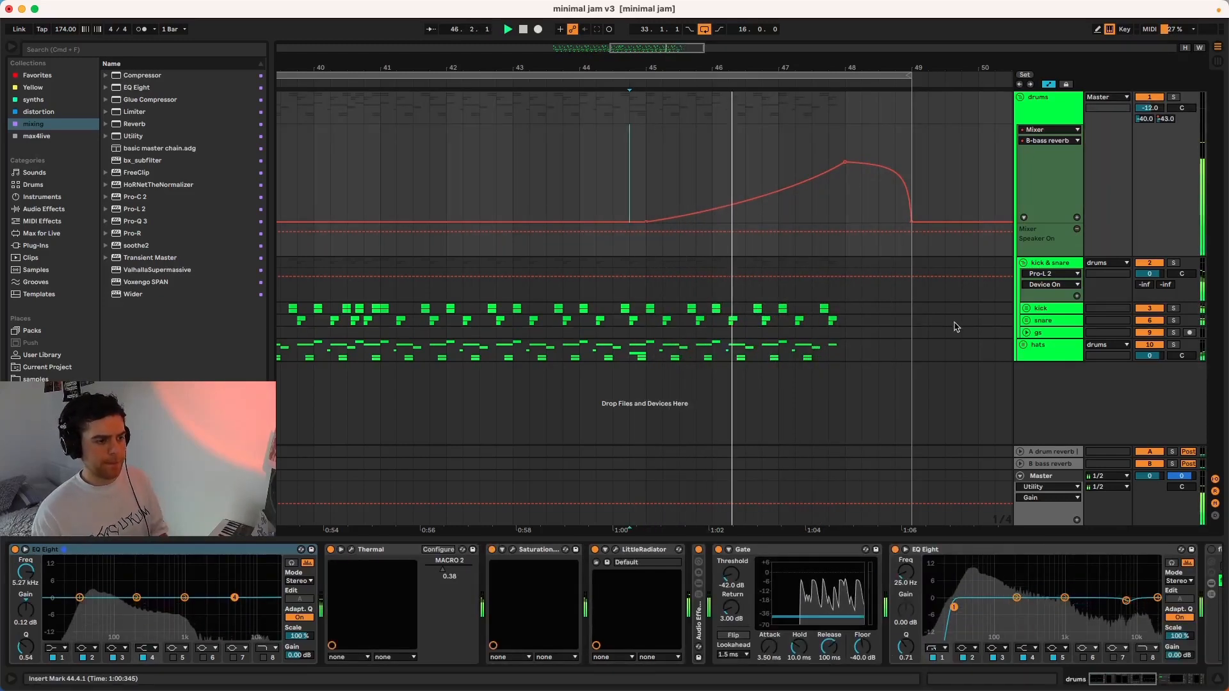
scroll(808, 352, down, 2)
scroll(809, 352, down, 1)
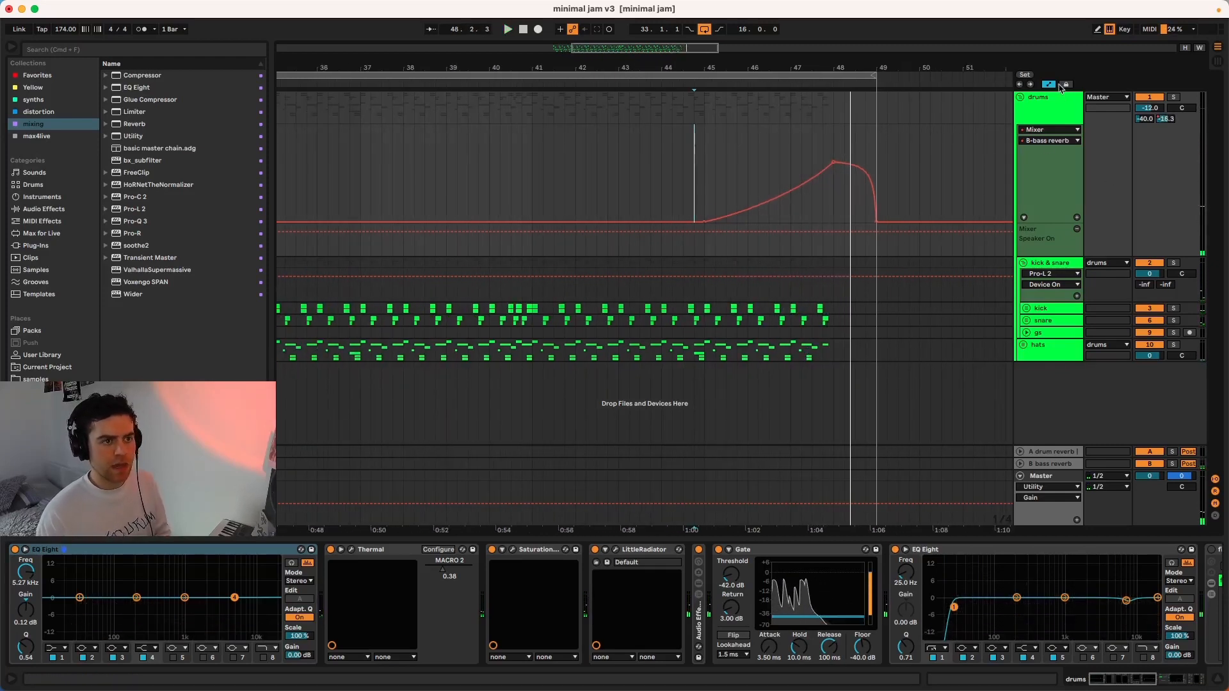
Switch on the filtering-1 rack on the drums group and return the frequency of its first EQ Eight to default.
key(a)
click(1047, 123)
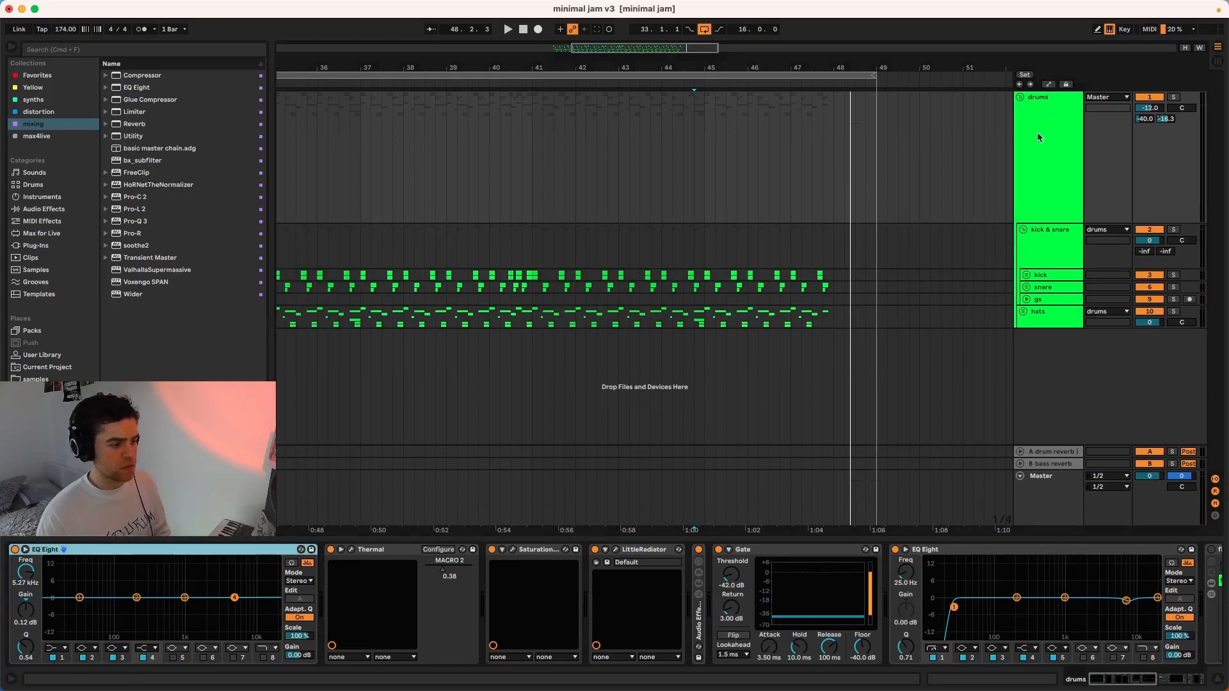
scroll(805, 555, right, 10)
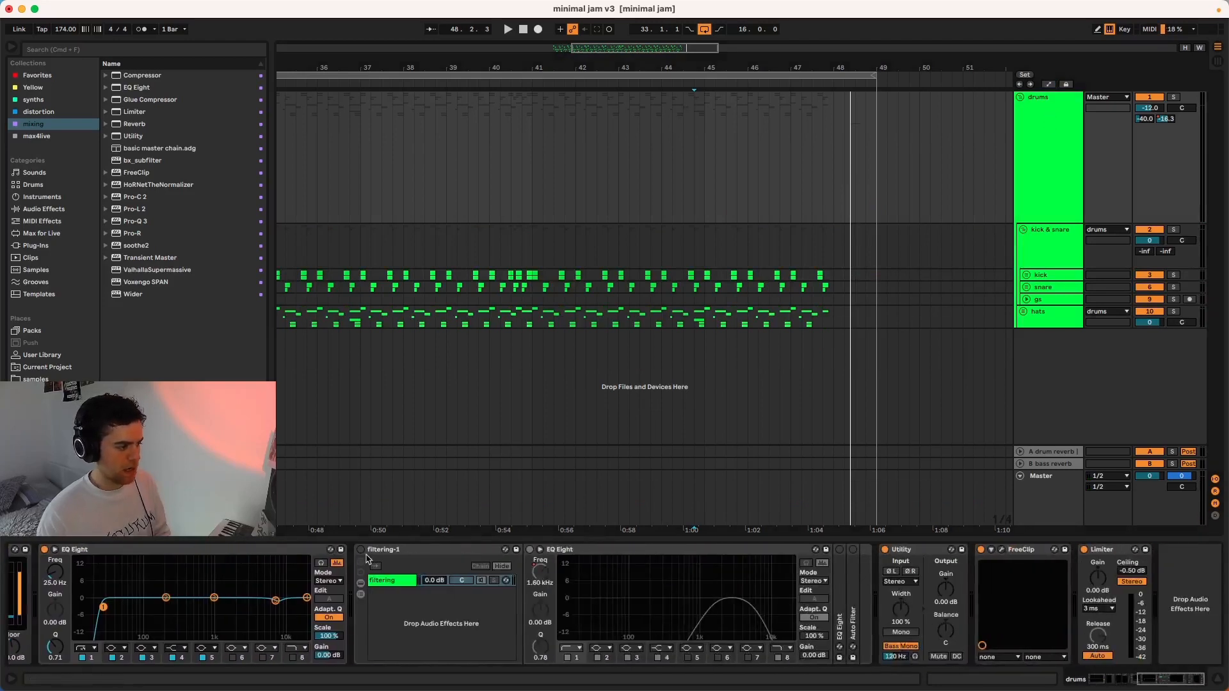
click(361, 551)
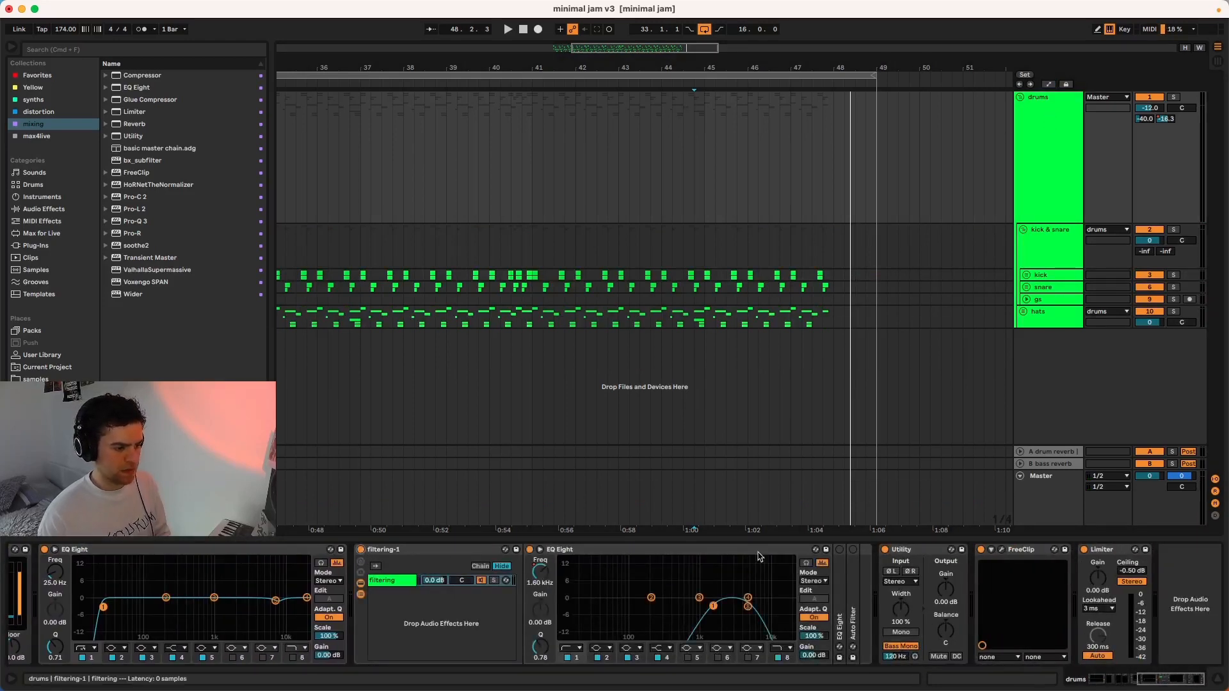
right_click(541, 574)
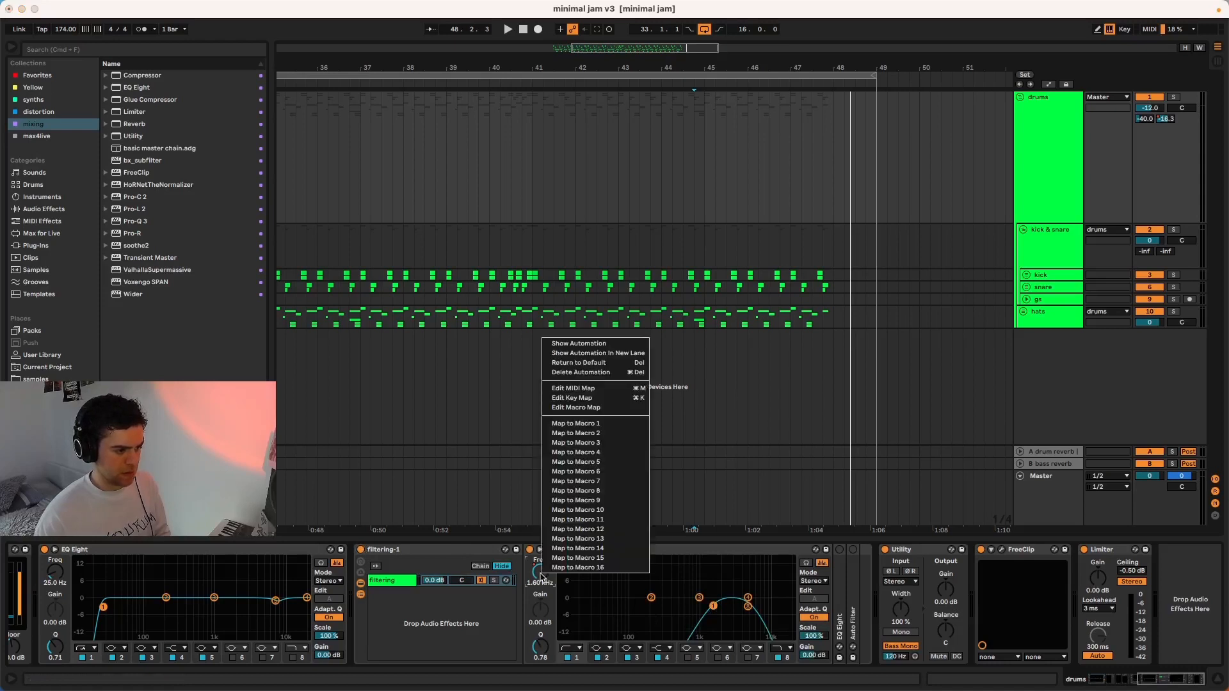
click(601, 366)
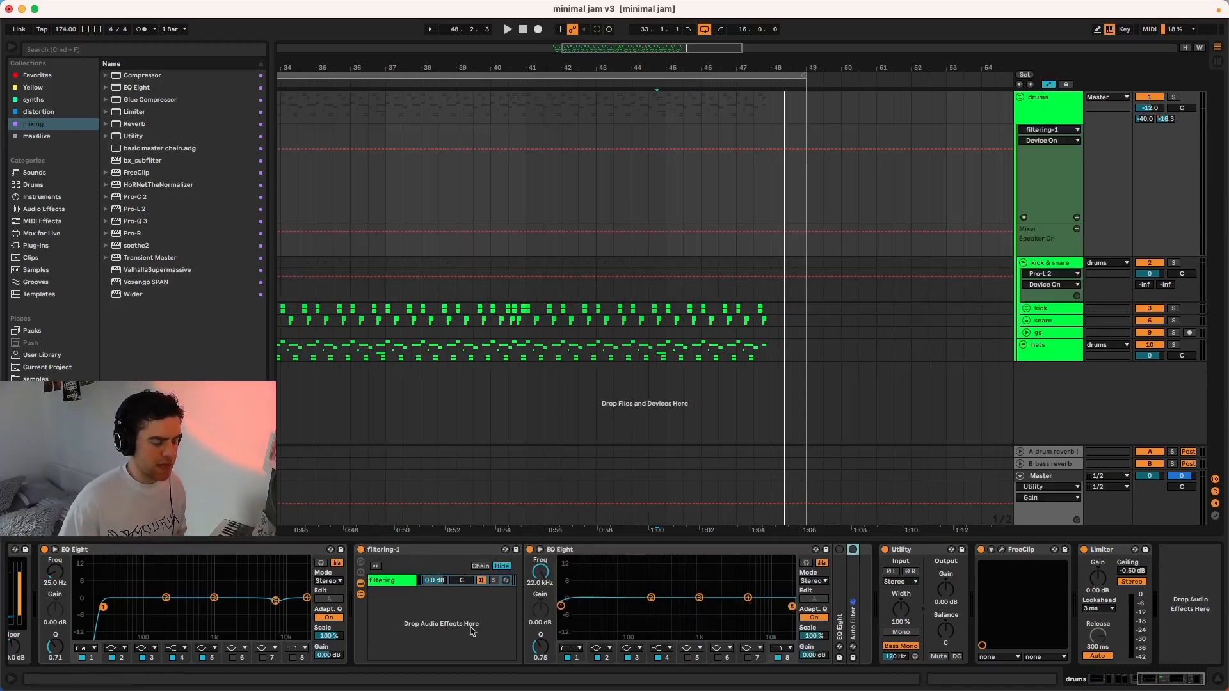
Try automating the drums group's Speaker On parameter to be on only from bar 45 to bar 49.
click(667, 232)
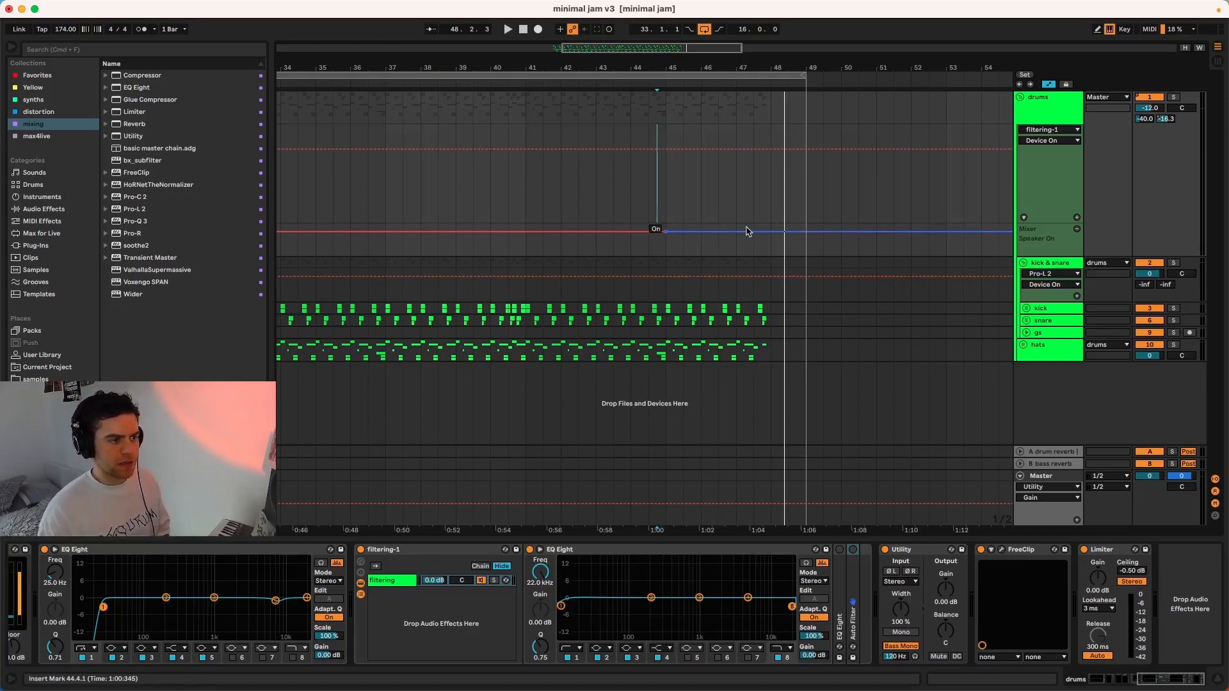
drag(658, 237, 658, 253)
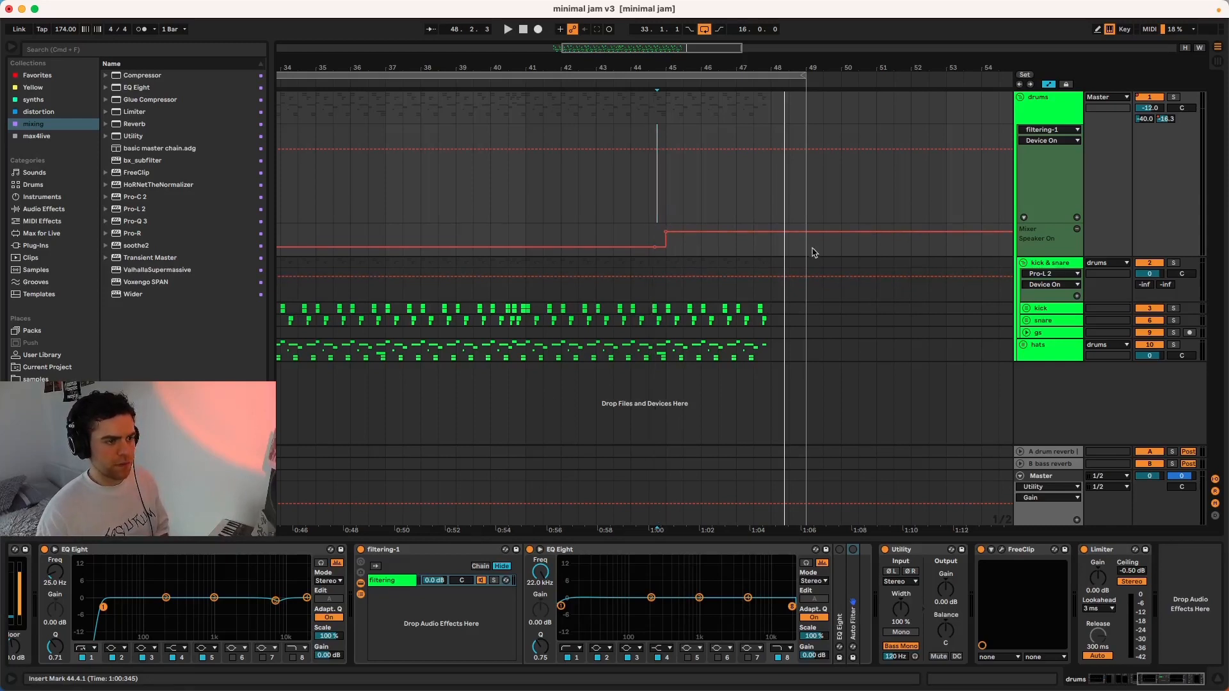
drag(826, 237, 812, 253)
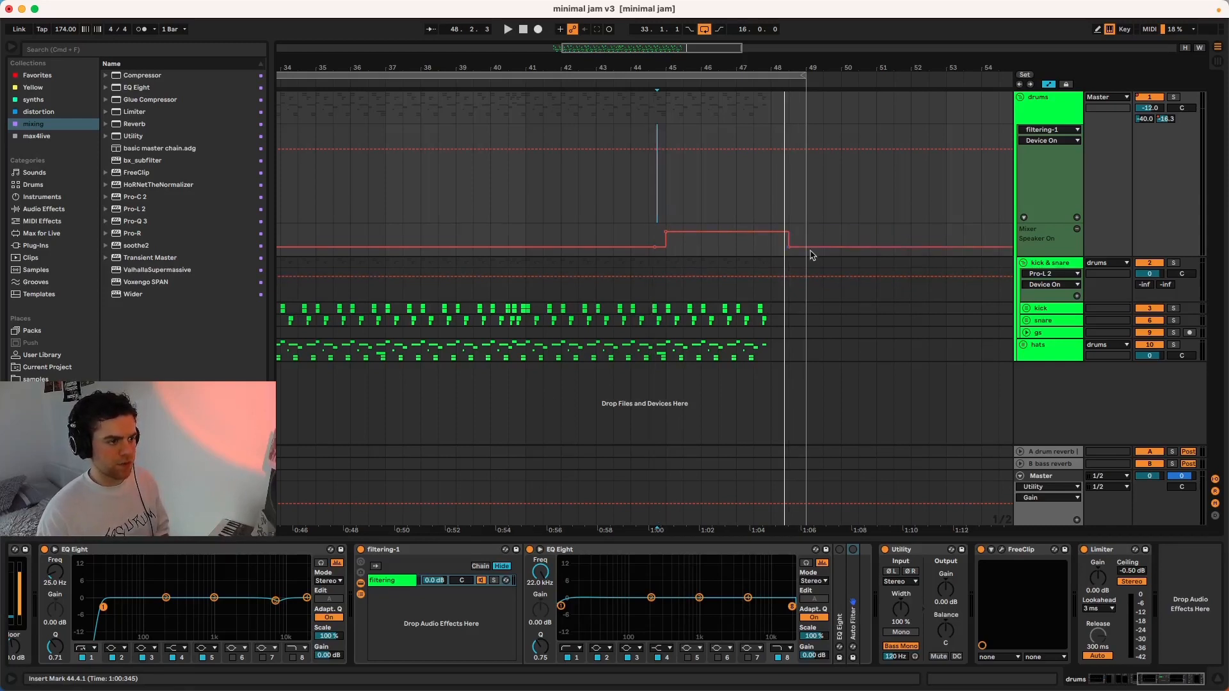
Automate the filtering-1 EQ Eight's 1 Frequency A to rise from bar 45 to 132 Hz at bar 48.
click(561, 605)
right_click(541, 572)
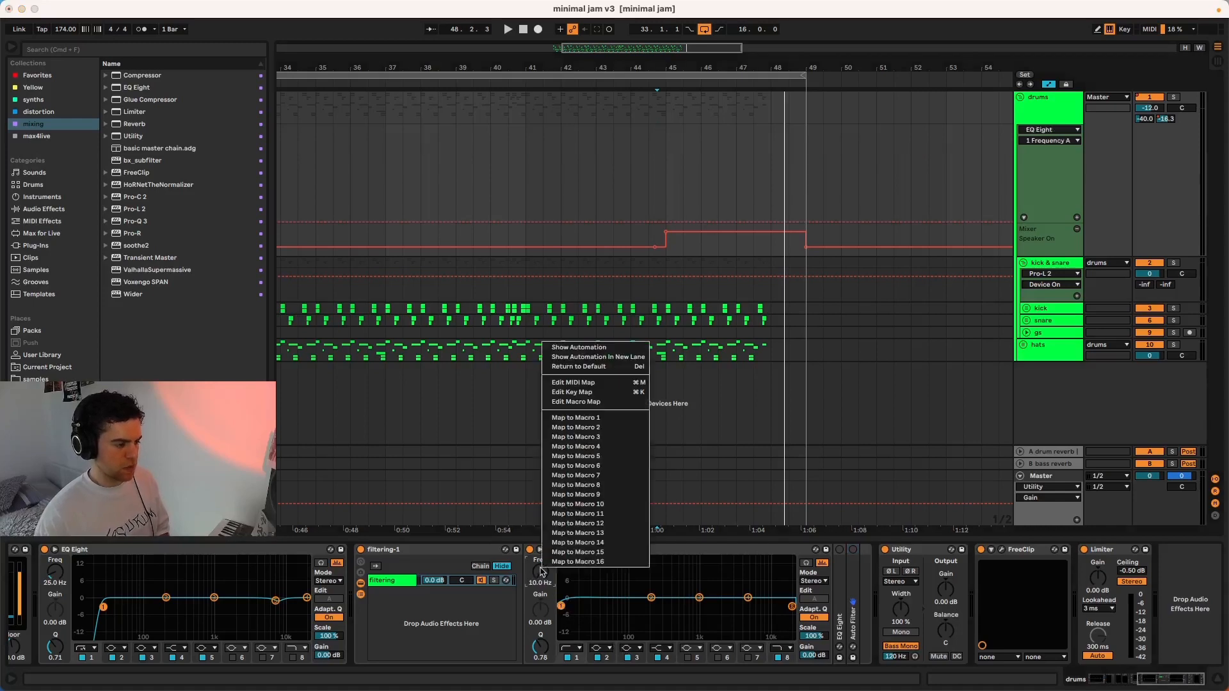
click(595, 351)
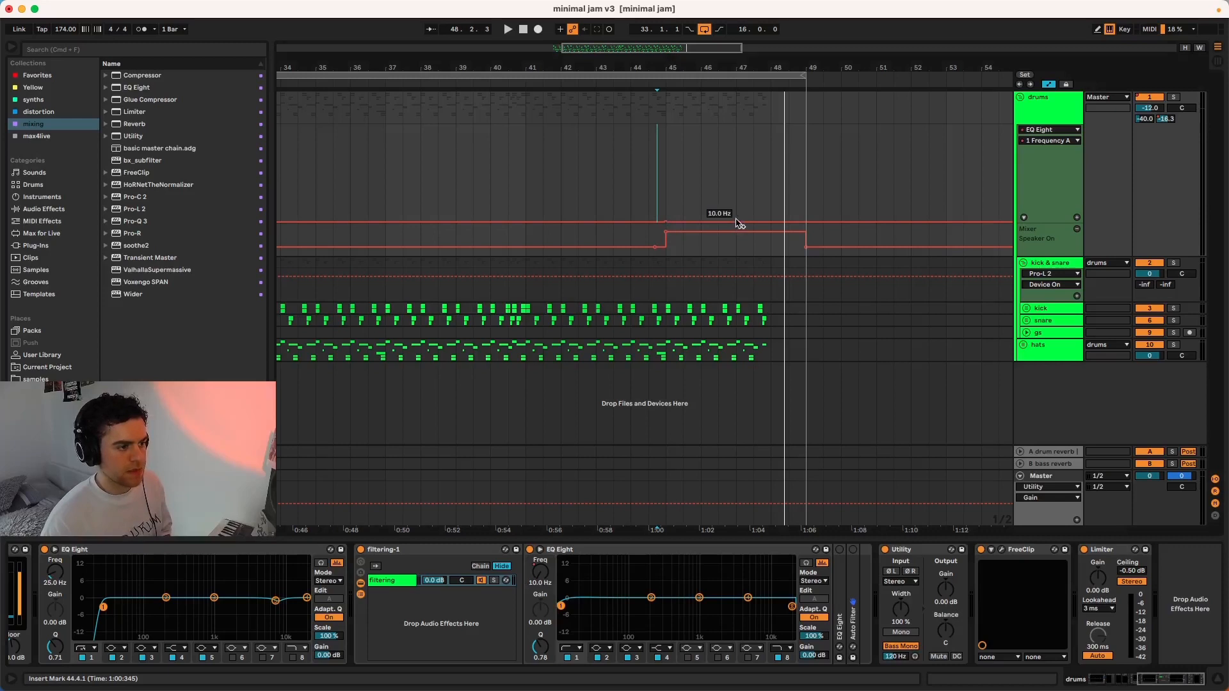
drag(772, 223, 772, 191)
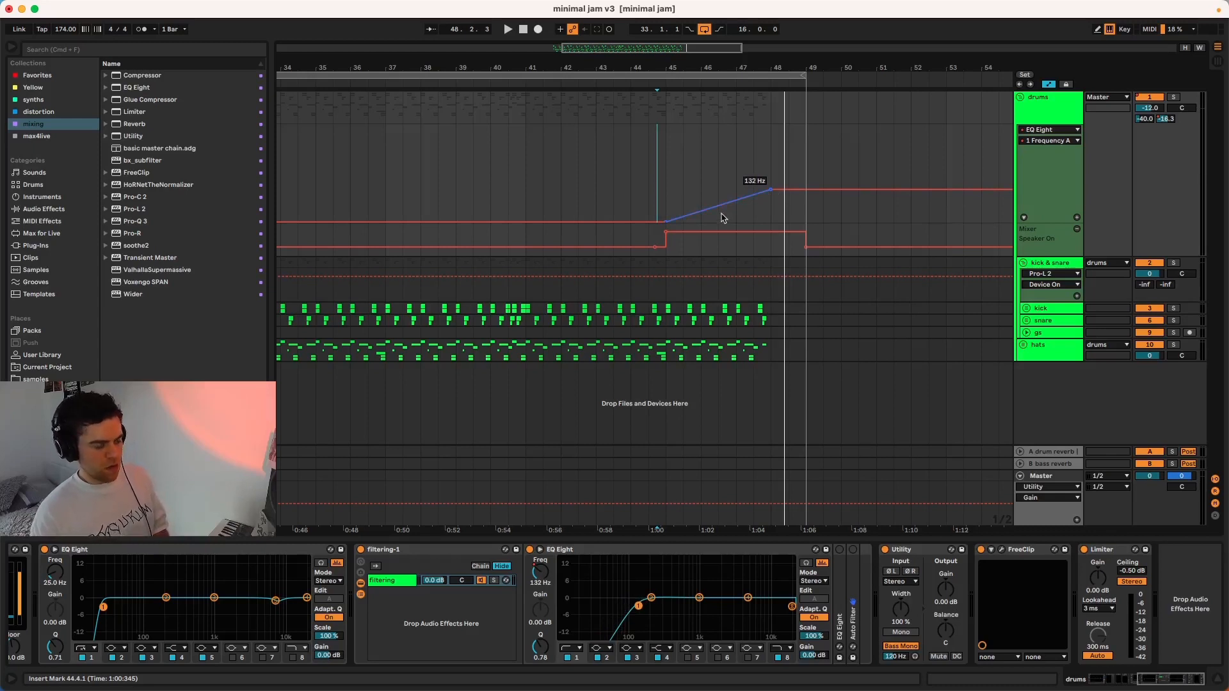
Show the filtering-1 EQ Eight's 8 Frequency A automation in a separate lane and 1 Frequency A in the main lane.
click(793, 607)
right_click(541, 574)
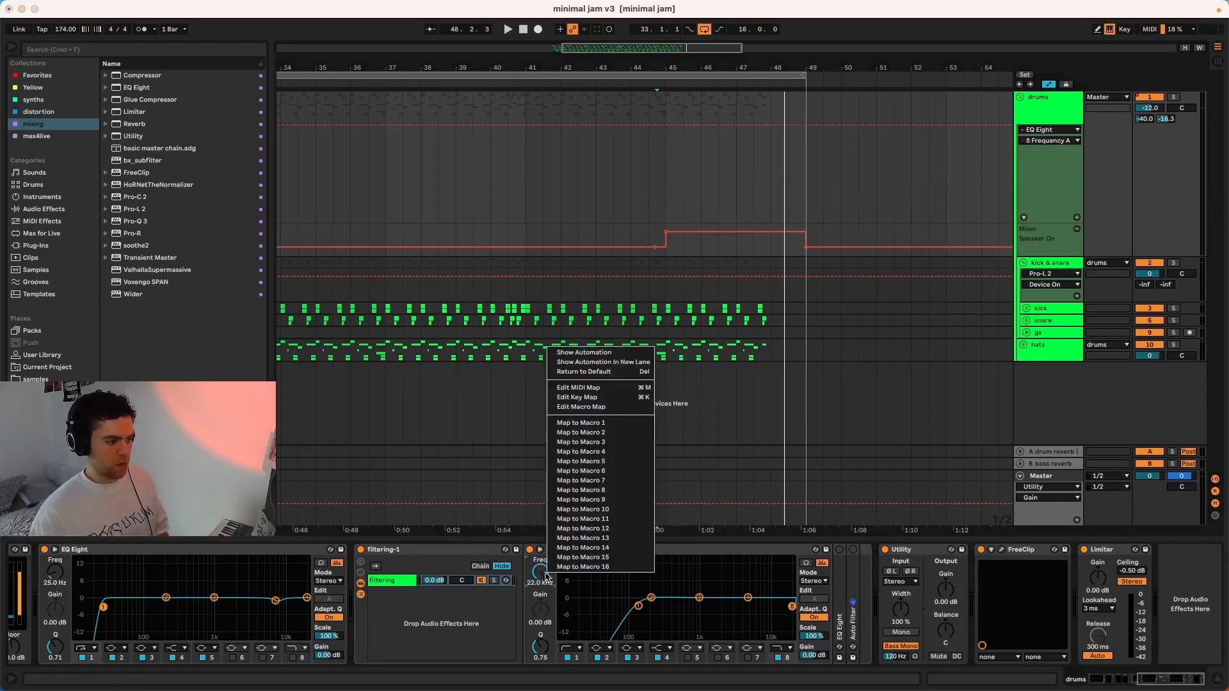
click(599, 353)
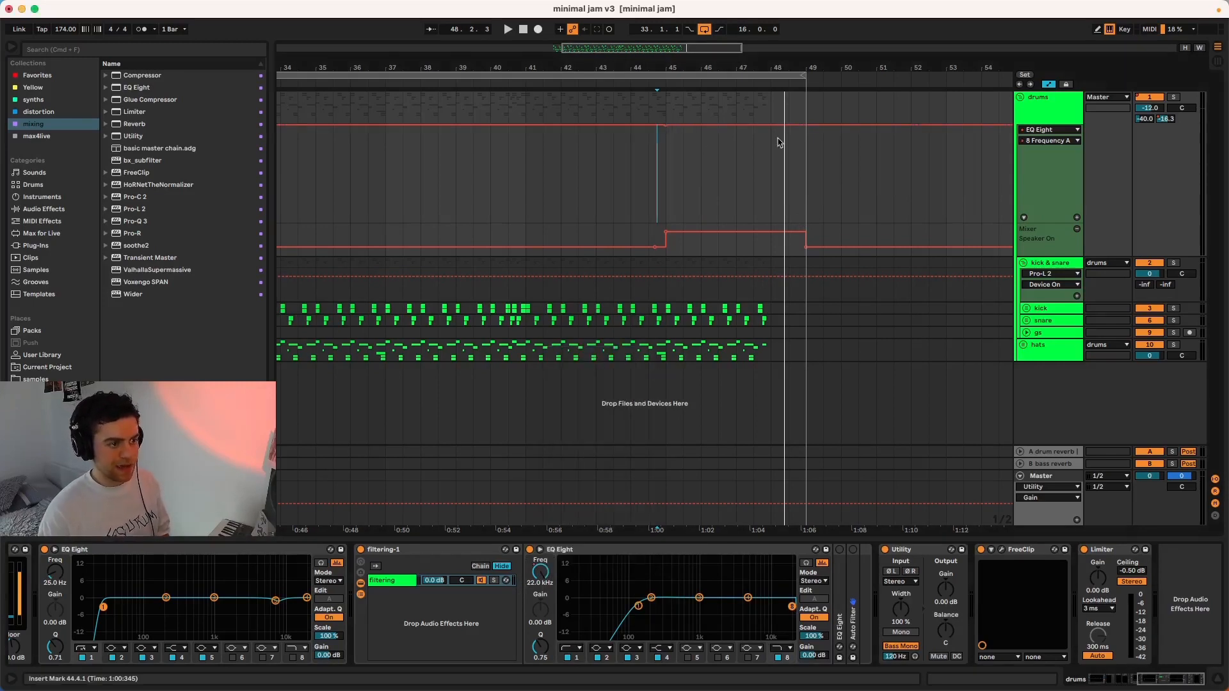
click(1076, 219)
click(1067, 130)
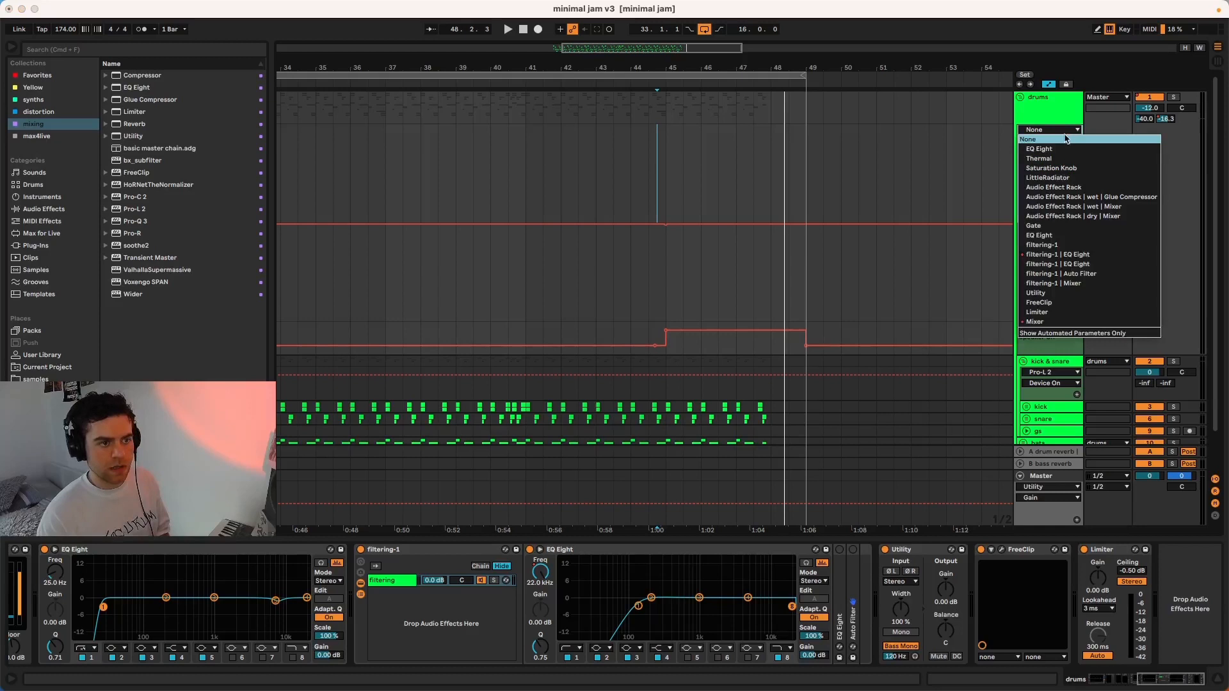
click(1066, 260)
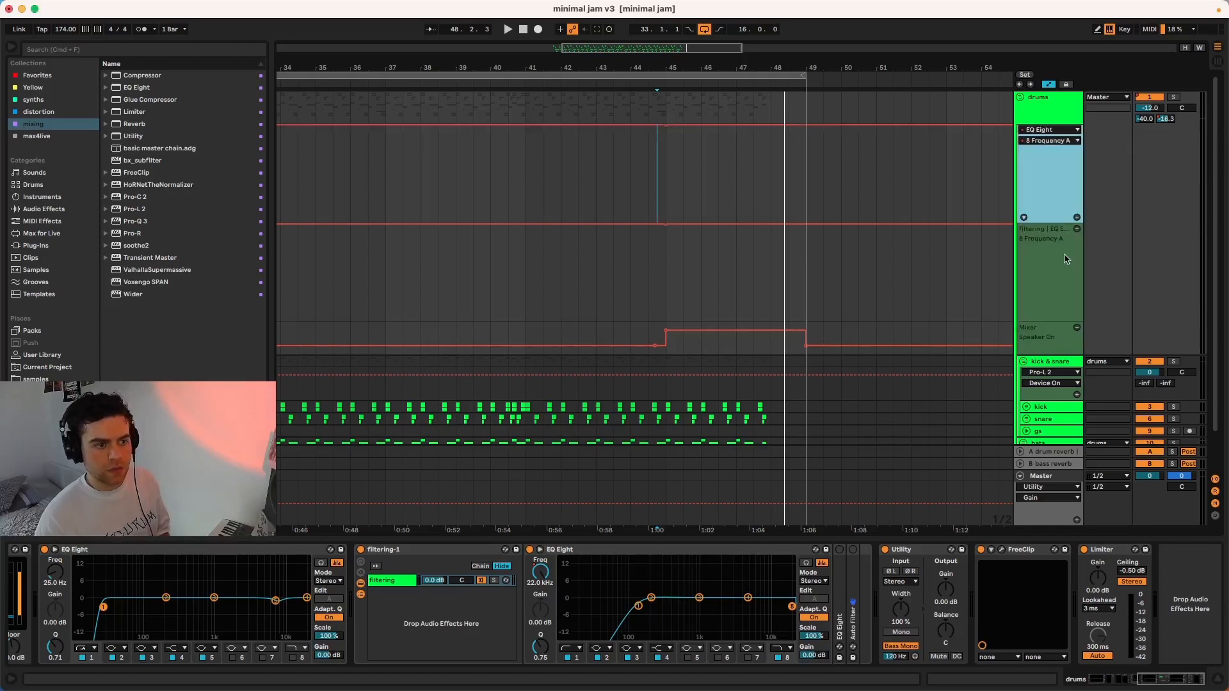
click(1066, 141)
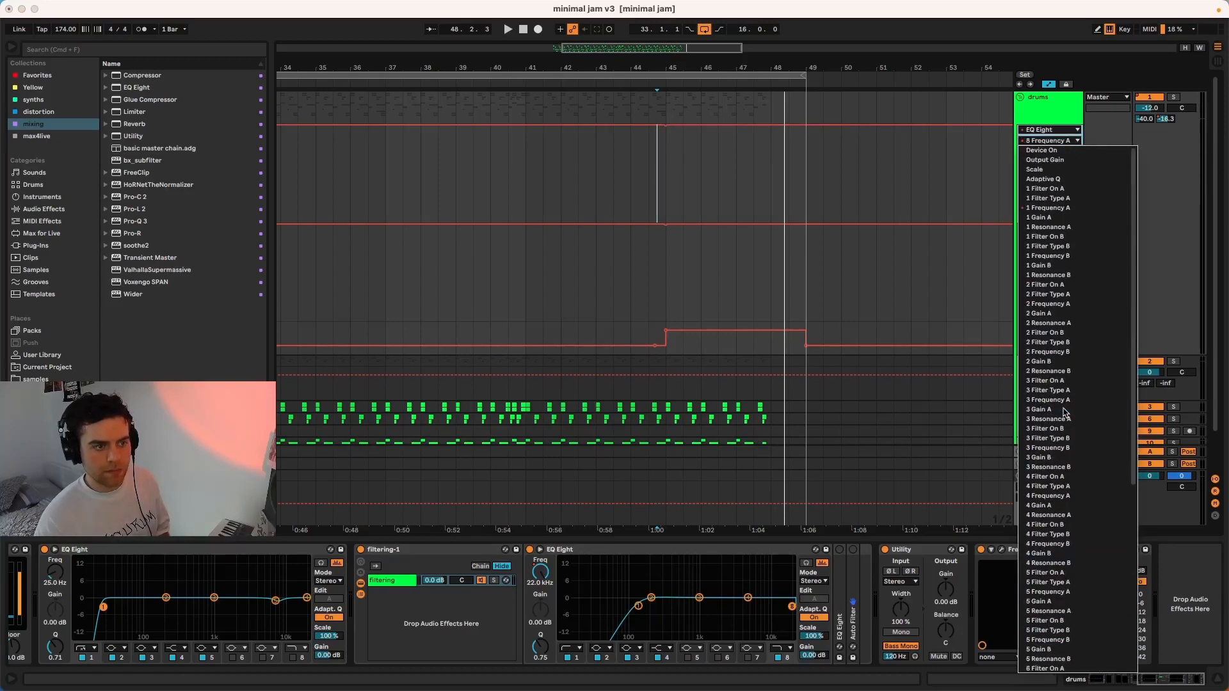
click(1046, 208)
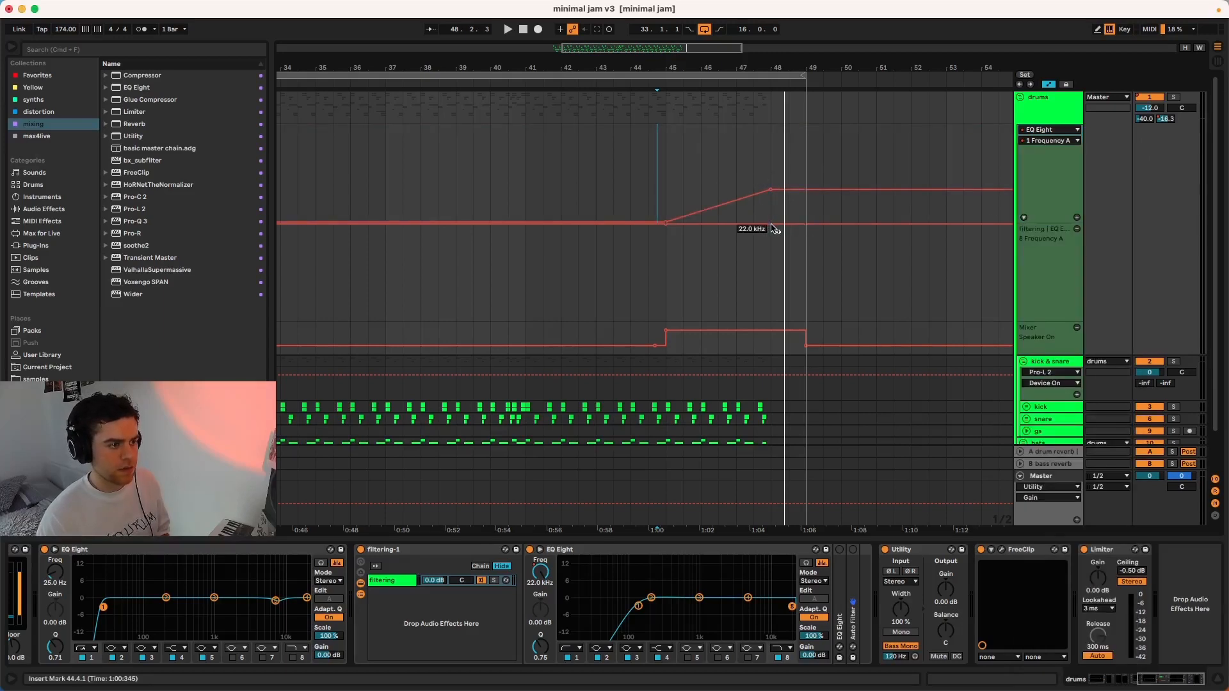
Dip the 8 Frequency A automation to about 2.46 kHz at bar 48, returning to 22.0 kHz at bar 49, and play it back.
drag(771, 224, 771, 251)
click(649, 261)
key(space)
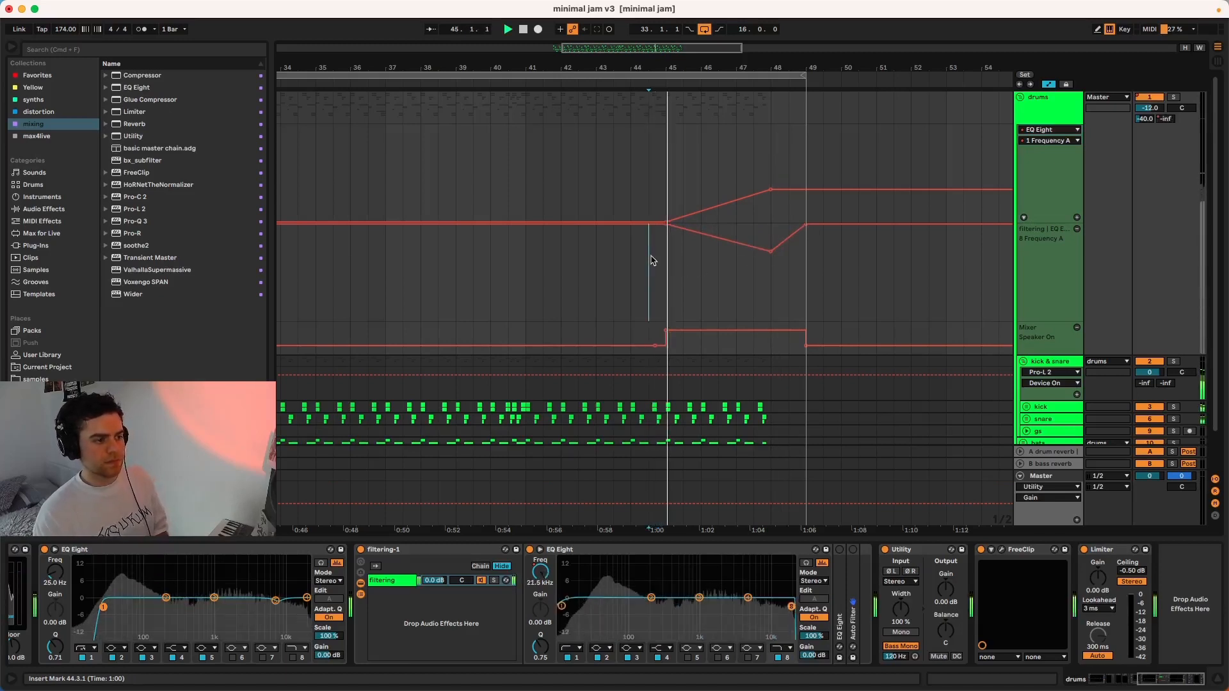
click(613, 272)
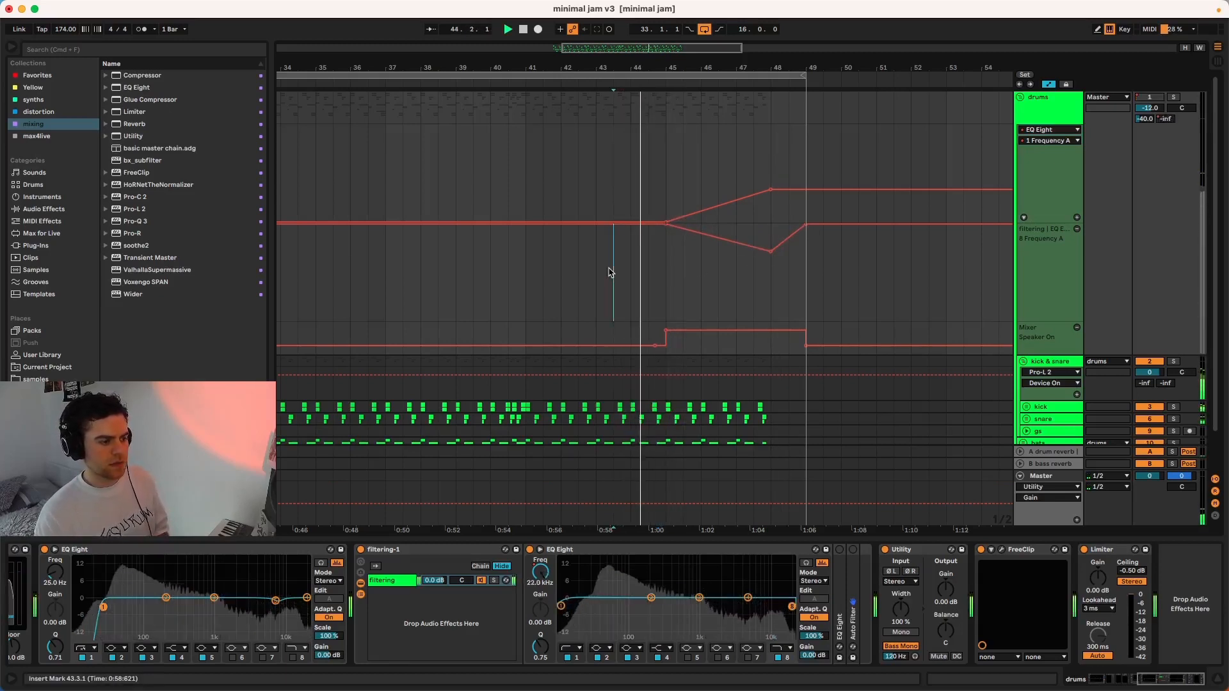
key(space)
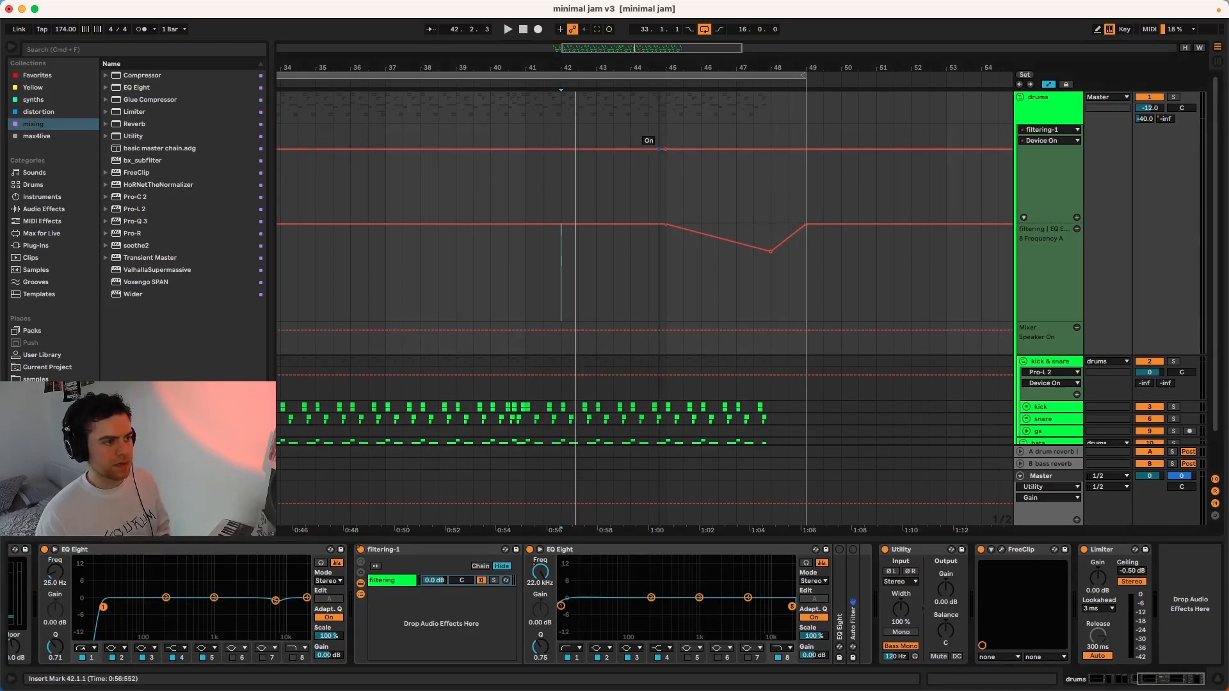
Automate the filtering-1 rack's Device On to be on only from bar 45 to bar 49, and play back from 42.1.1.
drag(663, 153, 659, 198)
drag(807, 154, 801, 192)
key(space)
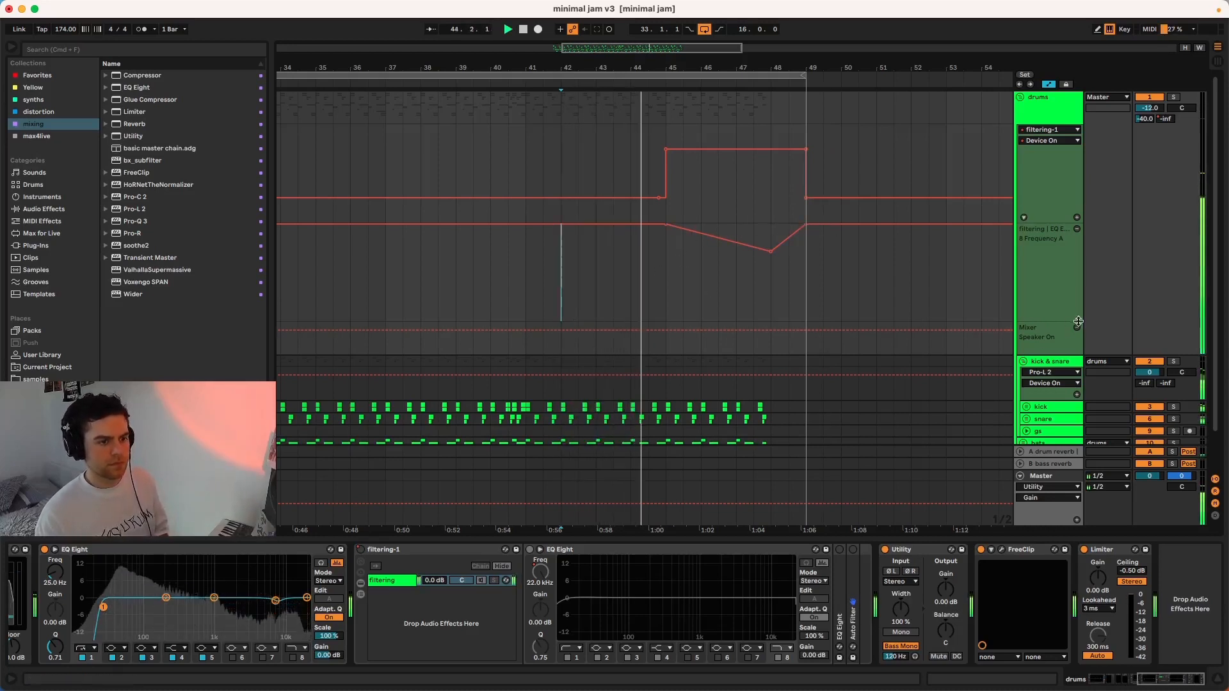
click(950, 276)
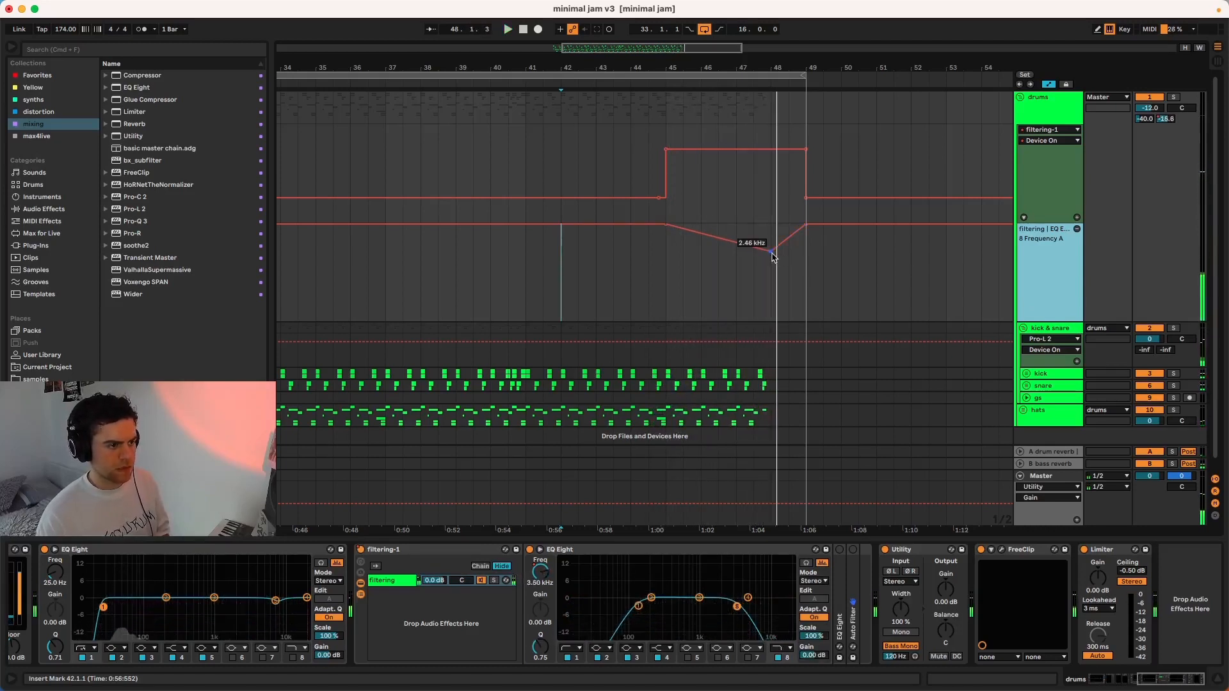
drag(771, 251, 772, 255)
Give the 1 Frequency A automation its own lane and show filtering-1 Device On in the drums group's main lane.
click(1076, 130)
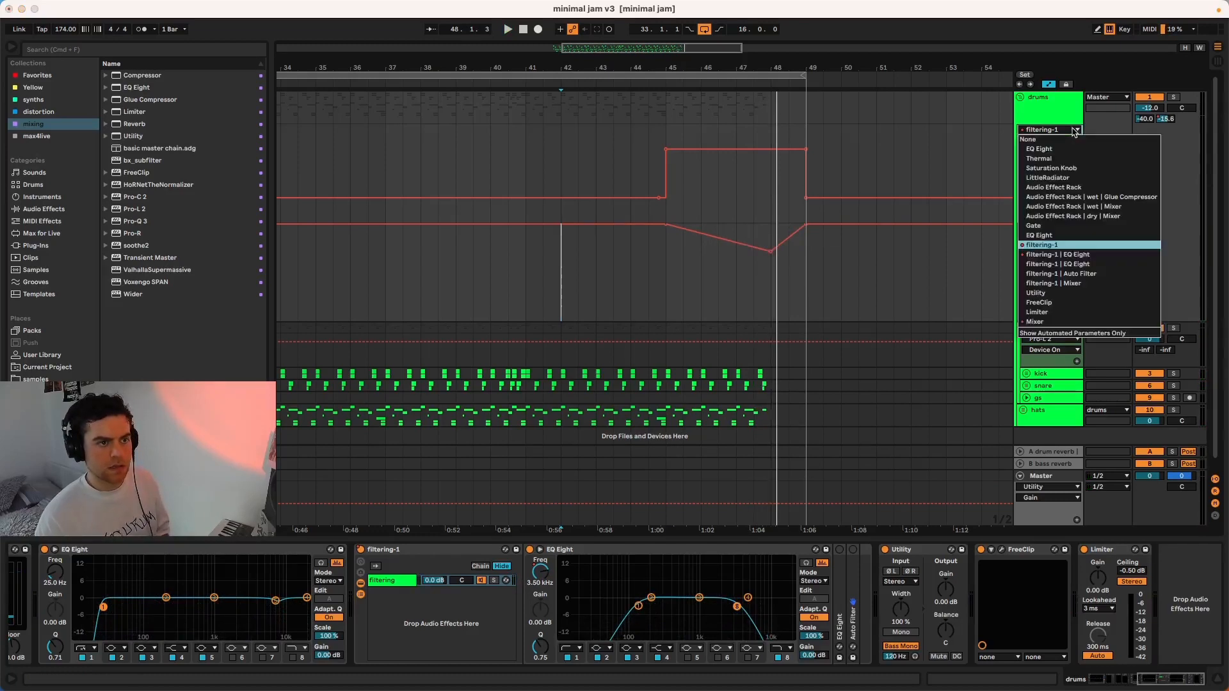
click(1048, 254)
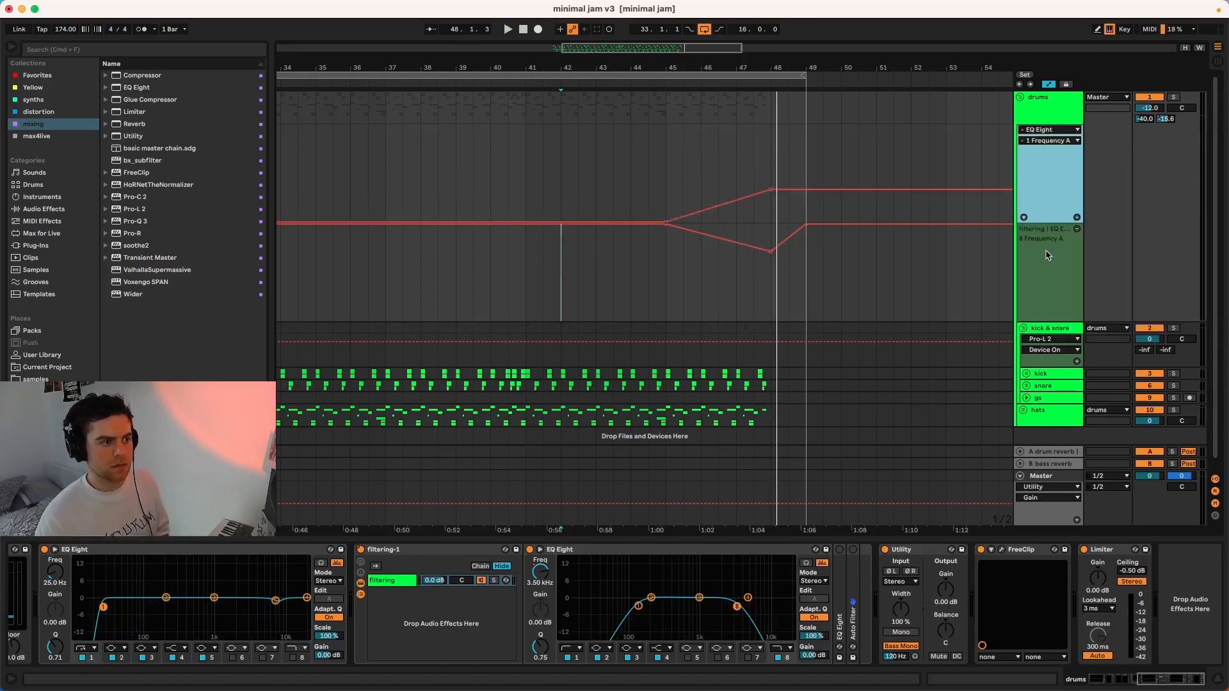
click(1076, 217)
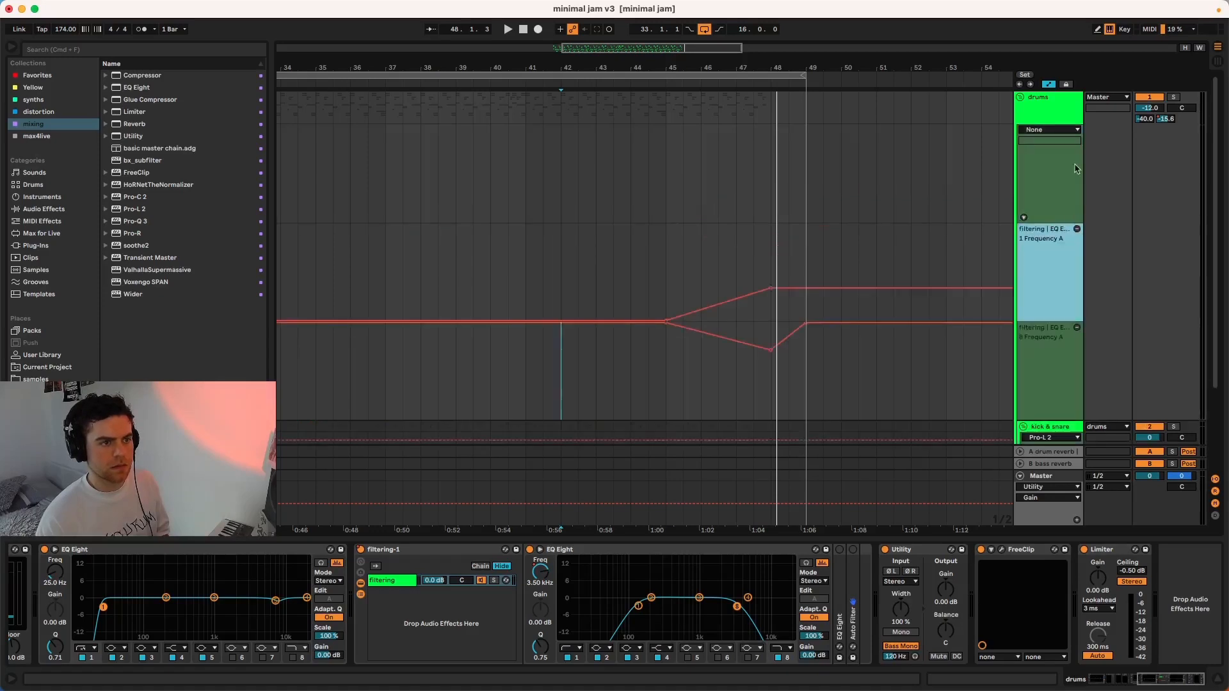
click(1067, 131)
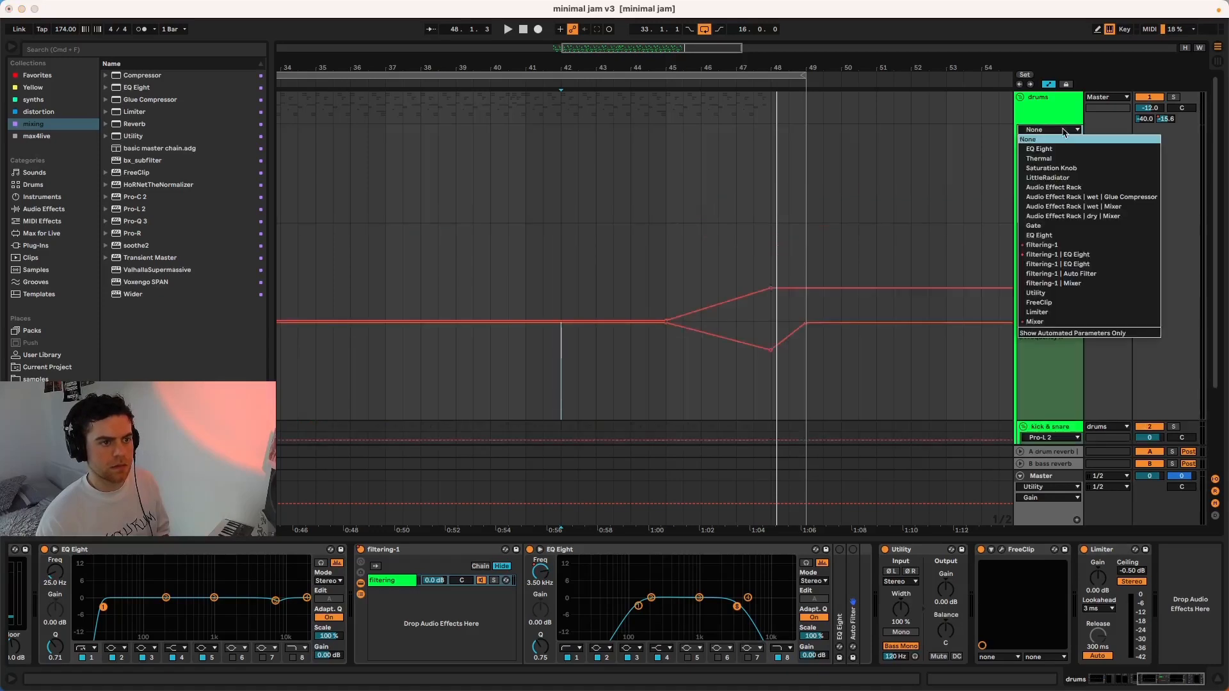
click(1041, 244)
Curve the rising 1 Frequency A segment between bars 45 and 48 so it climbs gradually, and play back from 42.1.1.
scroll(760, 228, down, 2)
drag(776, 238, 729, 274)
key(space)
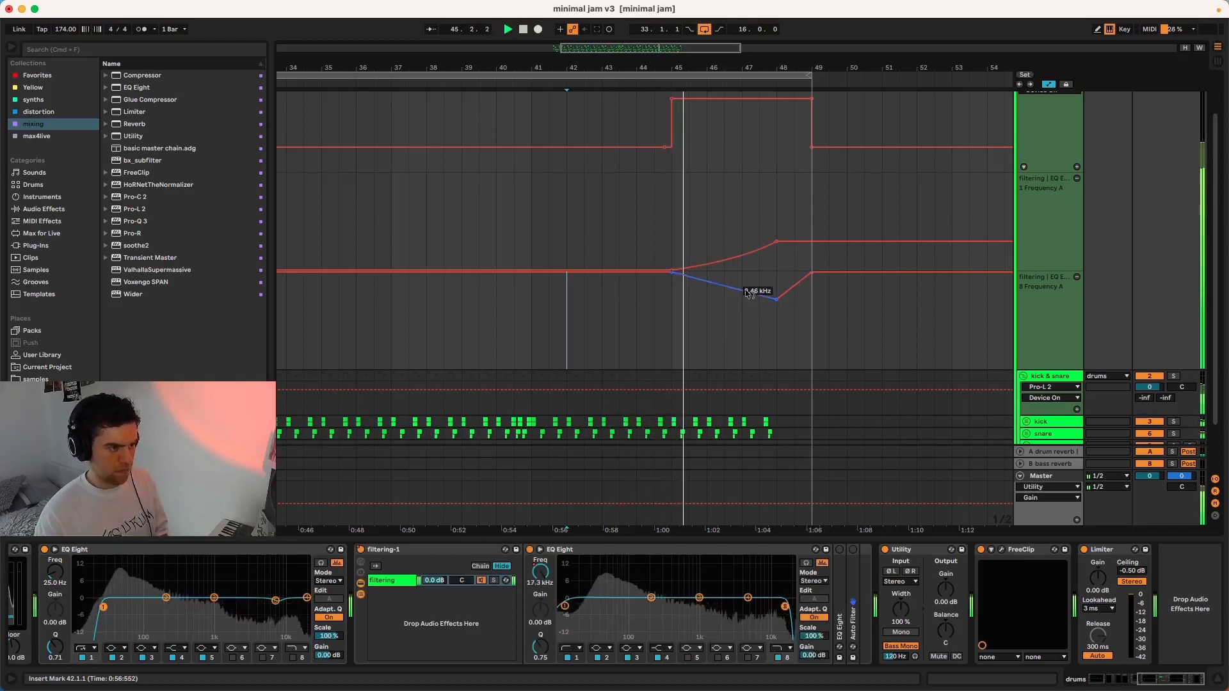
Raise the 8 Frequency A dip at bar 48, drop 1 Frequency A back to its base level at bar 49, and play back.
drag(777, 300, 781, 293)
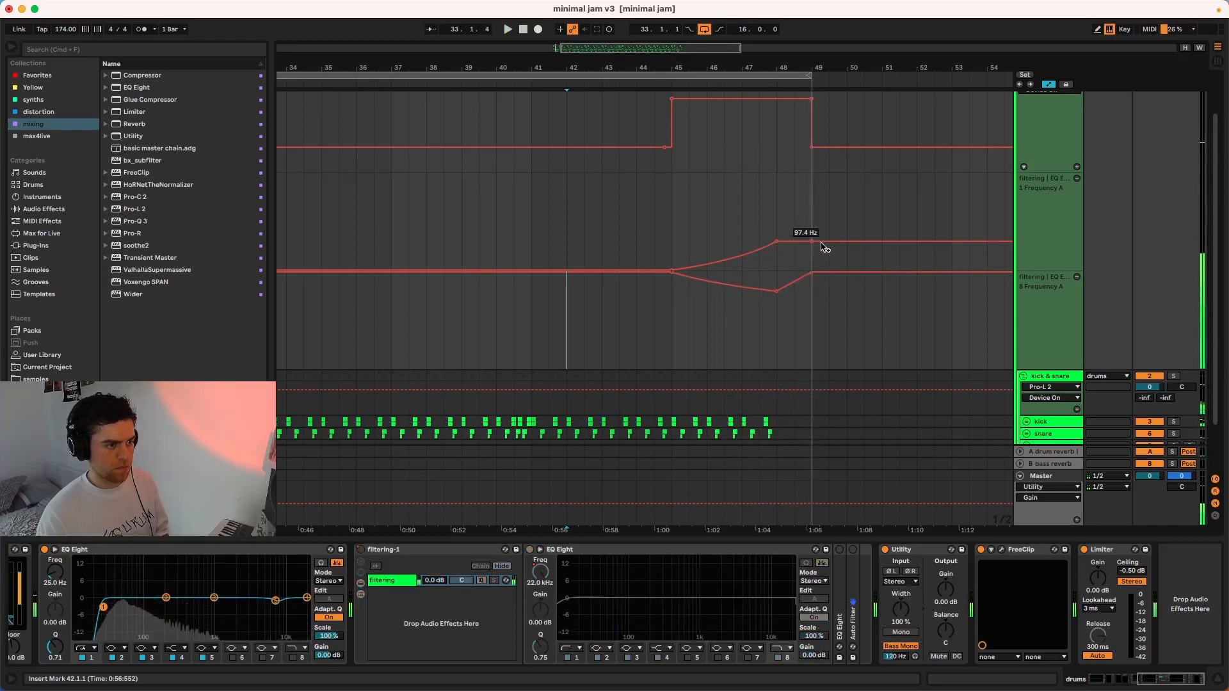
drag(823, 246, 828, 269)
key(space)
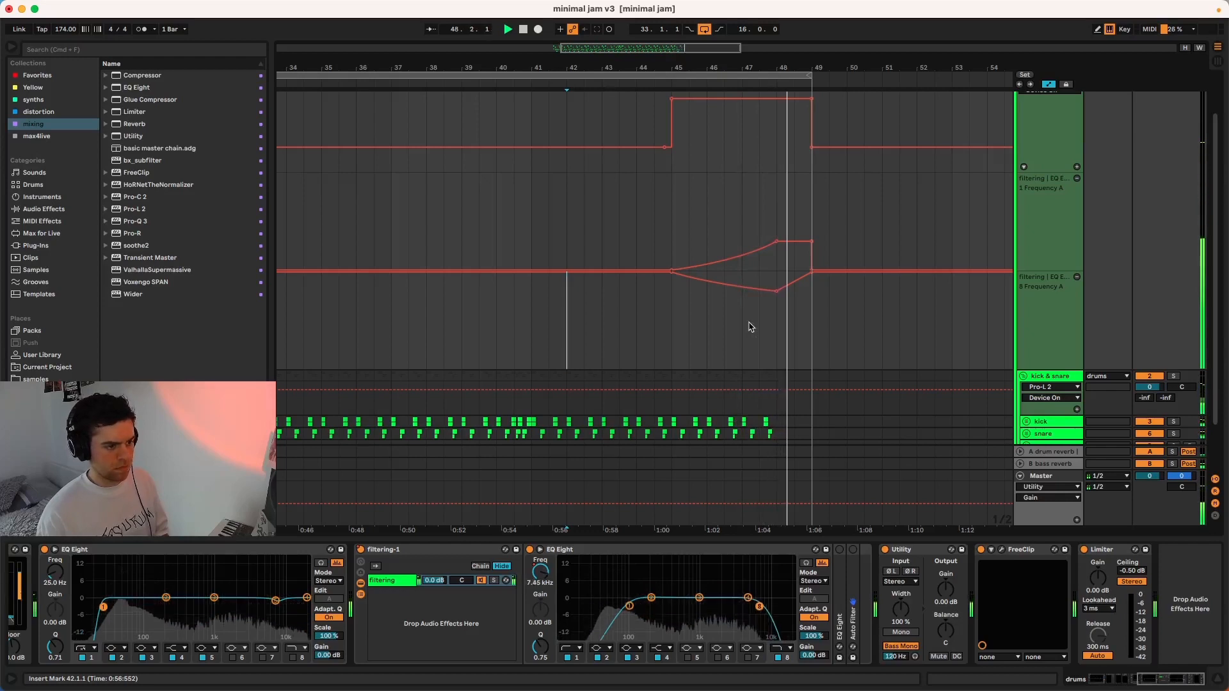
Hide the automation lanes, collapse the kick & snare group, and play the whole section from 33.1.1.
scroll(751, 327, down, 4)
scroll(751, 327, down, 2)
scroll(751, 327, left, 2)
click(1049, 84)
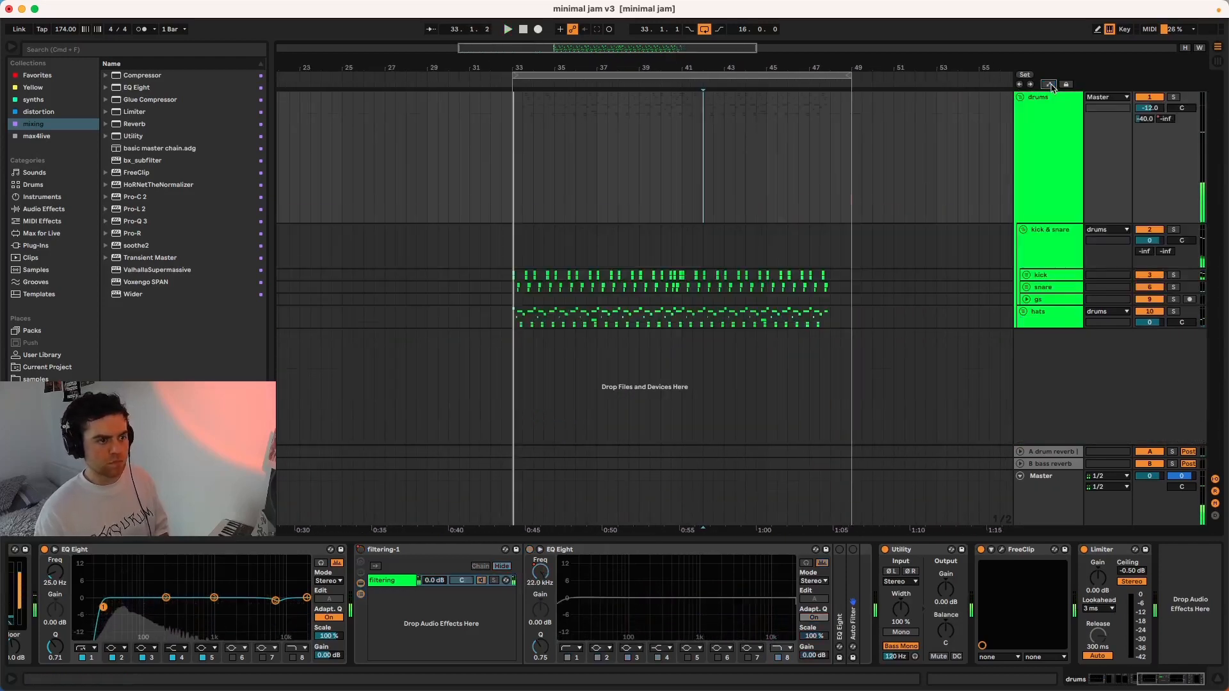
click(1023, 230)
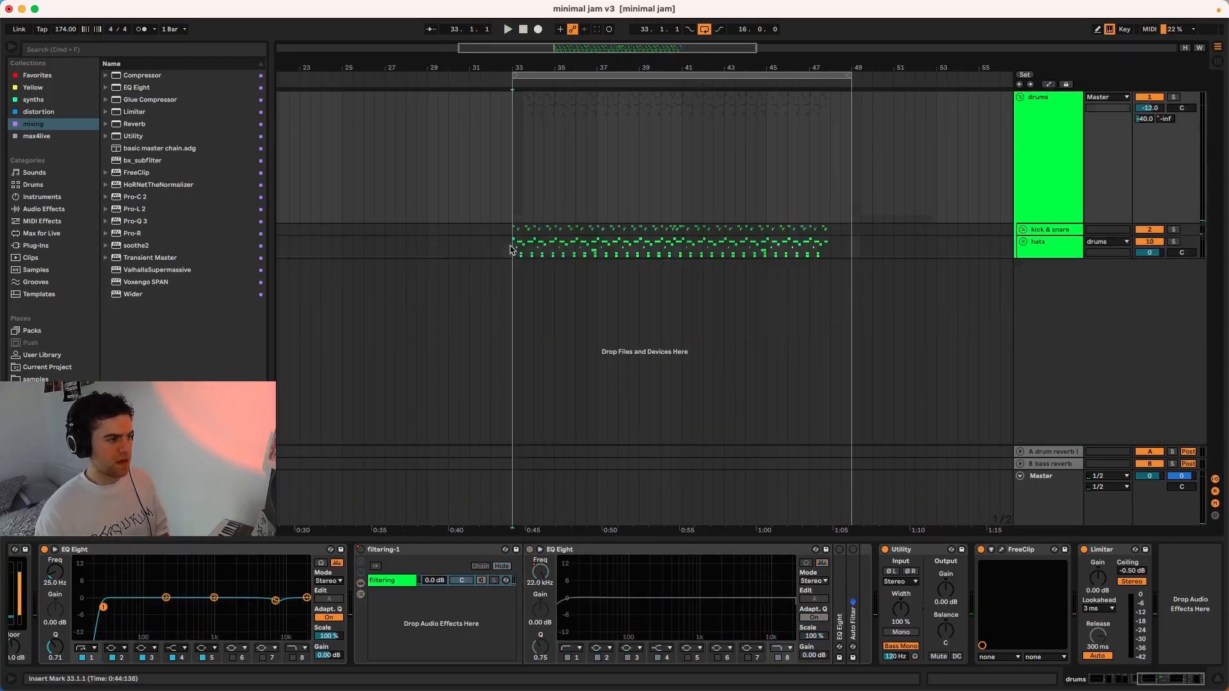
click(511, 249)
key(space)
scroll(511, 250, right, 2)
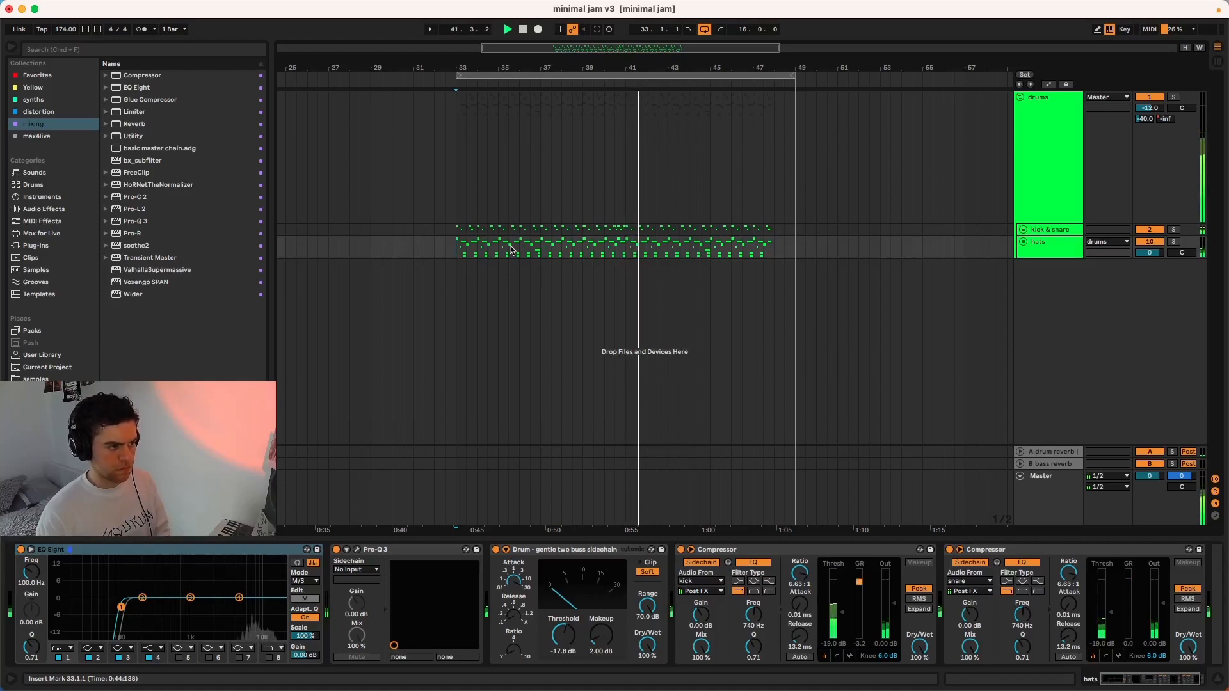
Examine the snare fill from 40.3.2 to 40.4.1 in the expanded kick & snare group, and collapse the group again.
scroll(616, 246, up, 10)
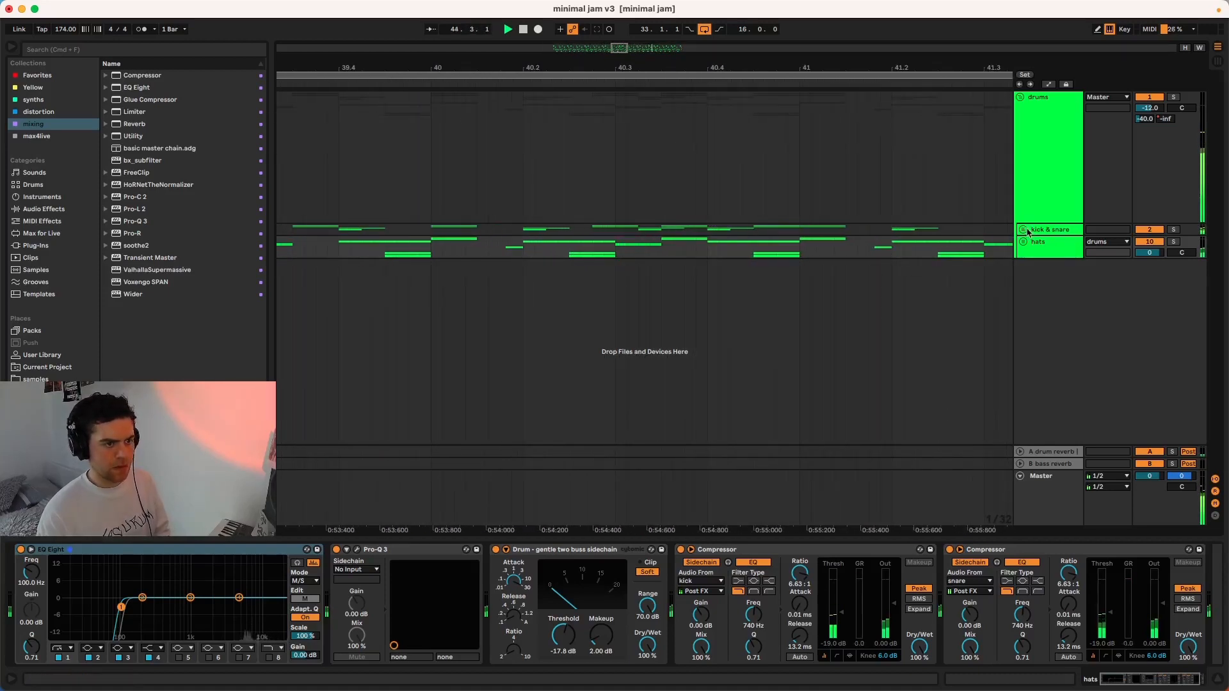
click(1024, 230)
drag(641, 290, 707, 289)
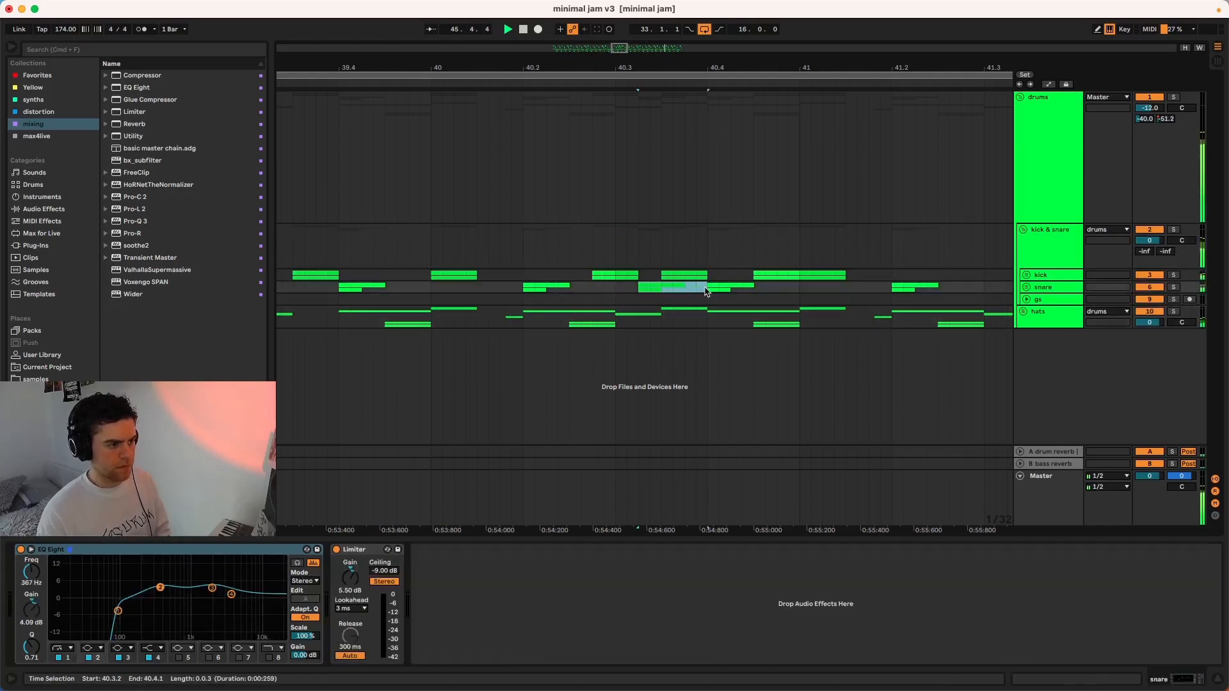
scroll(707, 289, down, 5)
click(1024, 230)
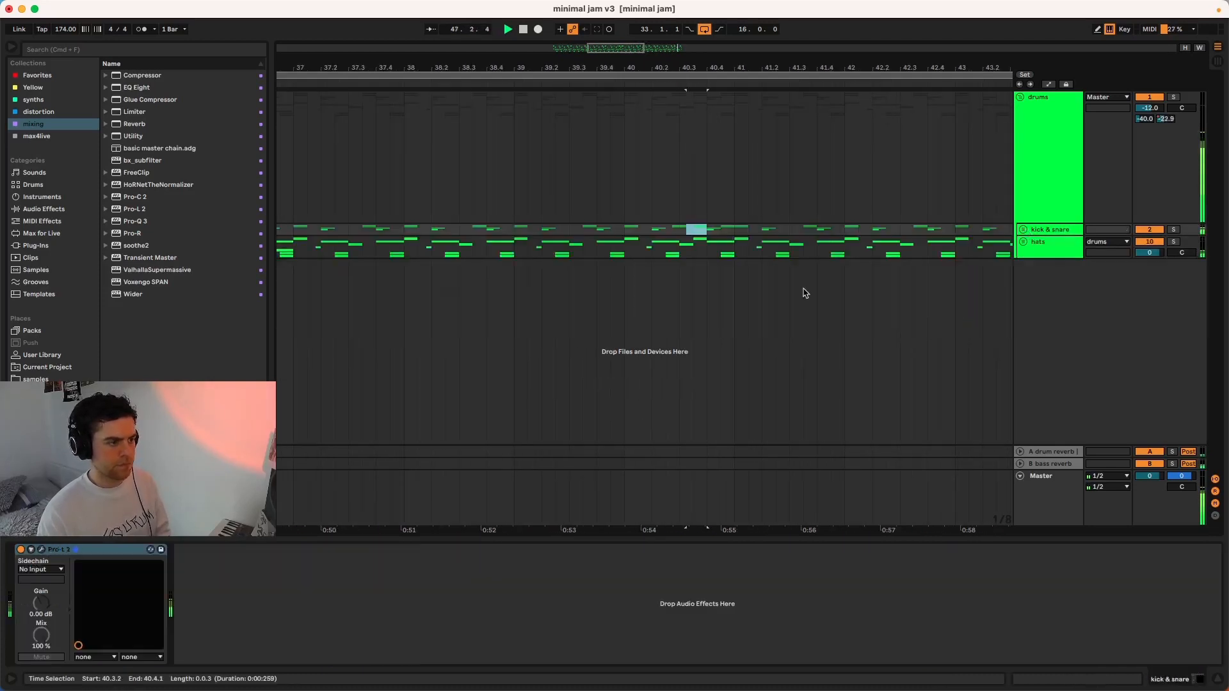
Duplicate the kick & snare and hats section from 33.1.1 to 49.1.1 directly after itself, and extend the loop to bar 65.
scroll(804, 291, down, 5)
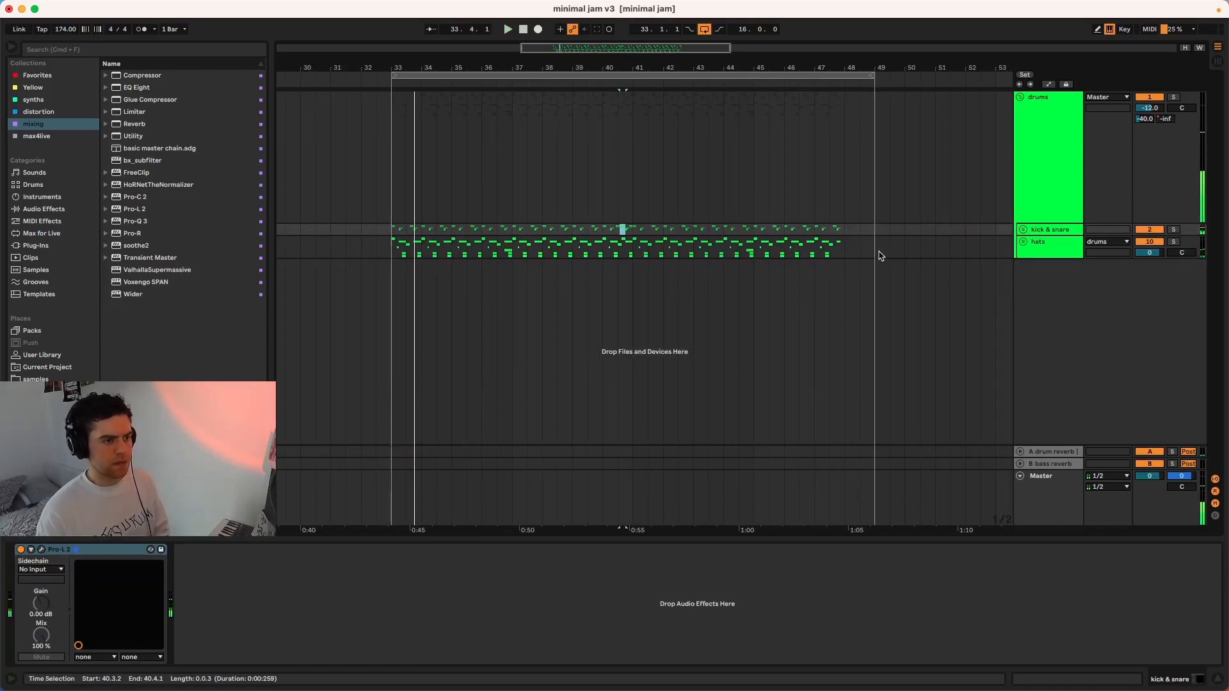
drag(879, 256, 394, 234)
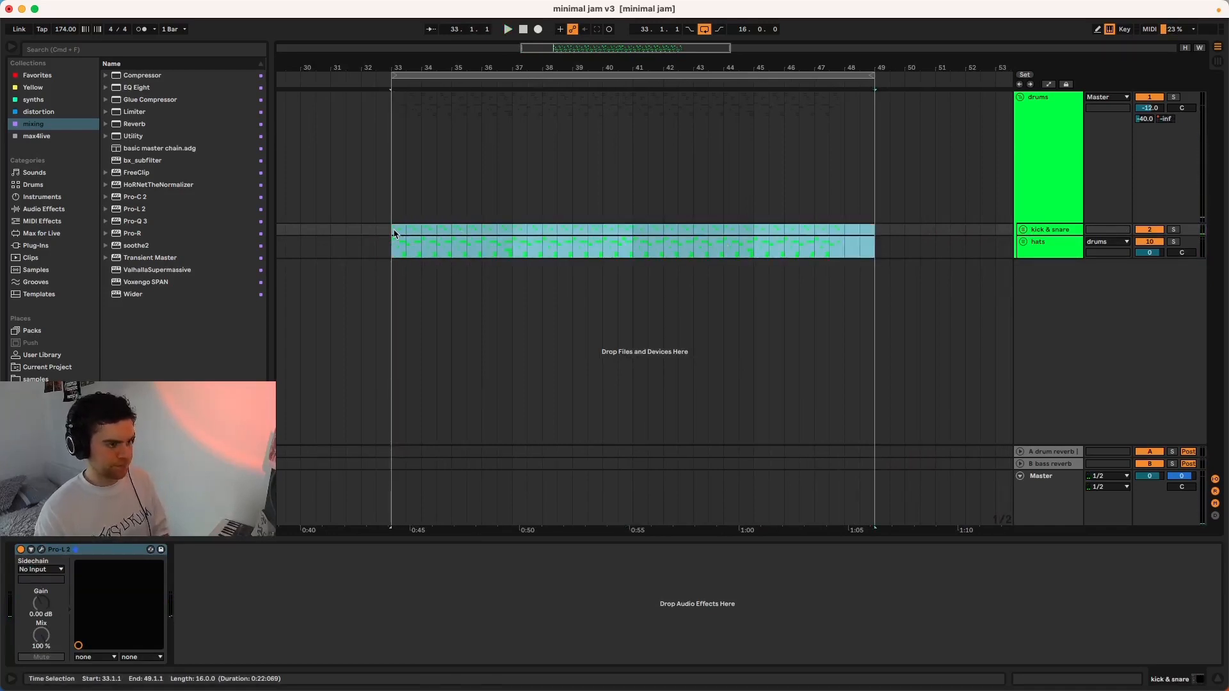
key(super+d)
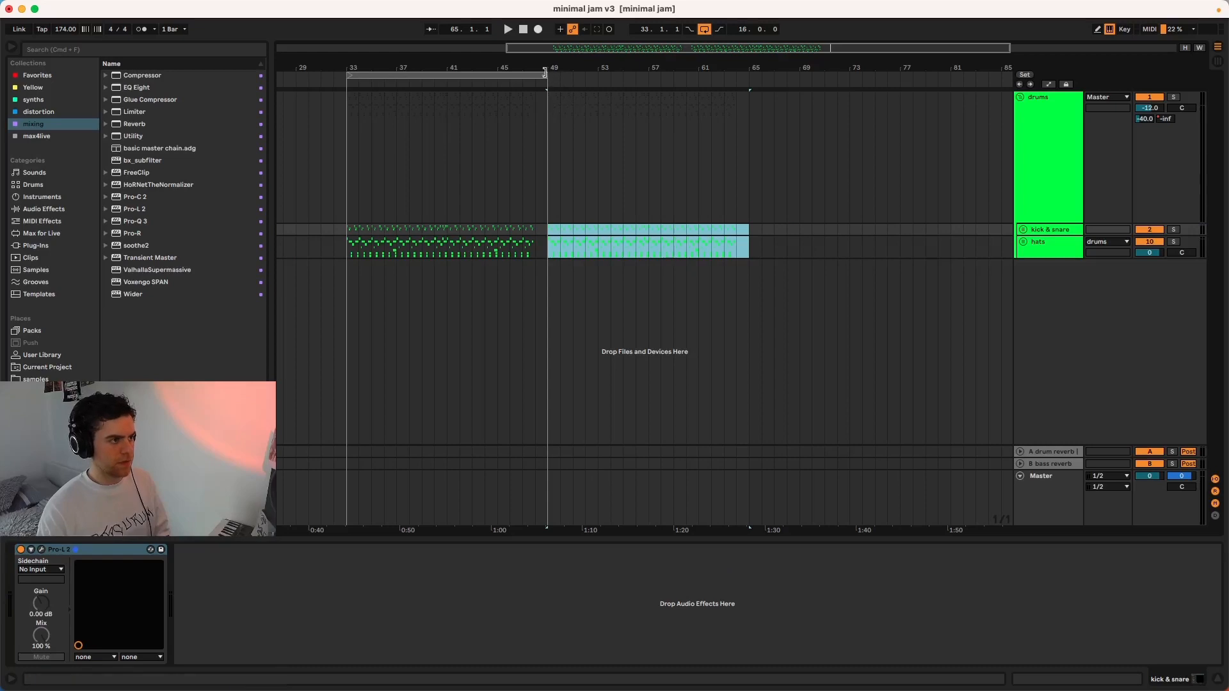
drag(545, 72, 743, 82)
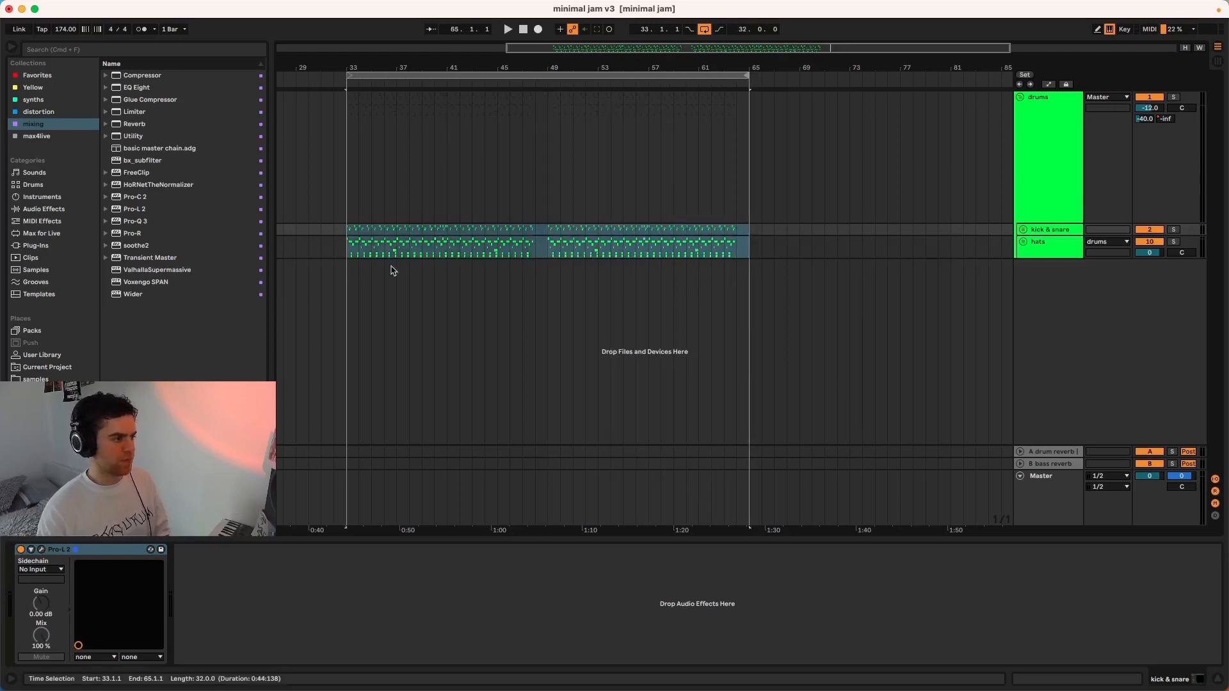
Play back the arrangement from 40.1.1 and examine the transition through the emptied bar 48 into bar 49.
click(345, 252)
key(space)
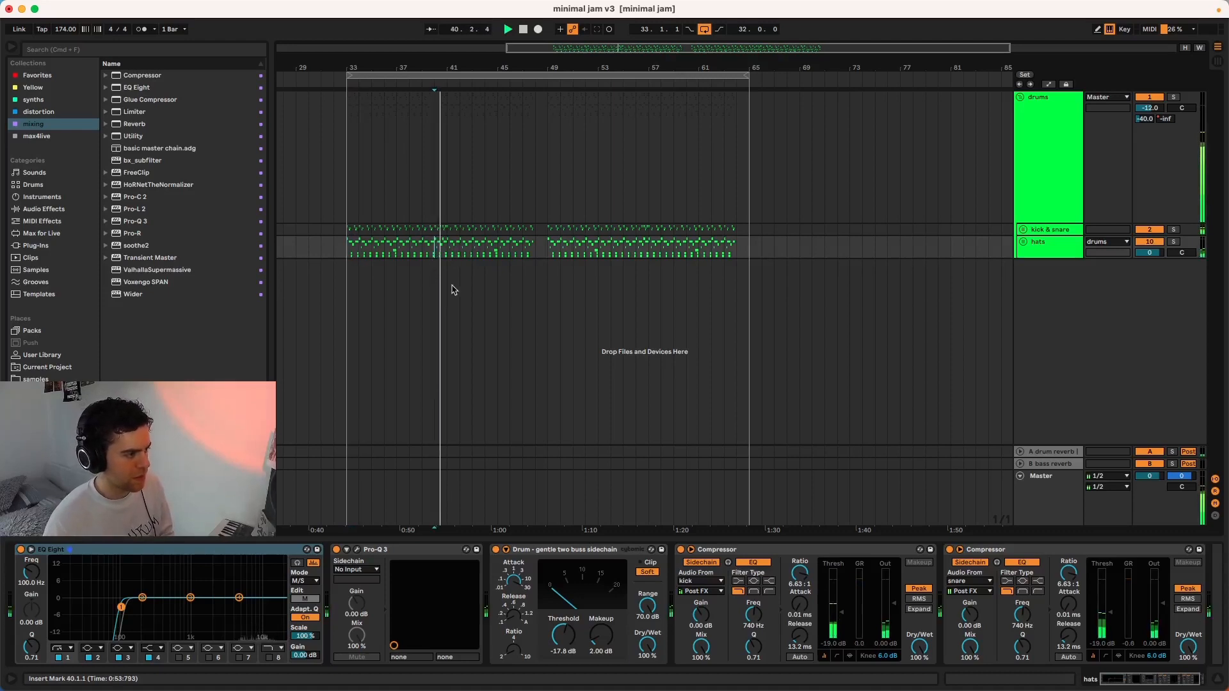
scroll(442, 285, up, 5)
key(space)
key(space)
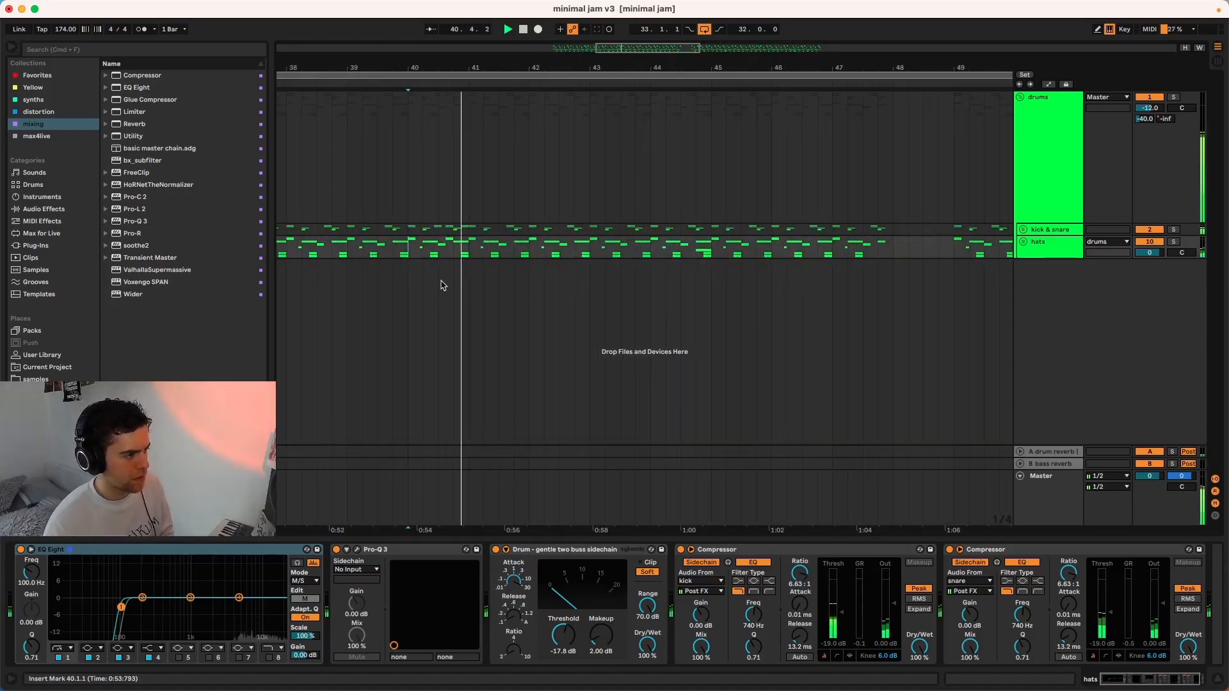
scroll(441, 285, down, 5)
scroll(442, 285, down, 2)
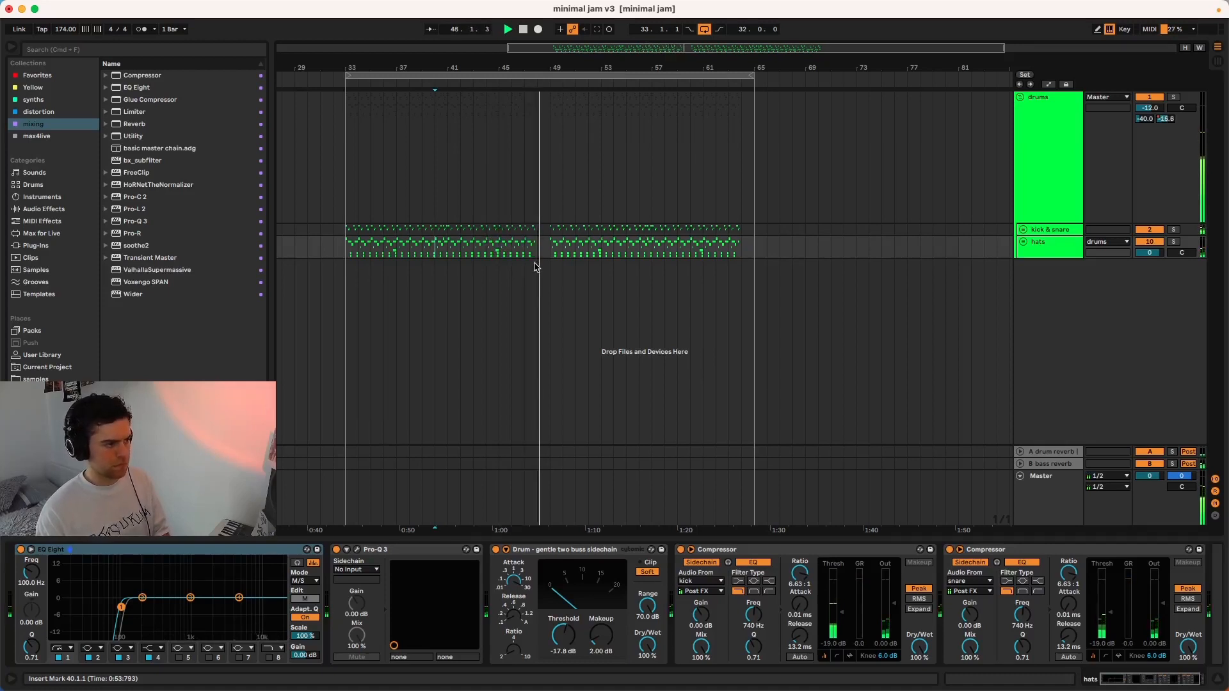
scroll(556, 255, up, 3)
scroll(556, 255, up, 3)
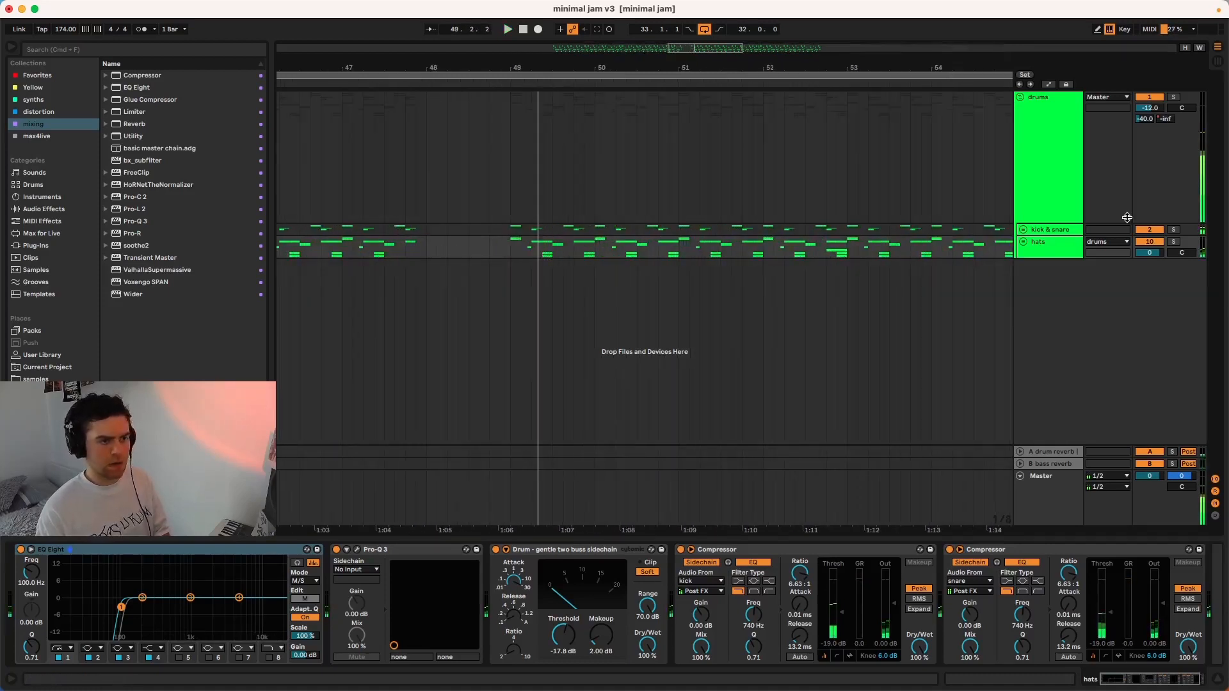
Expand the kick & snare group and its kick subgroup to expose the individual kick tracks around bar 49.
click(1023, 229)
scroll(598, 277, down, 5)
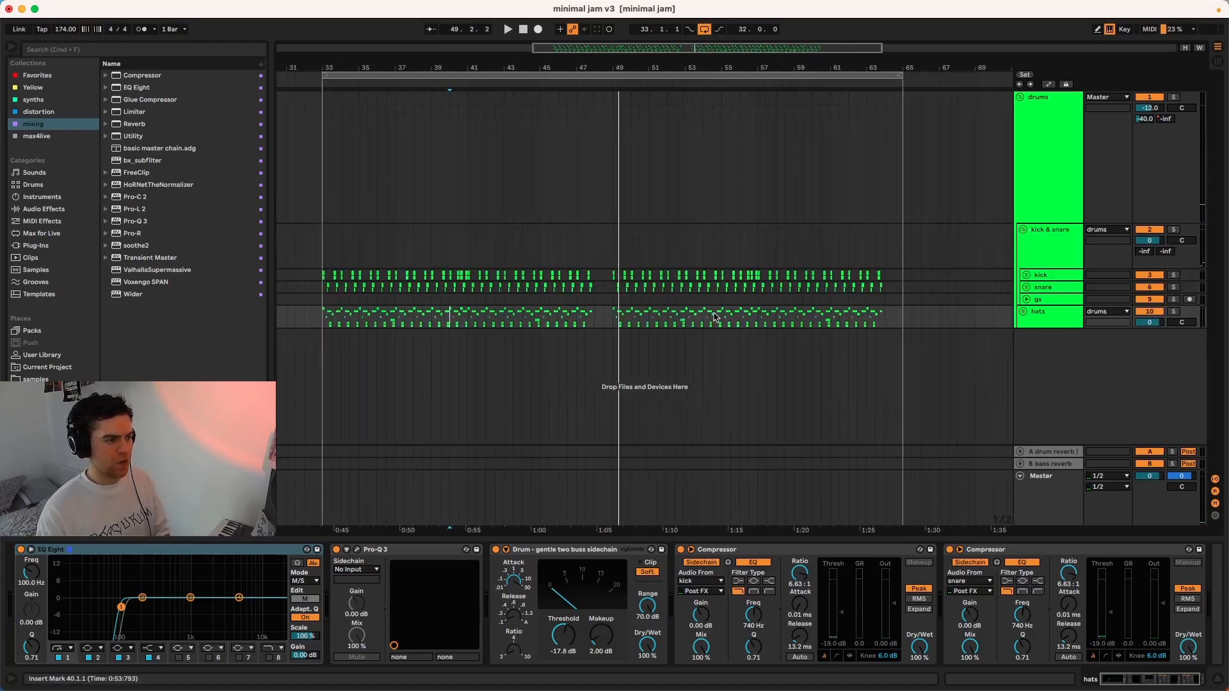
drag(600, 275, 920, 312)
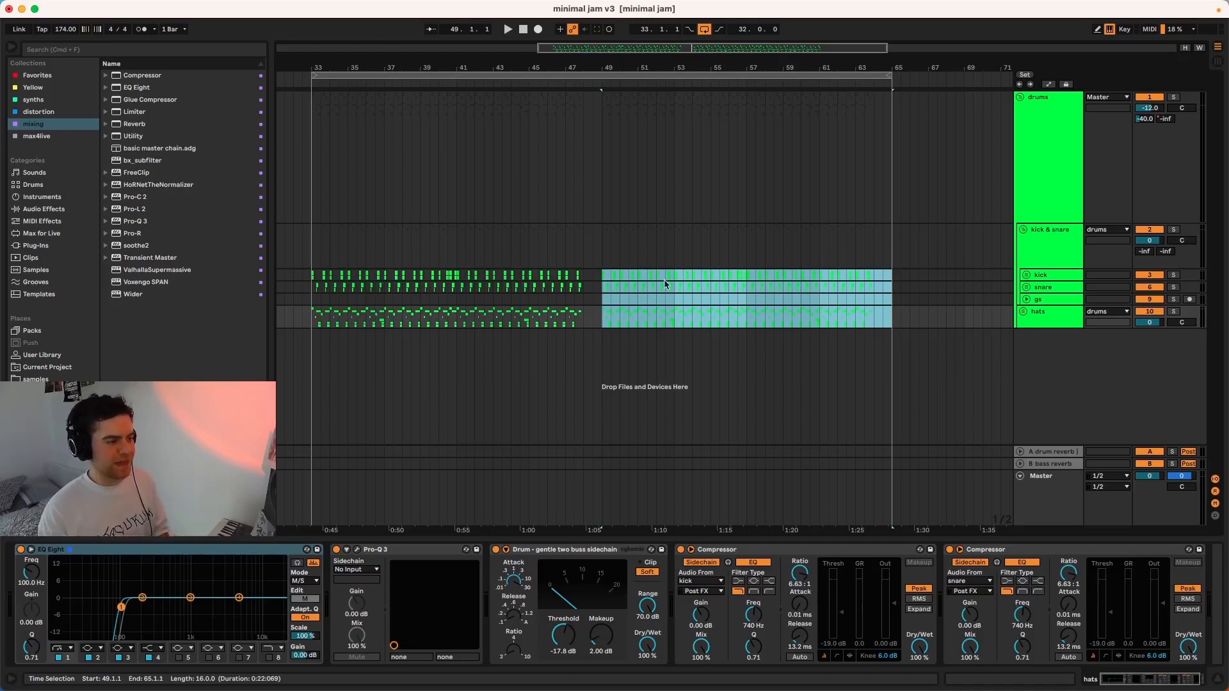
scroll(612, 300, up, 5)
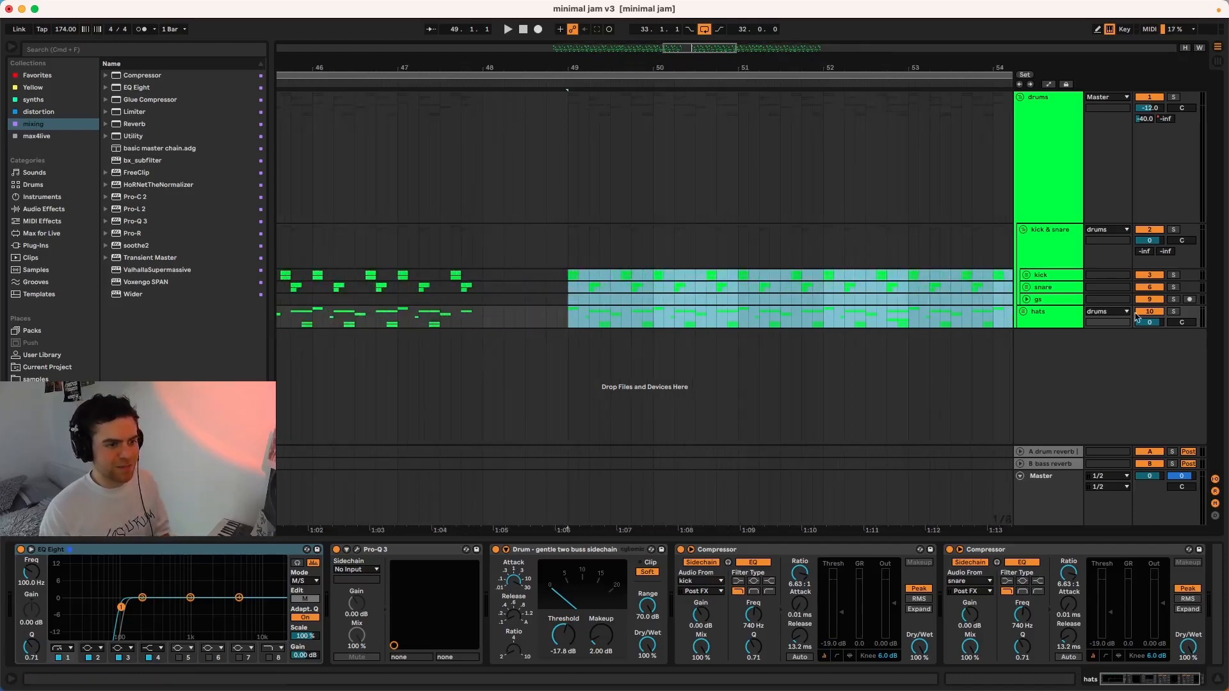
click(1026, 275)
click(599, 331)
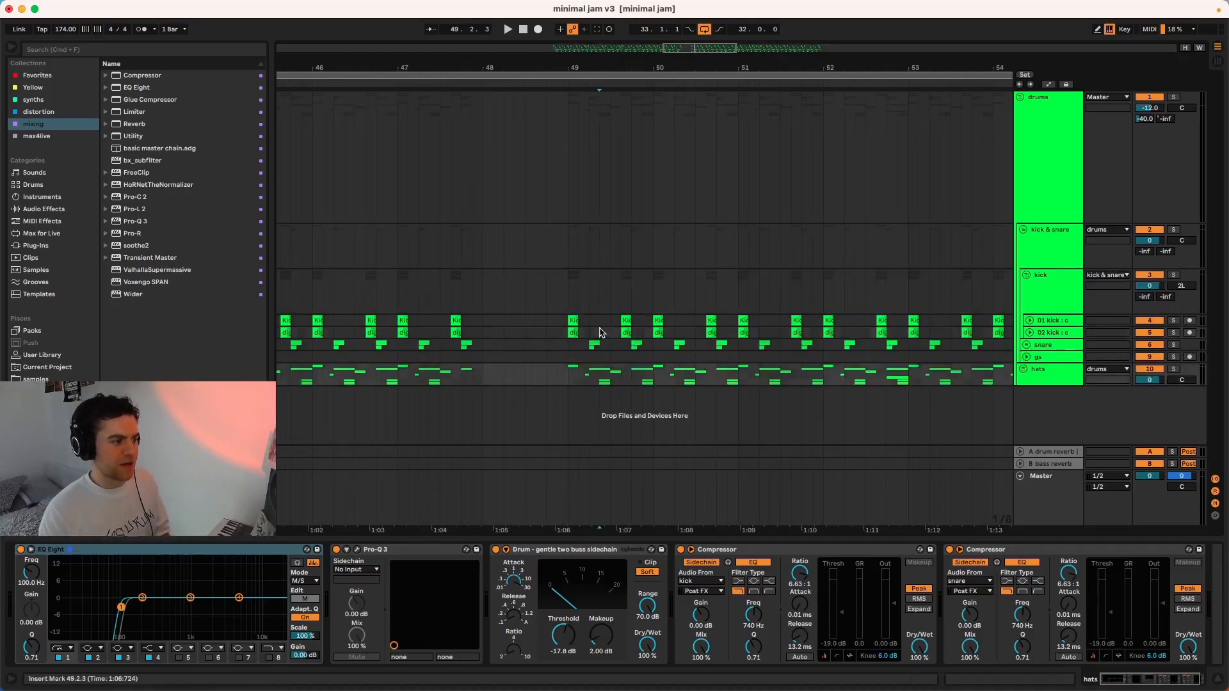
Copy the Kick and digi kick clips at 49.1.1 to 49.1.3.
scroll(562, 333, up, 5)
click(636, 320)
click(638, 333)
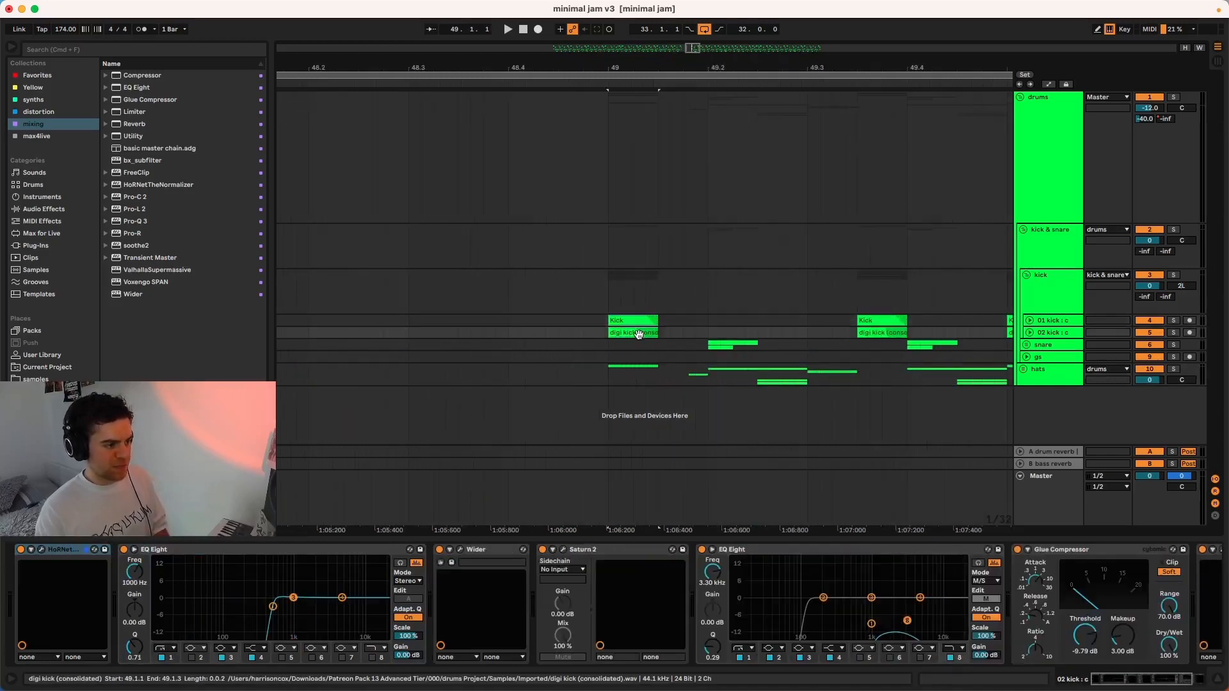
key(super+c)
click(662, 321)
key(super+v)
scroll(685, 390, down, 4)
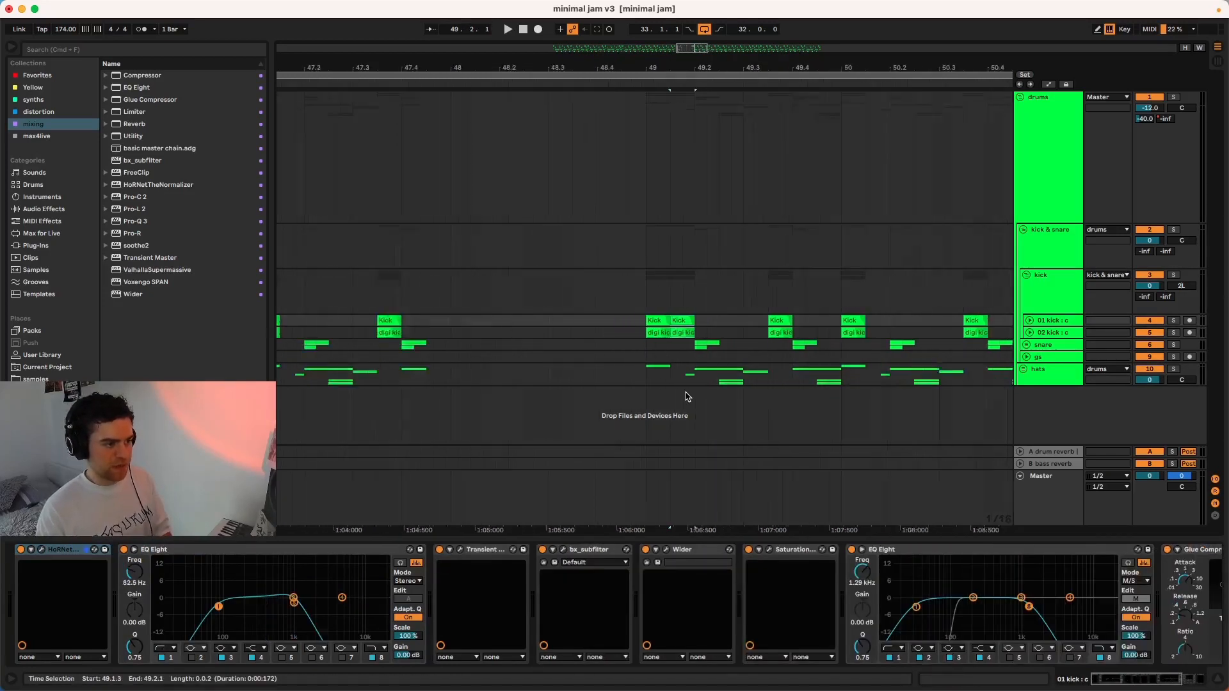
Set the gain of both kick clips at 49.1.3 to -4.00 dB and play back the transition into bar 49.
double_click(685, 322)
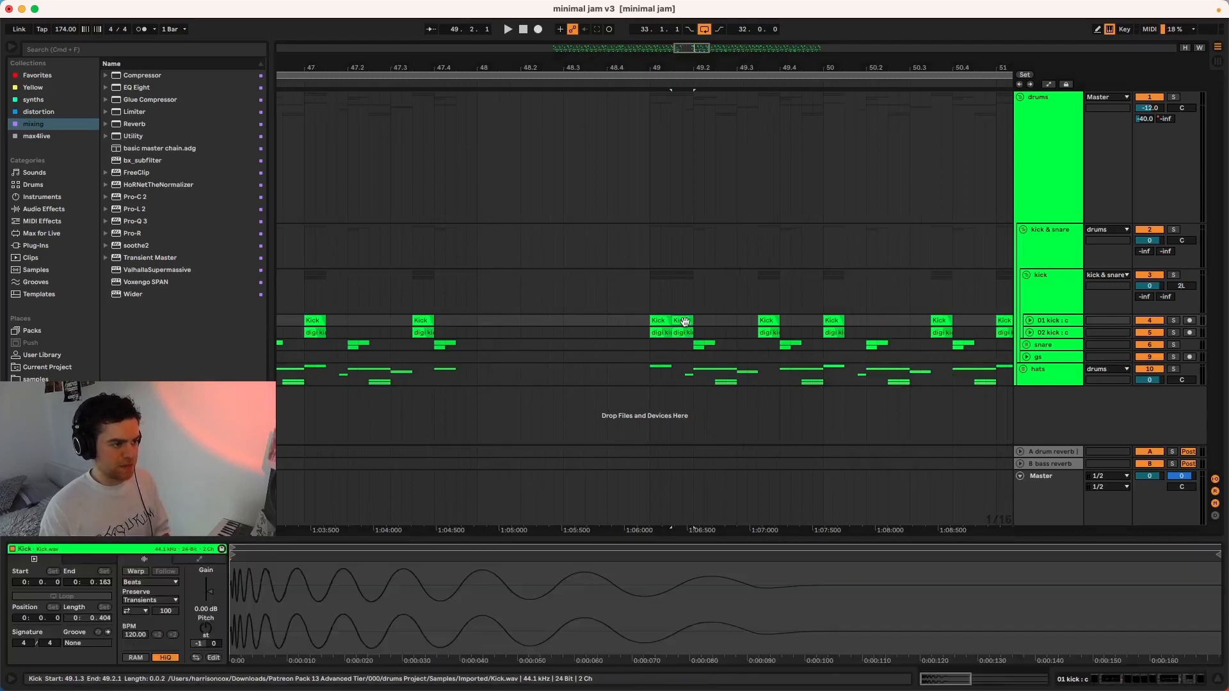
shift+click(682, 332)
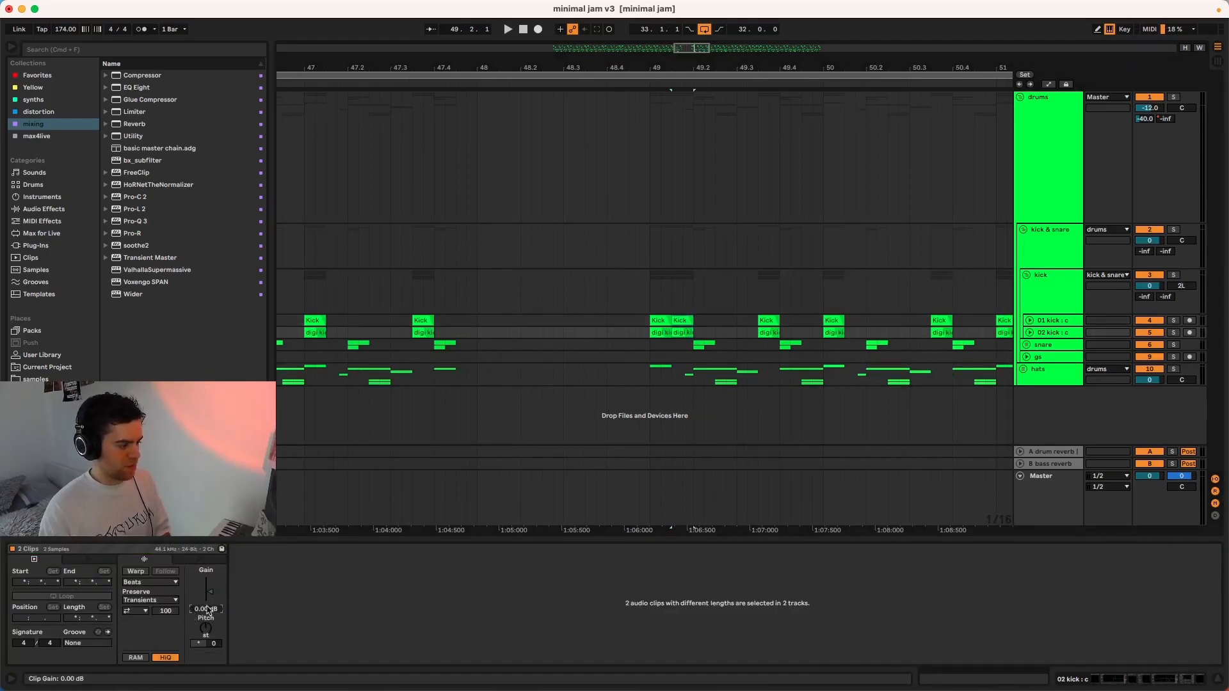
click(593, 378)
key(space)
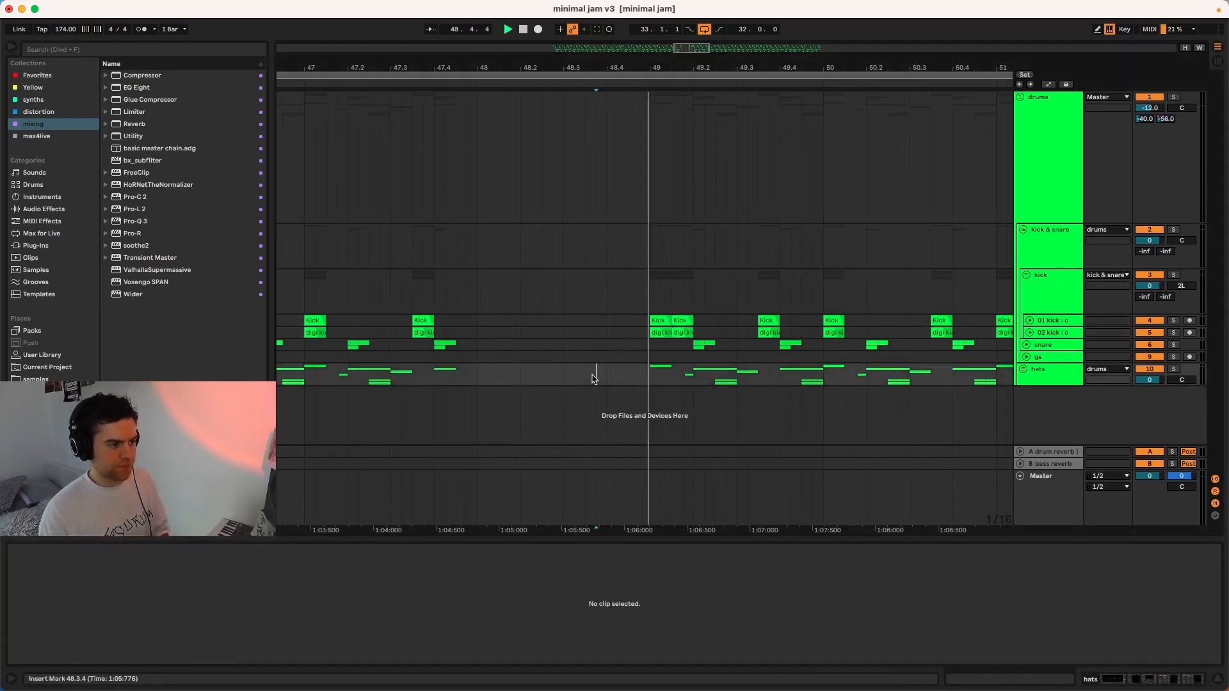
scroll(592, 378, down, 4)
key(space)
key(space)
scroll(558, 390, down, 4)
click(508, 384)
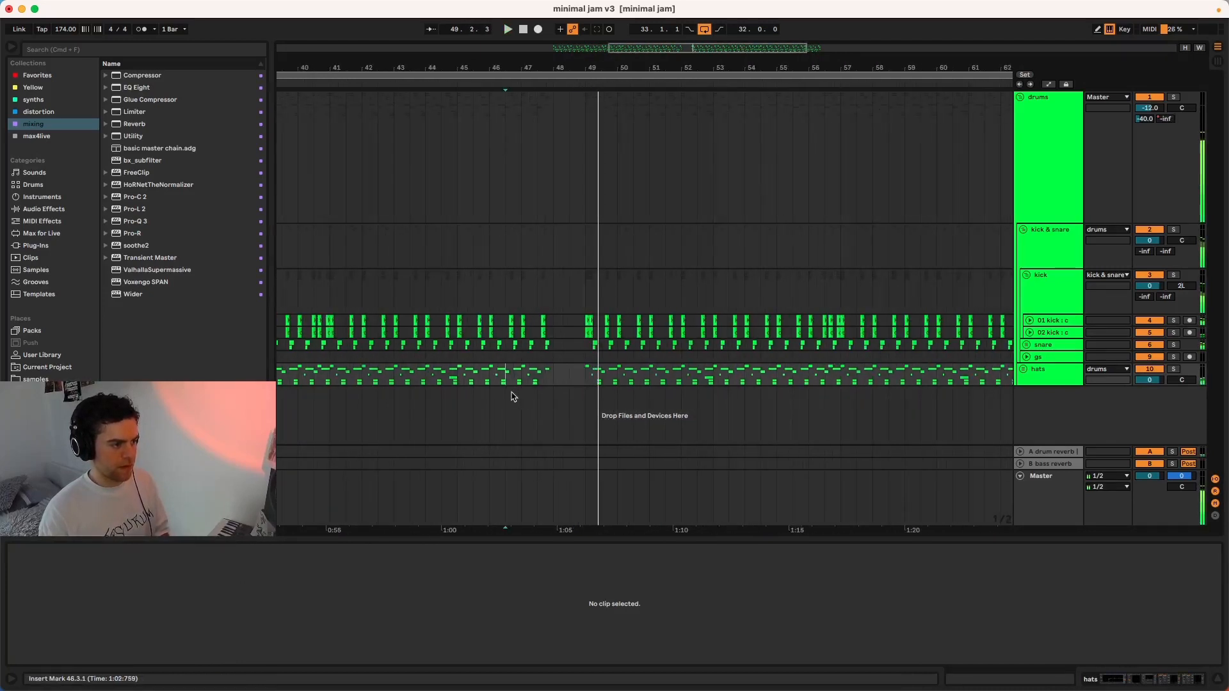
key(space)
key(space)
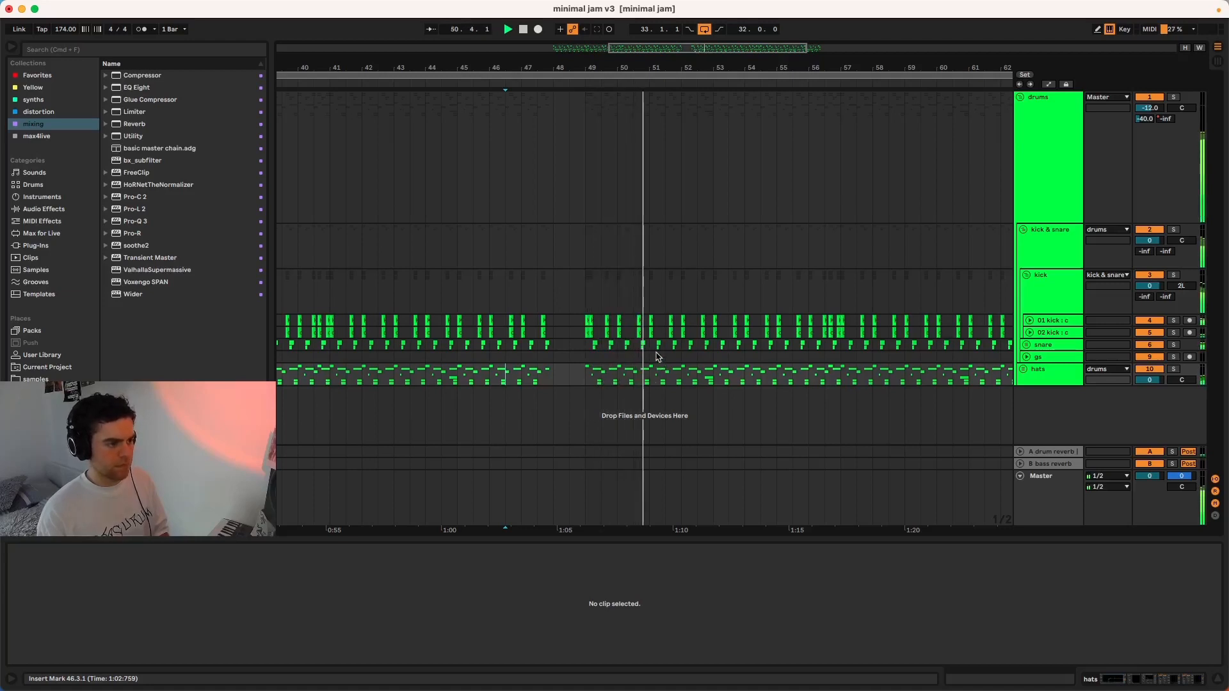
Copy the two -4.00 dB kick clips from 49.1.3 to just before 50.3 and play back from 48.4.3.
scroll(603, 379, up, 5)
click(401, 319)
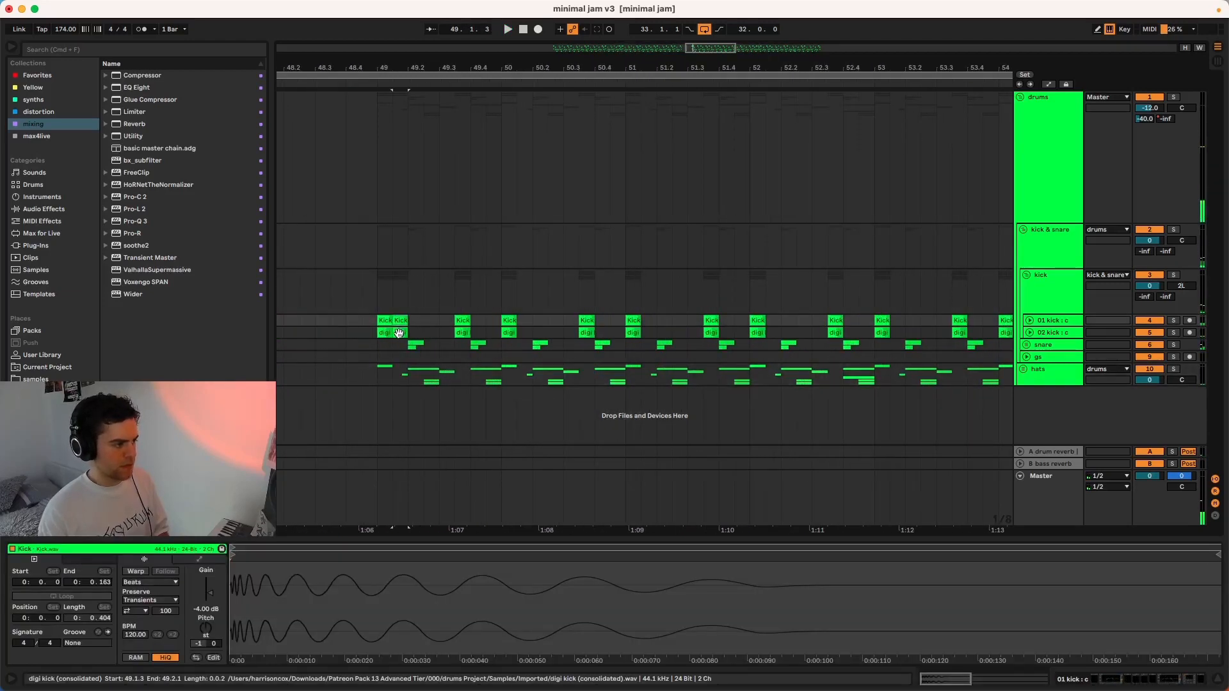
shift+click(399, 333)
key(space)
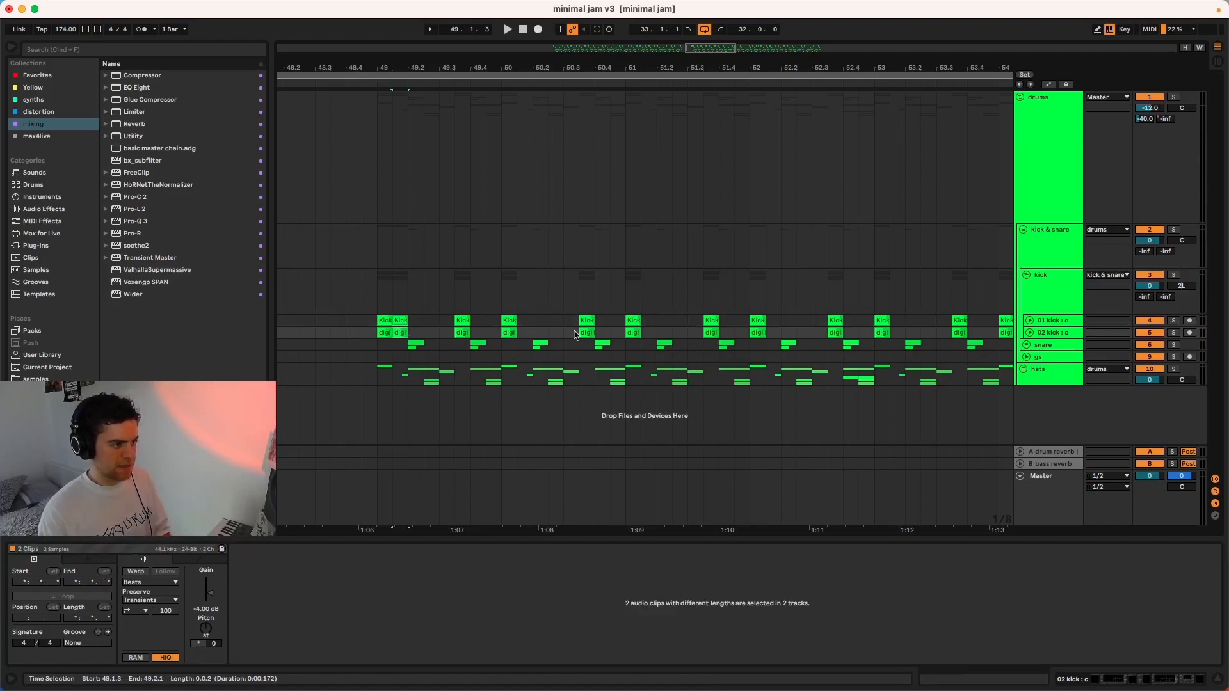
scroll(565, 334, up, 5)
scroll(529, 322, down, 5)
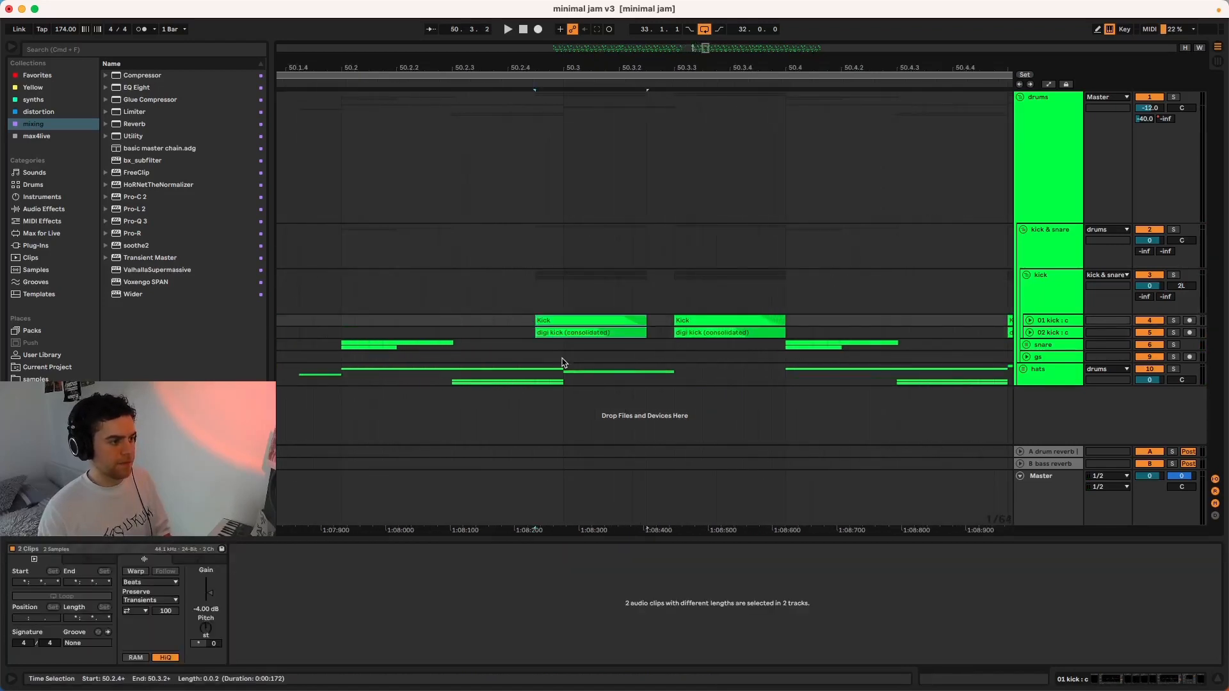
click(362, 373)
key(space)
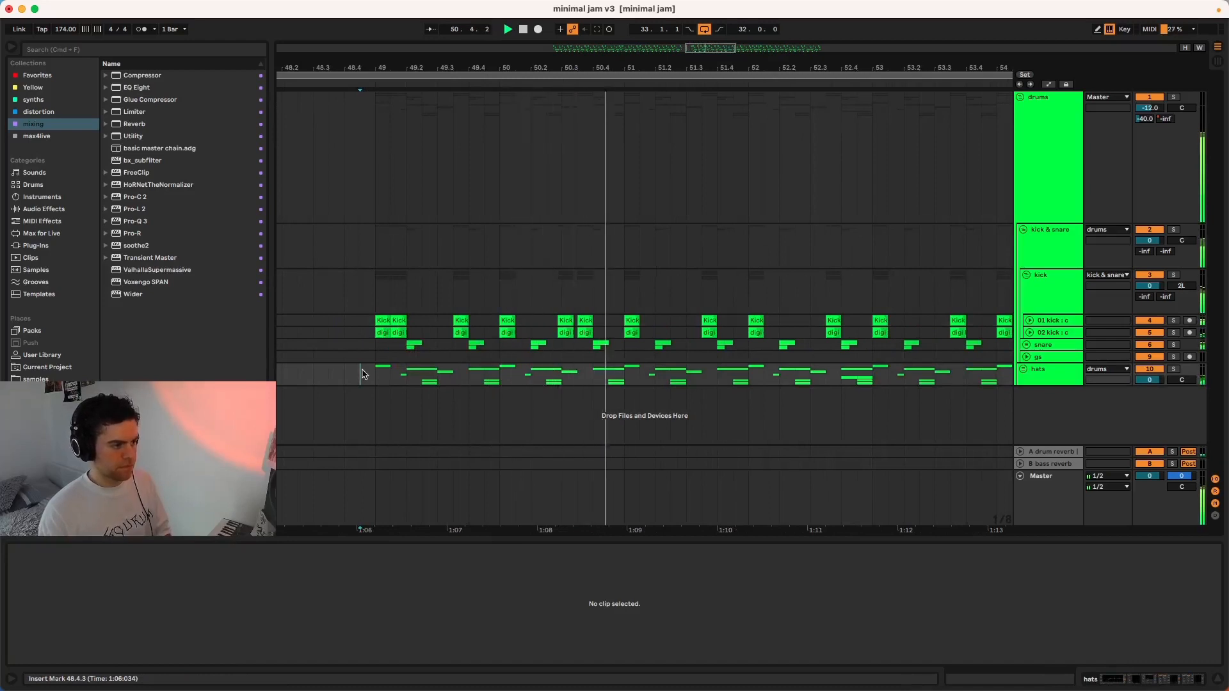
key(space)
key(space)
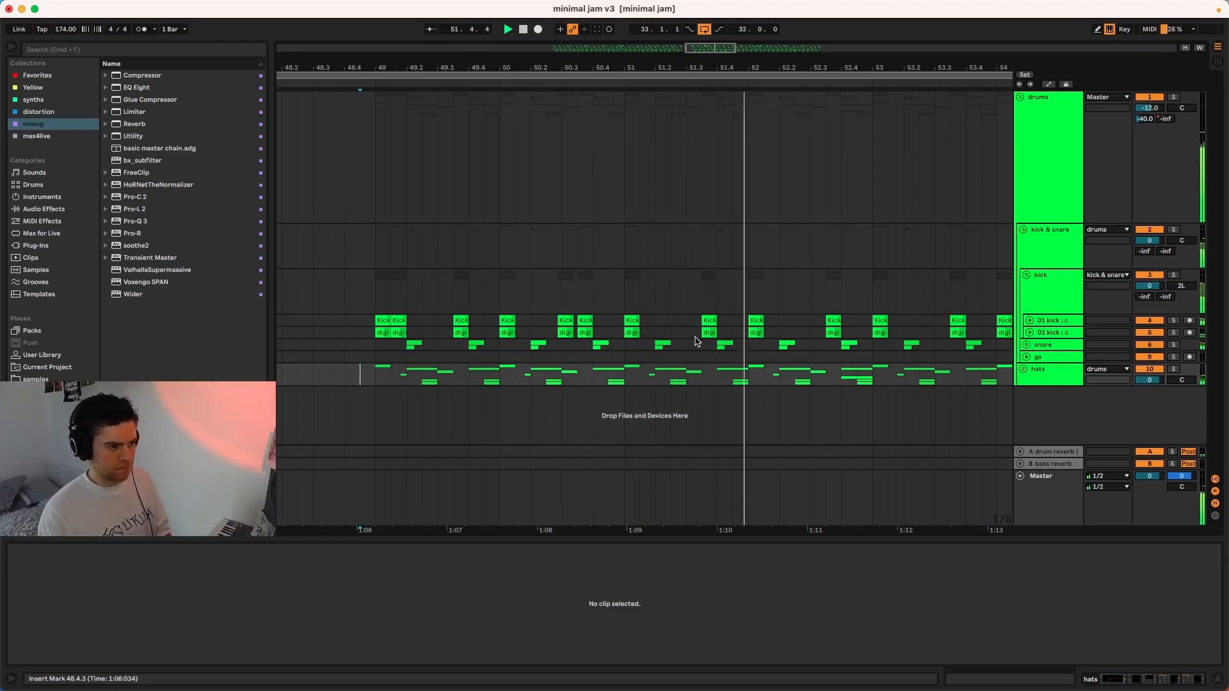
Duplicate the two bars of kick clips from bar 49 onto bars 51 and 52, and play back from 48.4.1.
scroll(696, 342, right, 2)
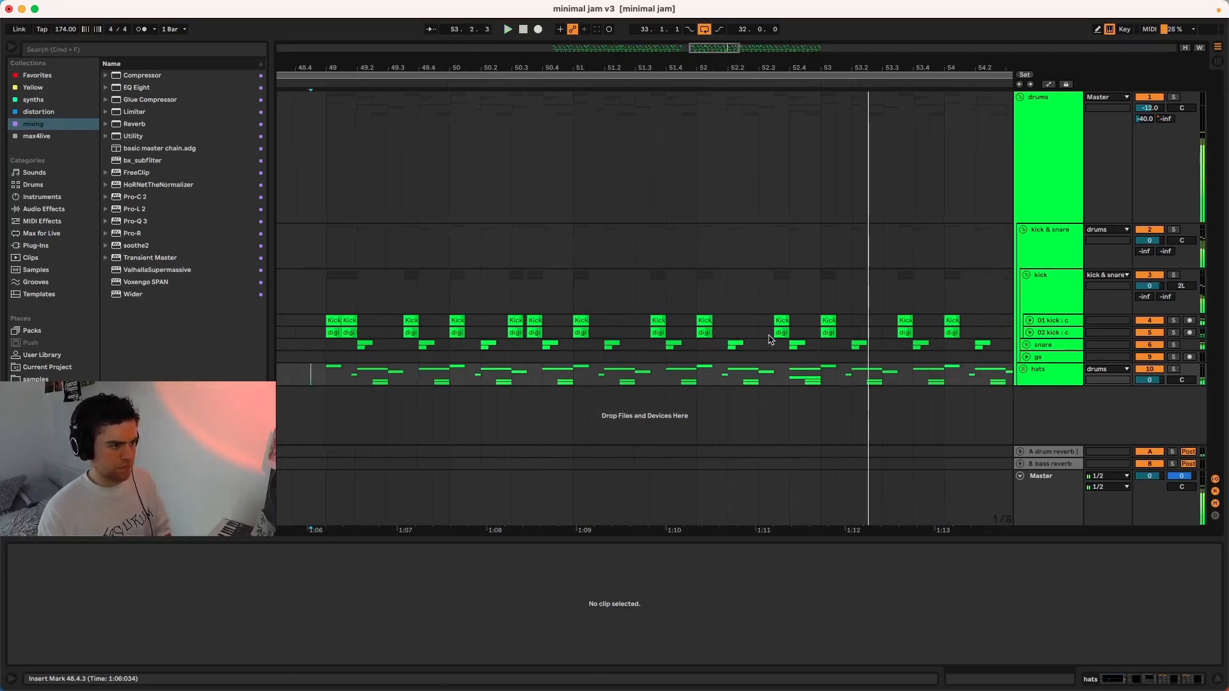
key(space)
scroll(771, 339, down, 2)
drag(444, 321, 627, 339)
key(super+d)
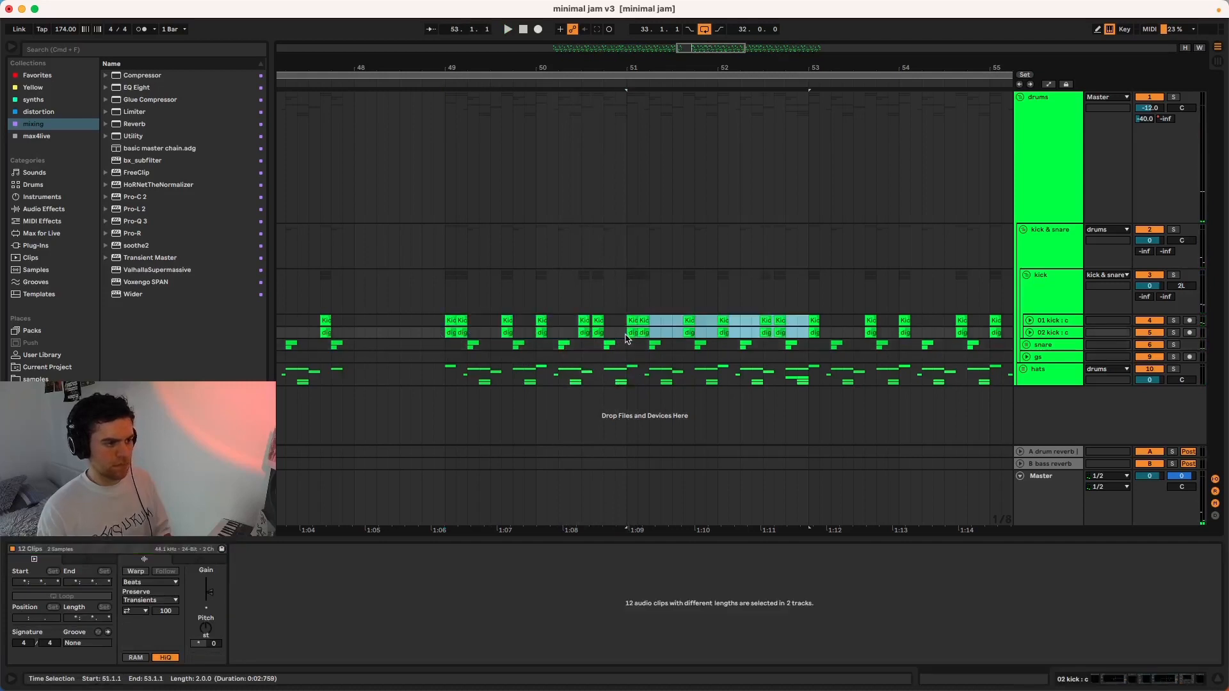
click(422, 372)
key(space)
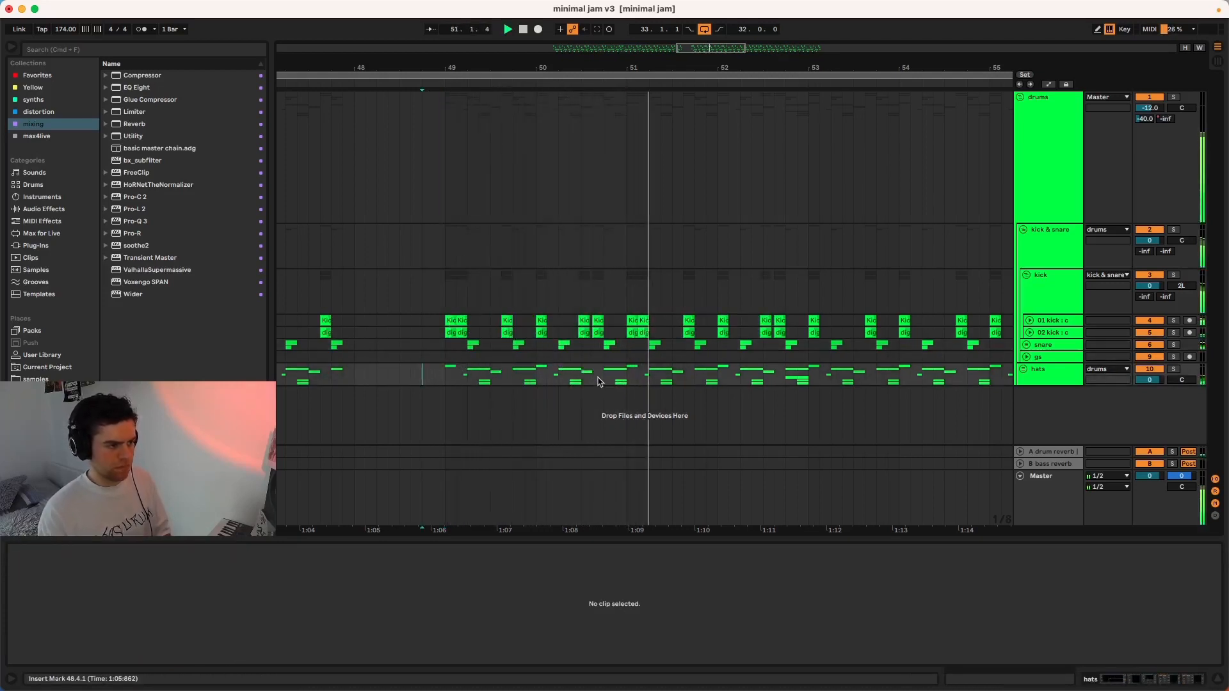
key(space)
Delete the extra Kick and digi kick clips at 51.1.3 and play back from 49.1.1.
click(644, 322)
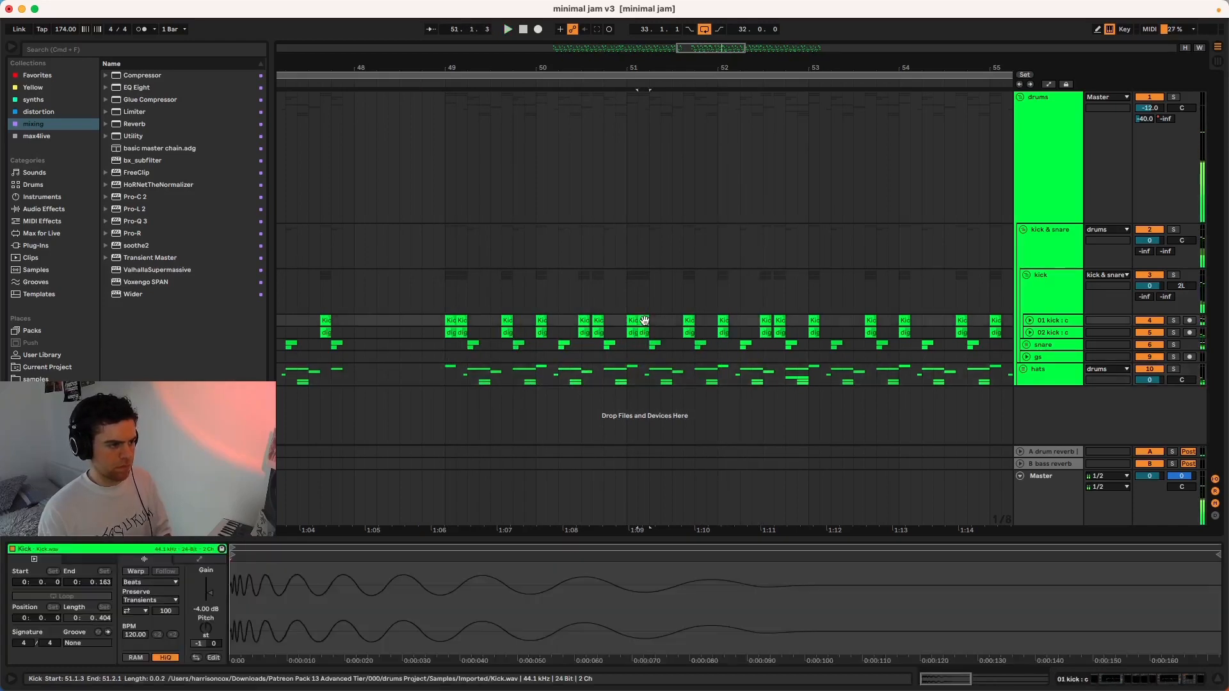
shift+click(644, 334)
key(Delete)
click(446, 369)
key(space)
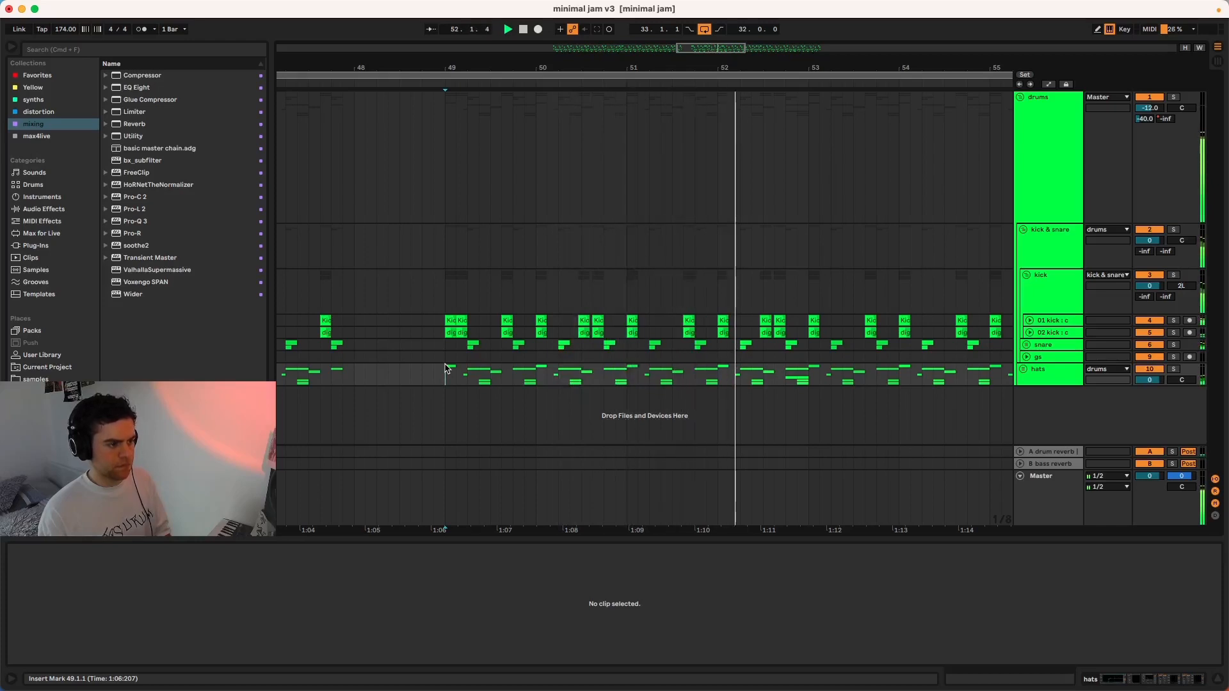
scroll(446, 369, right, 4)
scroll(446, 369, down, 4)
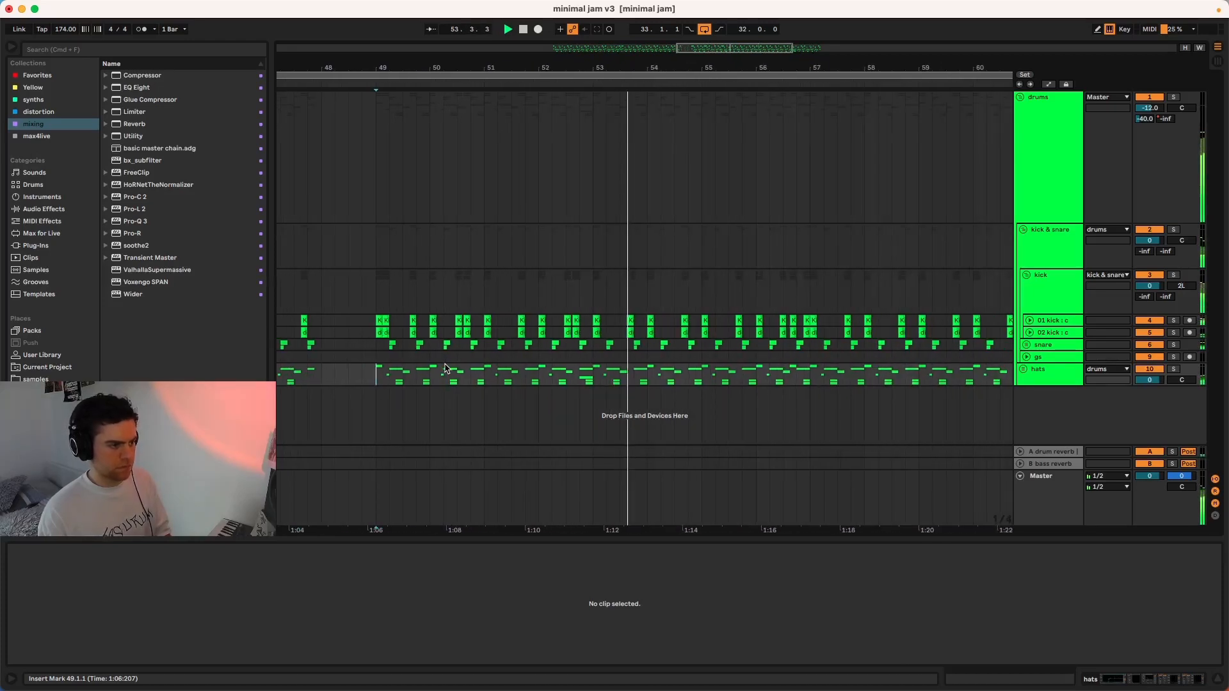
scroll(446, 368, down, 3)
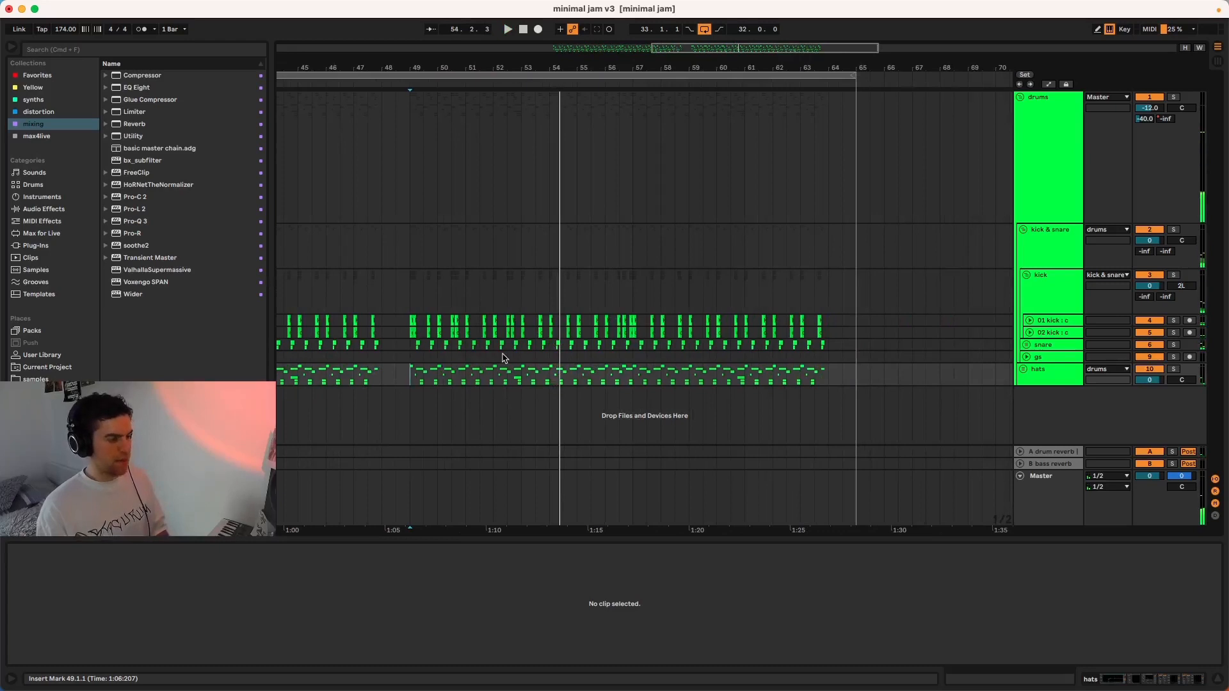
Undo the extra kick edits made from bar 49 onward.
key(super+z)
key(super+z)
Move the Kick and digi kick clips at 49.3.3 to 49.2.4 and play back from 48.4.2.
click(435, 321)
scroll(603, 324, up, 5)
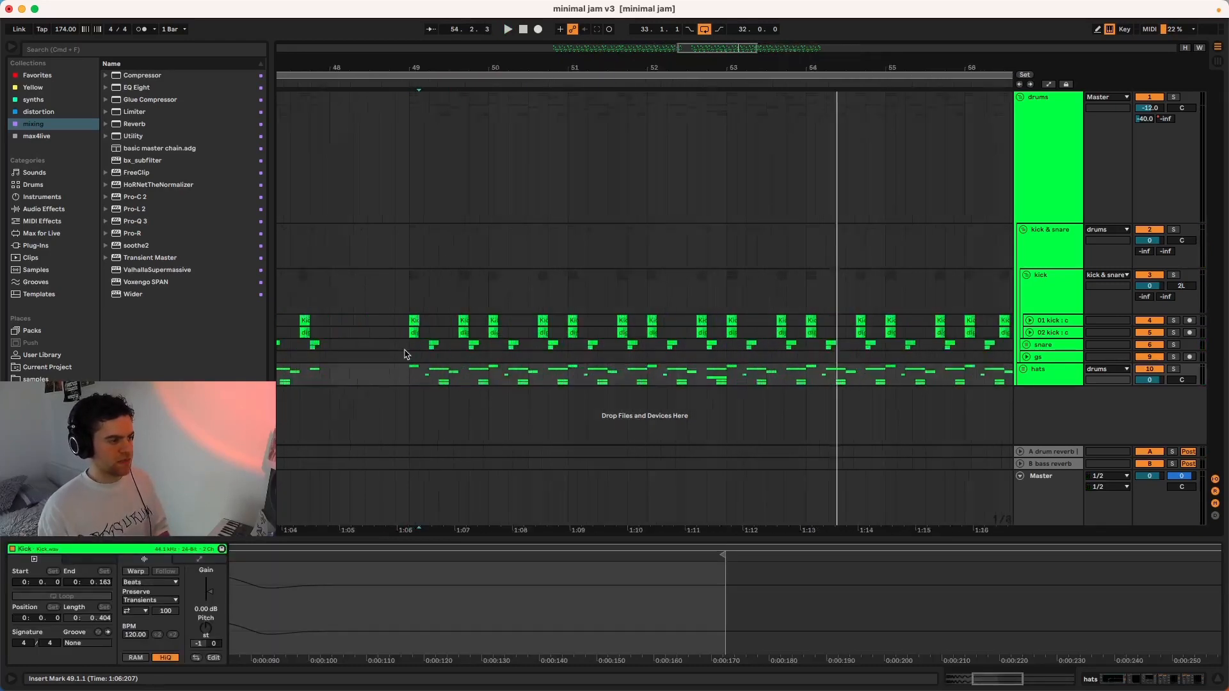
shift+click(608, 331)
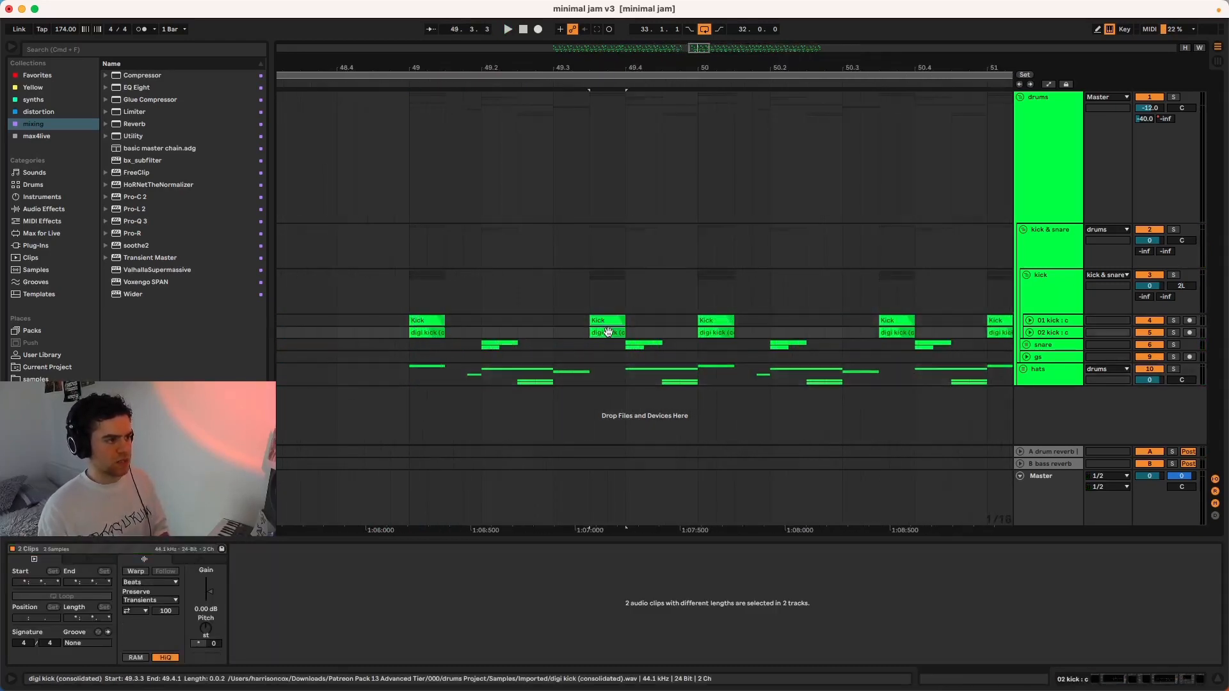
drag(611, 332, 554, 336)
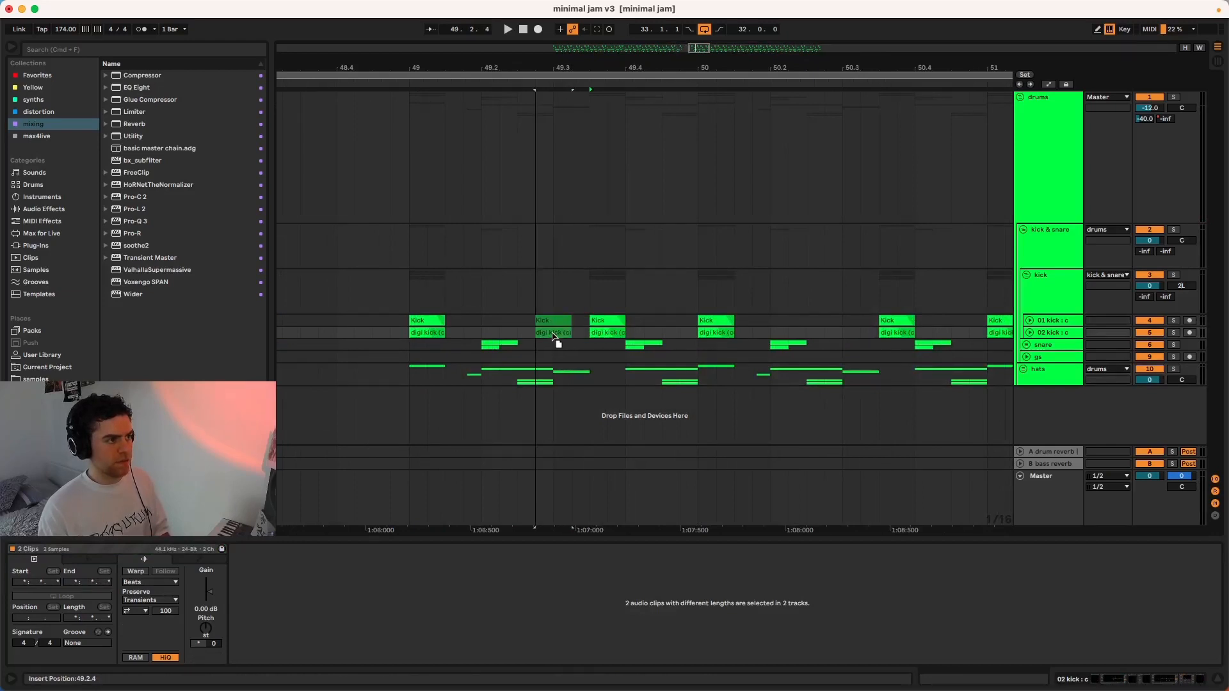
scroll(554, 336, down, 4)
click(463, 374)
key(space)
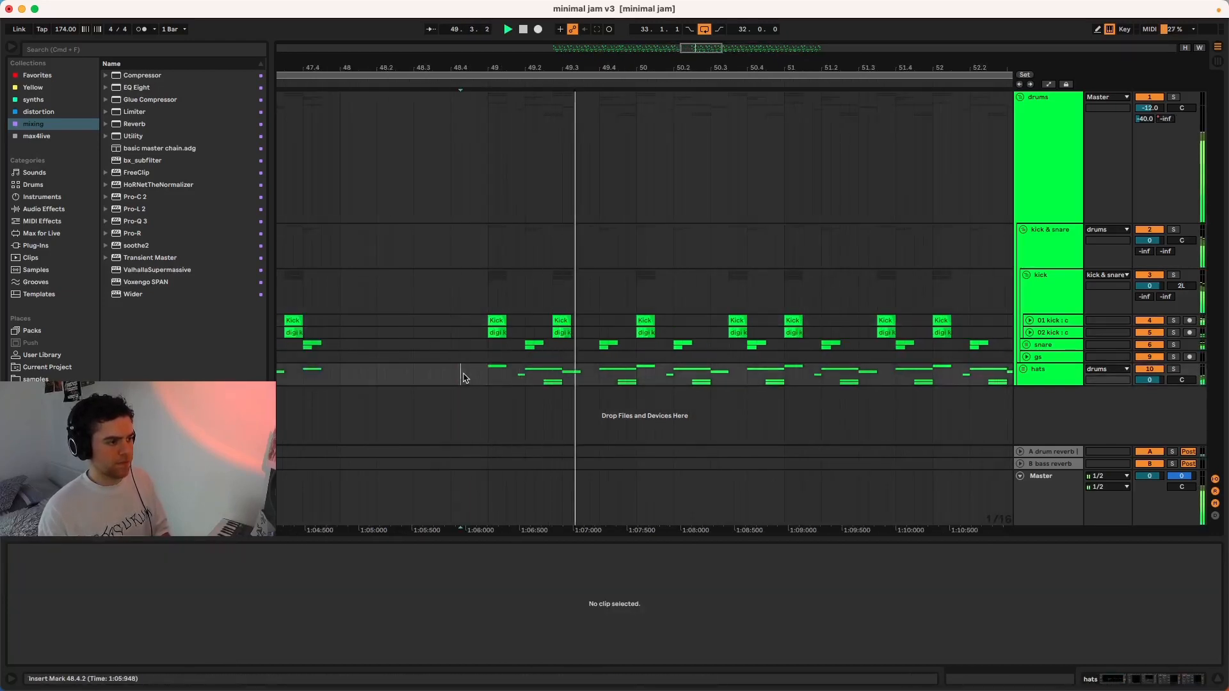
Stop playback and move the Kick and digi kick clips at 53.3.3 to 53.2.4.
scroll(463, 378, down, 5)
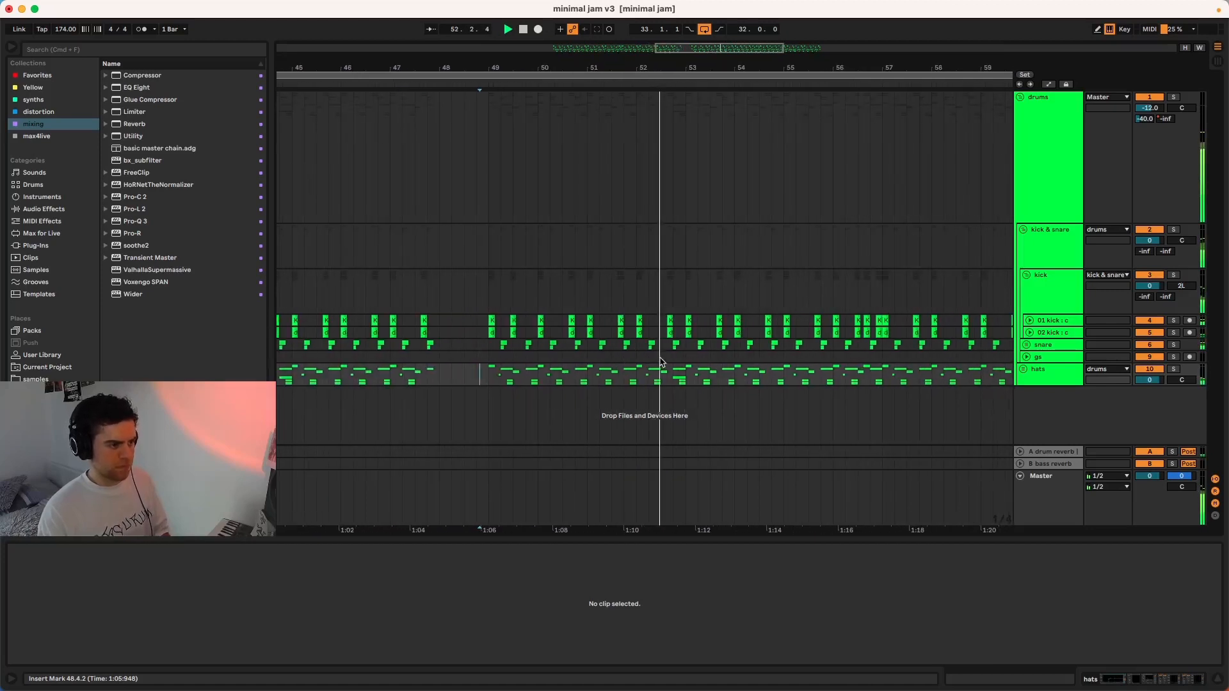
scroll(719, 329, up, 5)
key(space)
scroll(736, 322, up, 4)
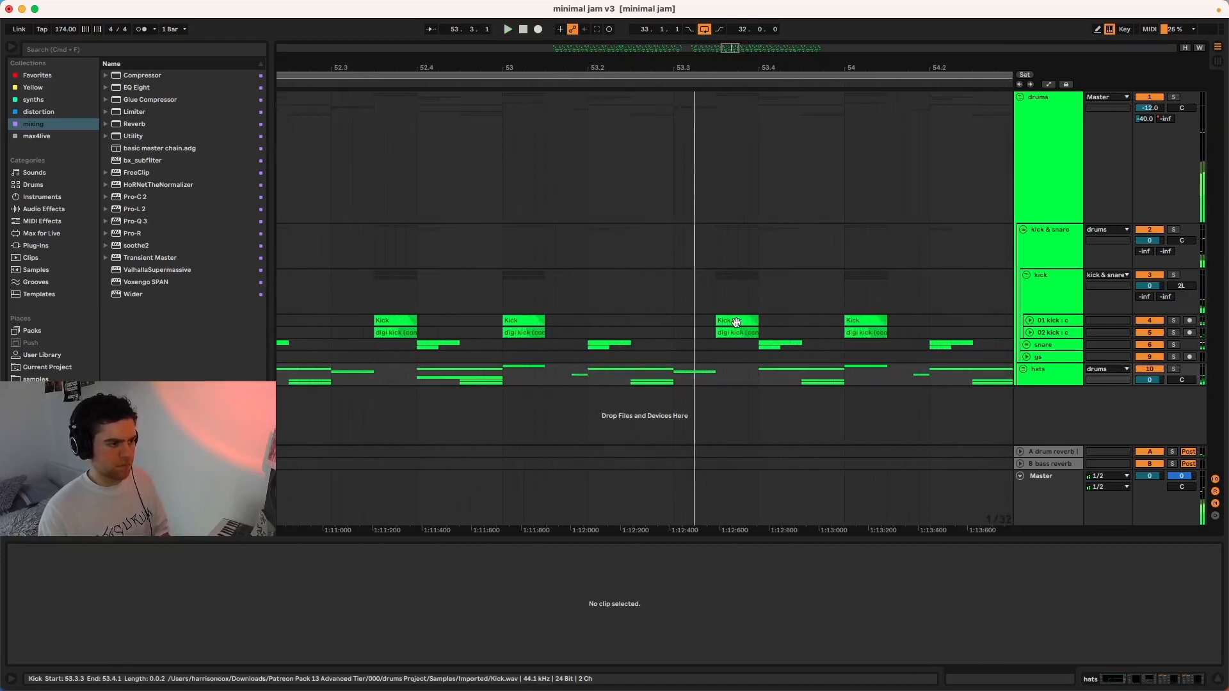
click(735, 322)
shift+click(736, 332)
drag(735, 332, 678, 339)
Play the arrangement back from 49.1.1 to check the varied kick pattern.
scroll(675, 331, down, 8)
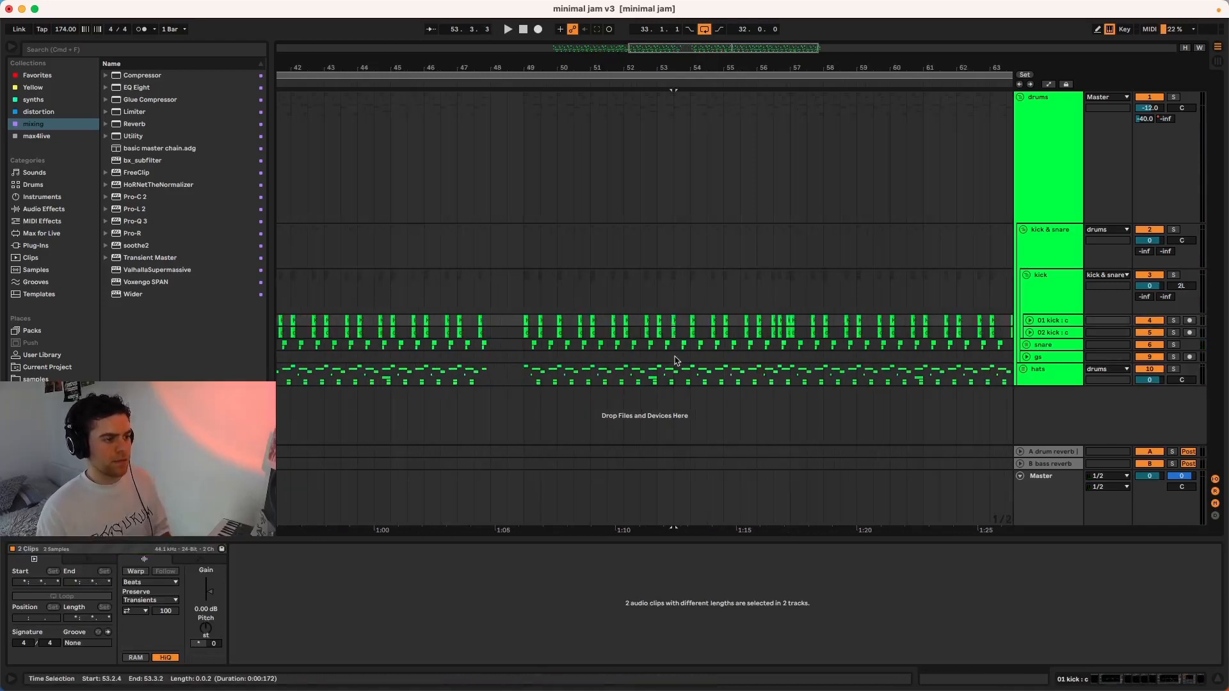
click(530, 375)
key(space)
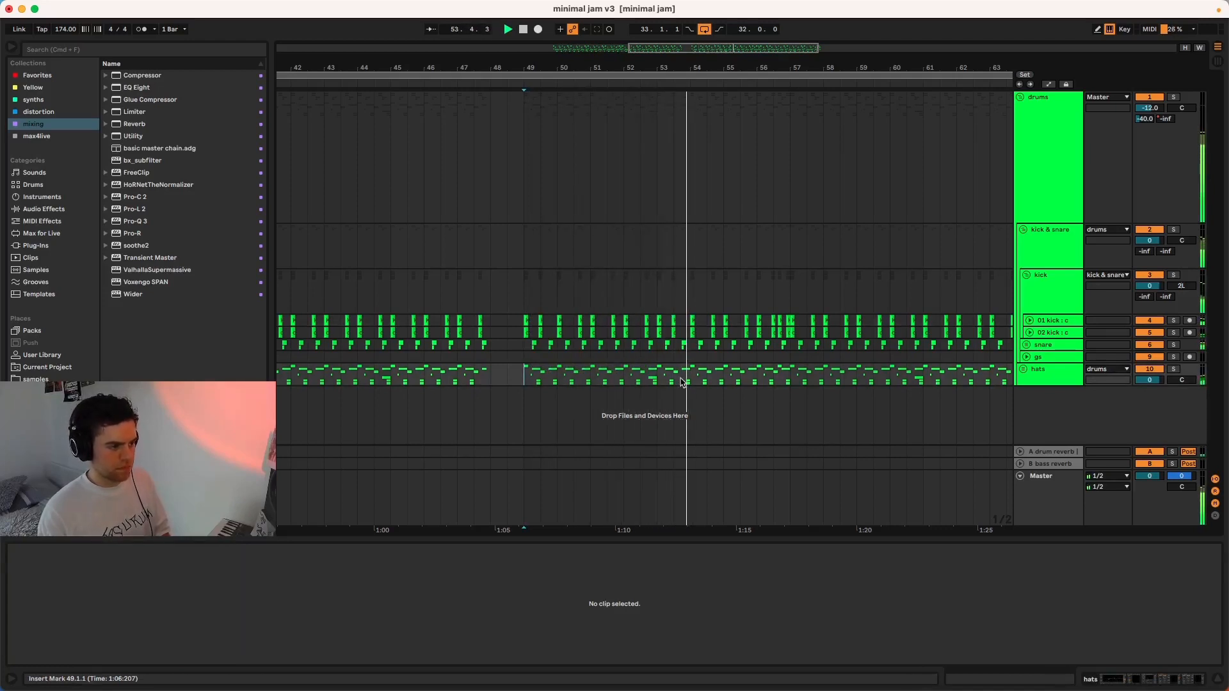
scroll(682, 382, down, 3)
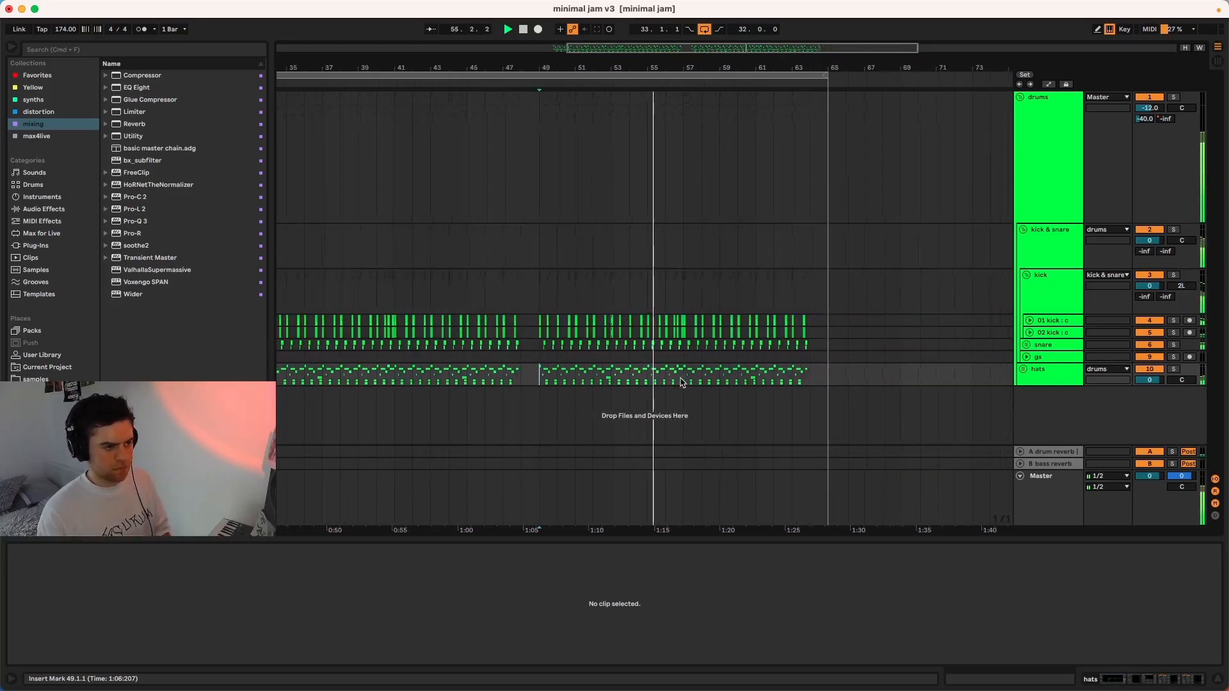
scroll(682, 382, left, 5)
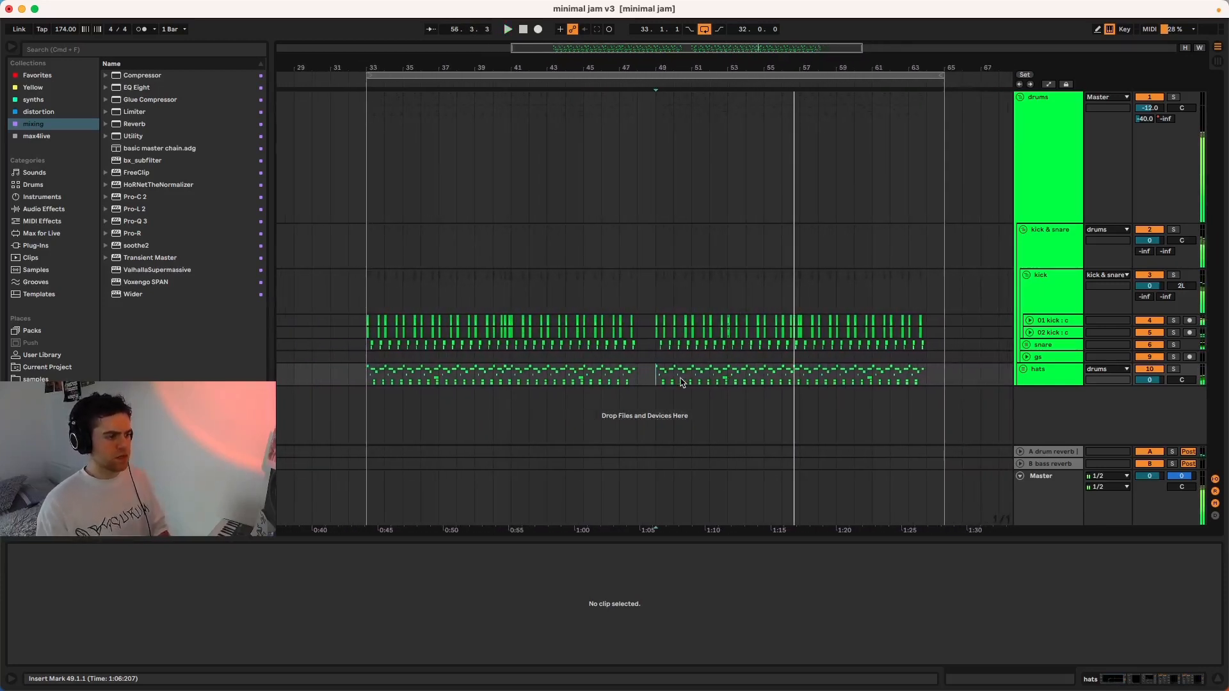
scroll(682, 382, right, 1)
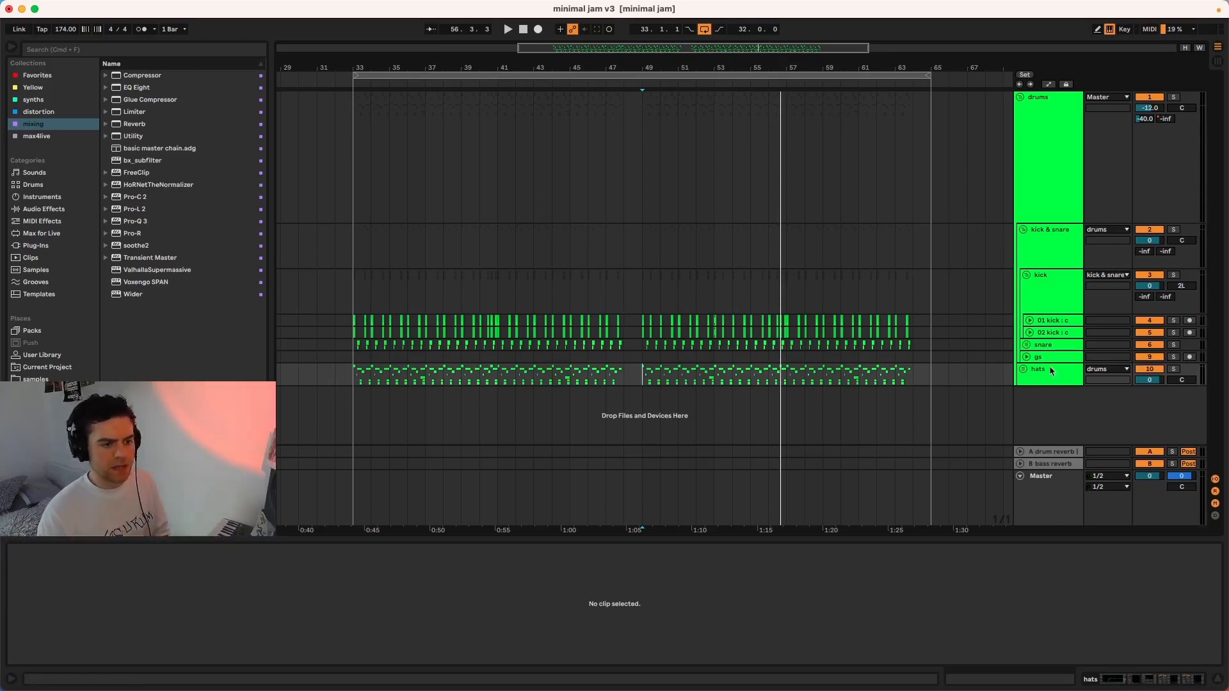
scroll(838, 338, left, 1)
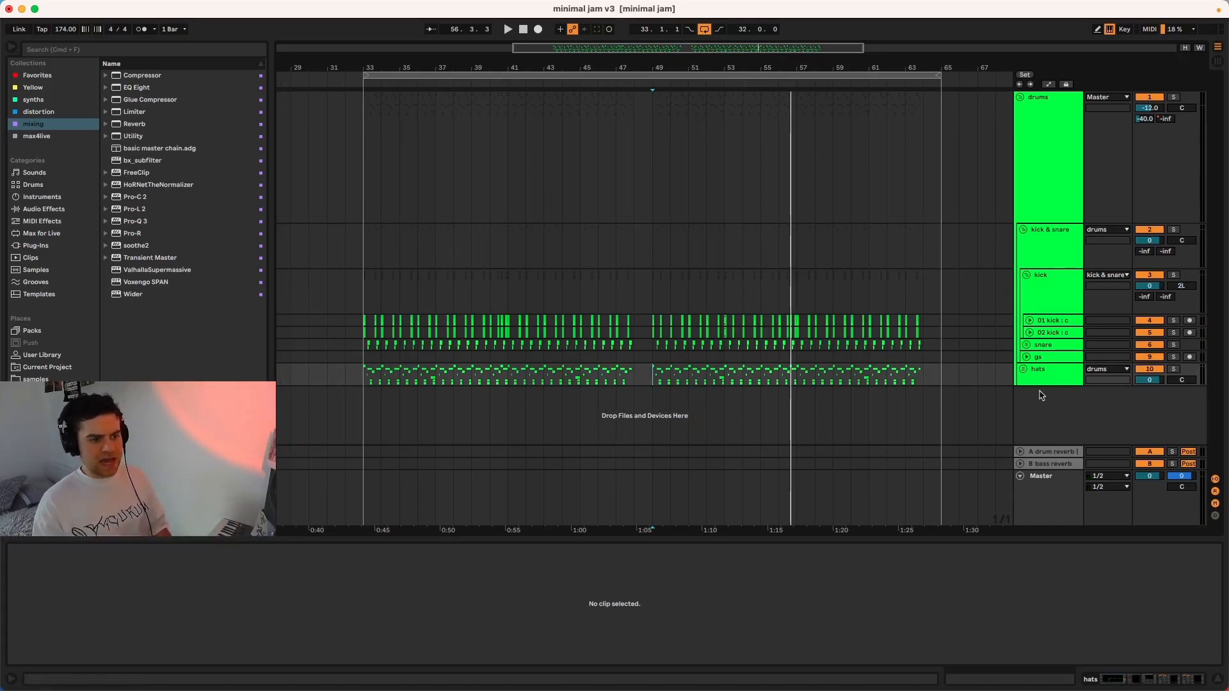
Unfold the hats group, search the samples folder for HATS and expand the Hats folder inside Drums.
click(1023, 371)
scroll(1047, 397, down, 3)
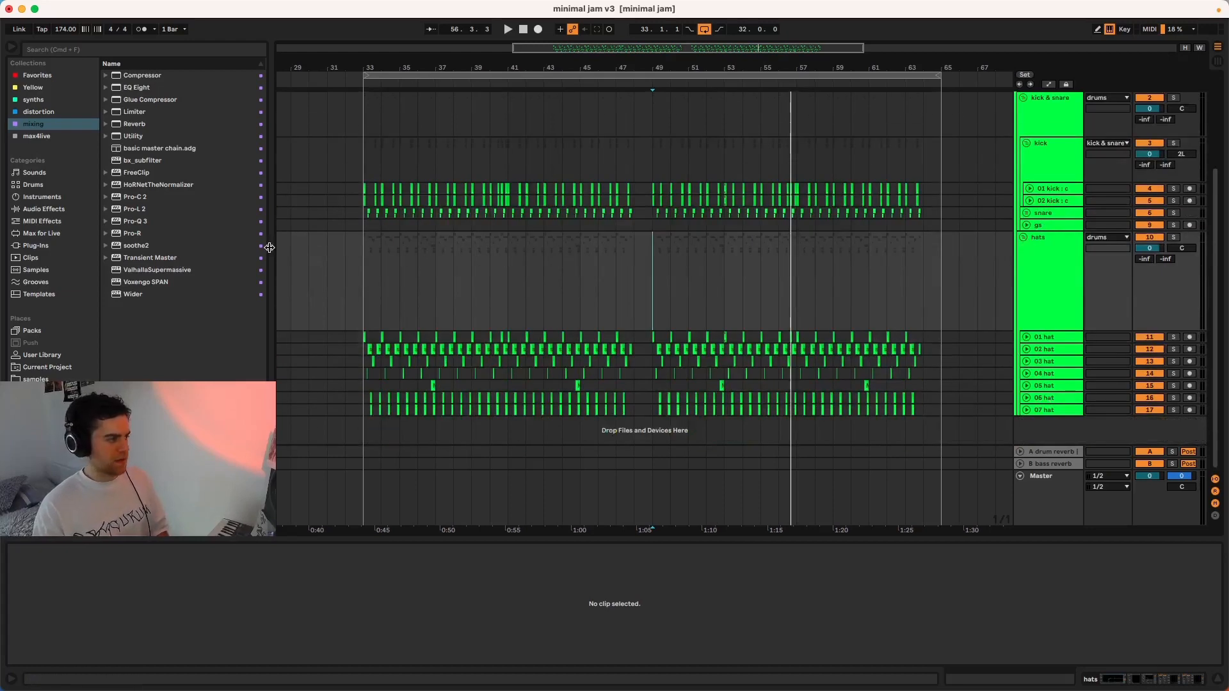
click(36, 377)
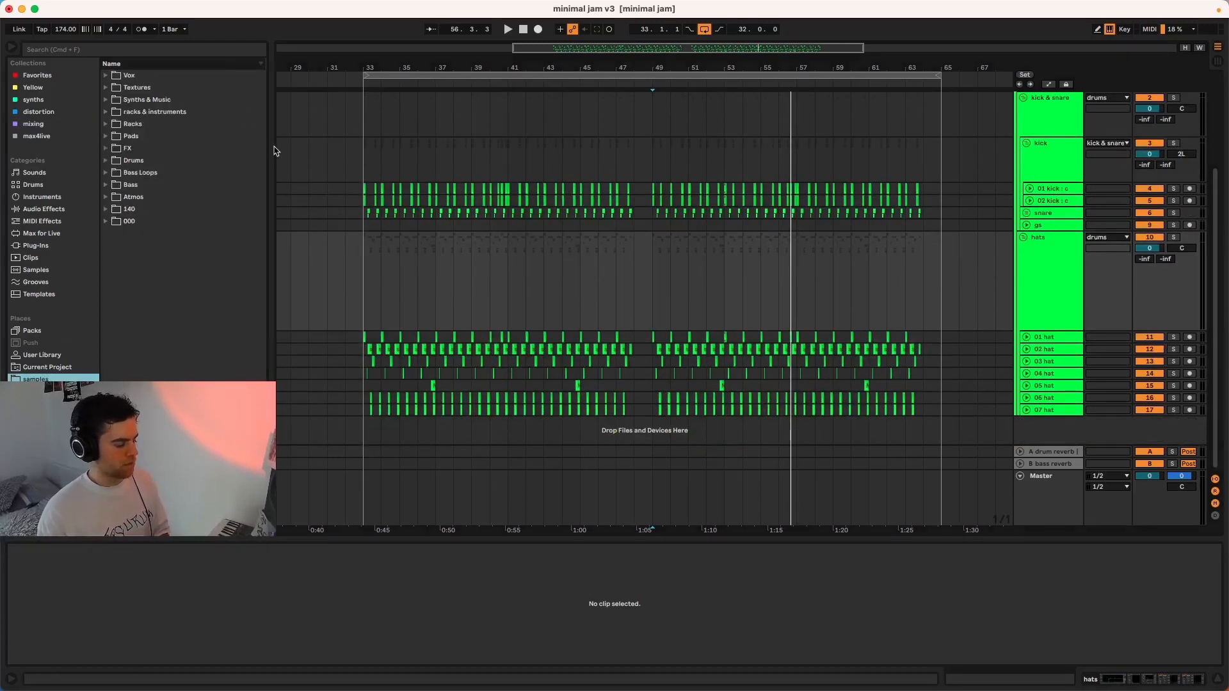
click(177, 51)
text(HAT)
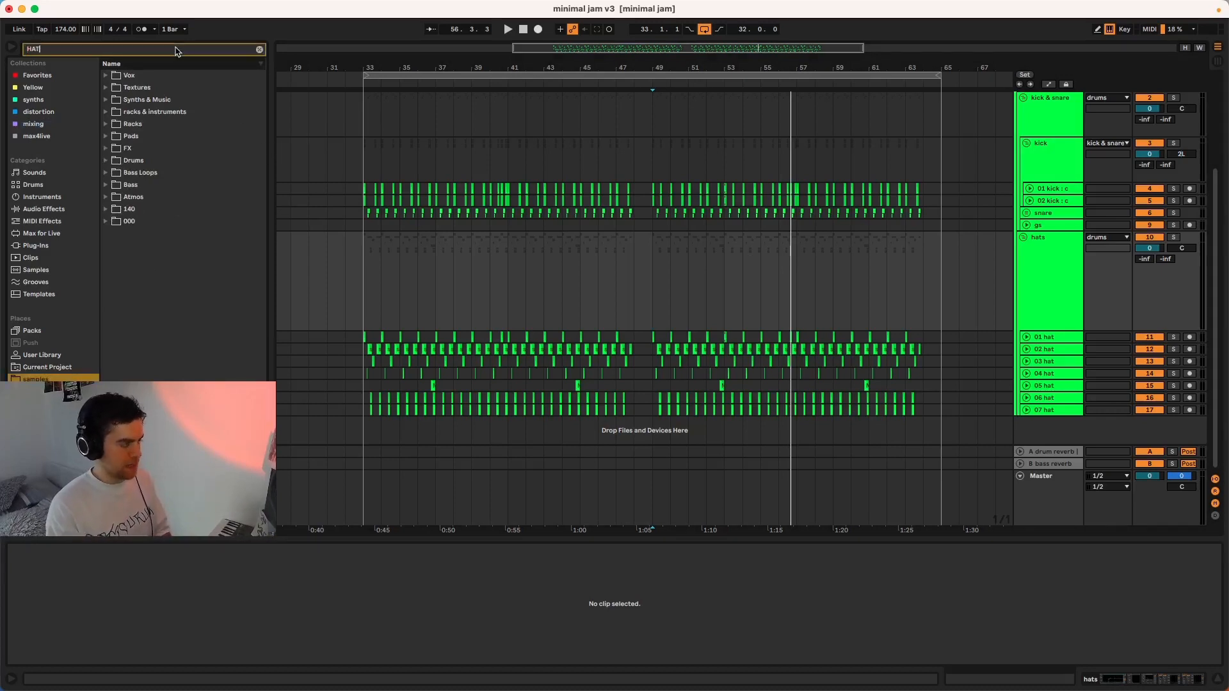
text(S)
click(107, 75)
click(114, 113)
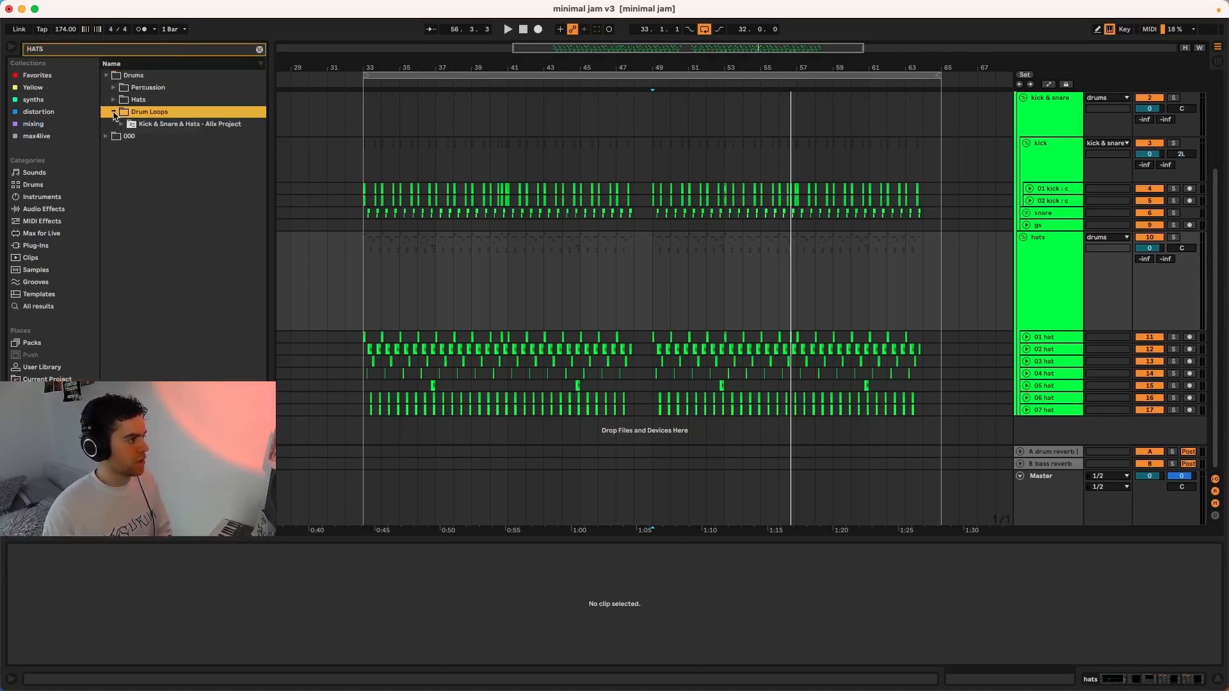
click(113, 100)
Audition the top loop samples in the Hats folder, including top loop 39, 37, 9 and 7.
click(181, 185)
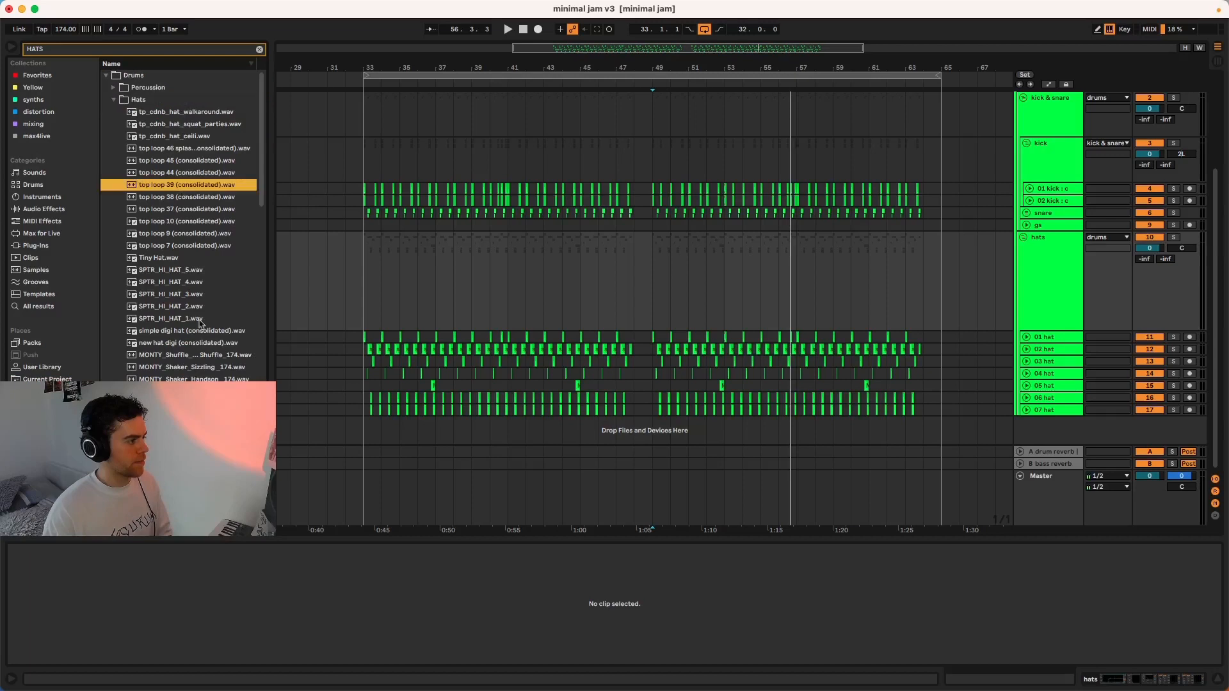
scroll(205, 308, down, 8)
scroll(213, 286, up, 10)
click(203, 211)
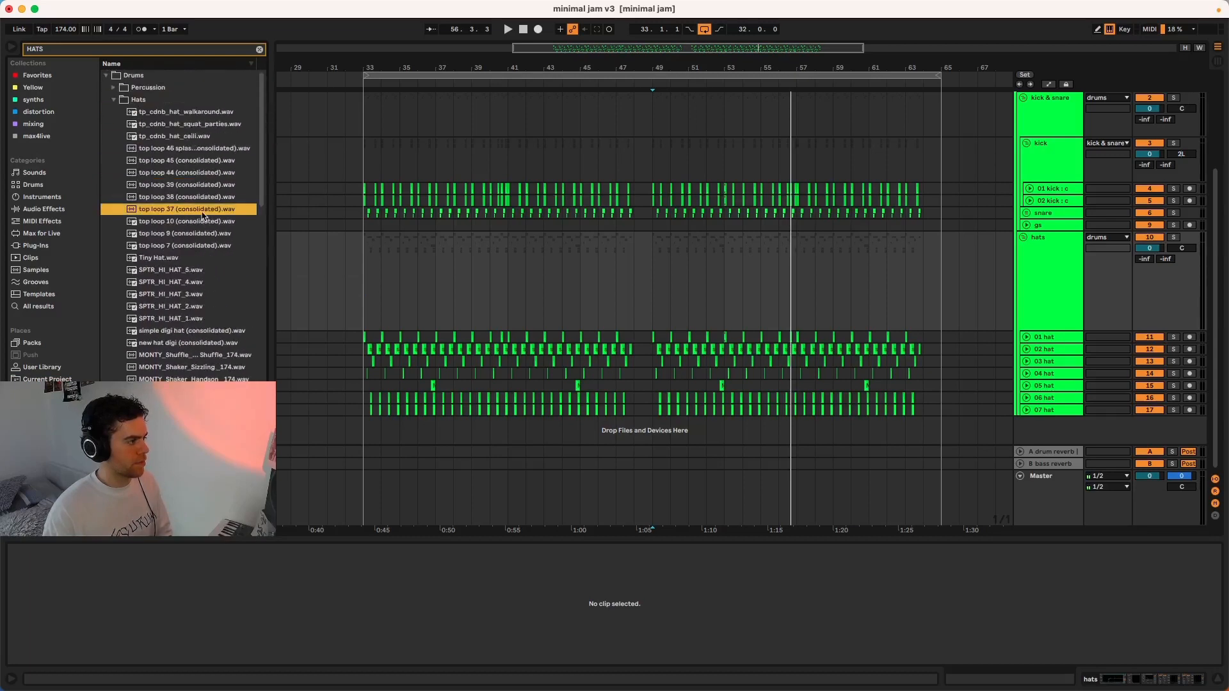
click(213, 234)
click(217, 246)
scroll(218, 249, down, 5)
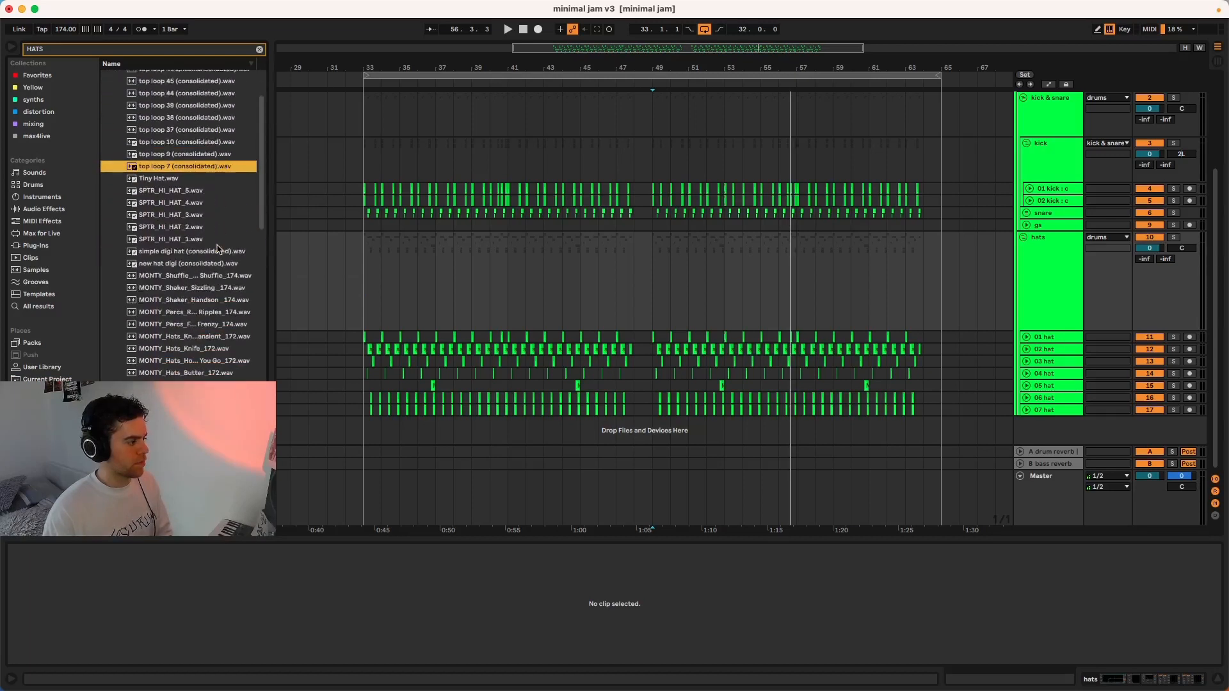
scroll(218, 249, up, 1)
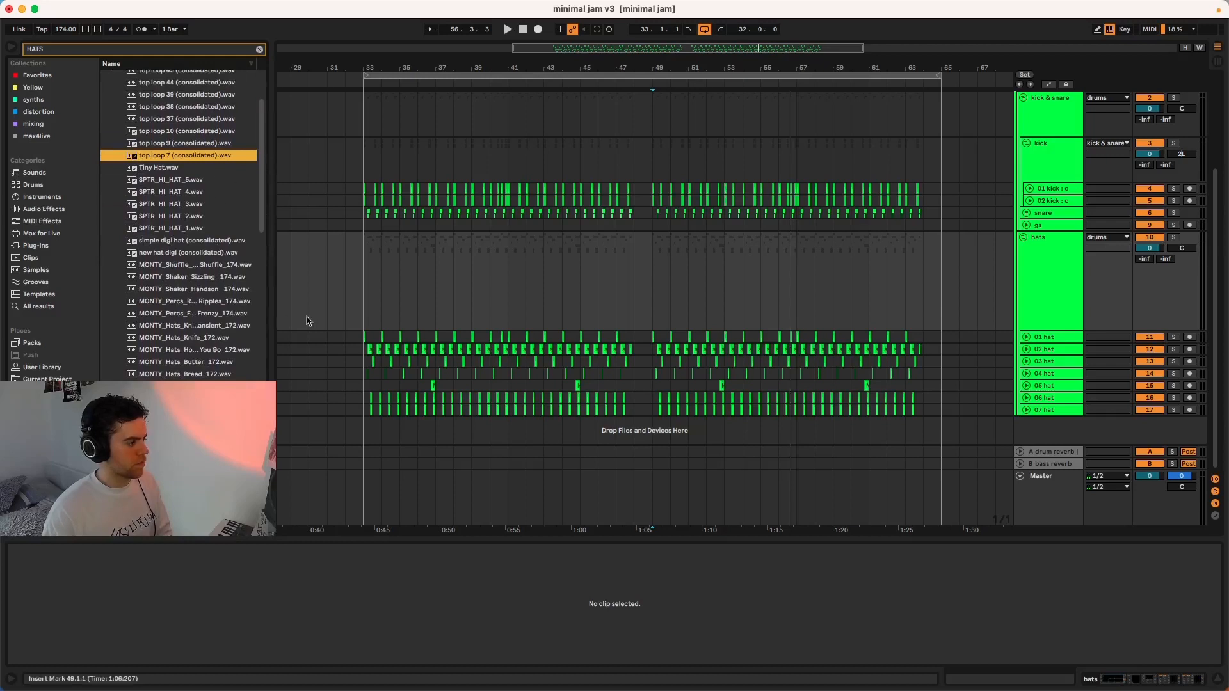
Audition further hat samples down the list, including BTP_HYROGLIFICS_HAT_10, Clean Vintage Hat and the clean hats loop.
scroll(218, 257, down, 12)
click(204, 237)
scroll(204, 236, down, 8)
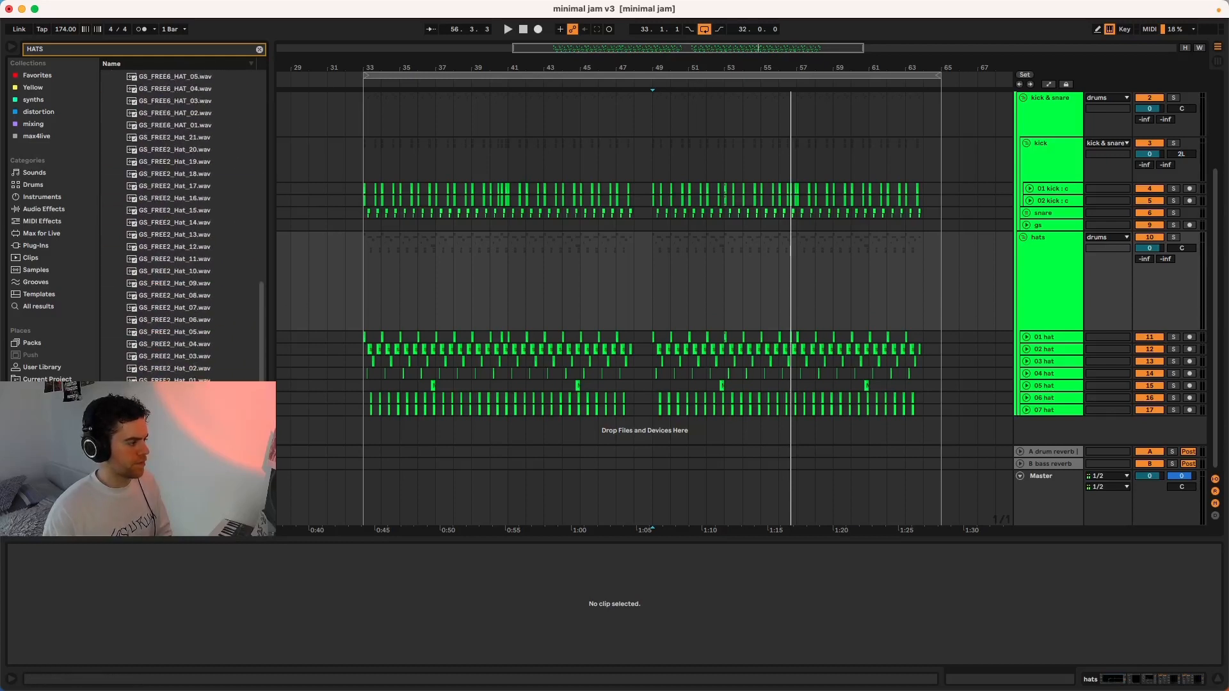
scroll(205, 230, down, 7)
click(205, 231)
click(202, 303)
scroll(220, 270, down, 6)
click(218, 319)
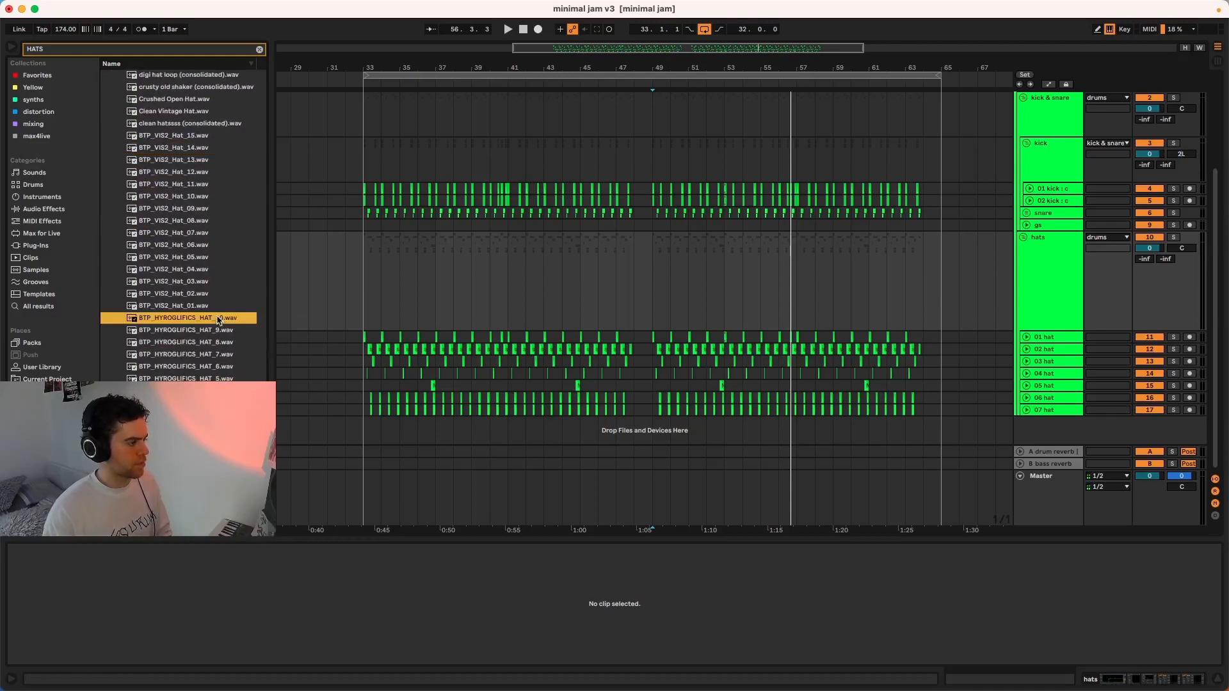
scroll(219, 267, up, 4)
click(217, 224)
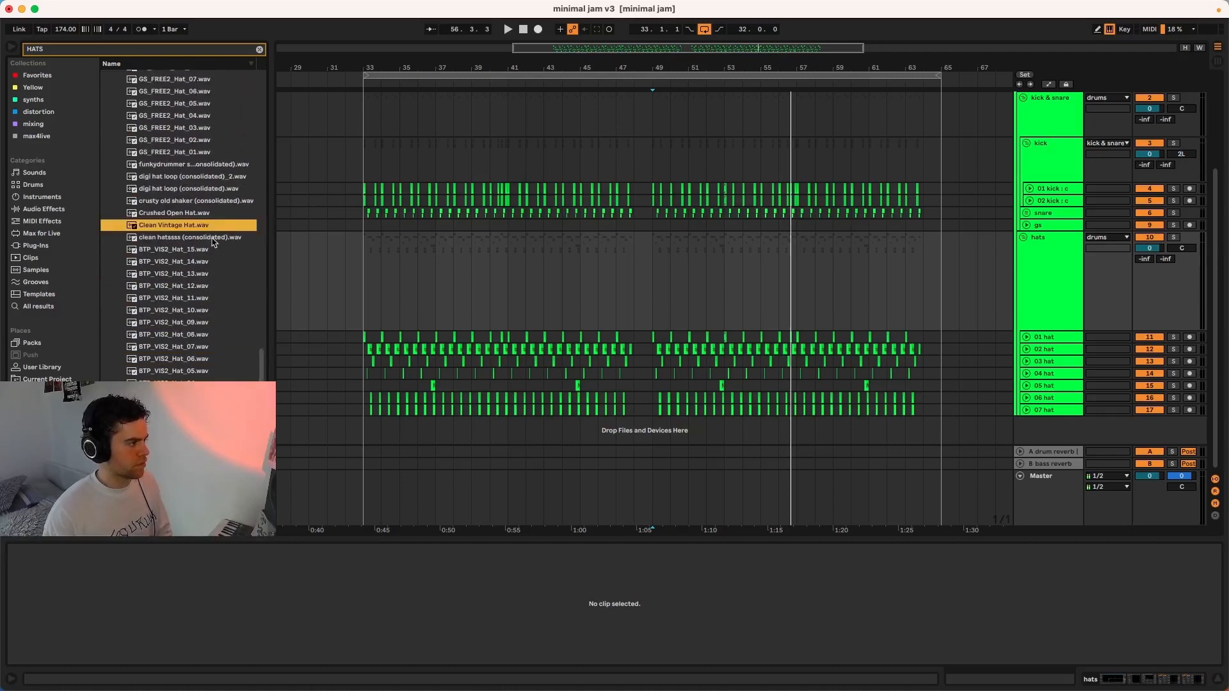
click(213, 236)
Audition the HYROGLIFICS lock one-shot, light 16 shaker and MONTY samples, including MONTY_Shaker_Sizzling_174.
scroll(208, 218, up, 8)
click(206, 202)
scroll(206, 203, up, 4)
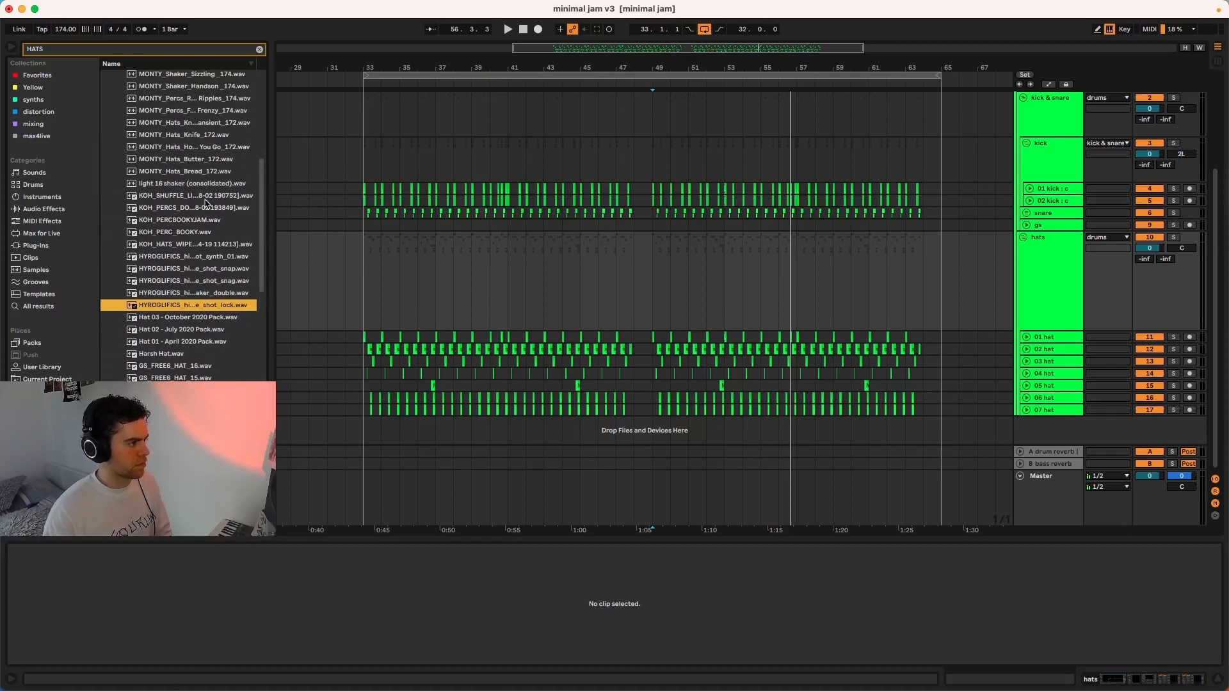
click(206, 204)
scroll(202, 205, up, 2)
click(192, 207)
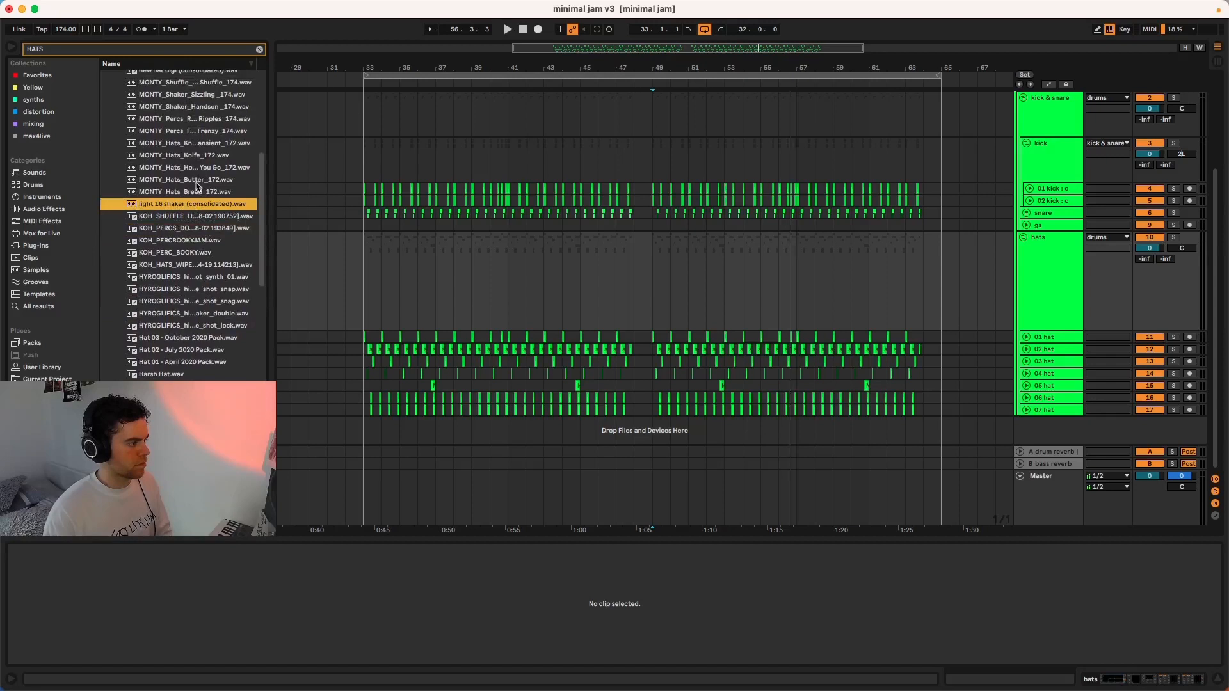
click(196, 182)
scroll(195, 184, up, 5)
click(194, 217)
scroll(195, 215, up, 3)
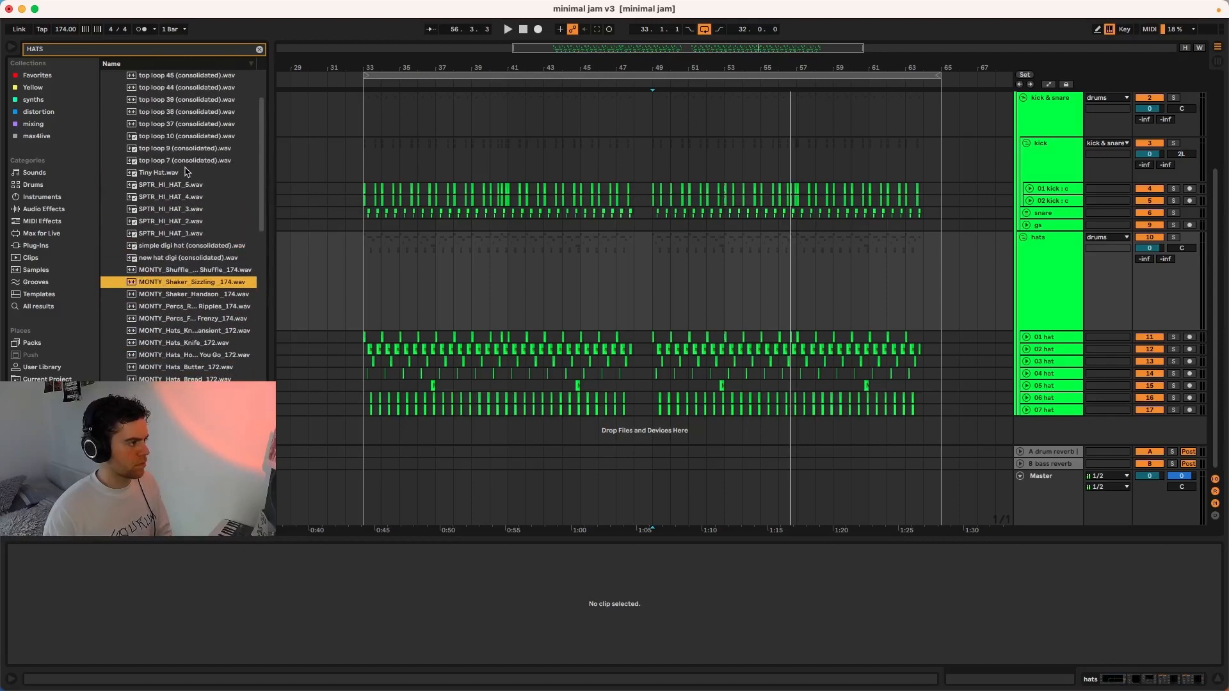
Audition the top loops again in sequence from top loop 37 through 10 and 9 to 7.
scroll(187, 179, up, 3)
click(188, 190)
key(Down)
key(Down)
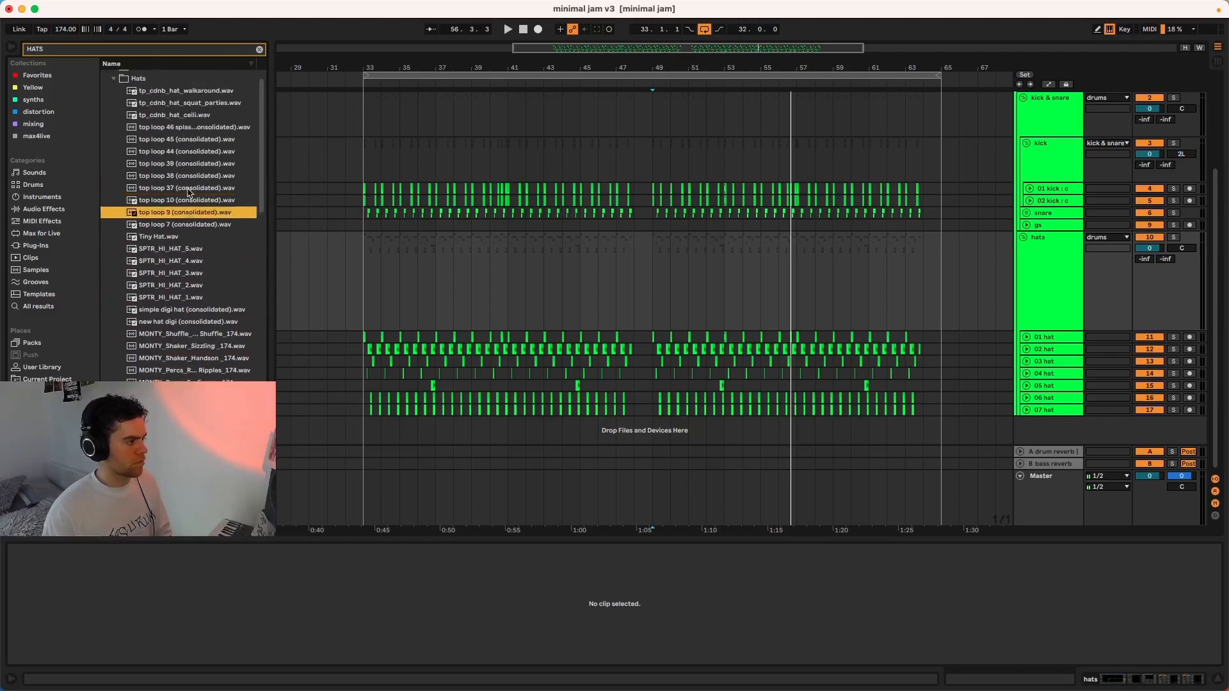
key(Down)
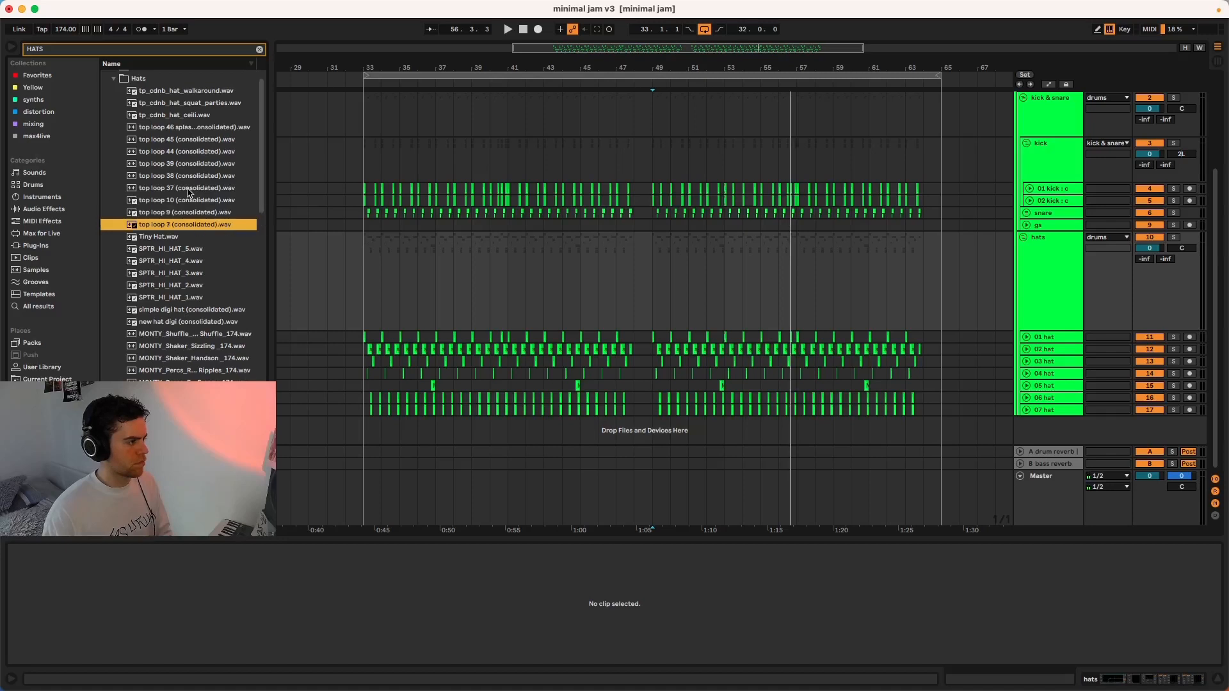
Place top loop 7 at 49.1.1 on a new track inside the hats group and play back from 48.1.1.
drag(198, 229, 655, 426)
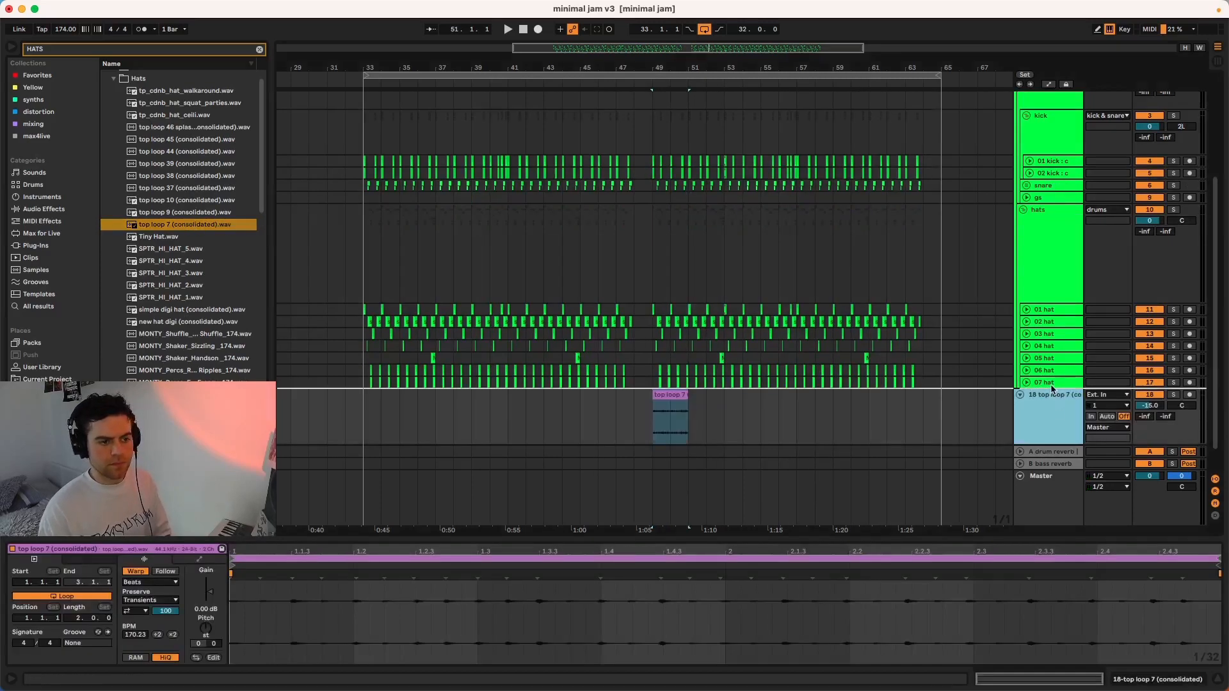
click(644, 423)
scroll(644, 423, up, 5)
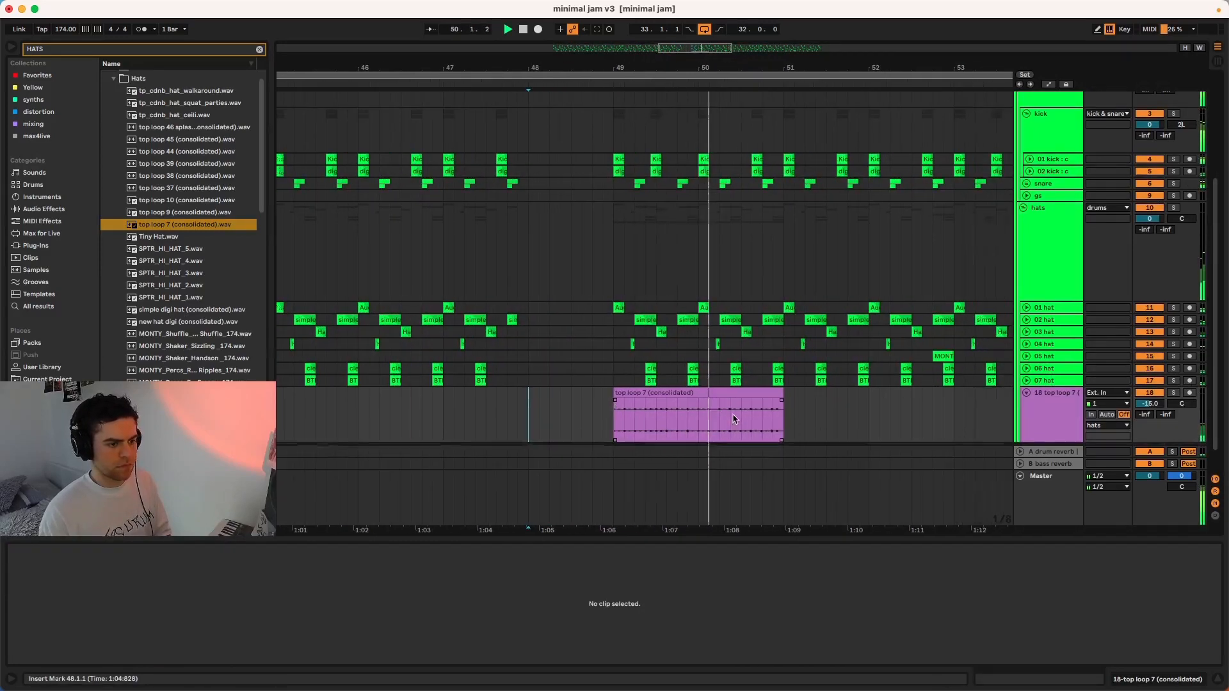
scroll(706, 416, down, 2)
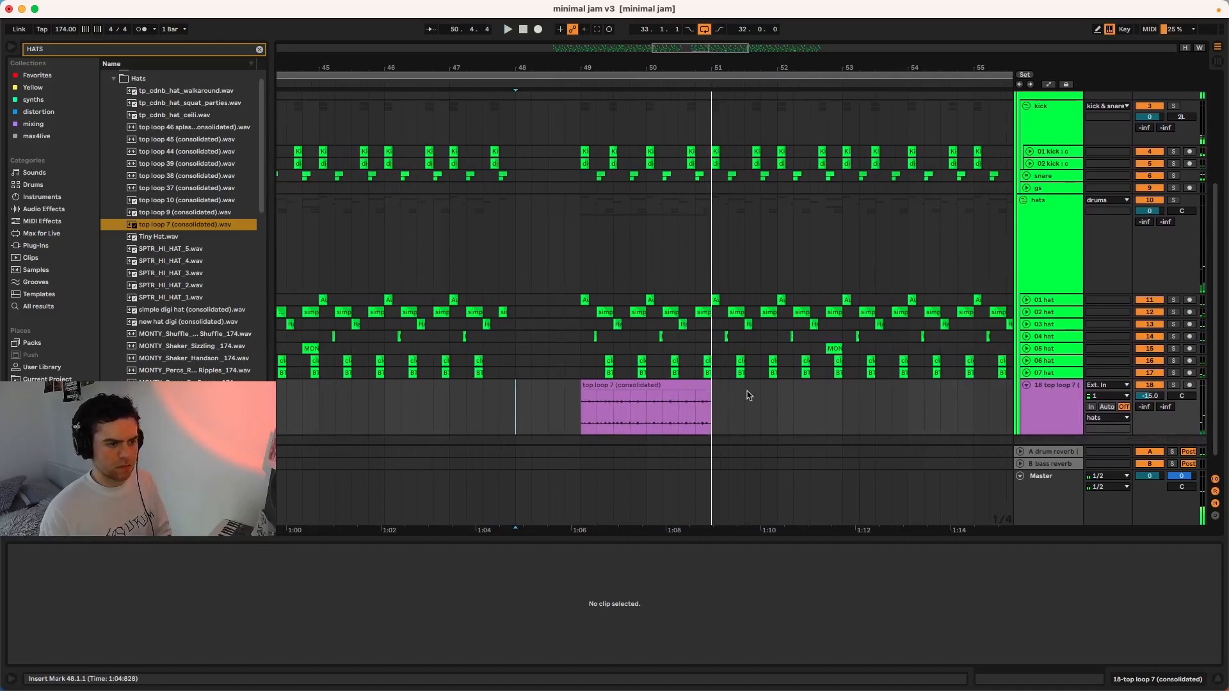
Double the top loop 7 clip's original tempo to 340.45 BPM and play back from 49.1.1.
scroll(746, 395, up, 5)
scroll(736, 394, right, 1)
click(723, 393)
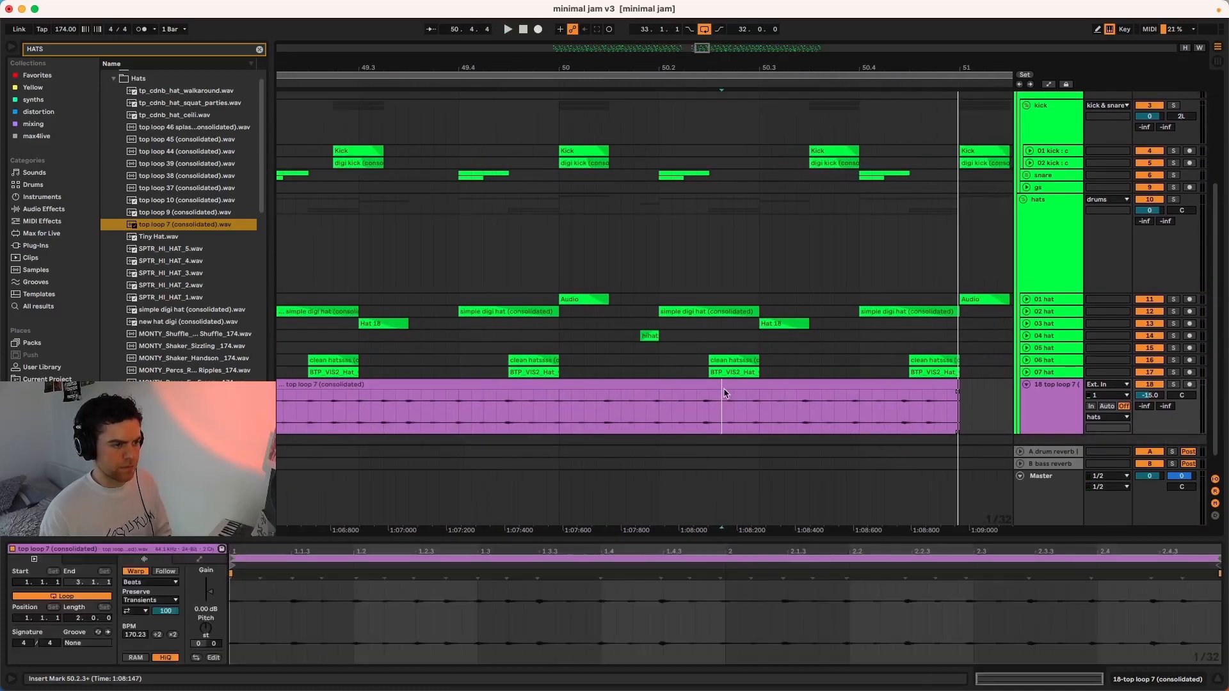
click(723, 384)
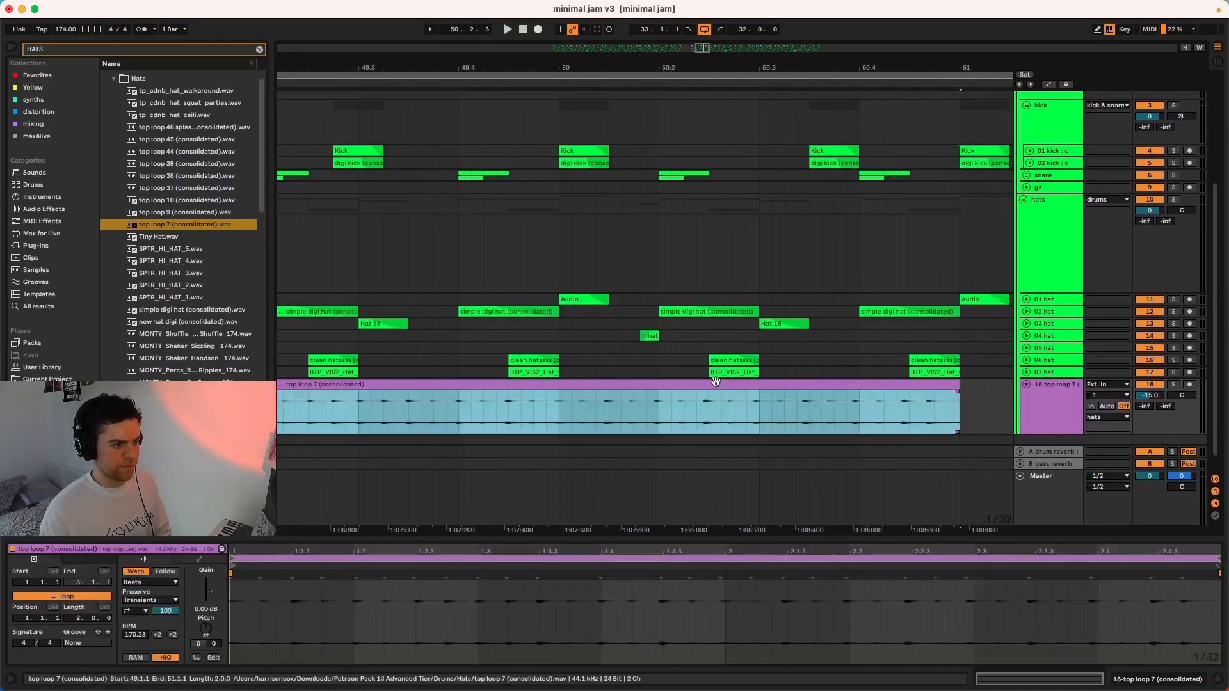
click(173, 637)
scroll(548, 269, down, 3)
click(441, 402)
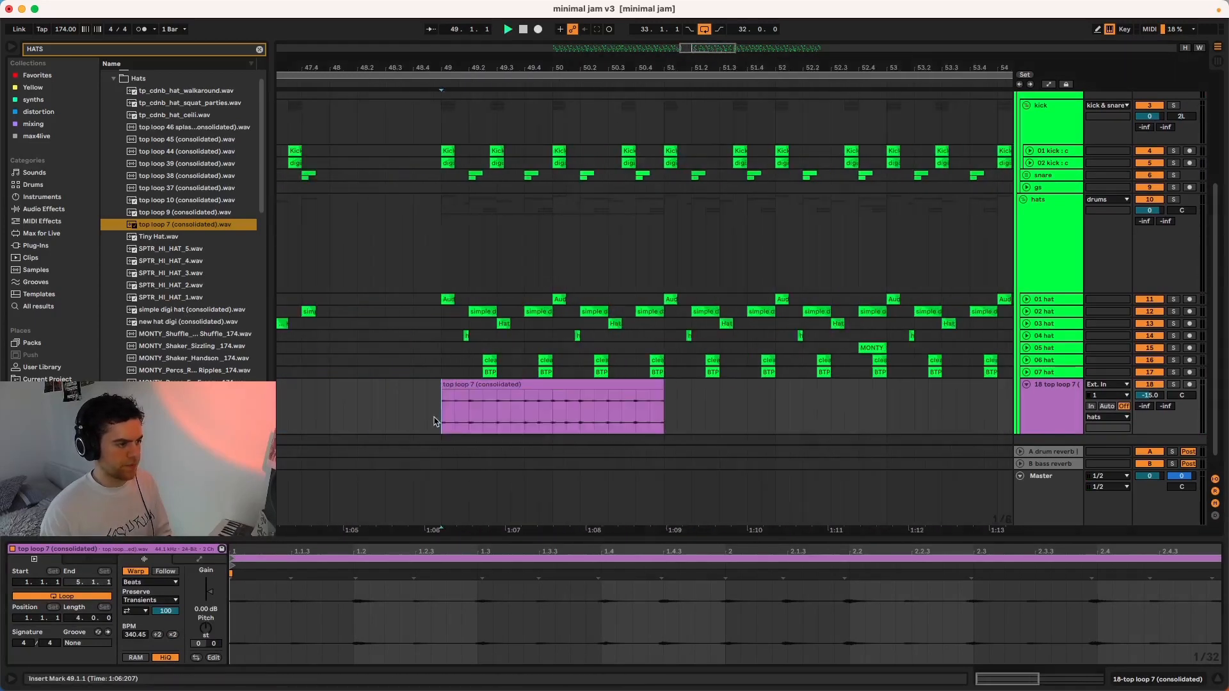
key(space)
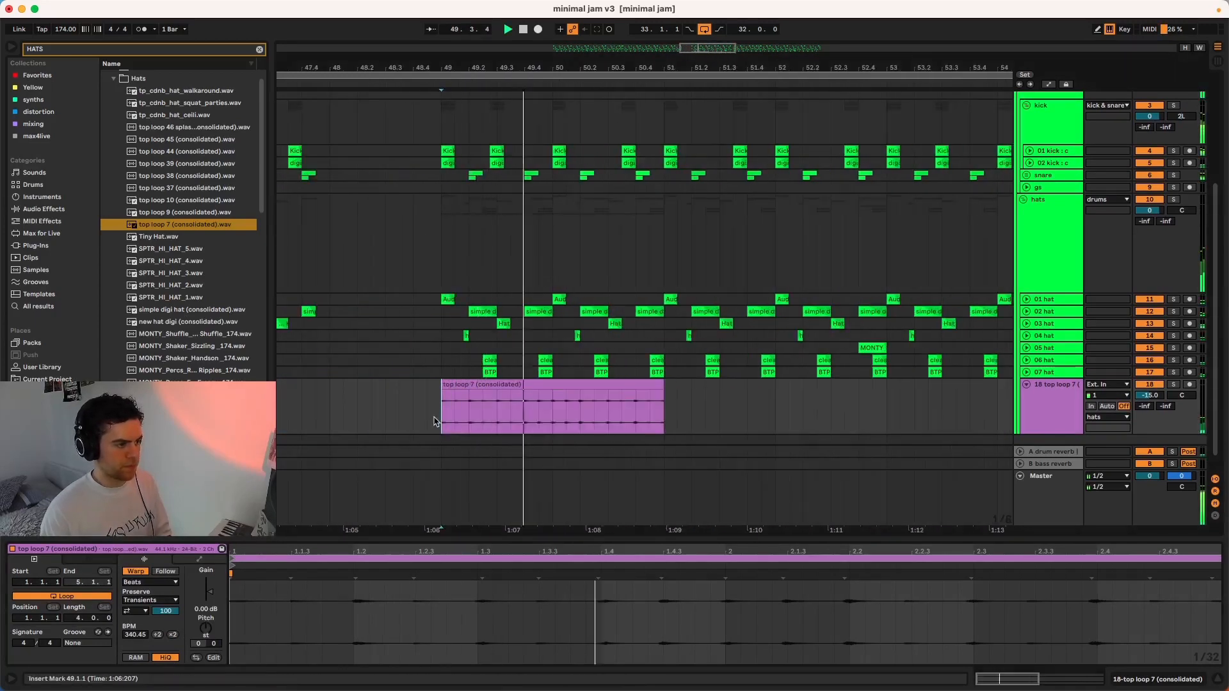
Turn off transient looping for the top loop 7 clip, set its transient envelope to 31 and solo its track.
click(159, 600)
click(159, 594)
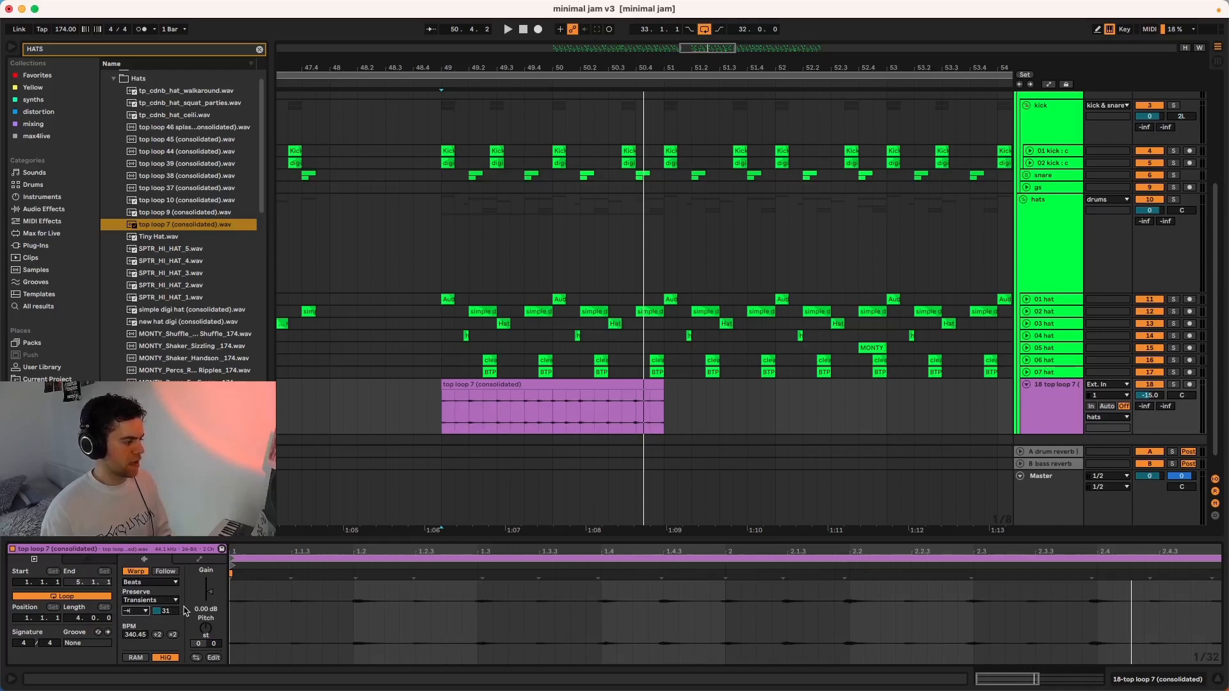
click(1174, 385)
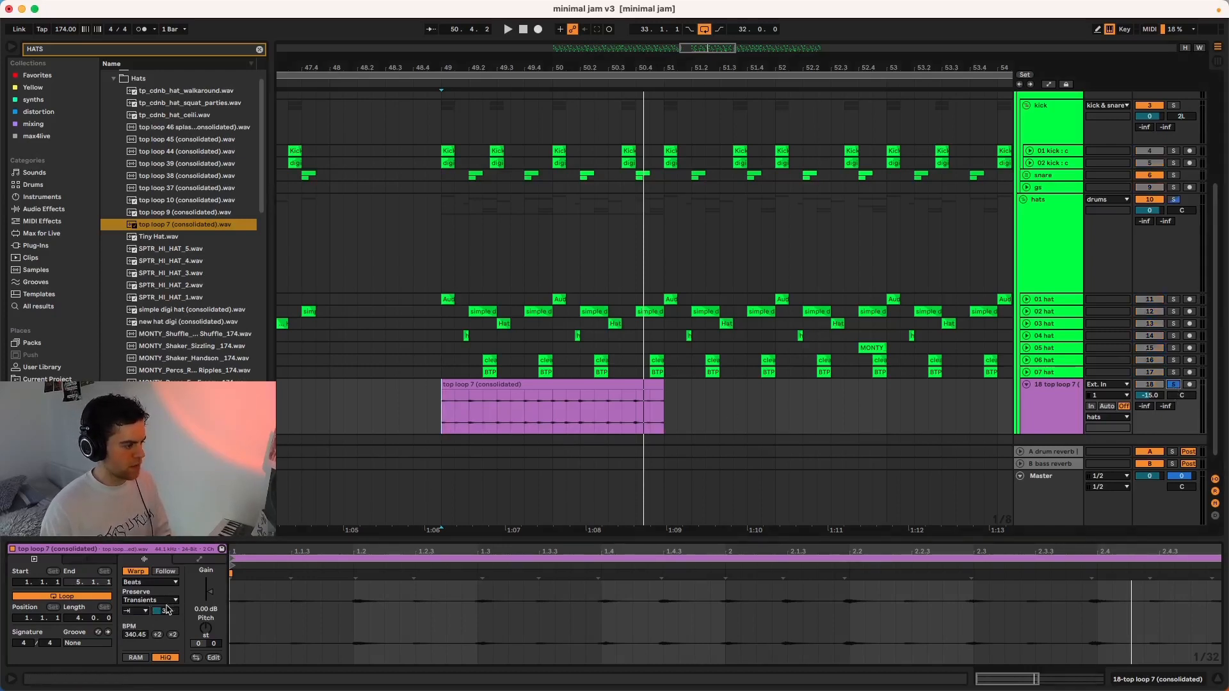
Play the soloed loop with back-and-forth transient looping and envelope 100, and switch the transient loop mode off.
click(136, 640)
key(space)
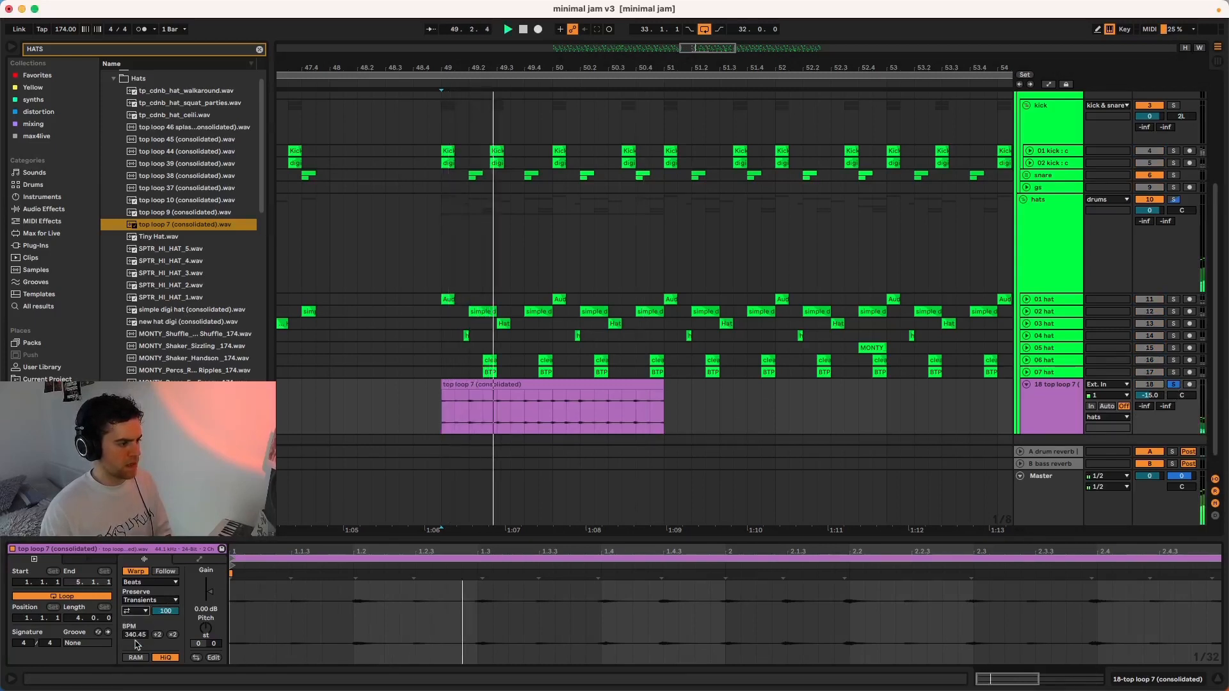
click(144, 611)
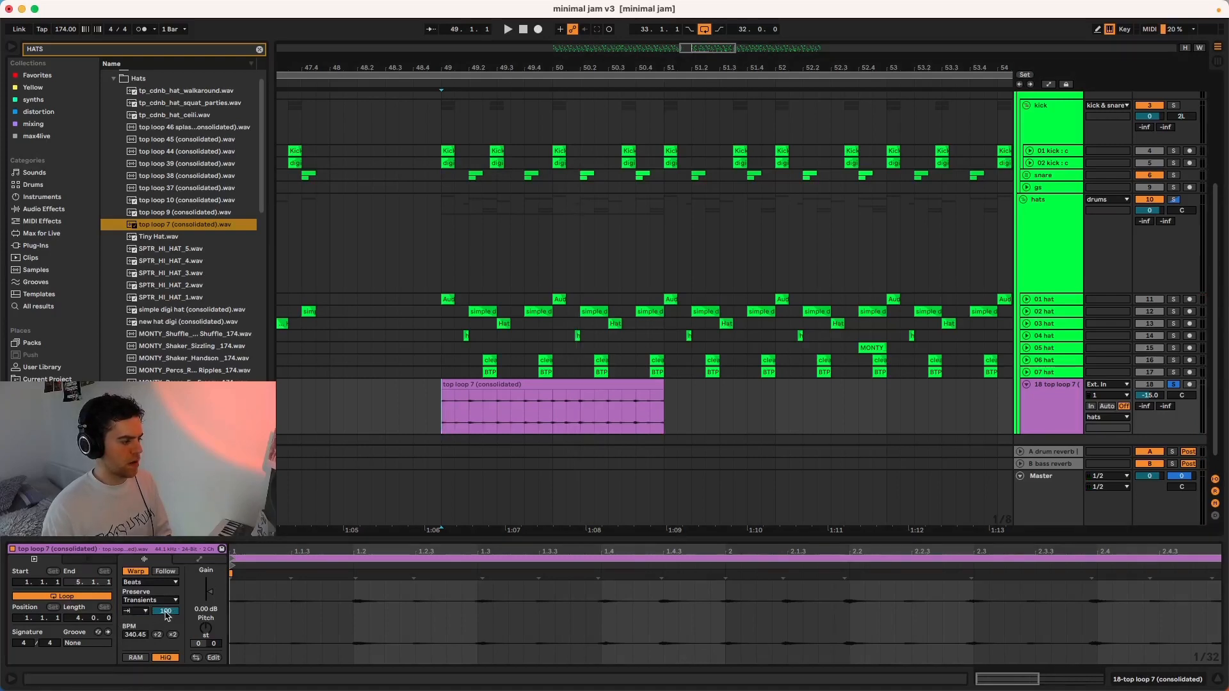
Set the top loop 7 clip's transient envelope to 30 by ear during playback, and unsolo its track.
key(space)
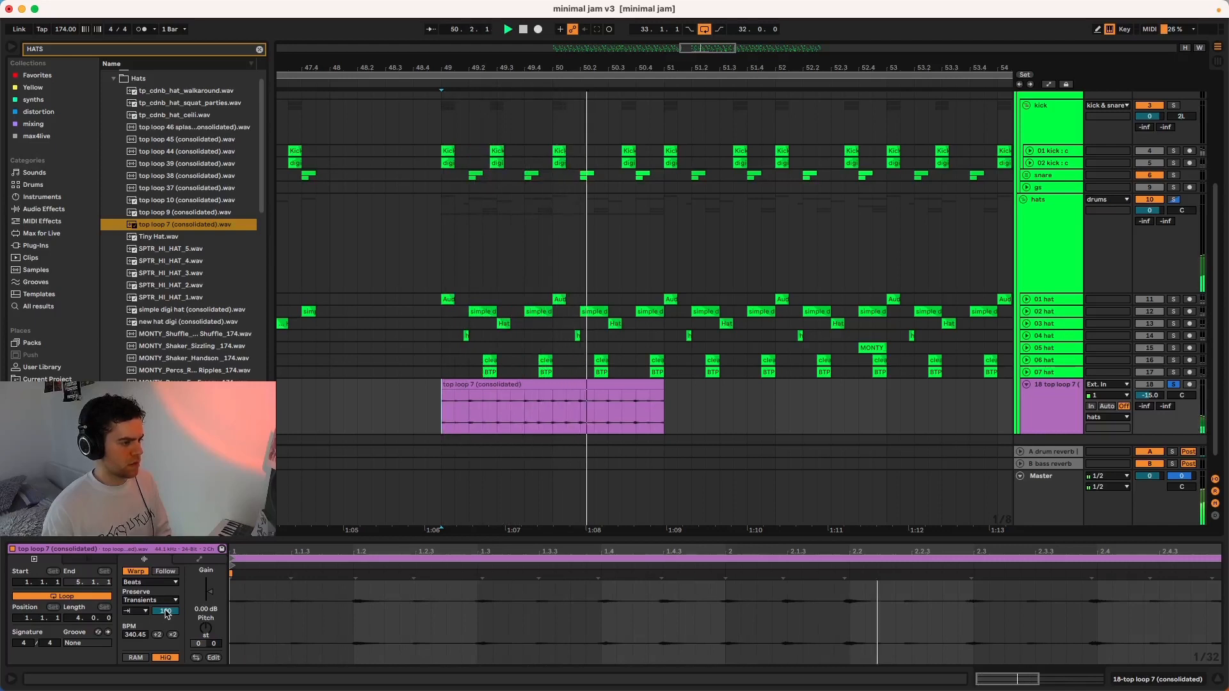
key(space)
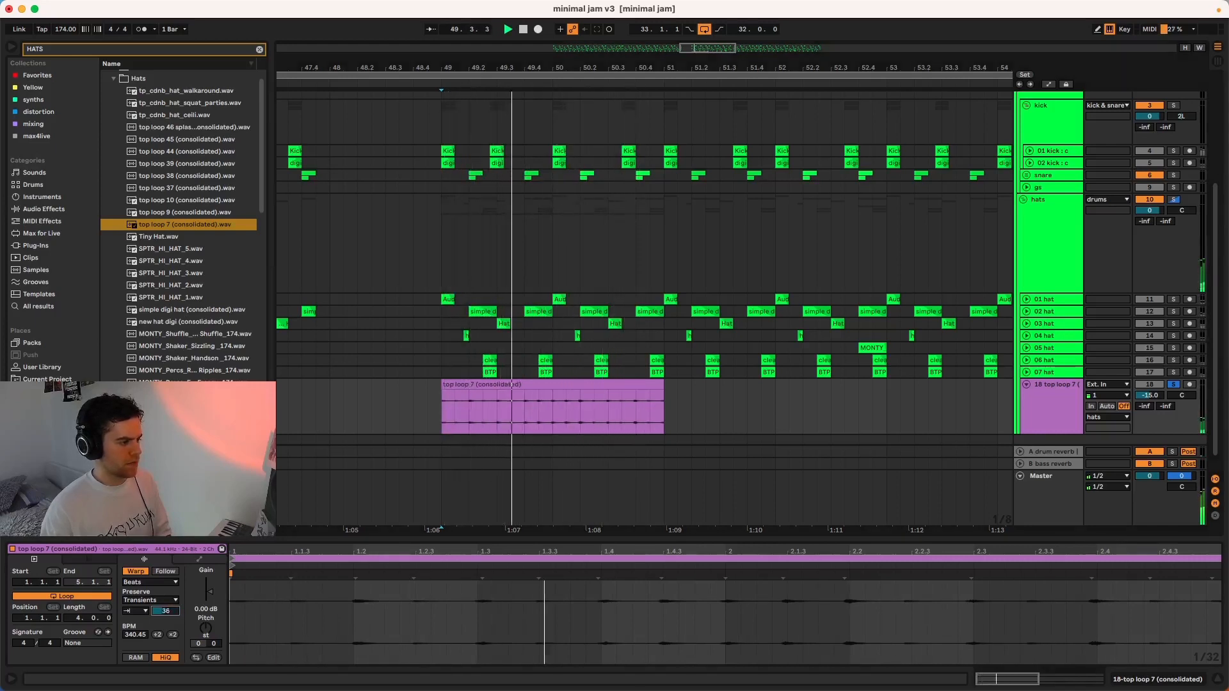
drag(165, 611, 165, 622)
key(space)
key(space)
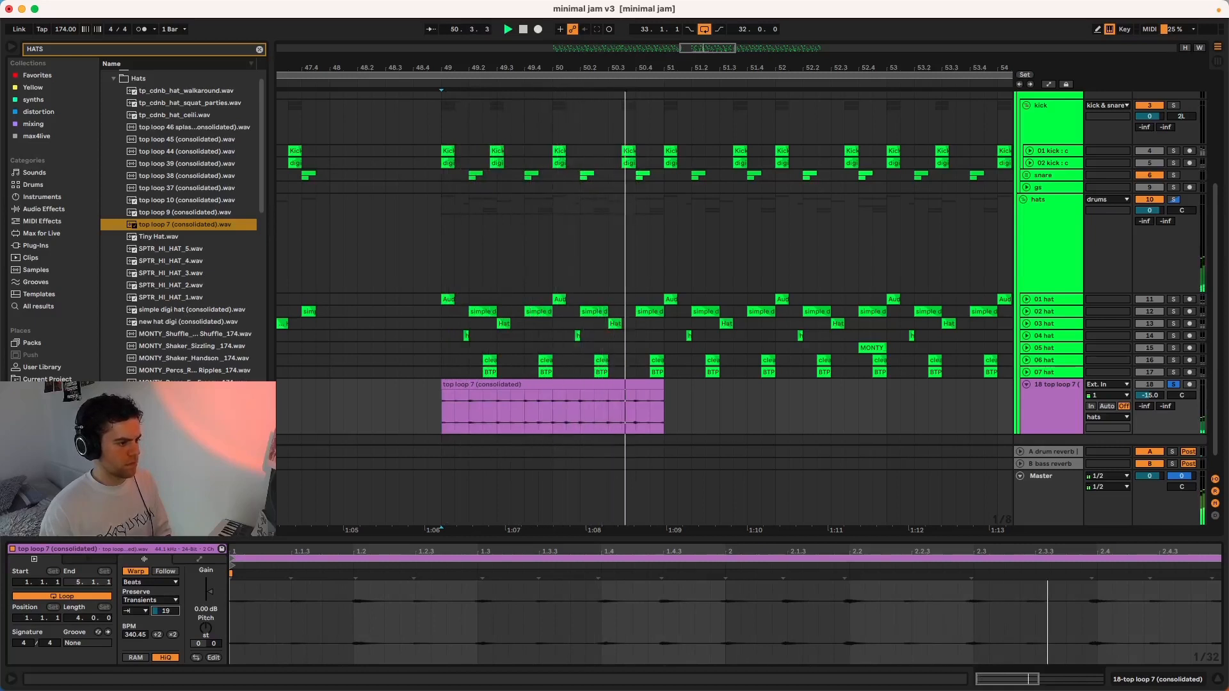
drag(165, 611, 165, 604)
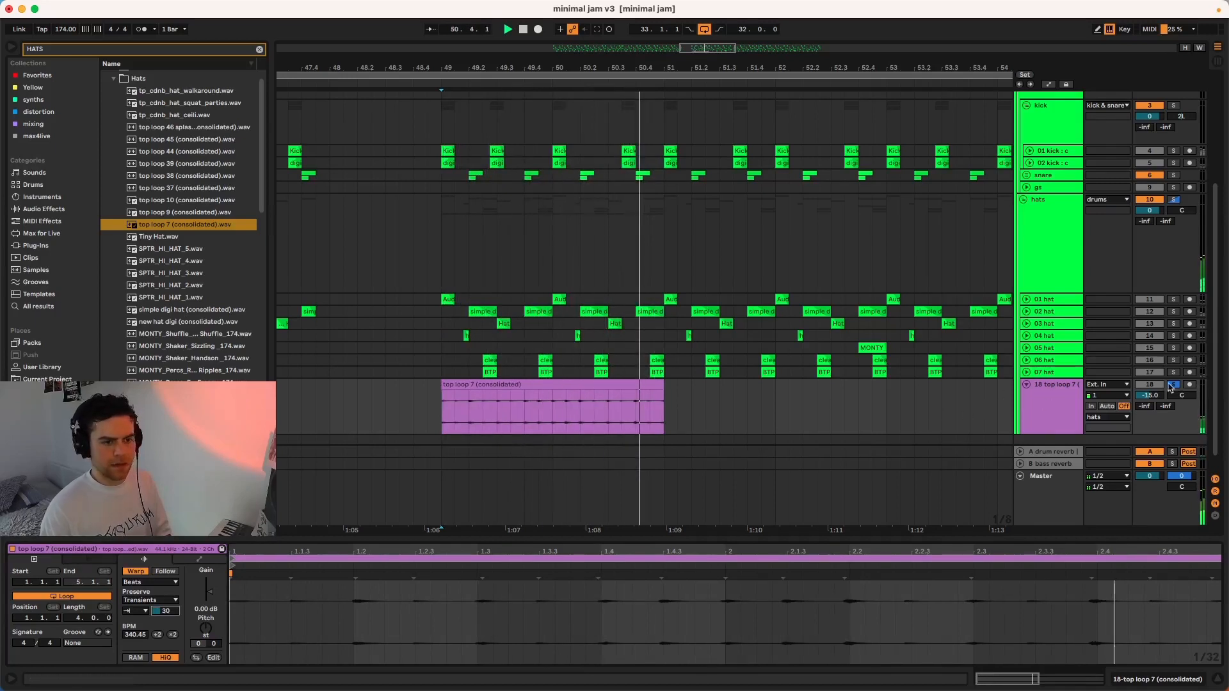
click(1173, 384)
Duplicate the top loop 7 clip to 51.1.1 and play both clips back from 49.1.1.
scroll(534, 435, down, 5)
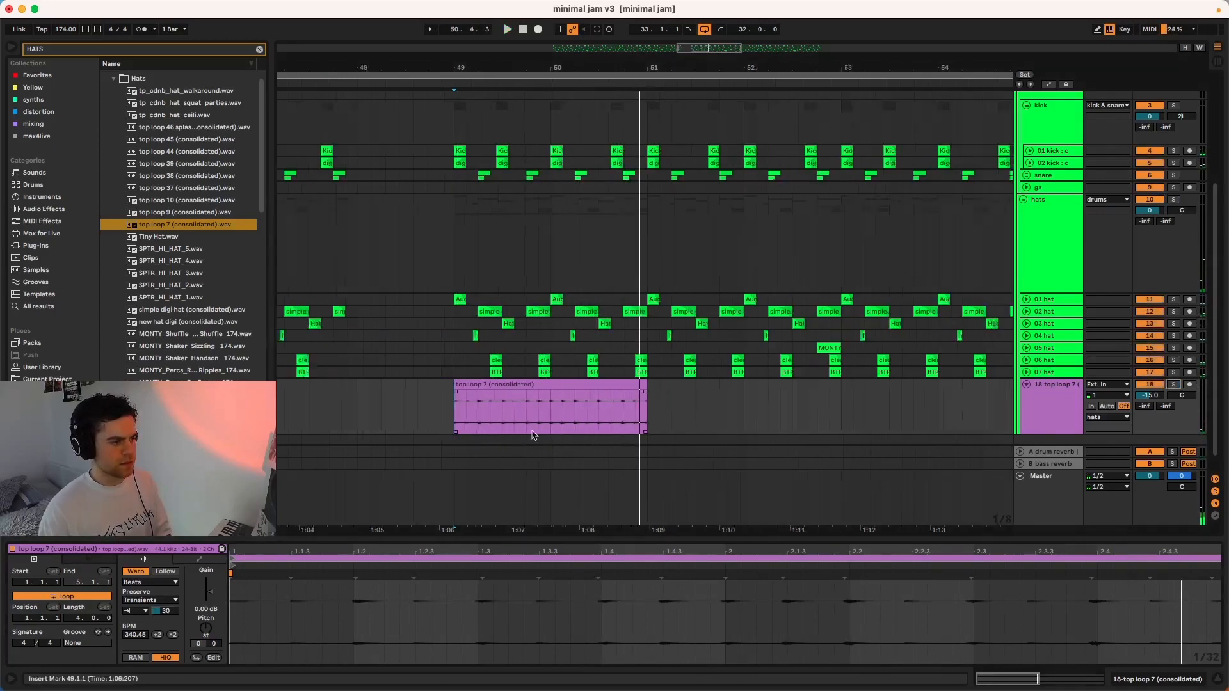
click(548, 384)
key(super+d)
click(477, 421)
key(space)
click(507, 415)
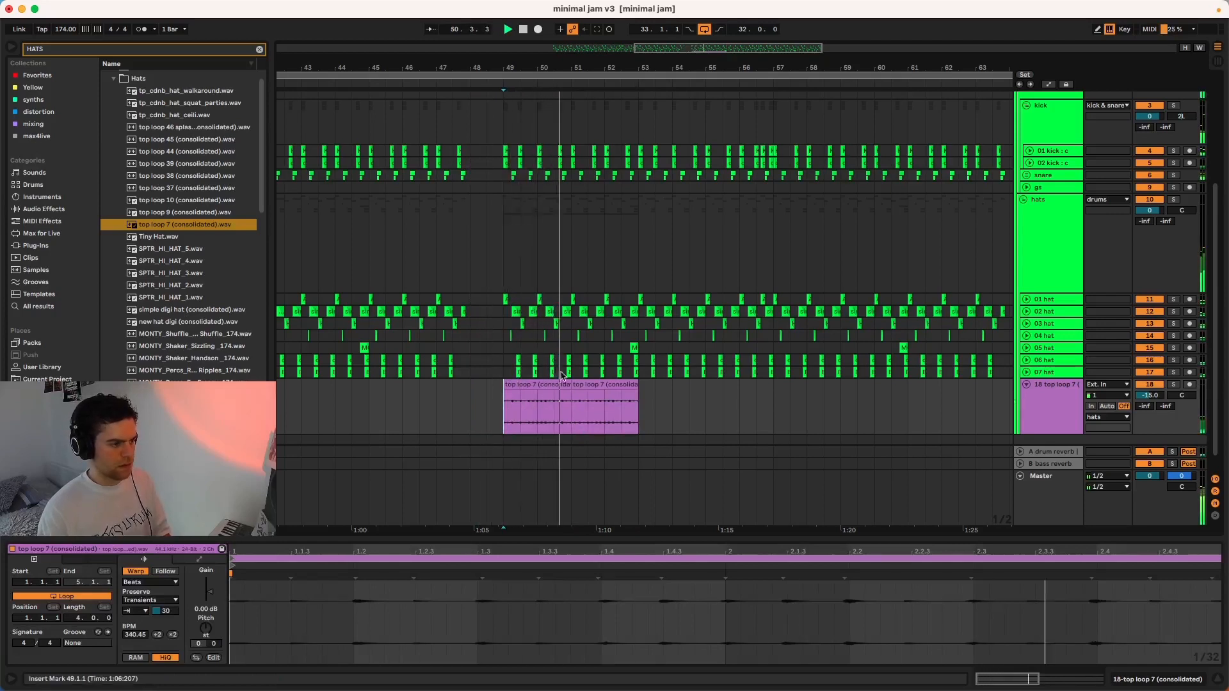
scroll(573, 405, up, 5)
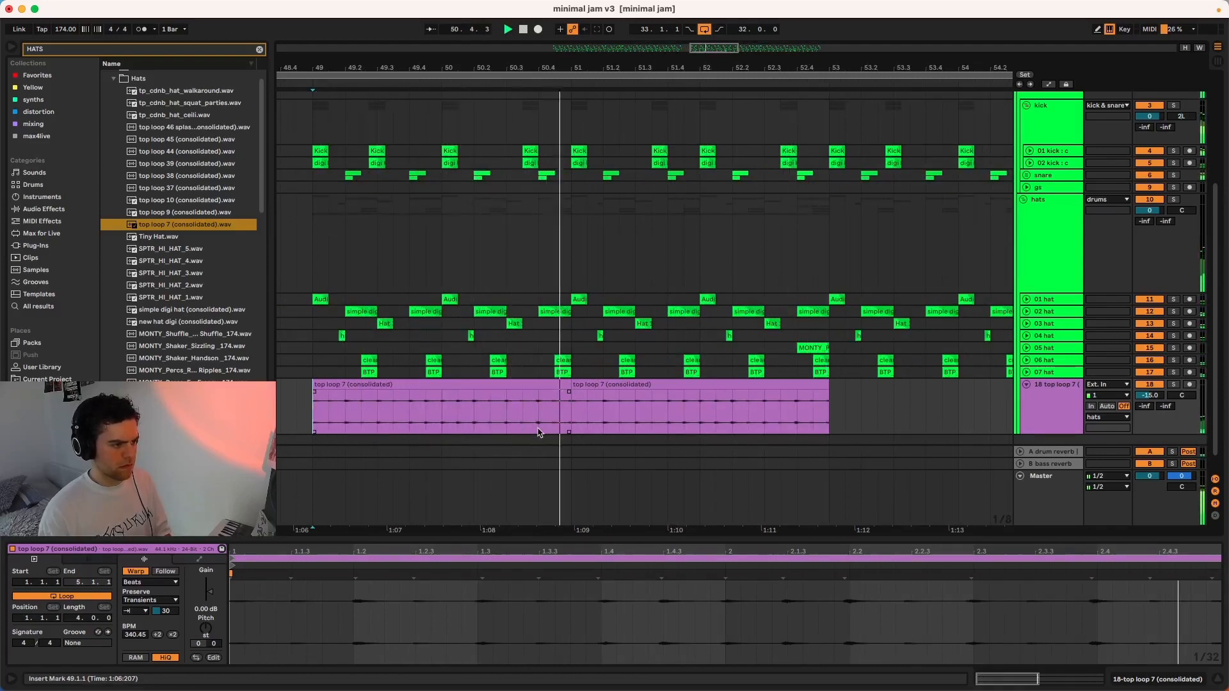
key(space)
Add warp markers at 2.2, 2.4 and 2.4.3 in the first top loop 7 clip and duplicate it over the second.
click(512, 393)
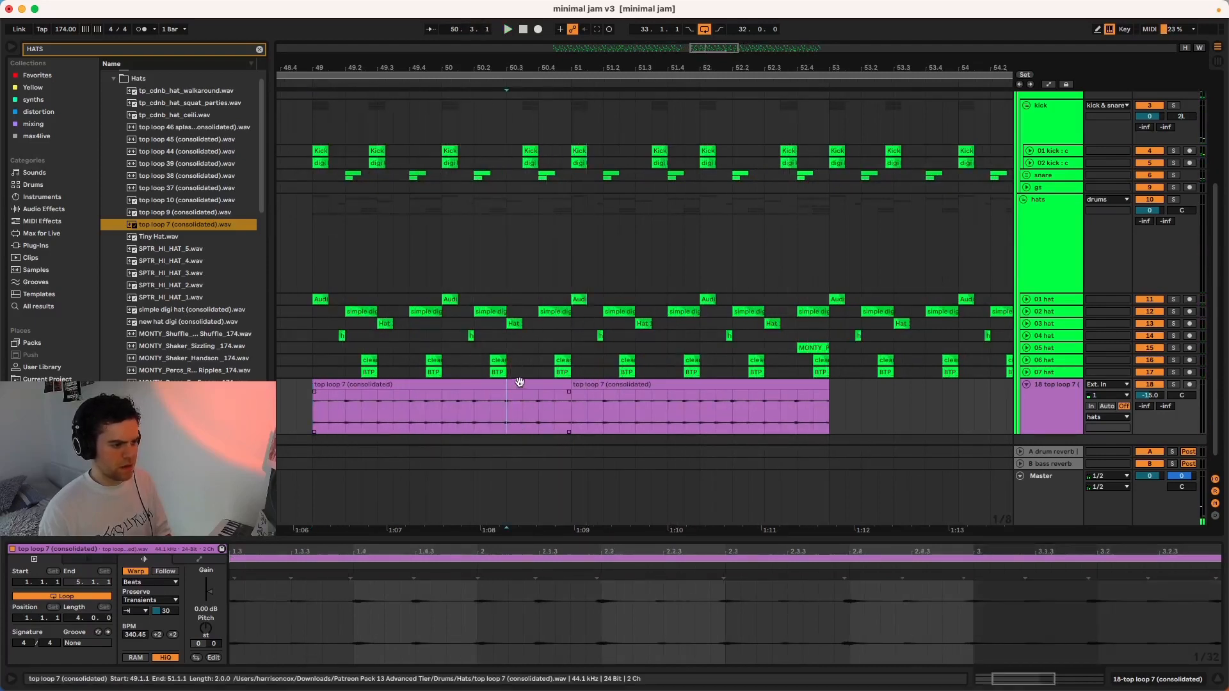
click(519, 384)
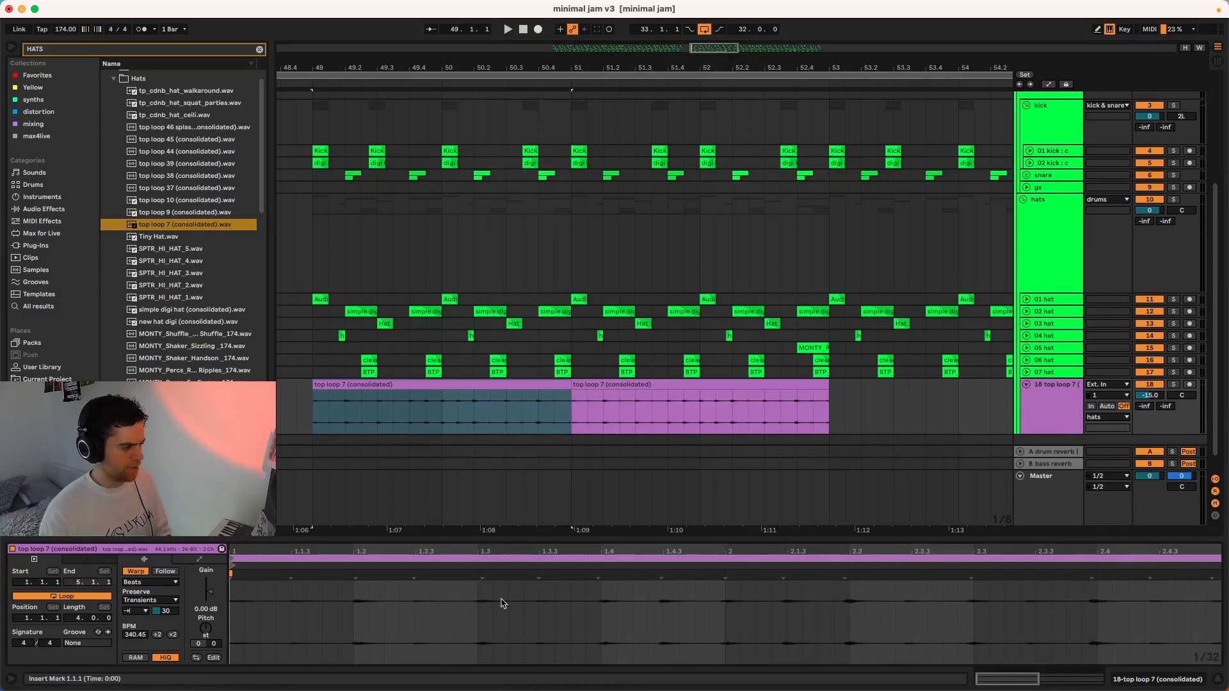
click(844, 578)
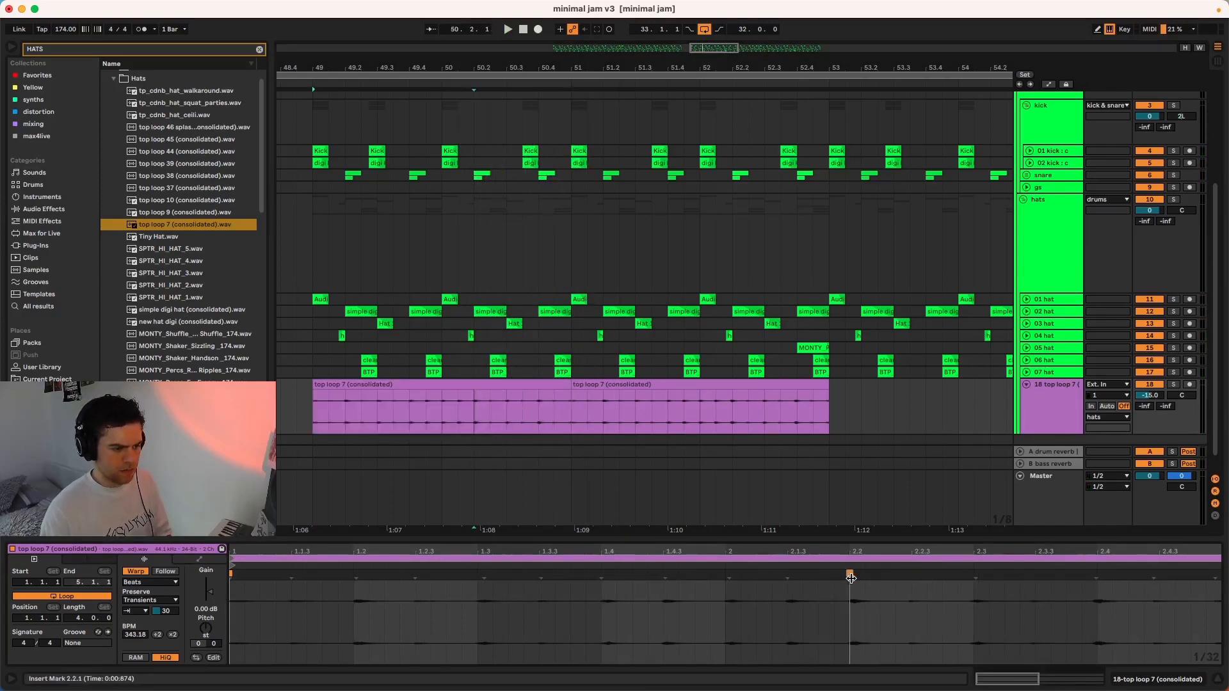
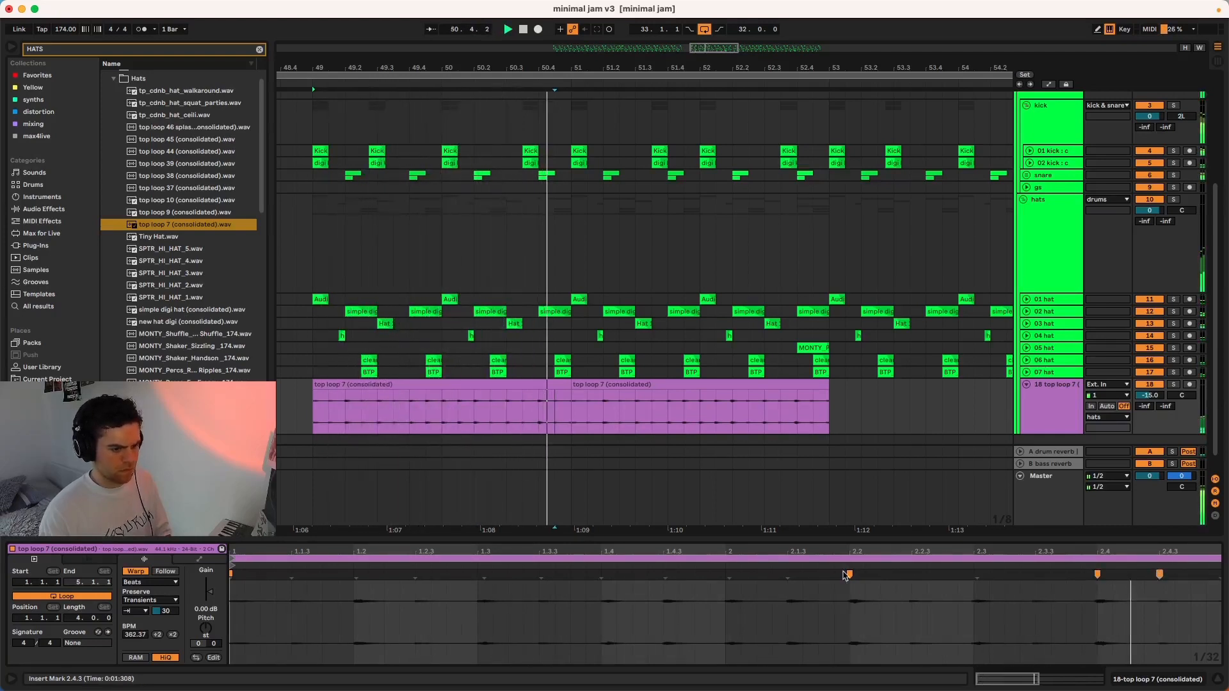
click(471, 383)
key(super+d)
scroll(471, 383, down, 5)
key(space)
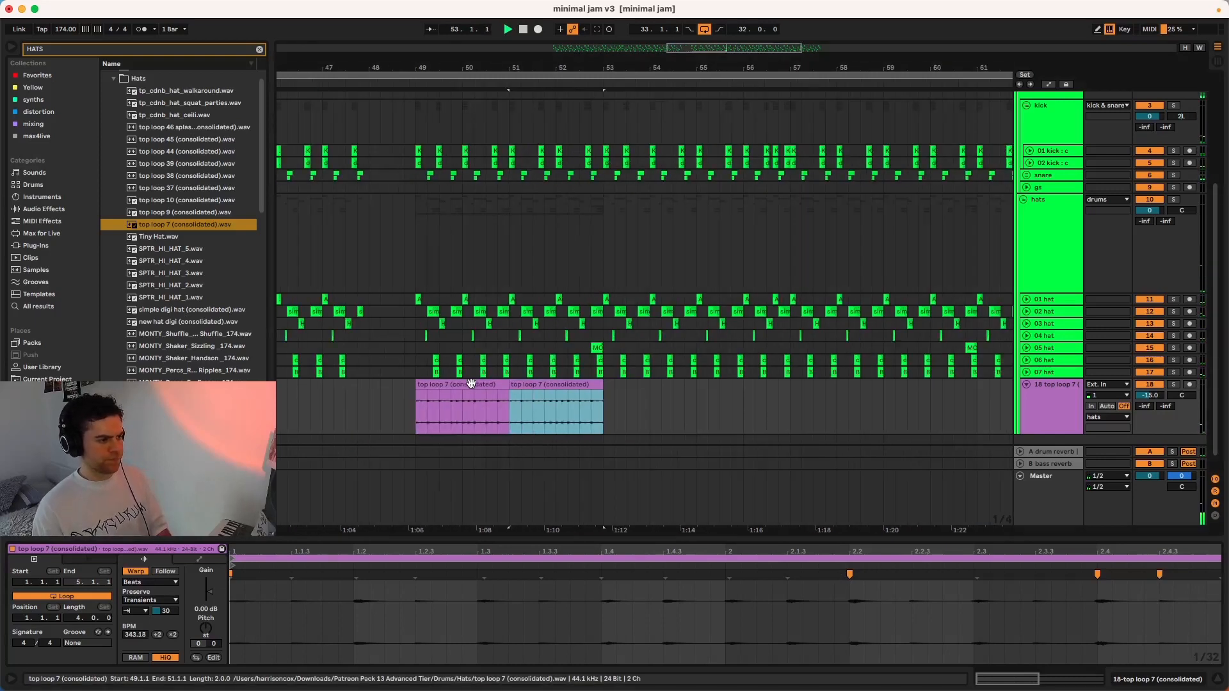
Play from 49.1.1, set the first top loop 7 clip's transient envelope to 49, and duplicate it over the second clip.
click(419, 394)
key(space)
key(space)
click(485, 384)
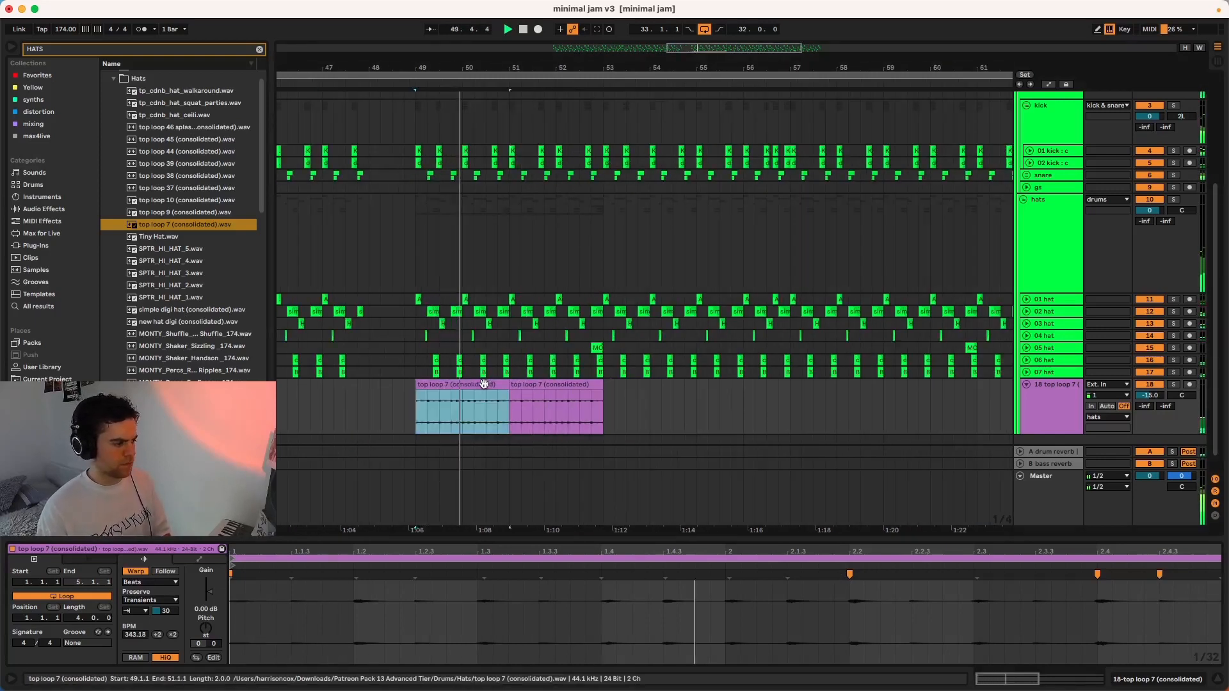
key(space)
mouse_move(165, 611)
mouse_down()
mouse_move(165, 597)
mouse_move(165, 613)
mouse_up()
key(space)
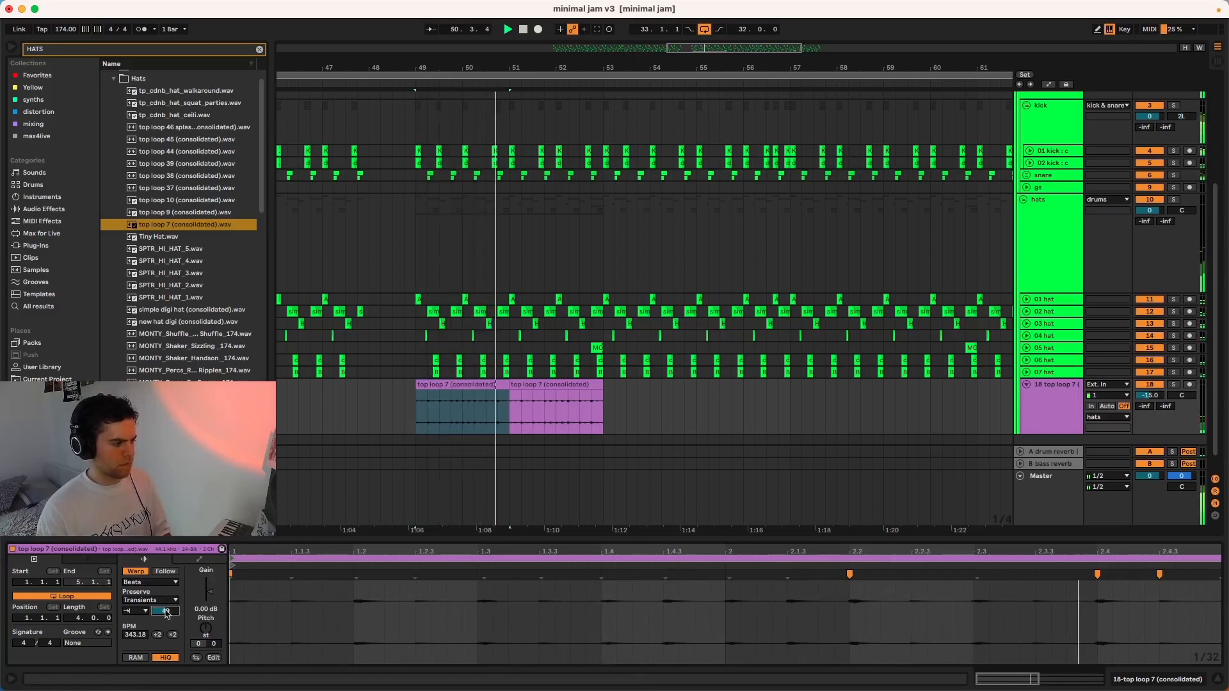
key(space)
click(450, 385)
key(super+d)
Lower the top loop 7 track's volume to -18.1 dB during playback.
click(1151, 395)
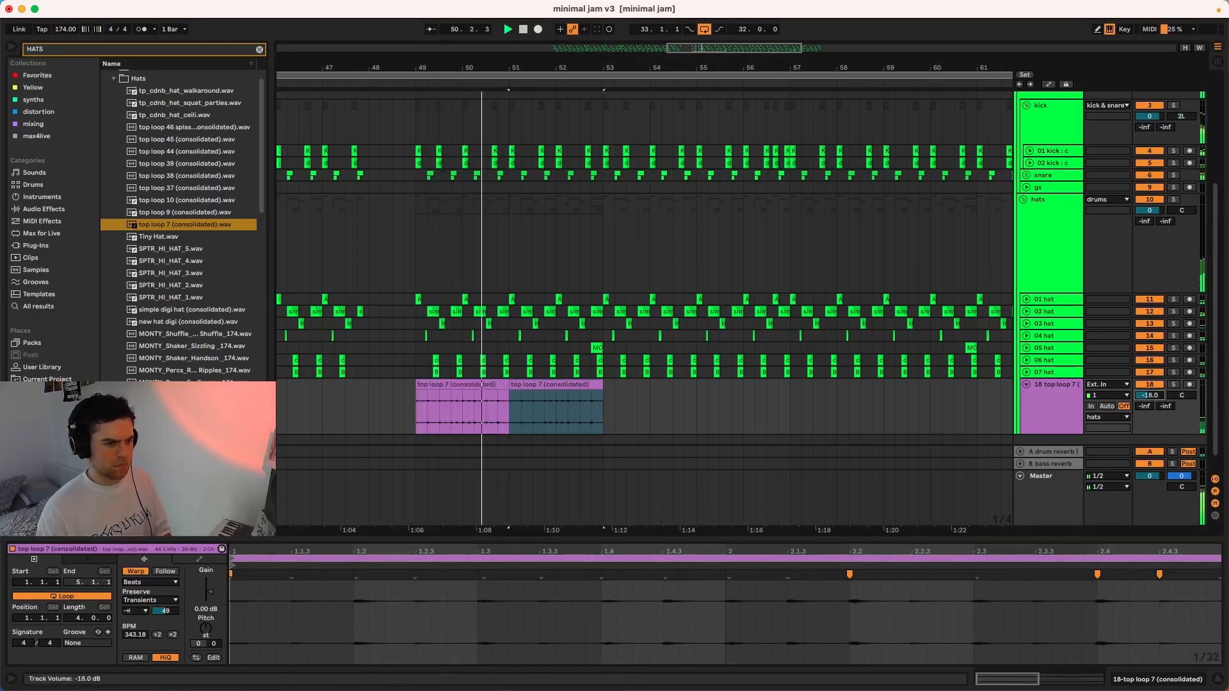
drag(1150, 395, 1150, 396)
scroll(618, 384, down, 5)
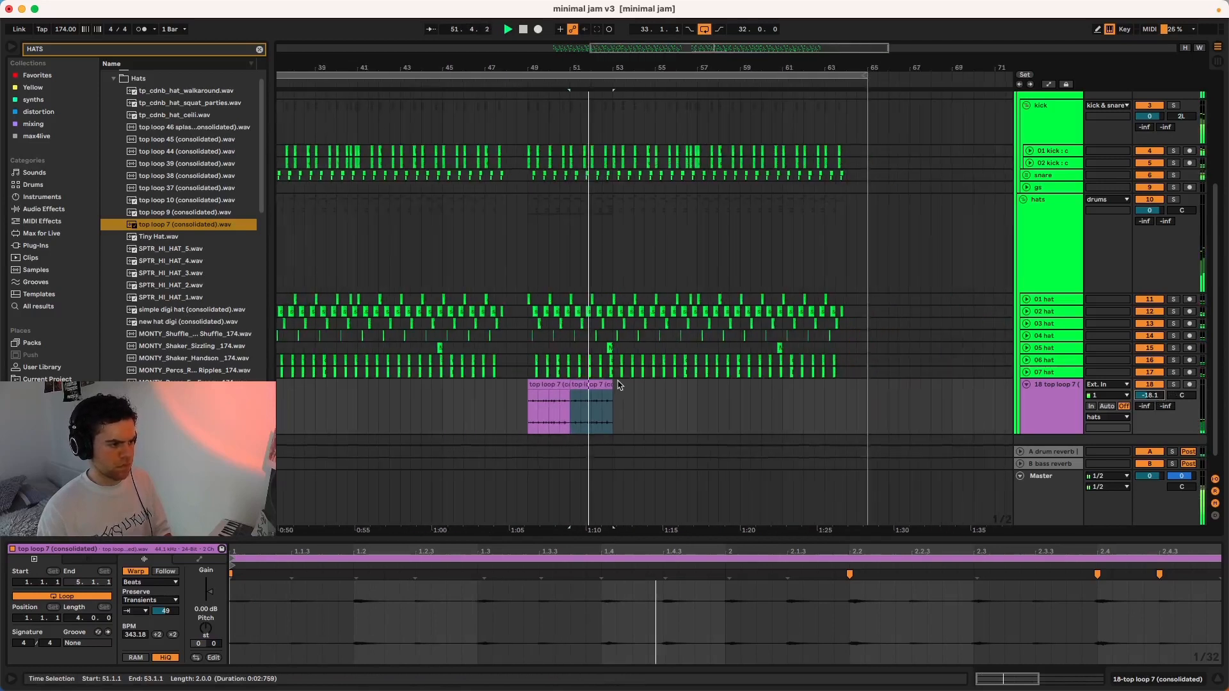
scroll(618, 384, right, 1)
scroll(619, 383, left, 1)
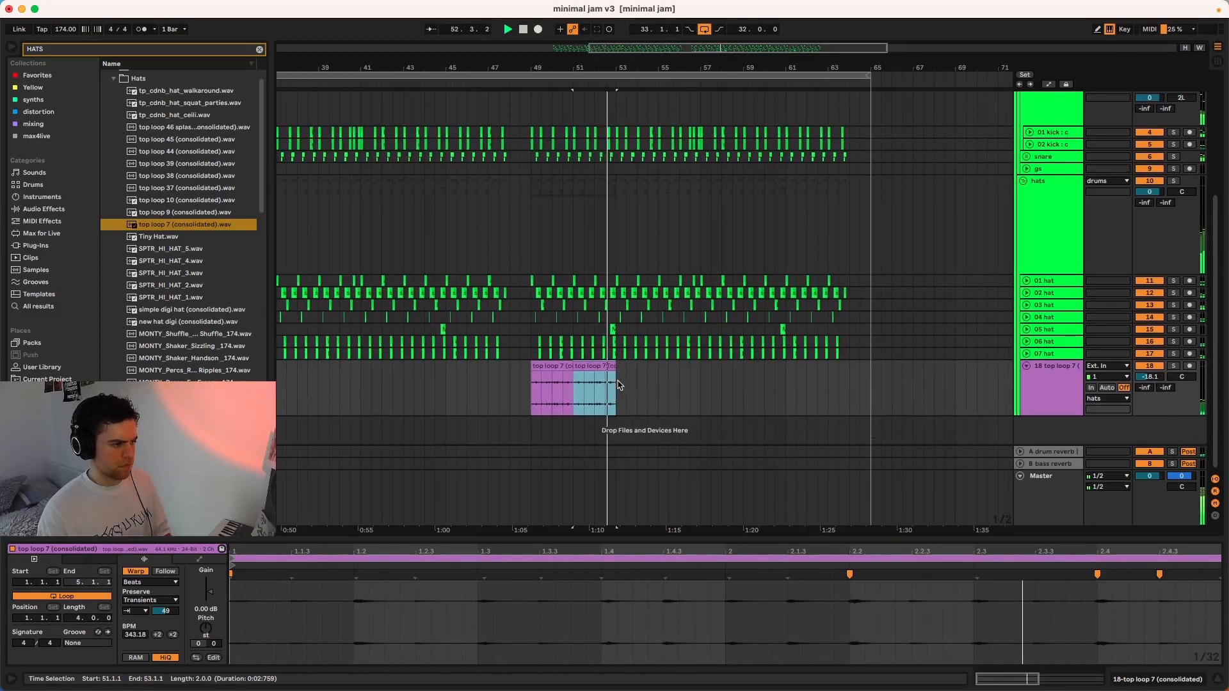
Audition the top loops in the Hats folder, from top loop 10 up to top loop 46.
click(183, 250)
click(187, 201)
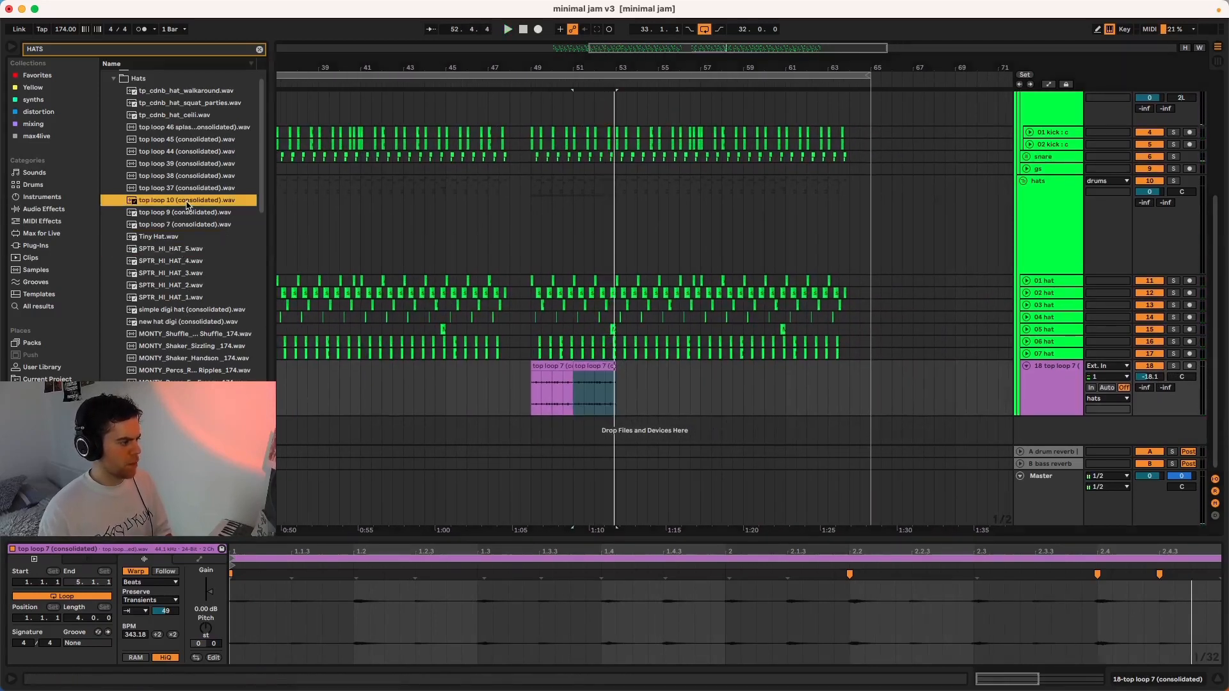
key(Up)
key(Up)
key(Up)
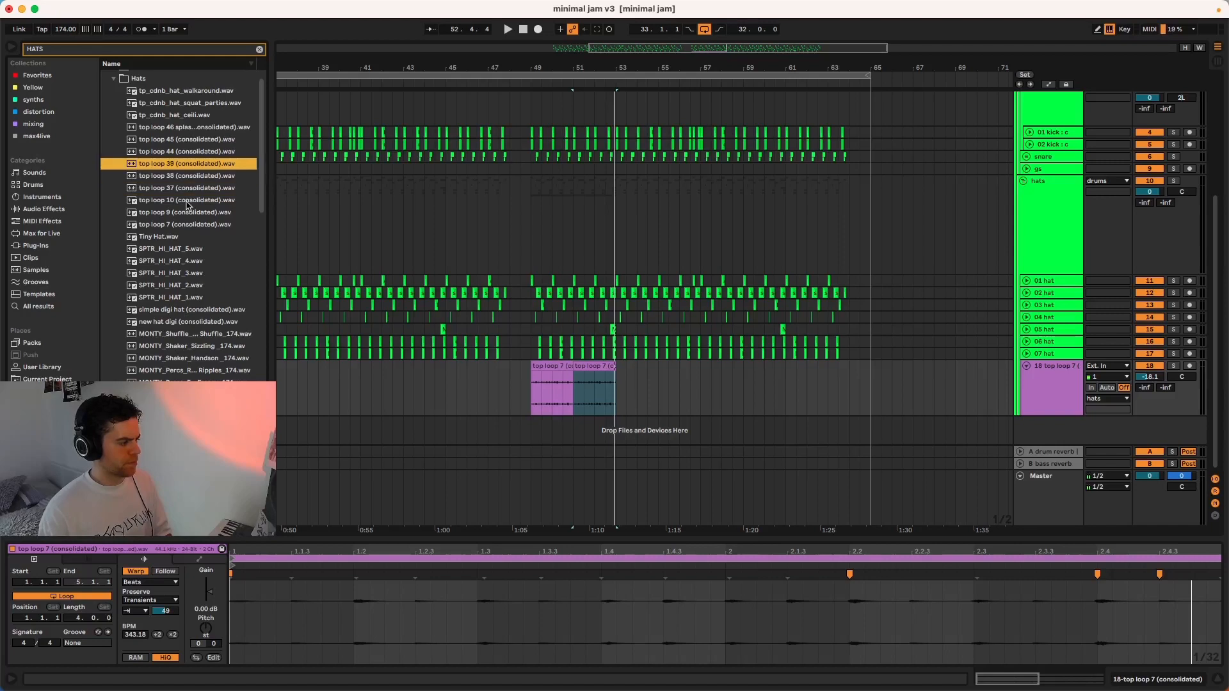
key(Up)
key(Up)
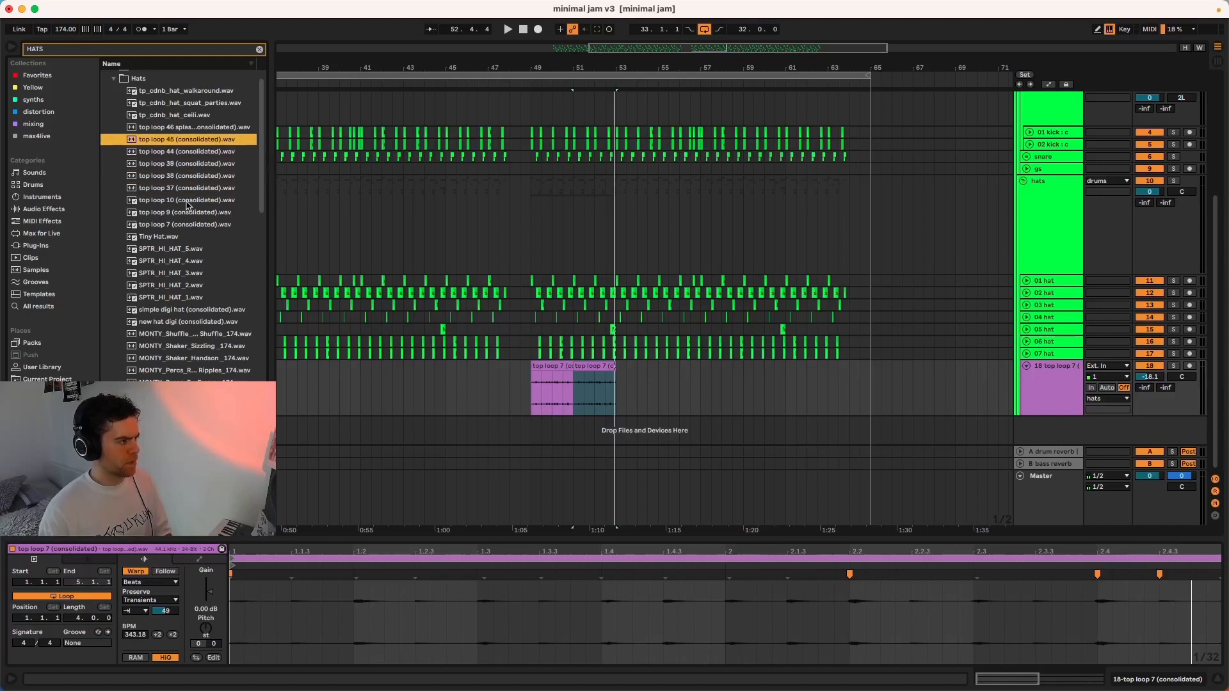
key(Up)
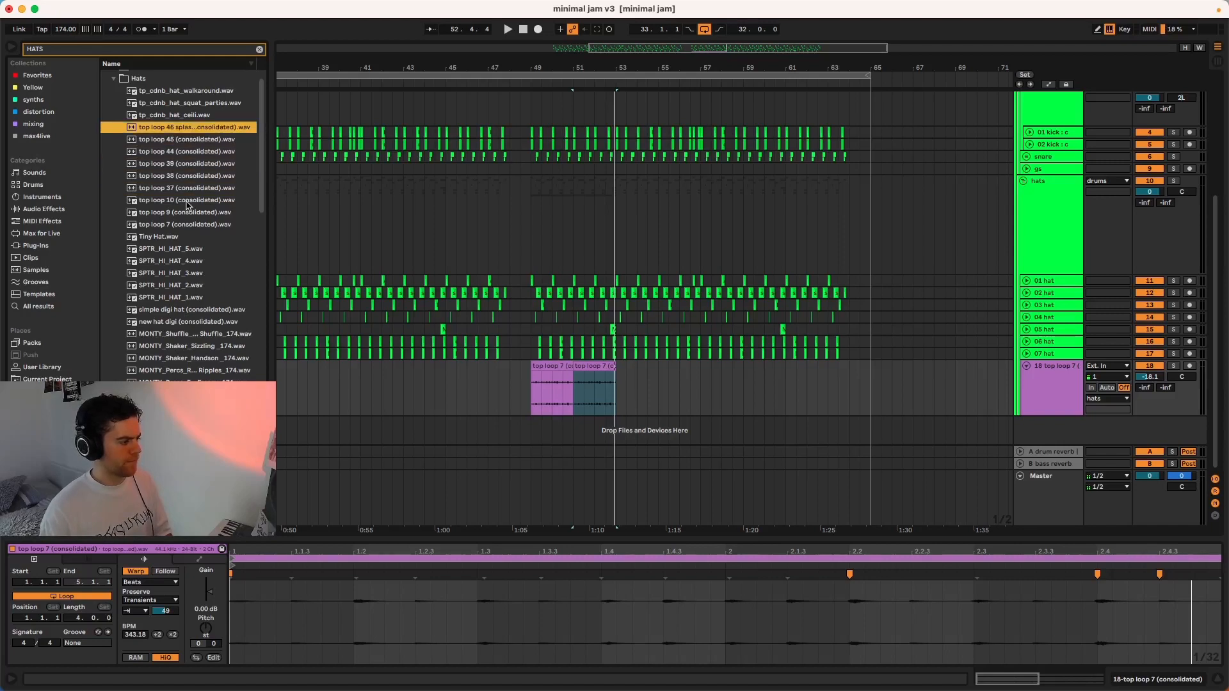
key(Up)
Audition the MONTY and GS_FREE hat samples further down the Hats folder.
scroll(190, 247, down, 8)
click(190, 247)
click(204, 152)
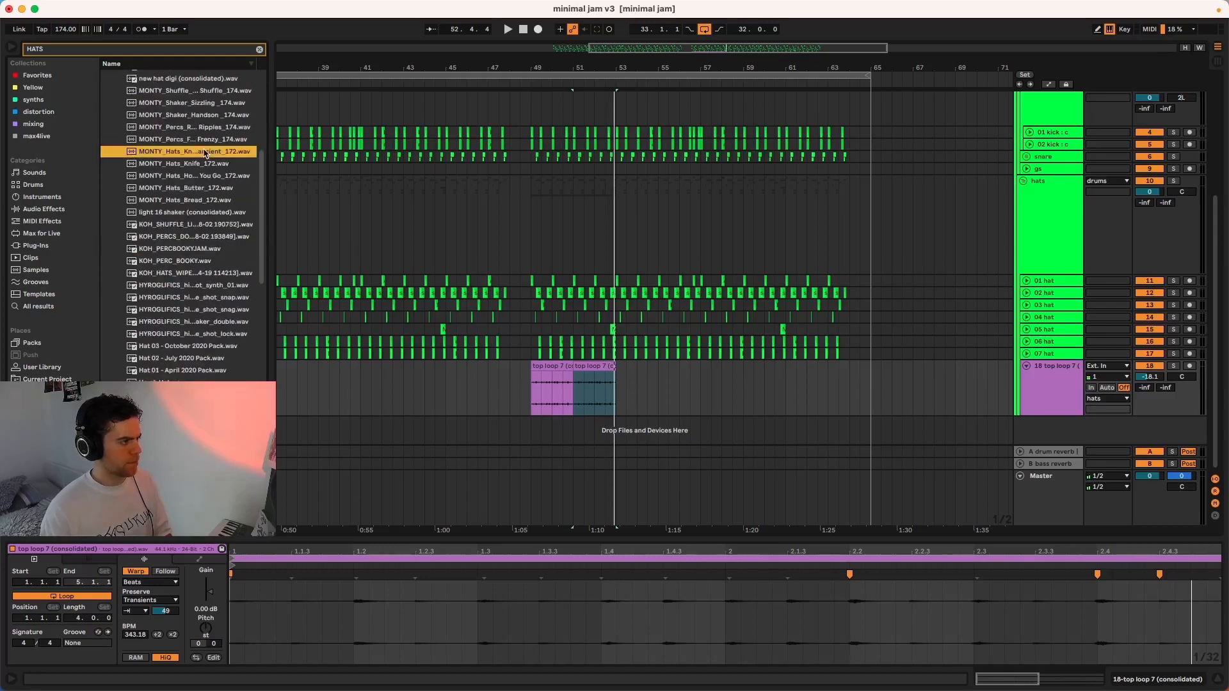
click(211, 285)
scroll(213, 356, down, 5)
click(211, 355)
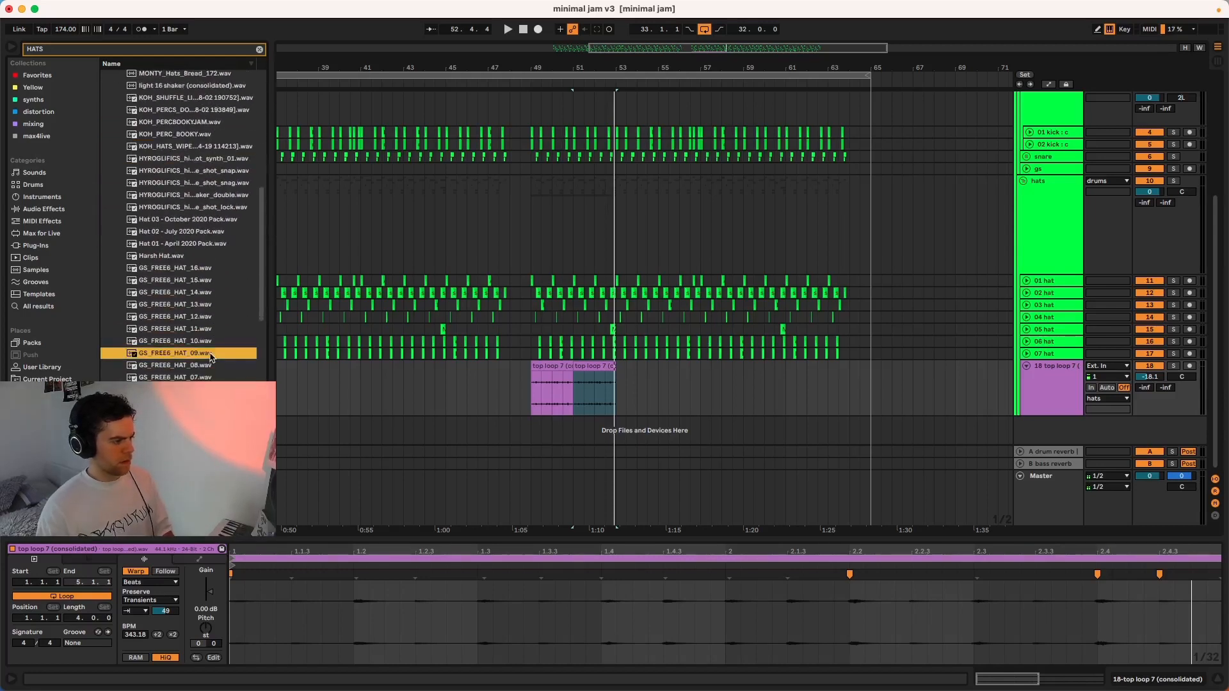
scroll(211, 356, down, 7)
click(211, 357)
scroll(211, 357, down, 5)
click(210, 356)
scroll(209, 357, down, 3)
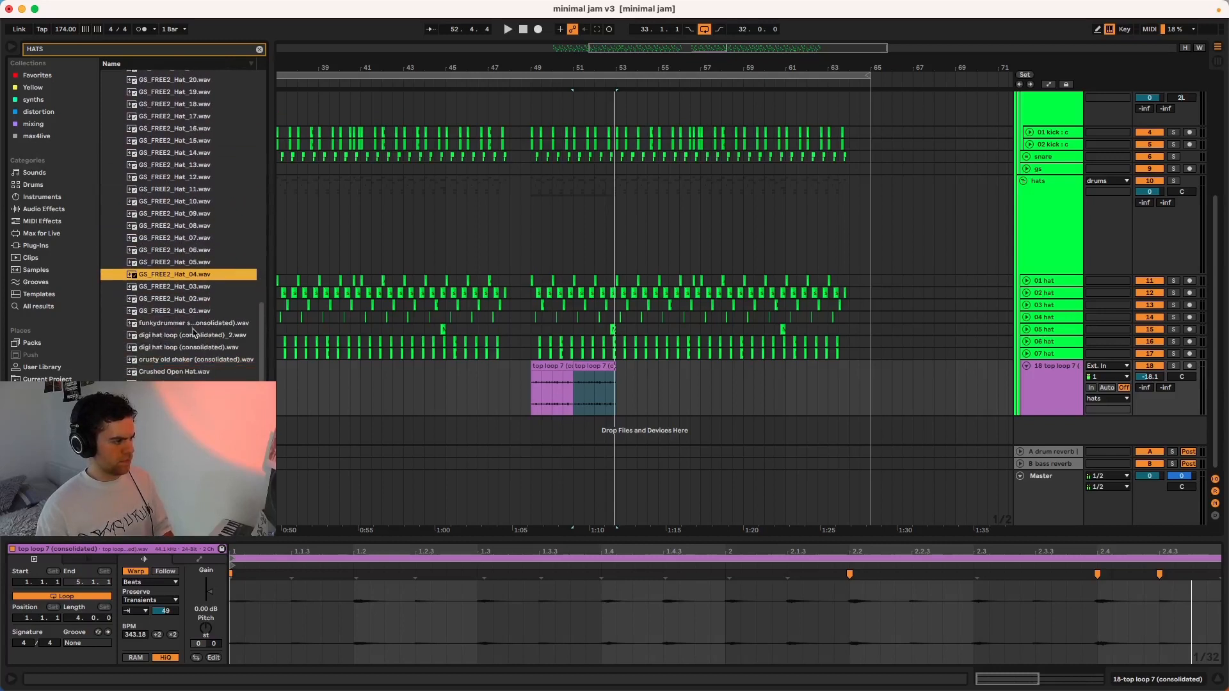
Audition the digi hat loops, place digi hat loop (consolidated)_2 at 49.1.1 on the top loop 7 track and play it back.
click(193, 328)
key(Down)
key(Down)
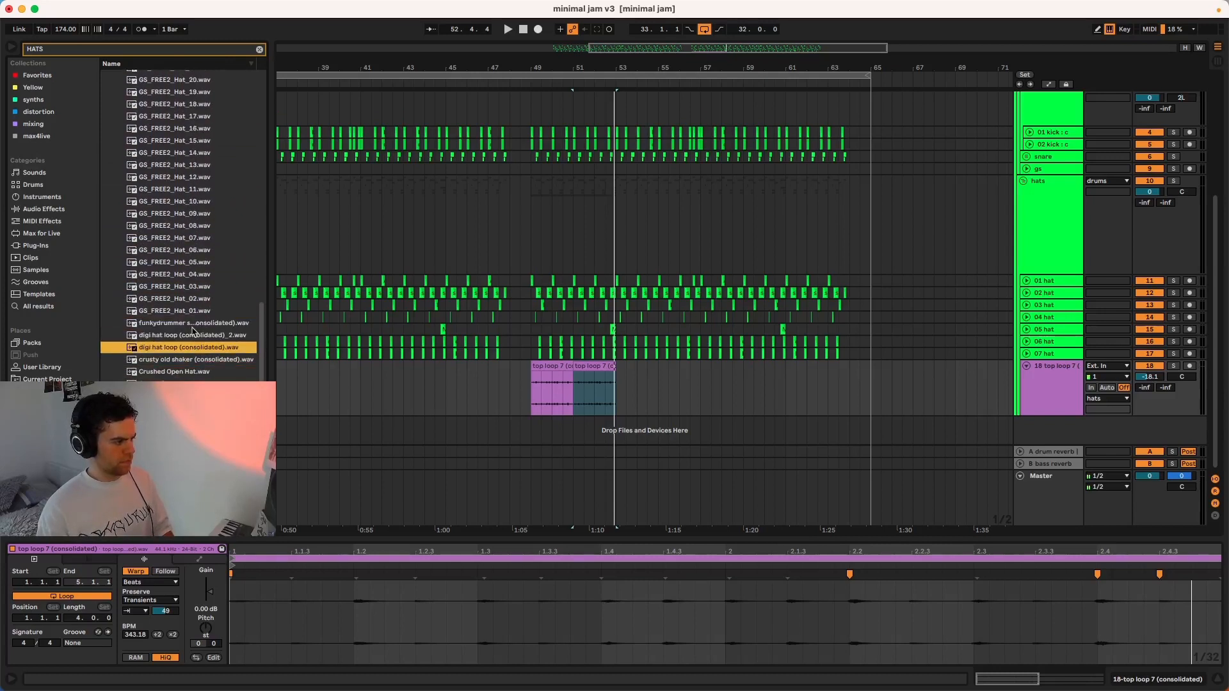
key(Up)
drag(204, 339, 541, 384)
key(space)
scroll(541, 385, up, 5)
key(space)
key(space)
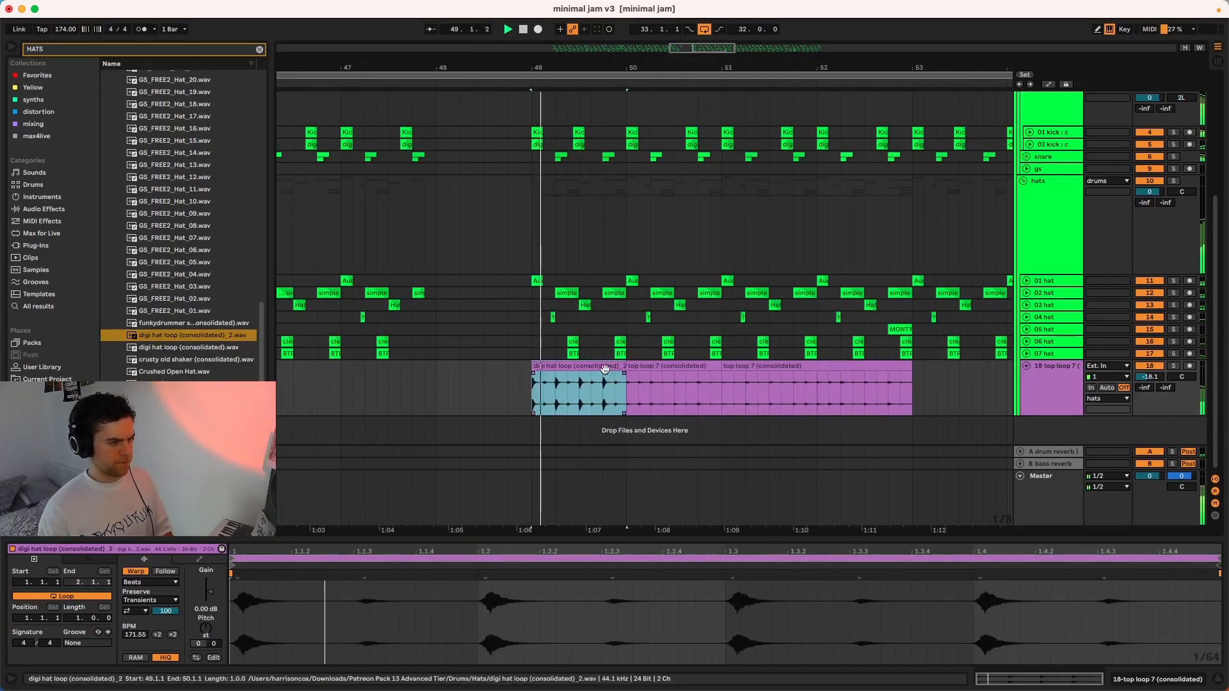
Turn off transient looping for the digi hat loop clip and set its transient envelope to 42.
double_click(598, 366)
key(space)
key(space)
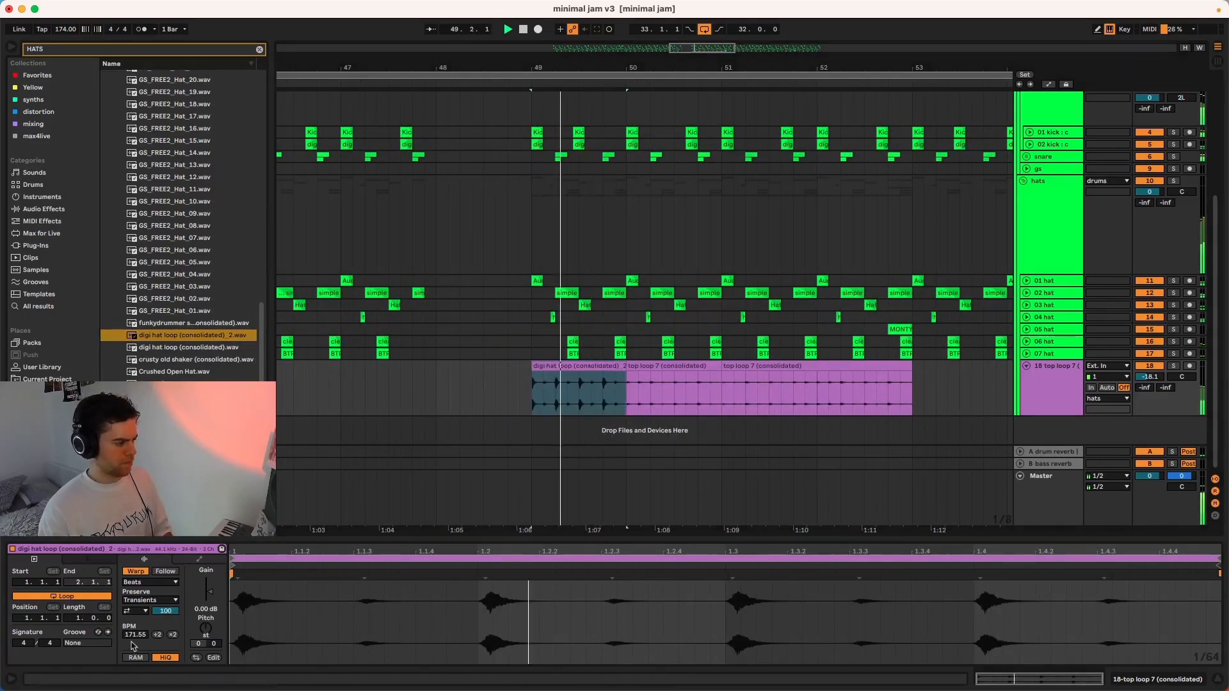
click(145, 612)
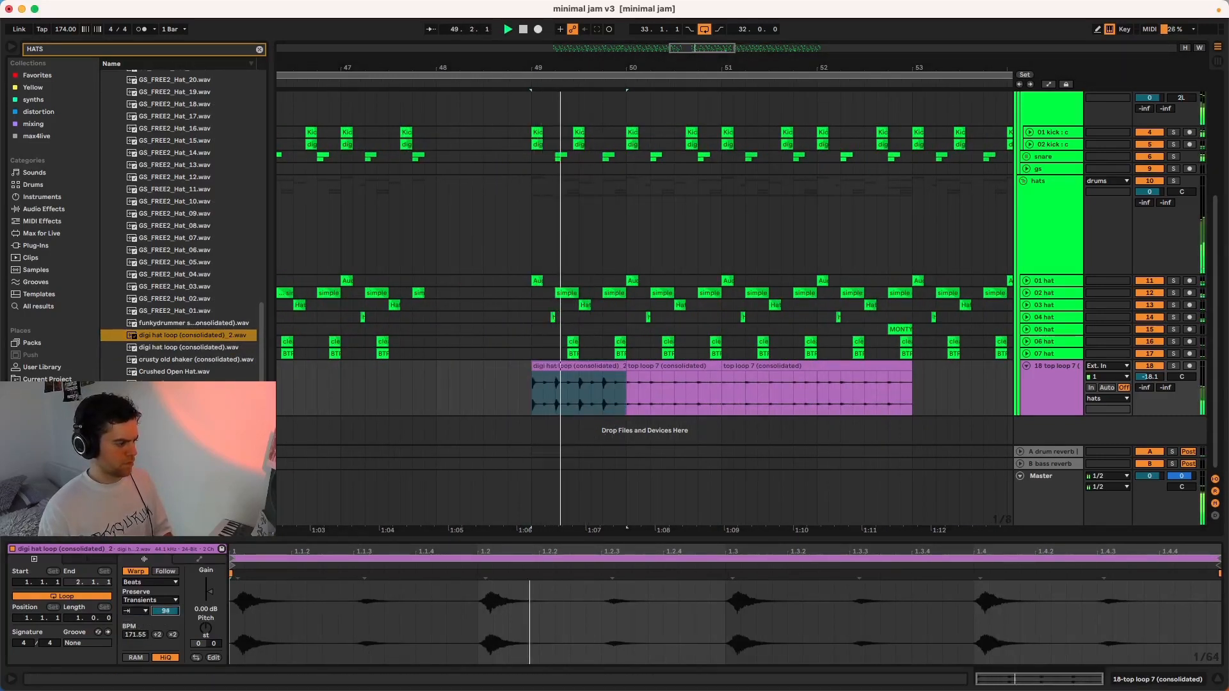
drag(165, 612, 165, 649)
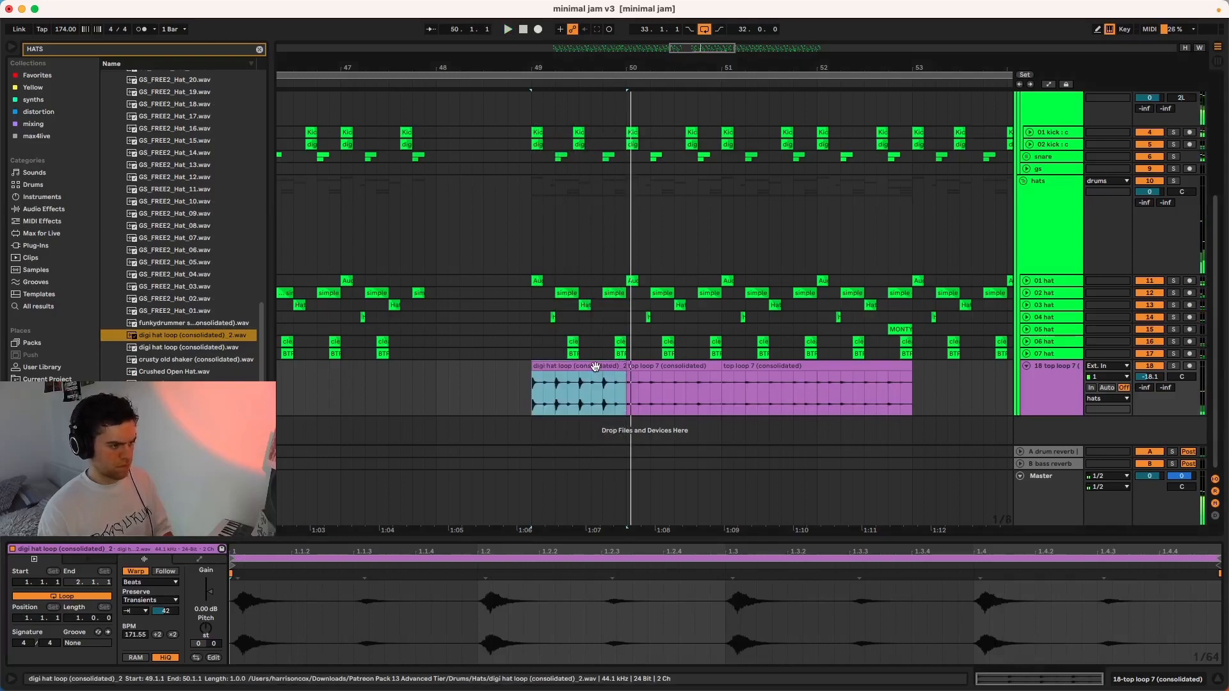
Duplicate the digi hat loop clip three times to fill up to 53.1.1 and lower its track volume to -23.4 dB.
key(super+d)
key(super+d)
key(super+d)
click(530, 392)
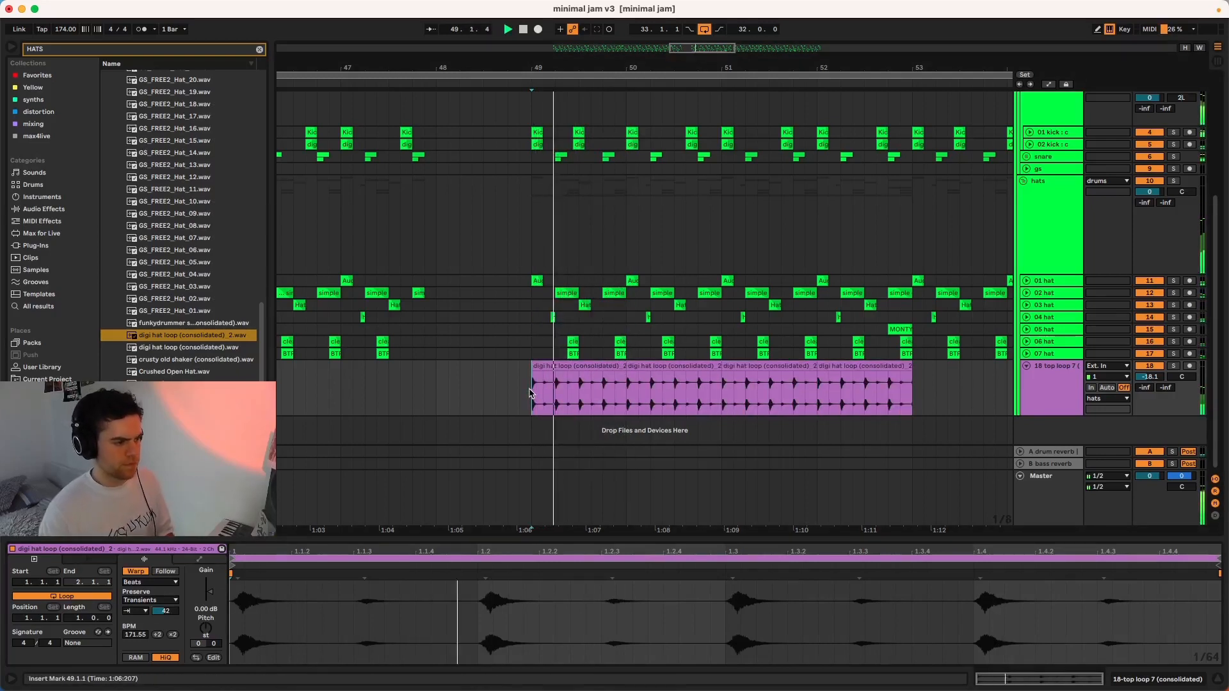
mouse_move(1152, 381)
mouse_down()
mouse_move(1152, 396)
mouse_move(1150, 378)
mouse_up()
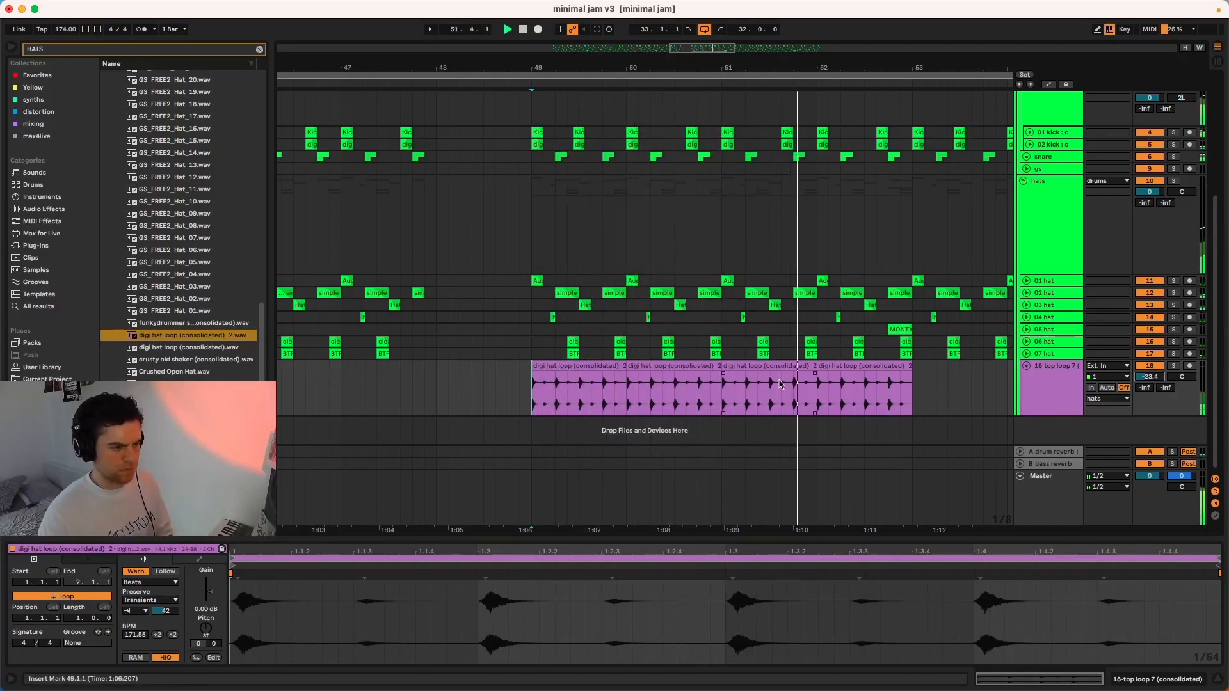
Transpose all four digi hat loop clips up 2 semitones and set their warp mode to Complex Pro.
scroll(825, 365, down, 3)
drag(809, 367, 701, 369)
key(space)
click(701, 368)
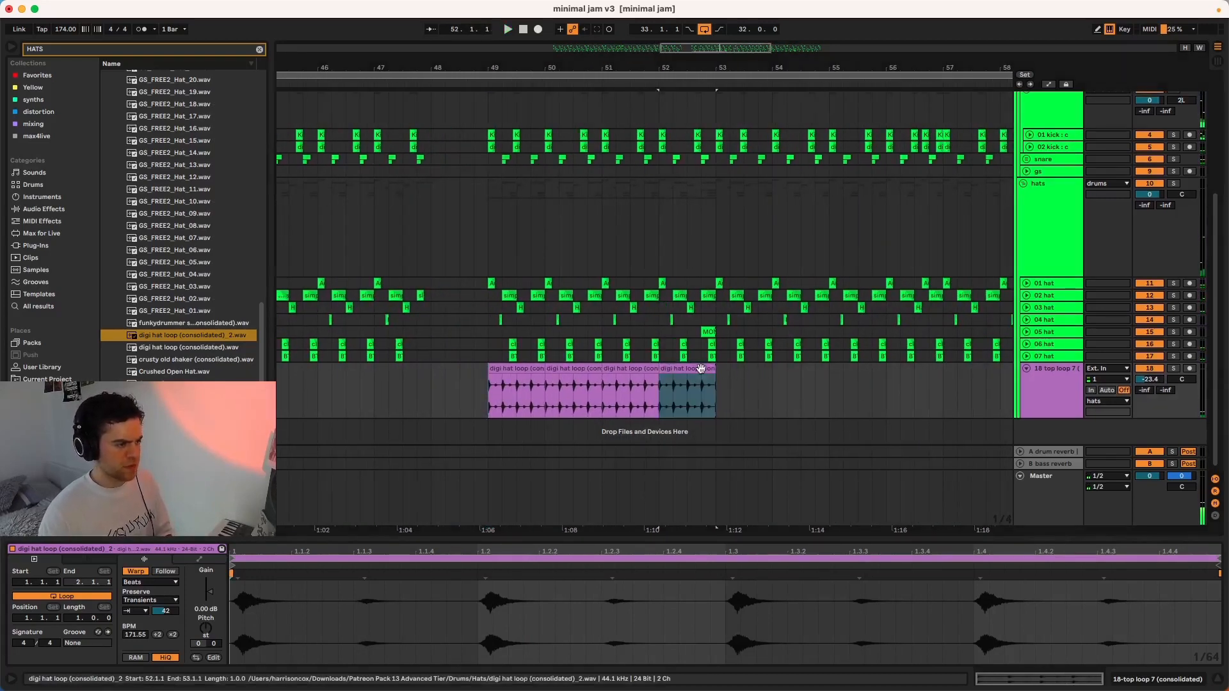
shift+click(534, 368)
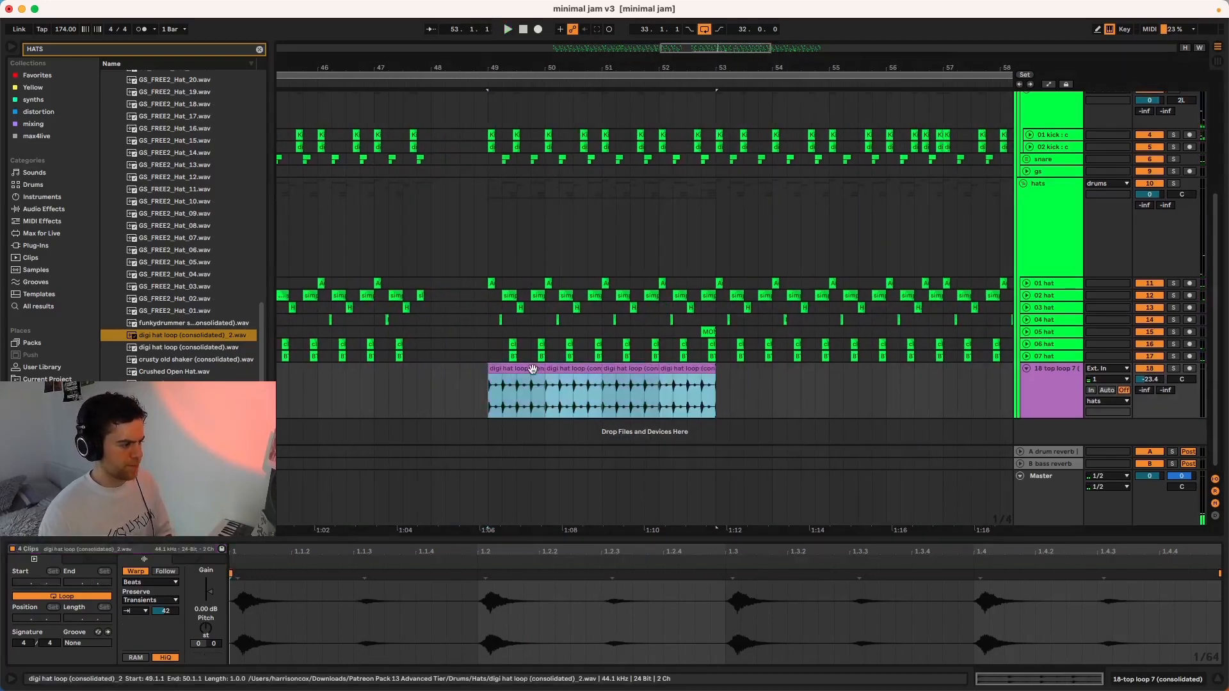
drag(205, 627, 205, 626)
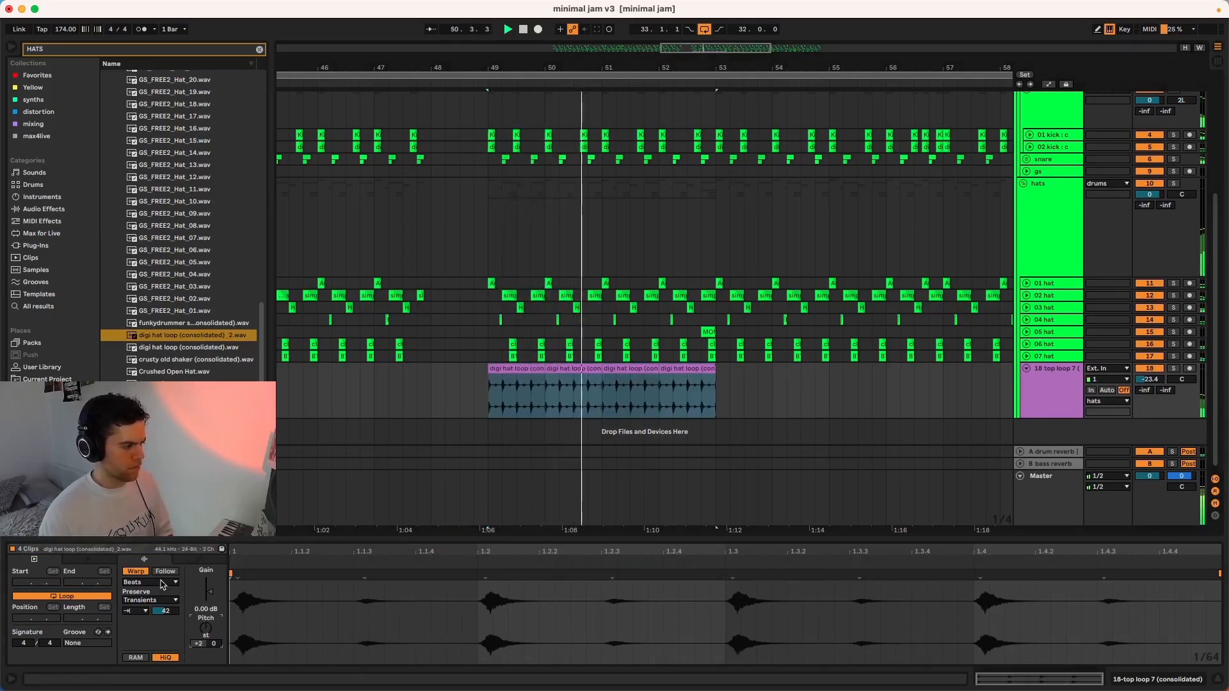
click(162, 584)
click(151, 640)
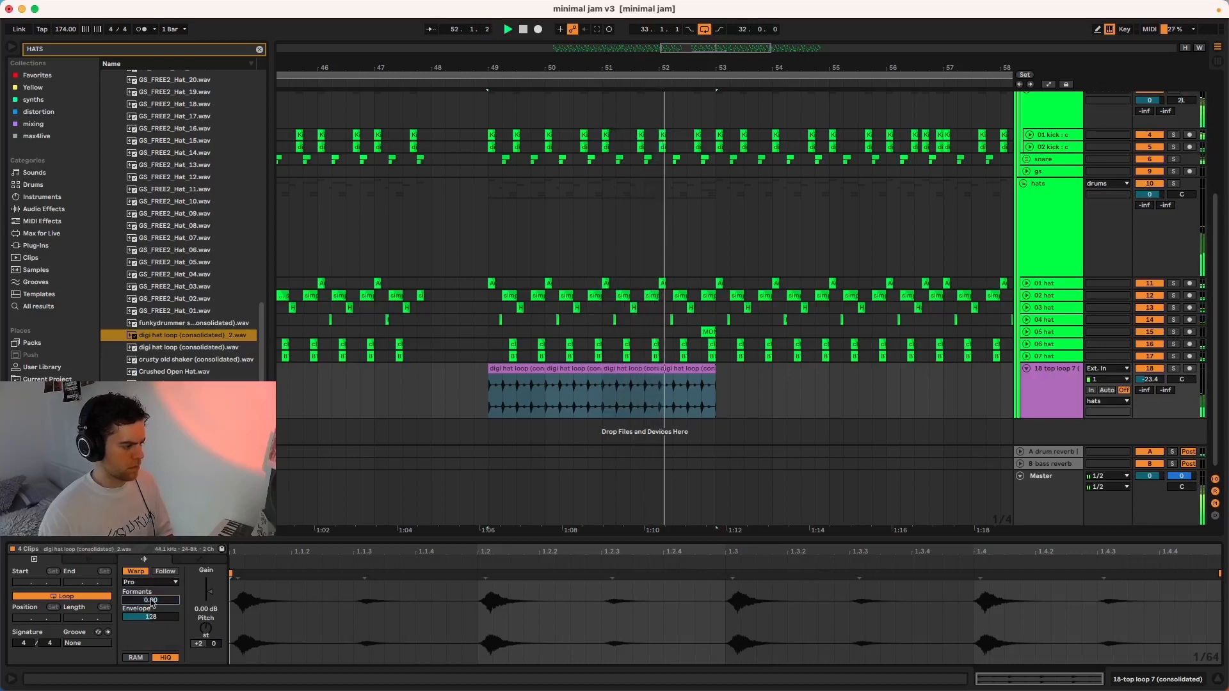
Play back the digi hat loop clips and raise their transposition to +4 semitones.
key(space)
key(space)
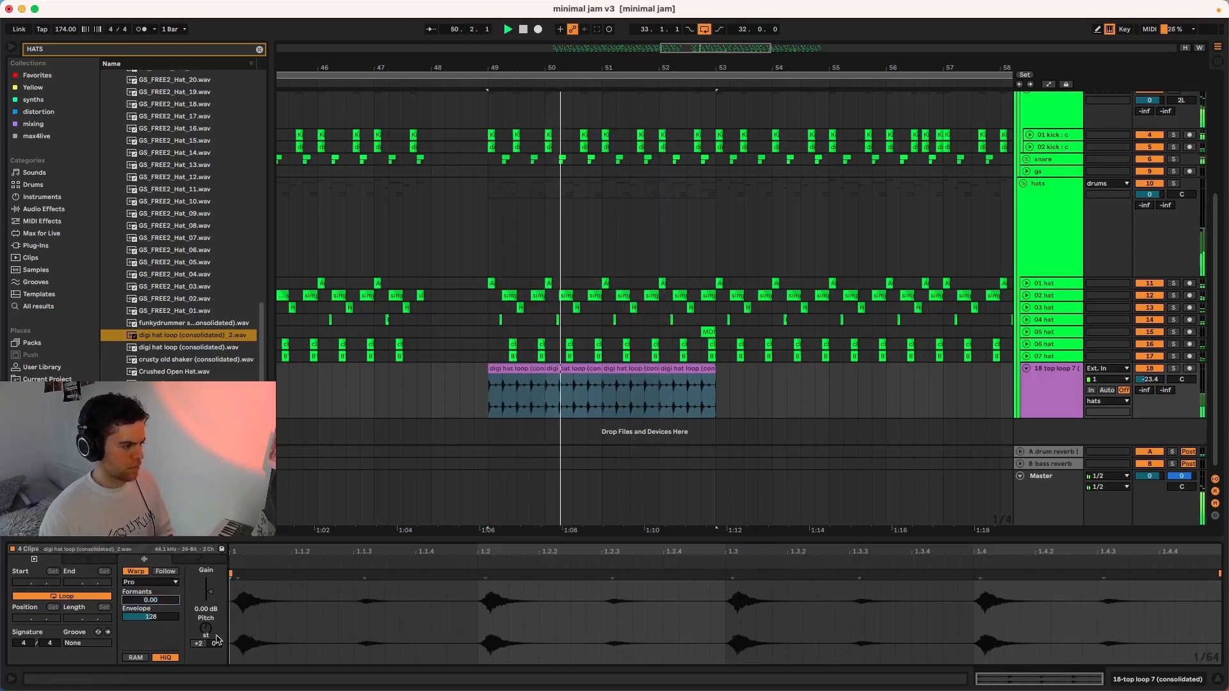
drag(206, 628, 205, 621)
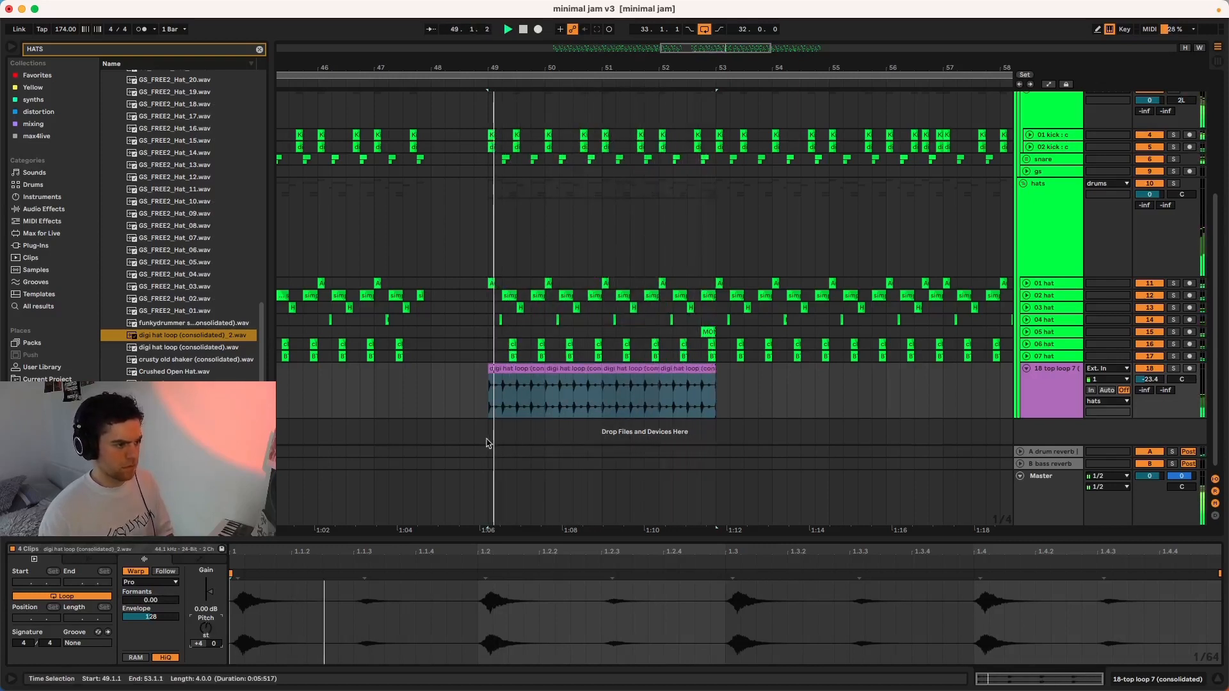
Duplicate the four digi hat loop clips three times and delete the surplus clip between 64.1.1 and 65.1.1.
click(717, 390)
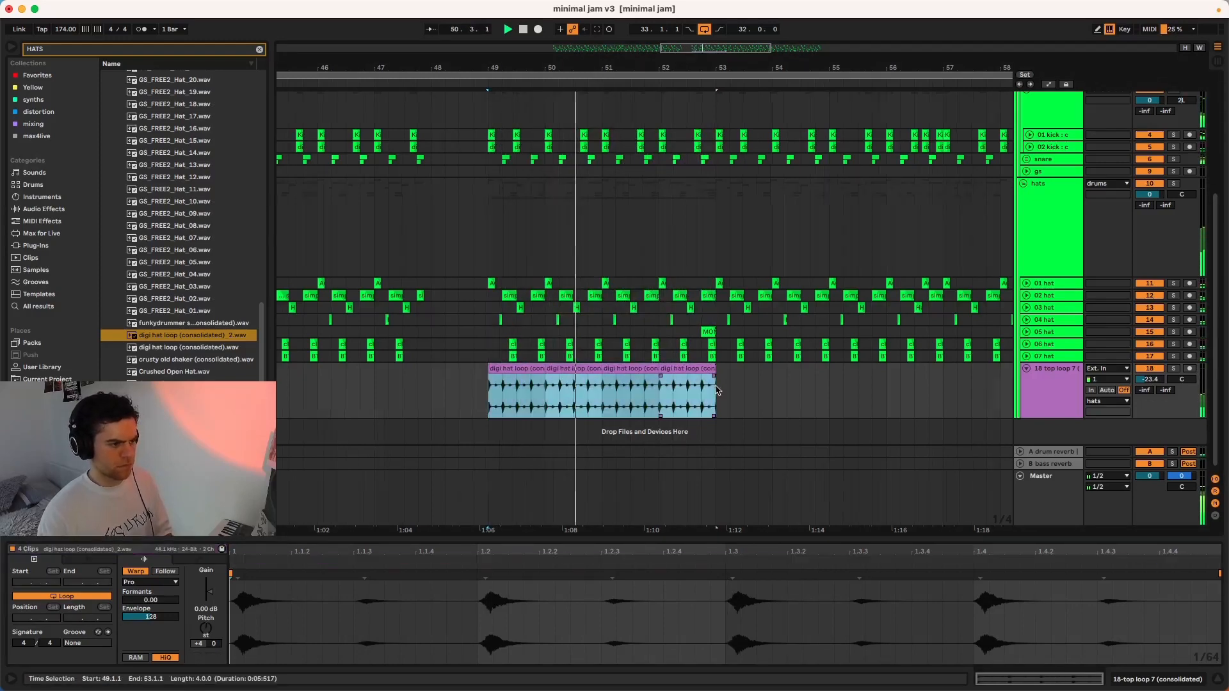
key(super+d)
key(super+d)
key(super+d)
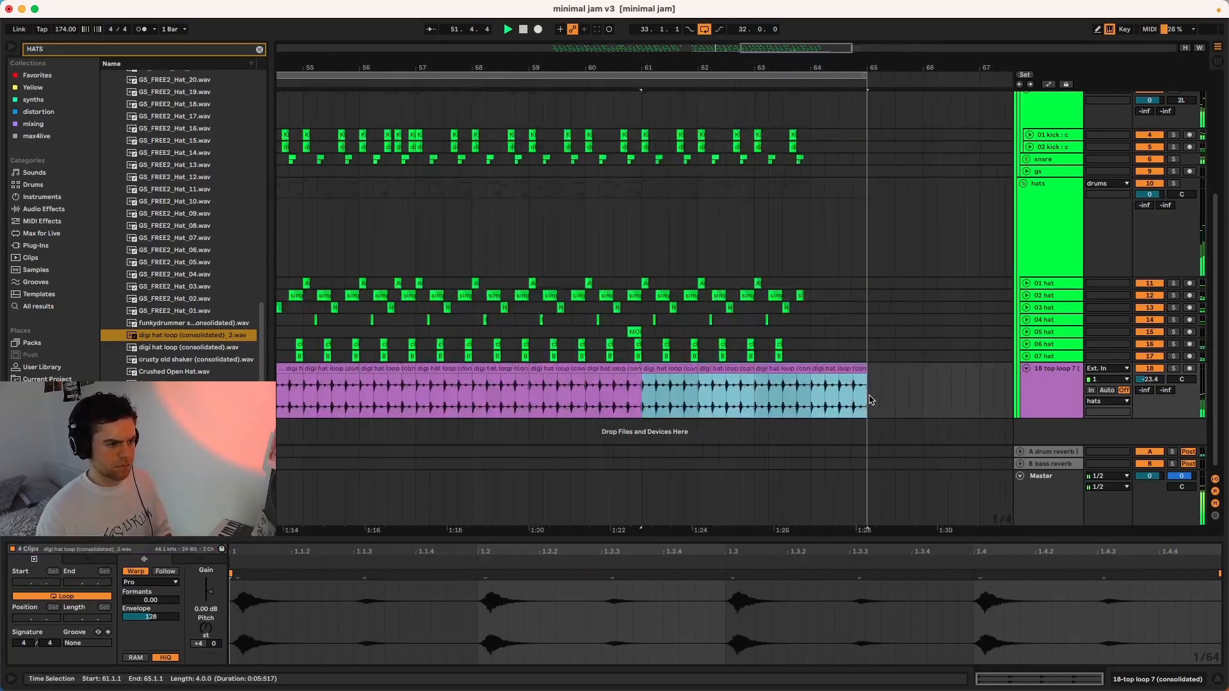
key(super+d)
key(super+z)
click(738, 370)
key(Delete)
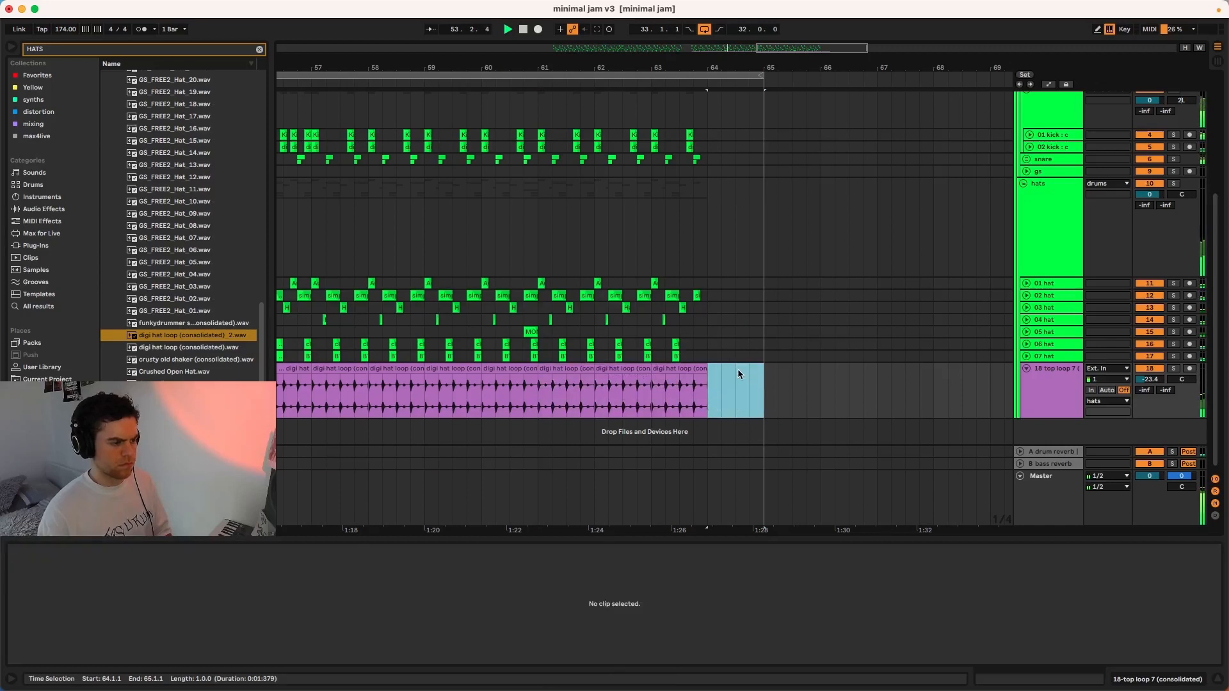
Clear the browser search and add EQ Eight from the mixing collection to the top loop 7 track.
scroll(737, 370, left, 3)
scroll(736, 369, down, 5)
scroll(736, 369, down, 3)
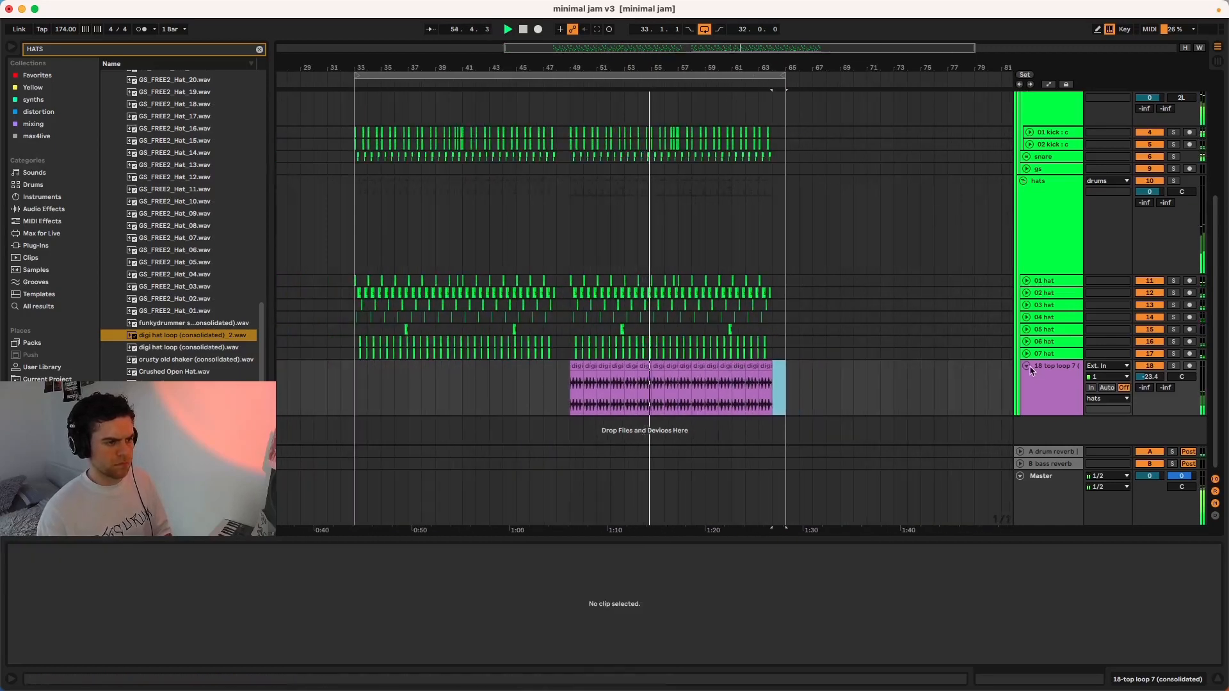
click(1028, 368)
click(1028, 367)
click(1047, 375)
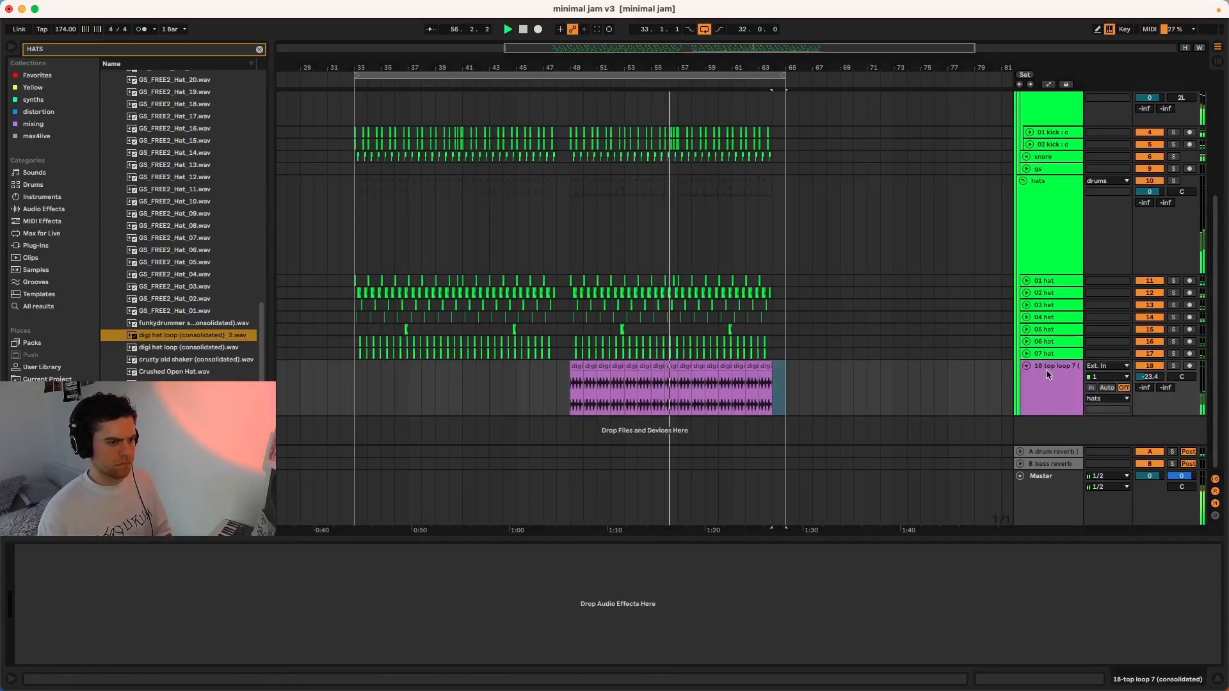
click(35, 125)
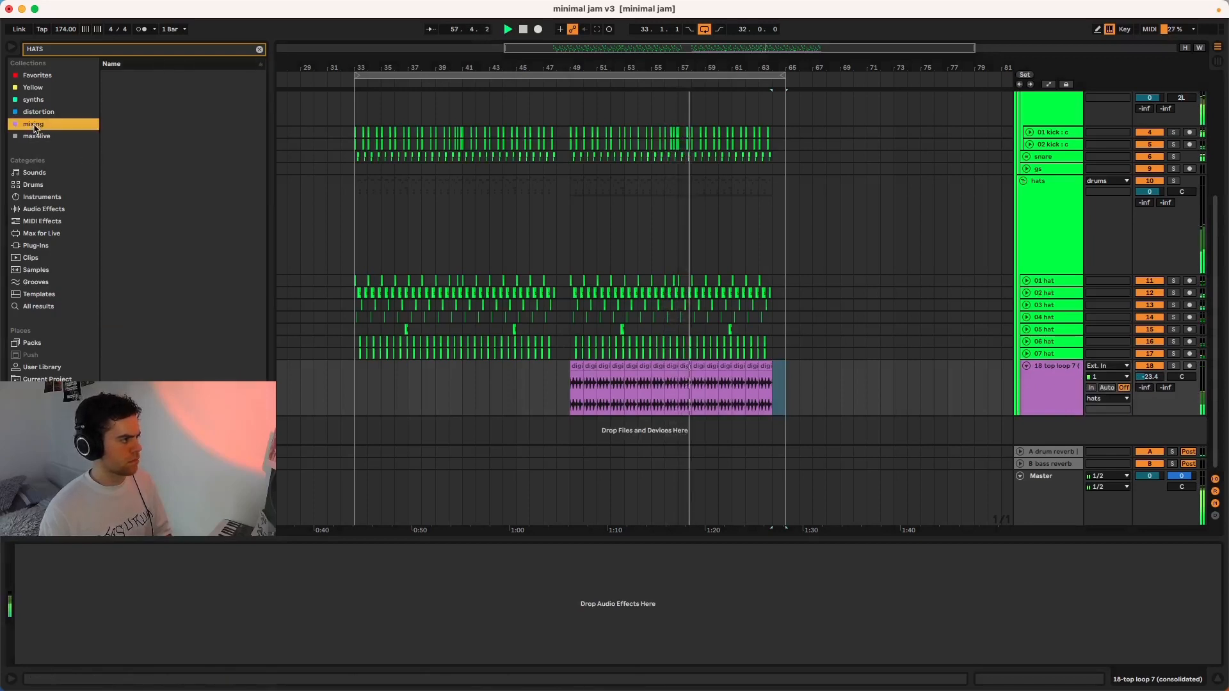
click(259, 49)
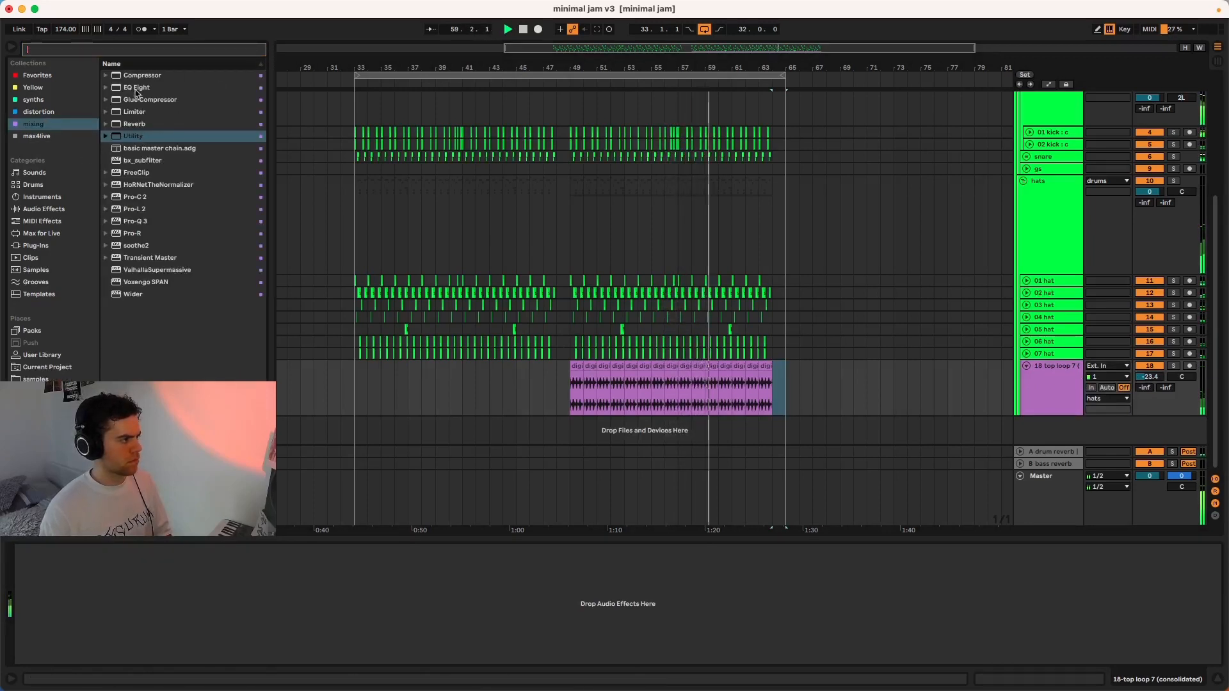
drag(137, 87, 689, 378)
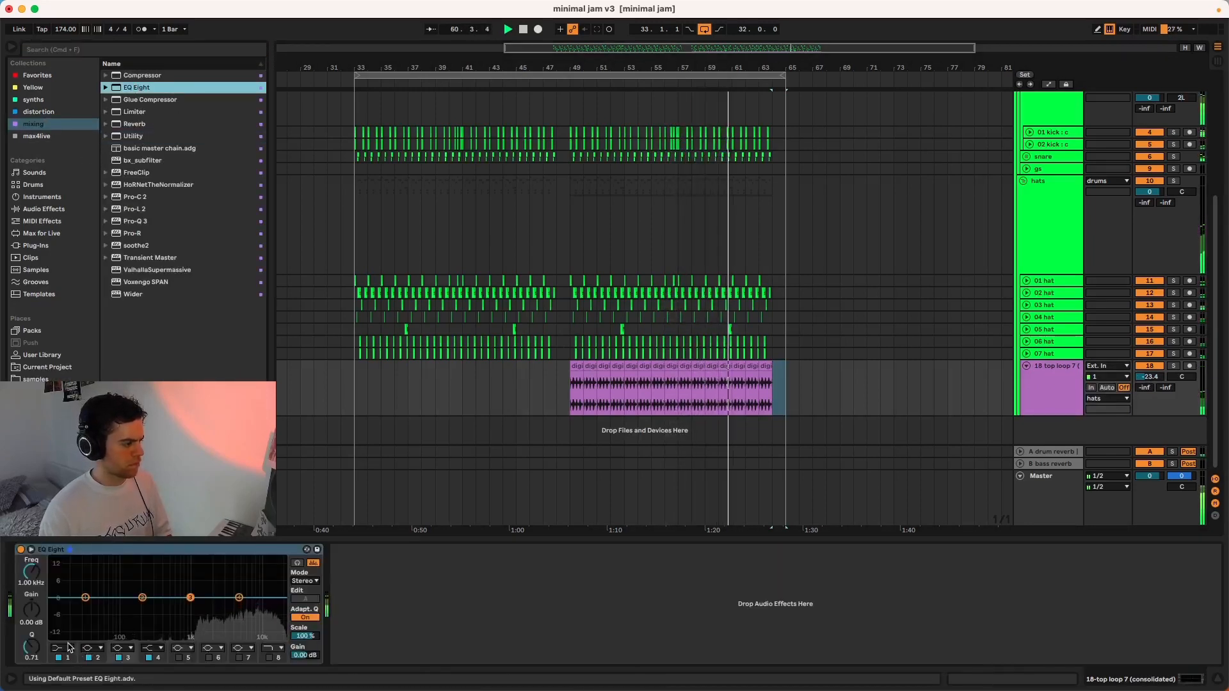
Change EQ Eight band 1 to a low cut filter at about 599 Hz.
click(65, 648)
click(65, 581)
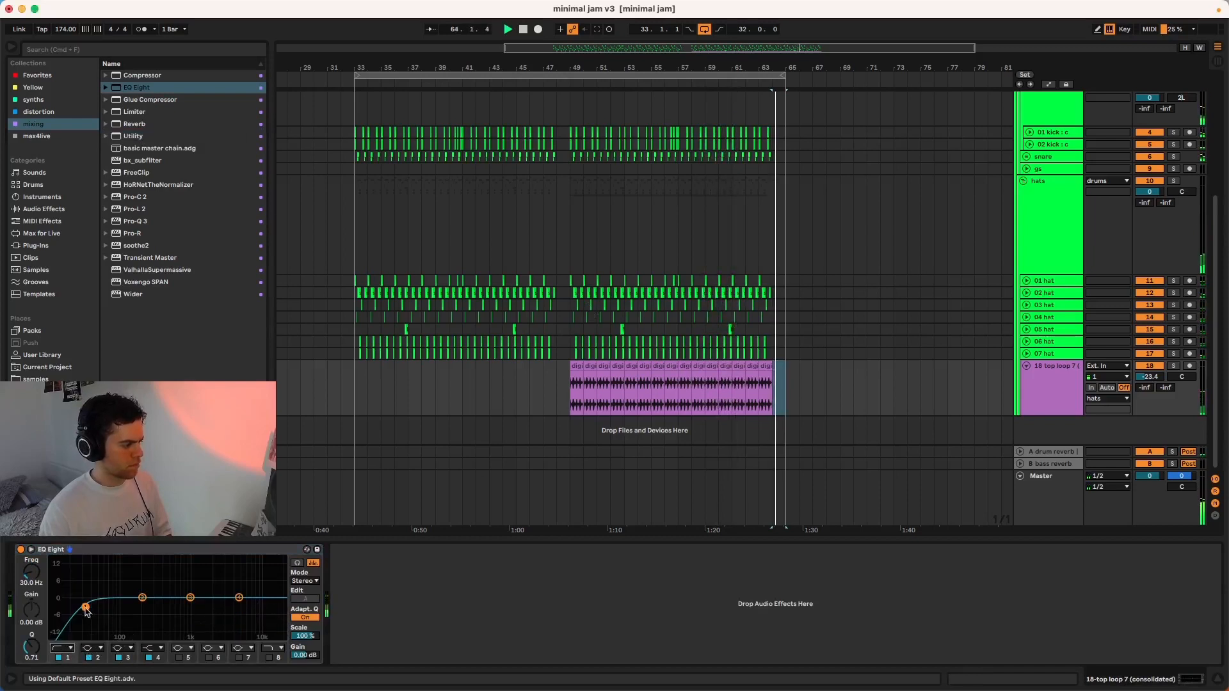
drag(85, 607, 157, 609)
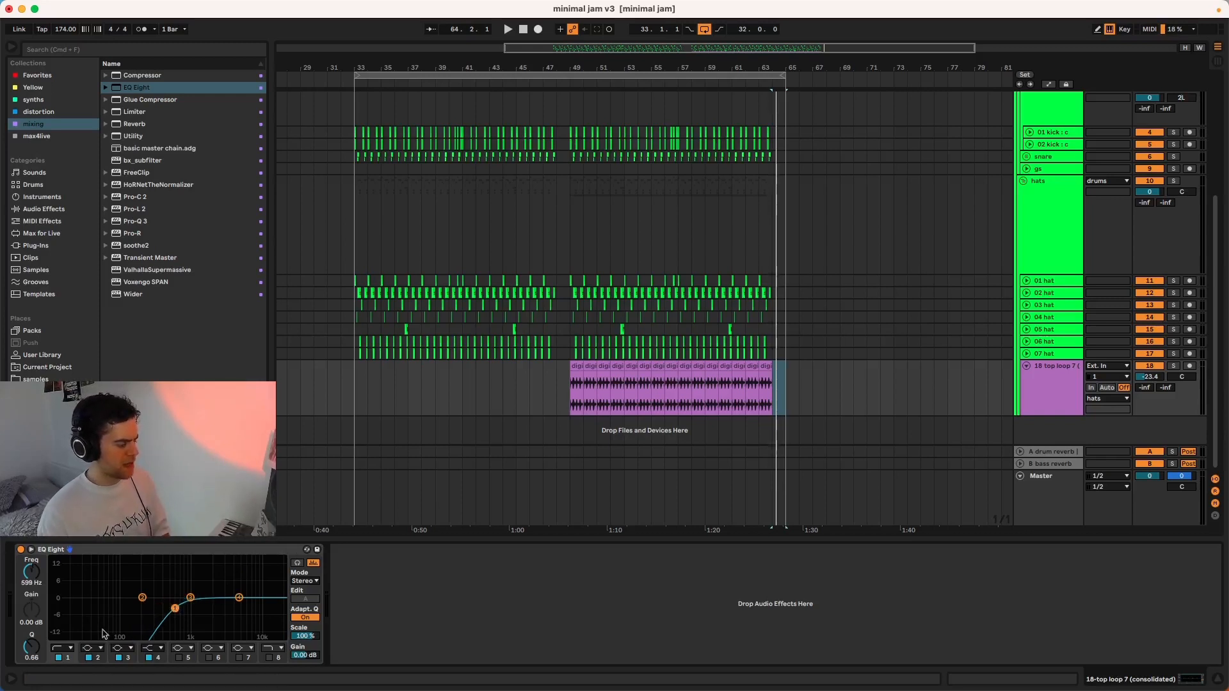
Switch band 1 to the steeper low cut, play from 49.1.1 and raise its frequency to about 1.14 kHz.
click(70, 649)
click(64, 583)
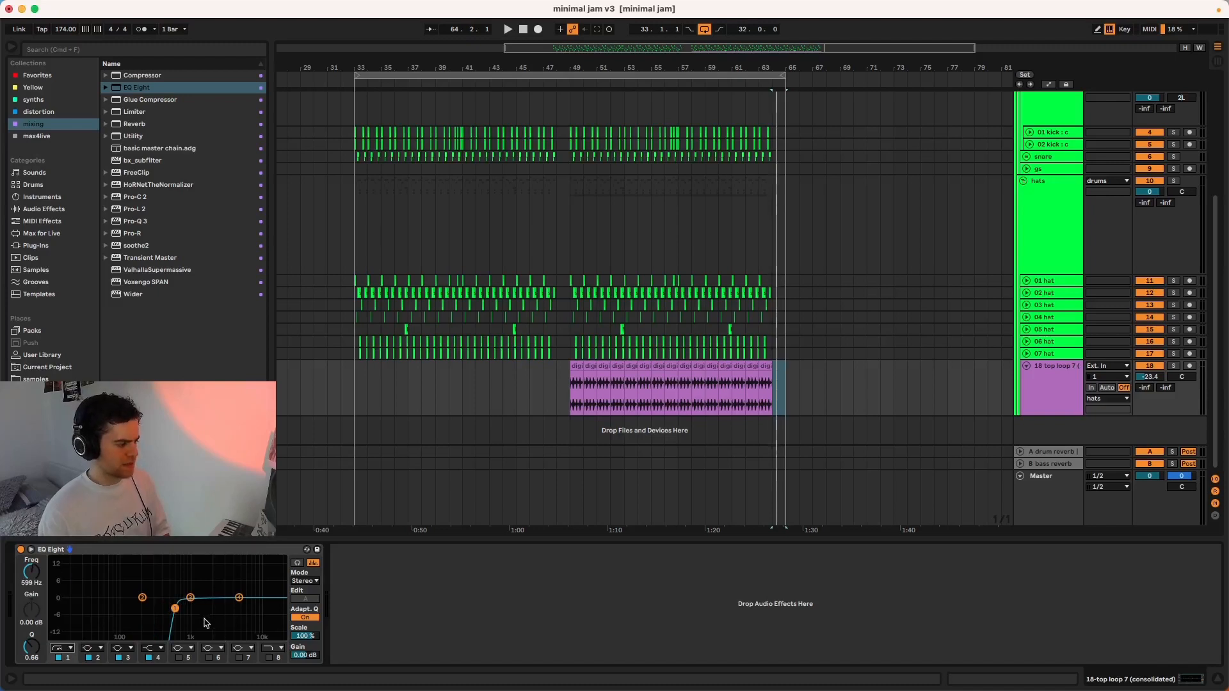
key(space)
click(176, 609)
click(566, 404)
key(space)
key(space)
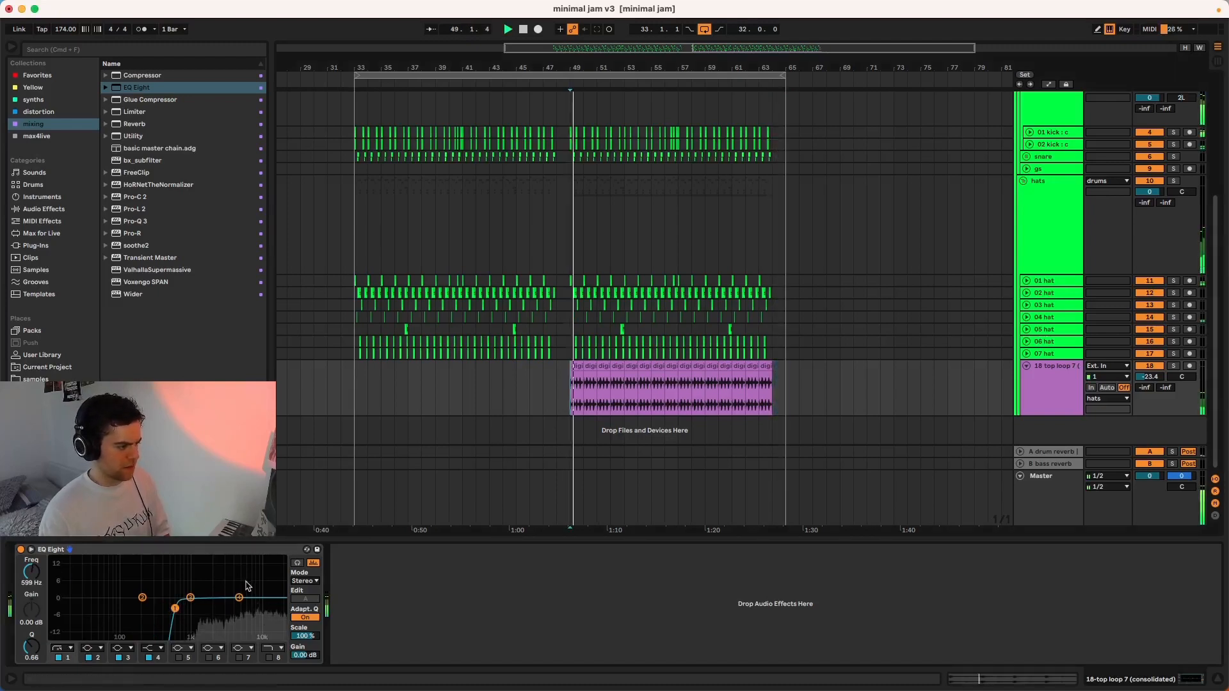
key(space)
key(space)
mouse_move(176, 609)
mouse_down()
mouse_move(228, 607)
mouse_move(194, 607)
mouse_up()
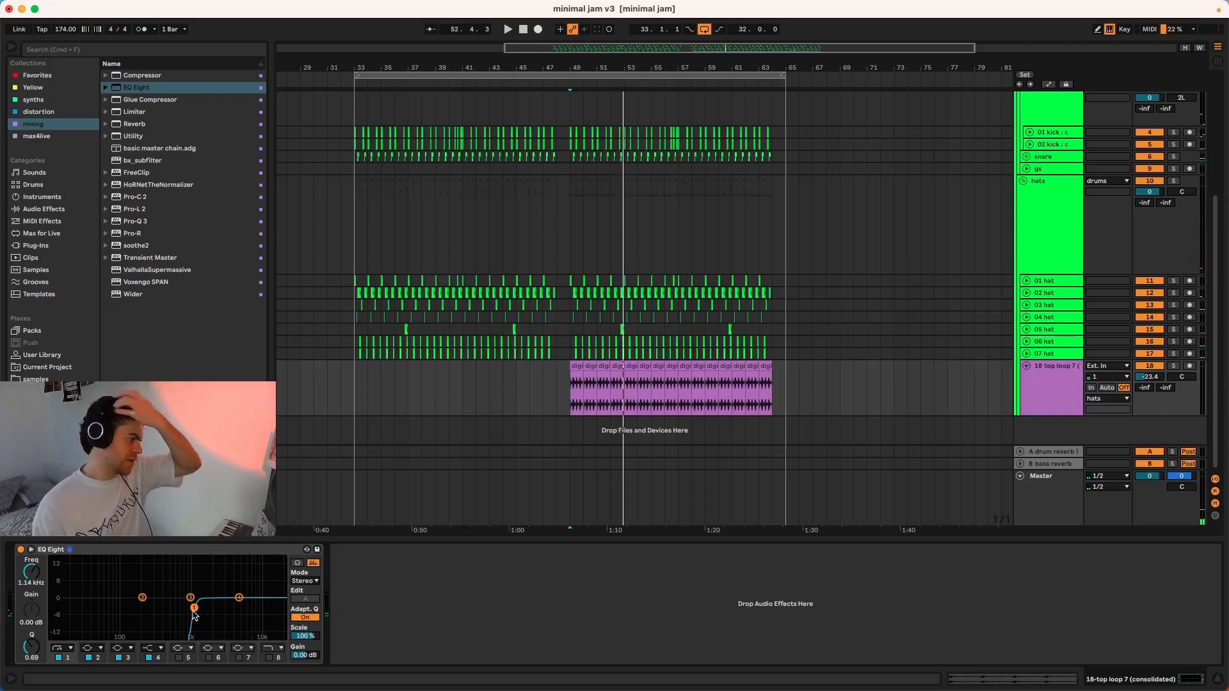
Solo the top loop 7 track and compare the steep and gentle low cut types on EQ Eight band 1.
click(1174, 365)
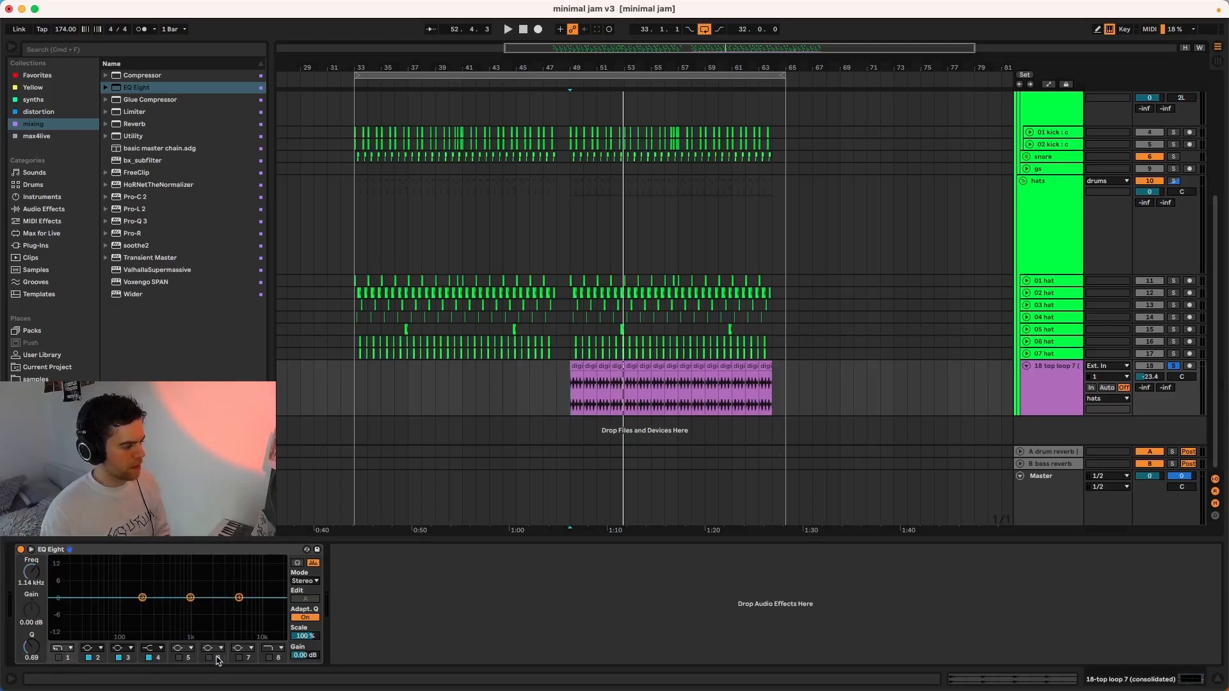
click(71, 648)
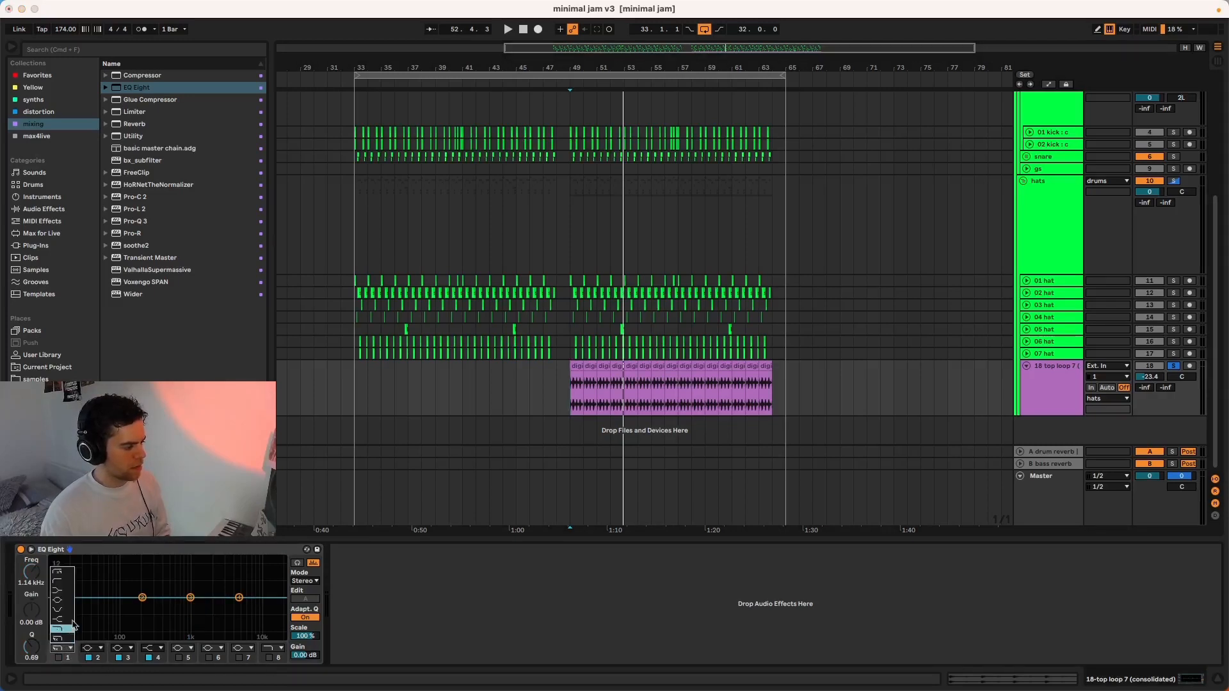
click(63, 576)
click(68, 649)
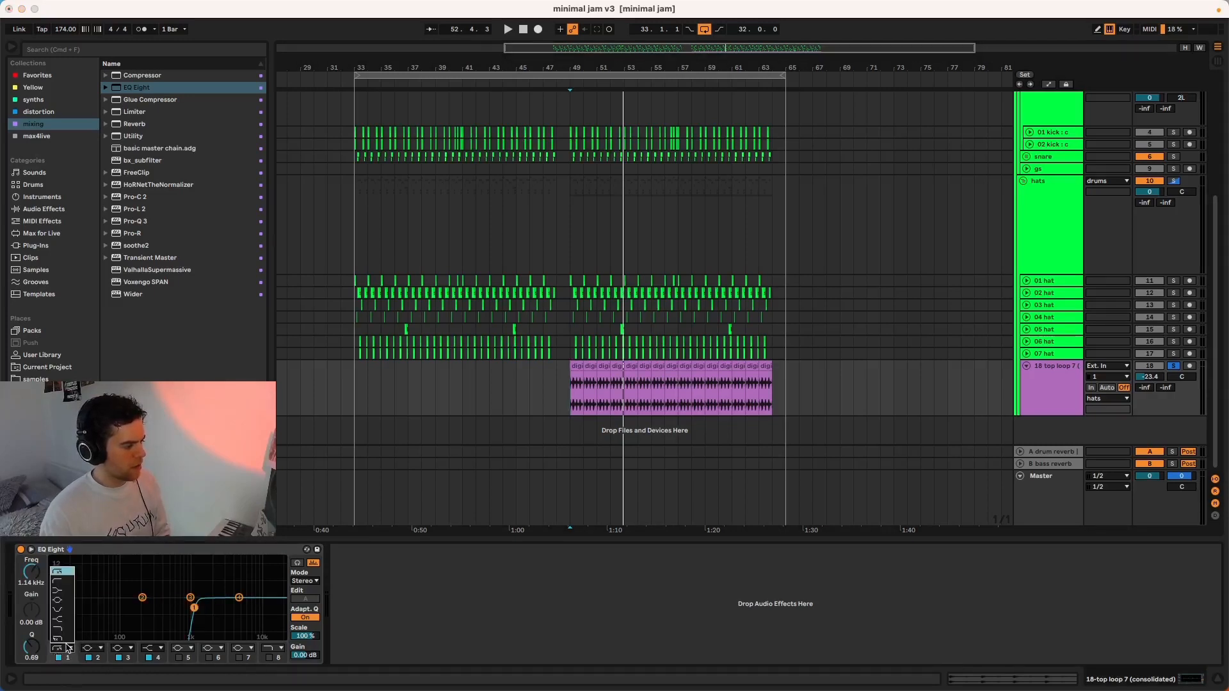
click(63, 582)
Try boosting EQ Eight band 3 by about 10.5 dB at 400 Hz during playback, and undo the changes.
key(space)
drag(194, 607, 163, 571)
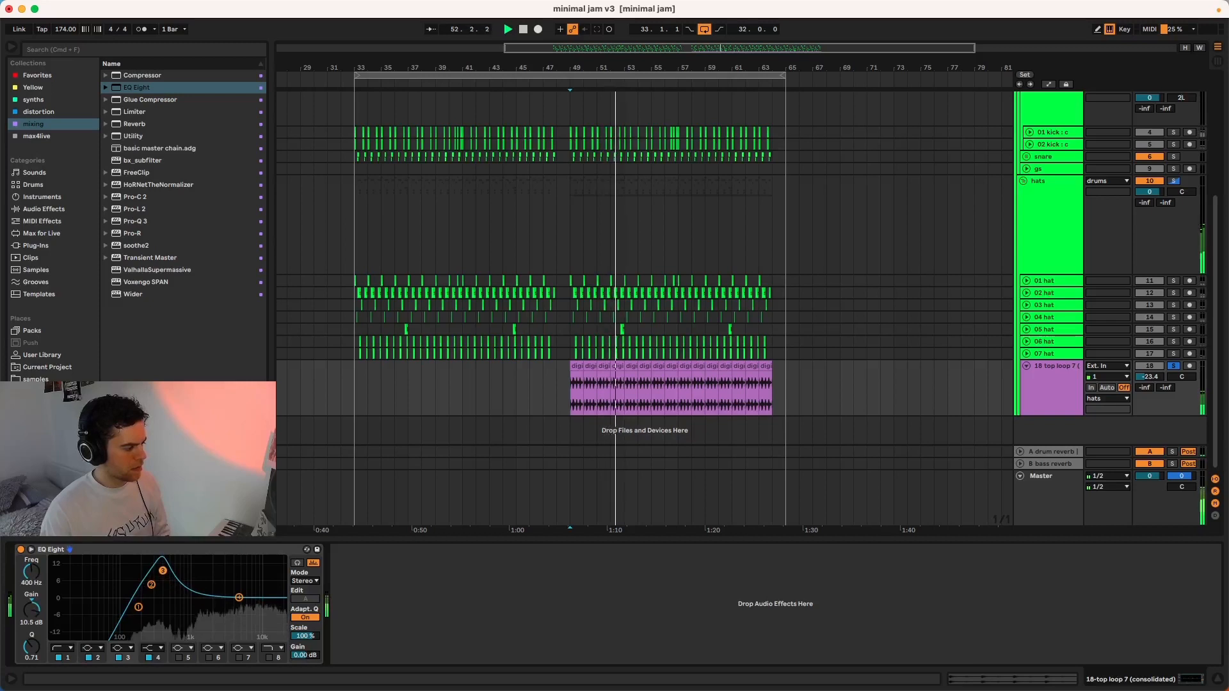
key(super+z)
key(super+z)
key(super+z)
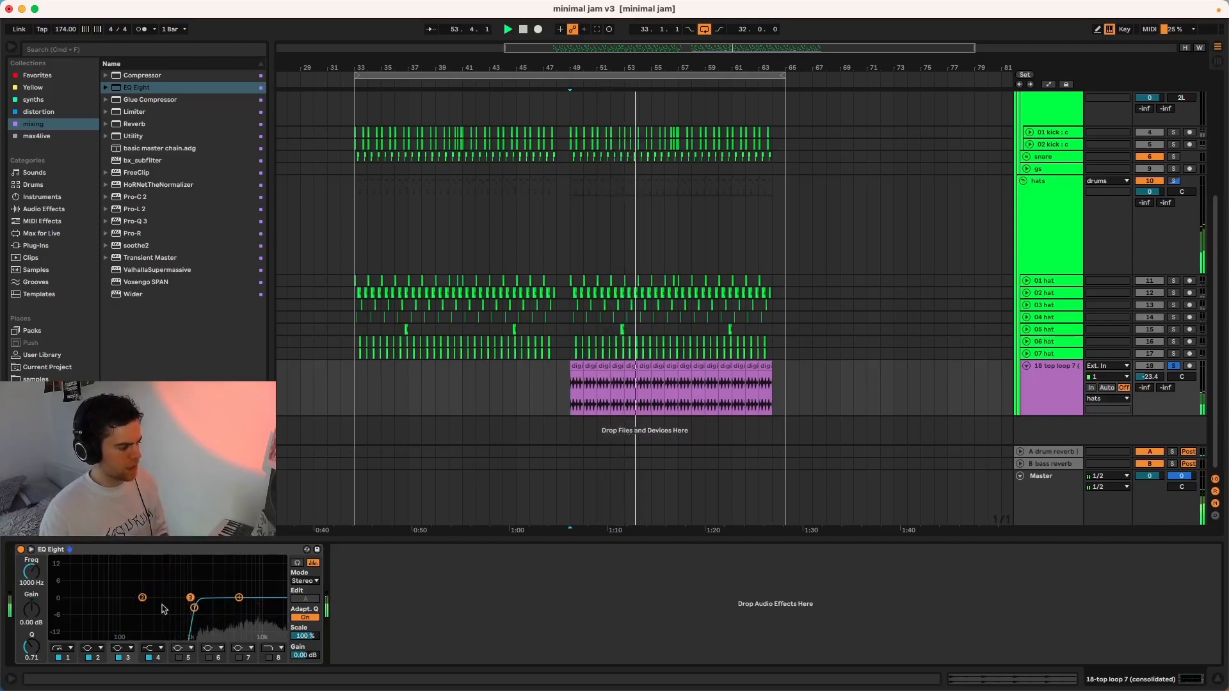
Set EQ Eight band 1 to the gentler low cut and lower its frequency to about 261 Hz.
click(66, 649)
click(67, 580)
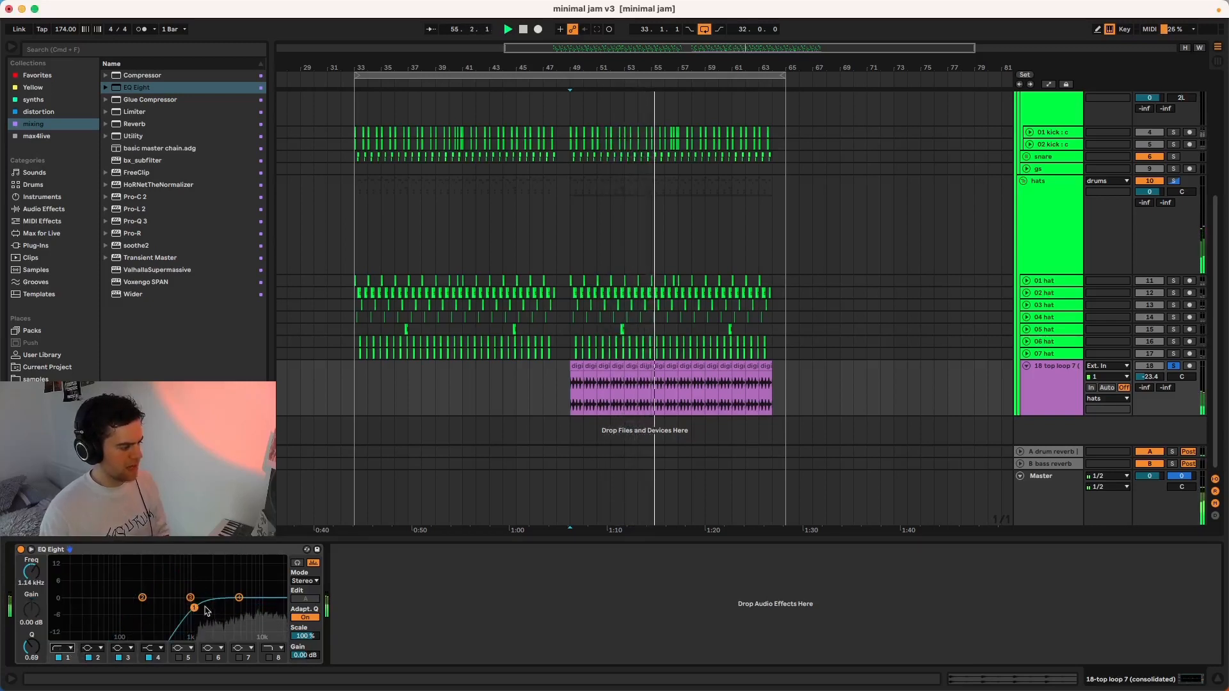
drag(194, 607, 150, 607)
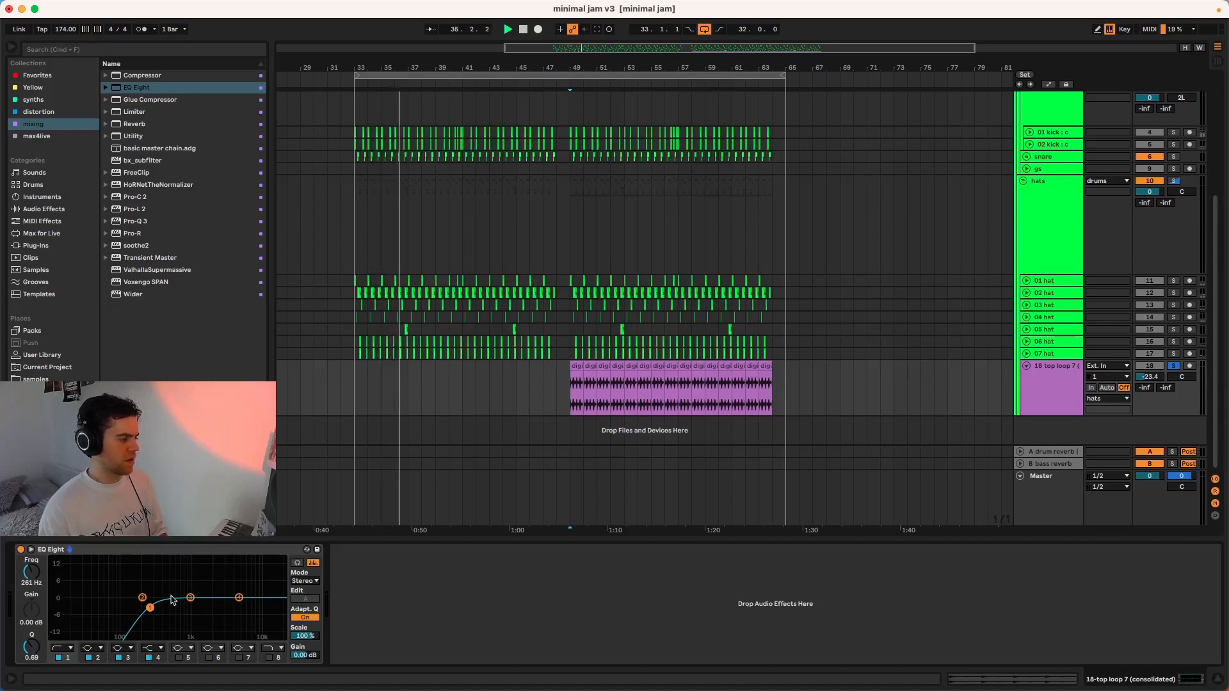
Restart playback, unsolo the top loop 7 track and lower its volume to -26.0 dB.
key(space)
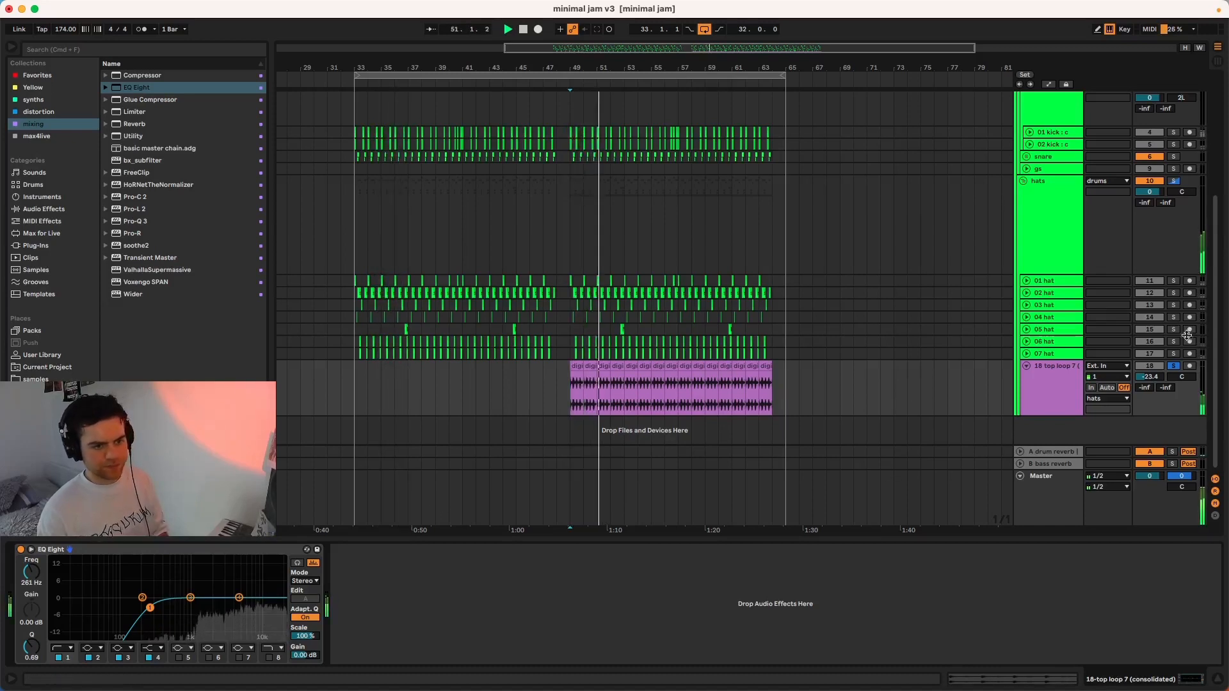
click(1174, 367)
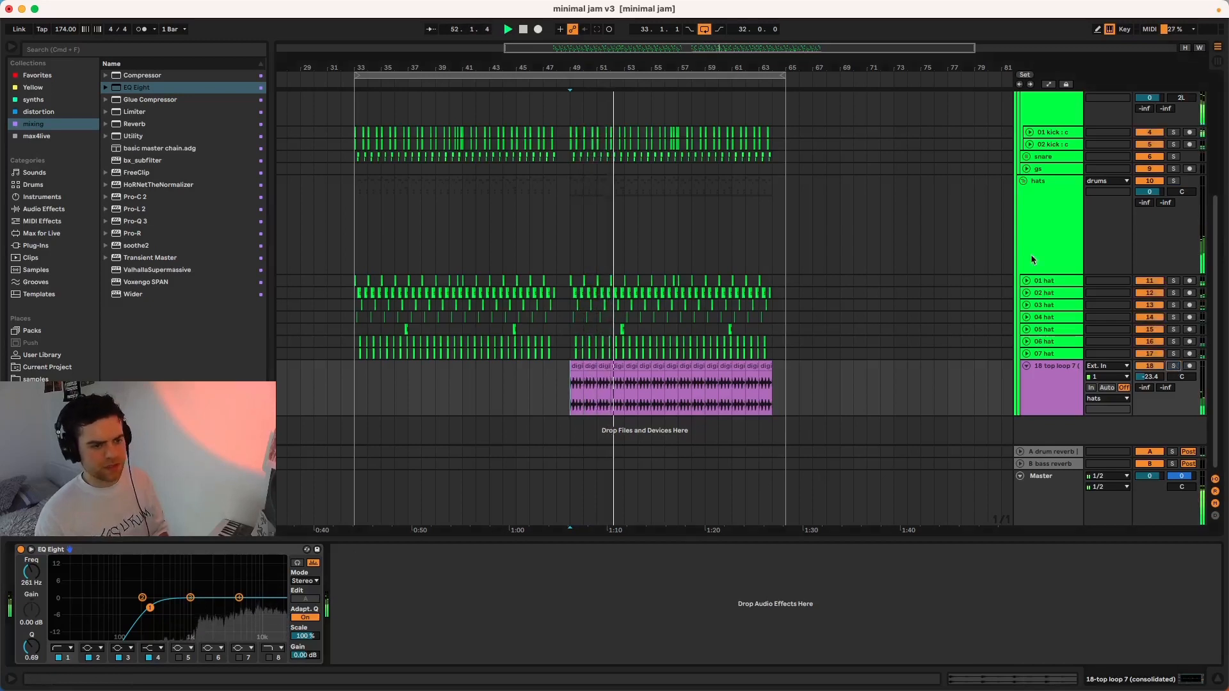
click(1026, 366)
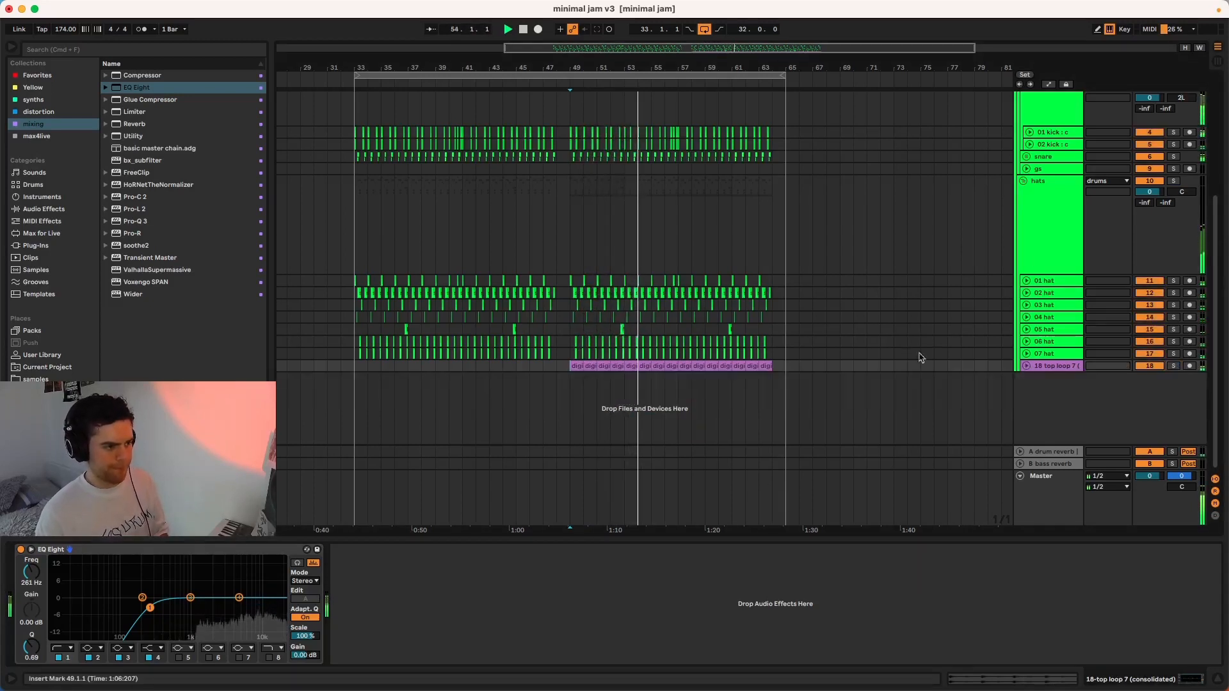
click(1041, 368)
click(1026, 366)
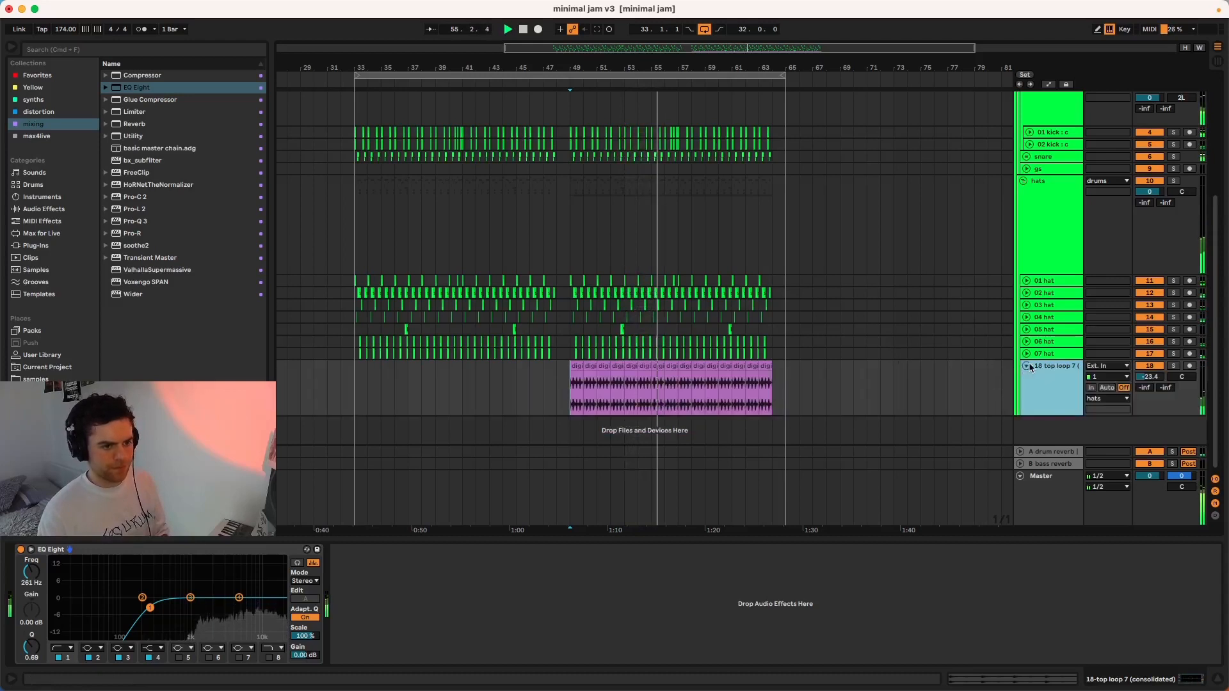
click(1149, 377)
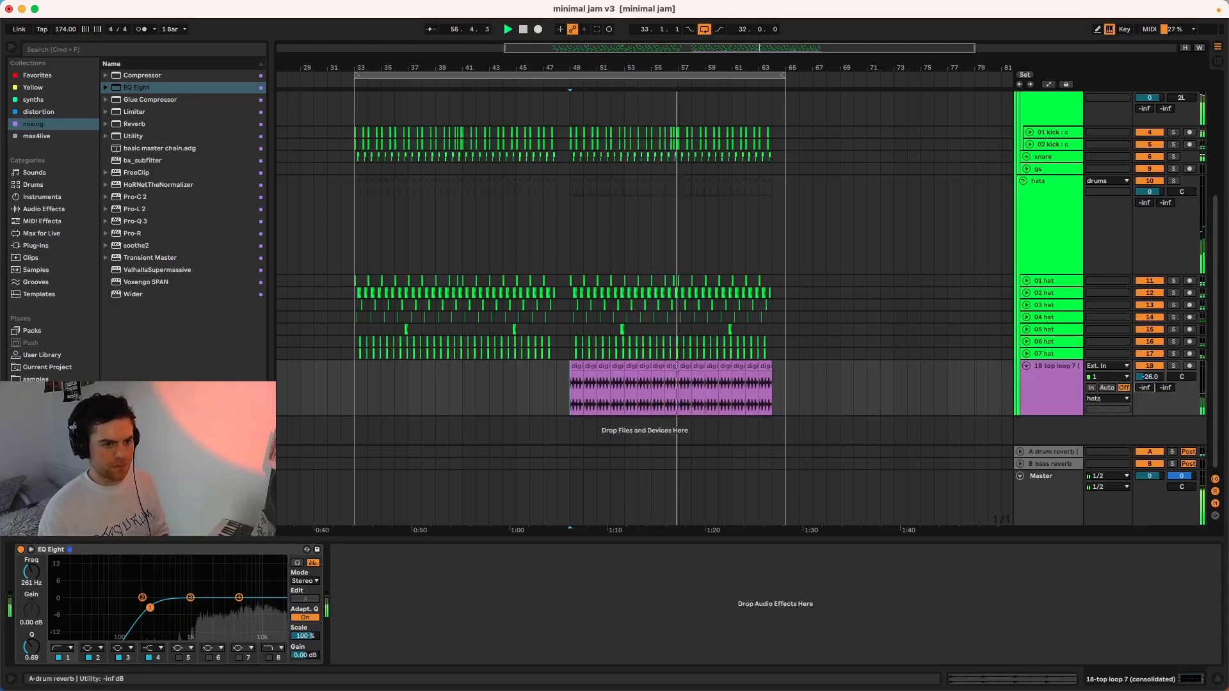
Raise the top loop 7 track's send to the drum reverb return to -23.4 dB.
drag(1146, 390, 1146, 386)
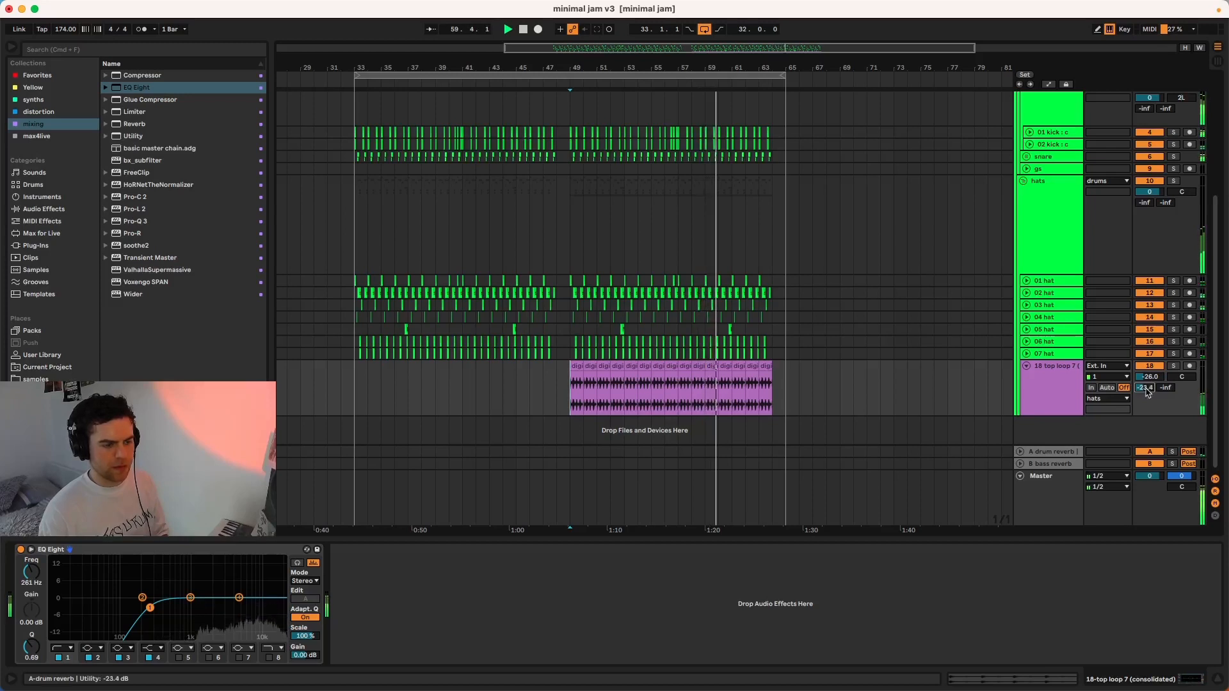
click(1026, 366)
click(1026, 367)
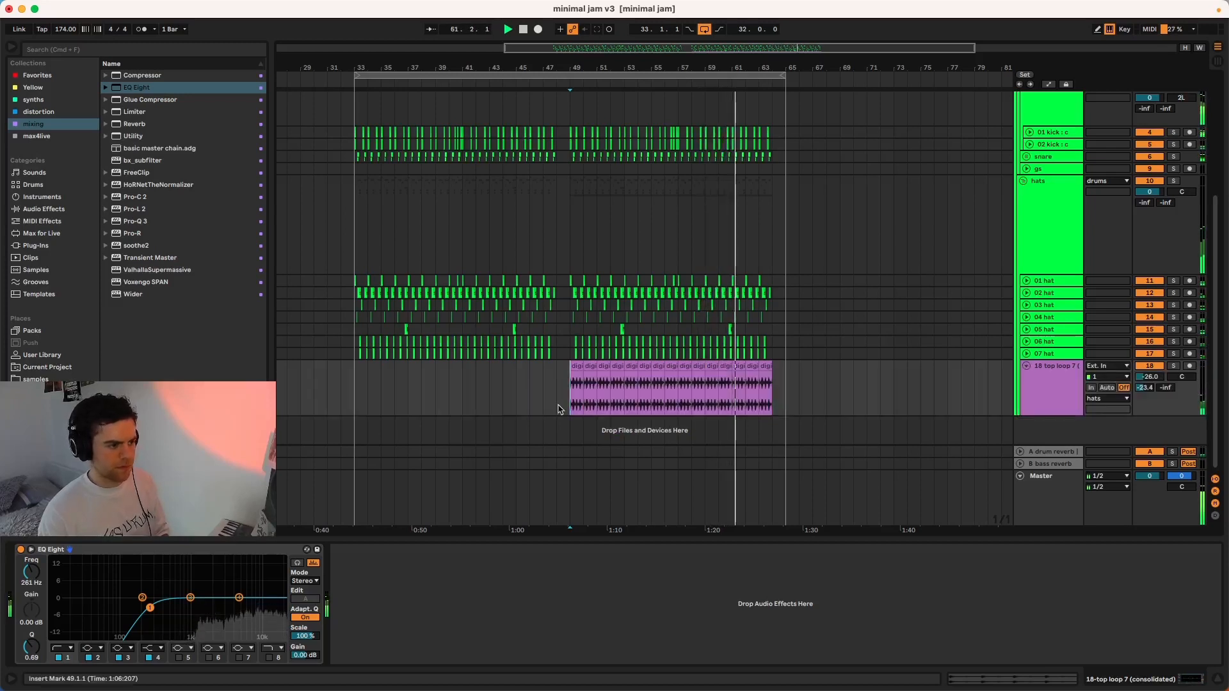
scroll(554, 410, up, 5)
scroll(660, 404, down, 5)
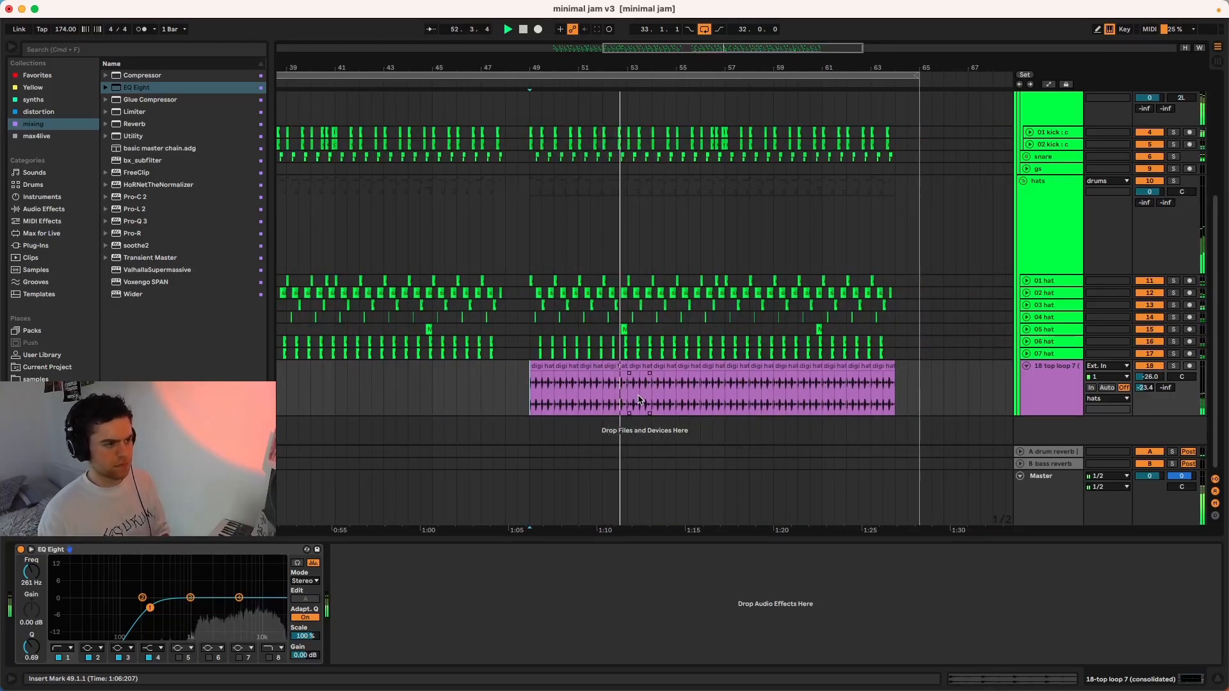
Collapse the top loop 7 track and repeatedly duplicate the half-bar 04 hat section starting at 49.1.1 through bar 56.
click(1026, 366)
scroll(541, 332, up, 5)
drag(491, 320, 554, 322)
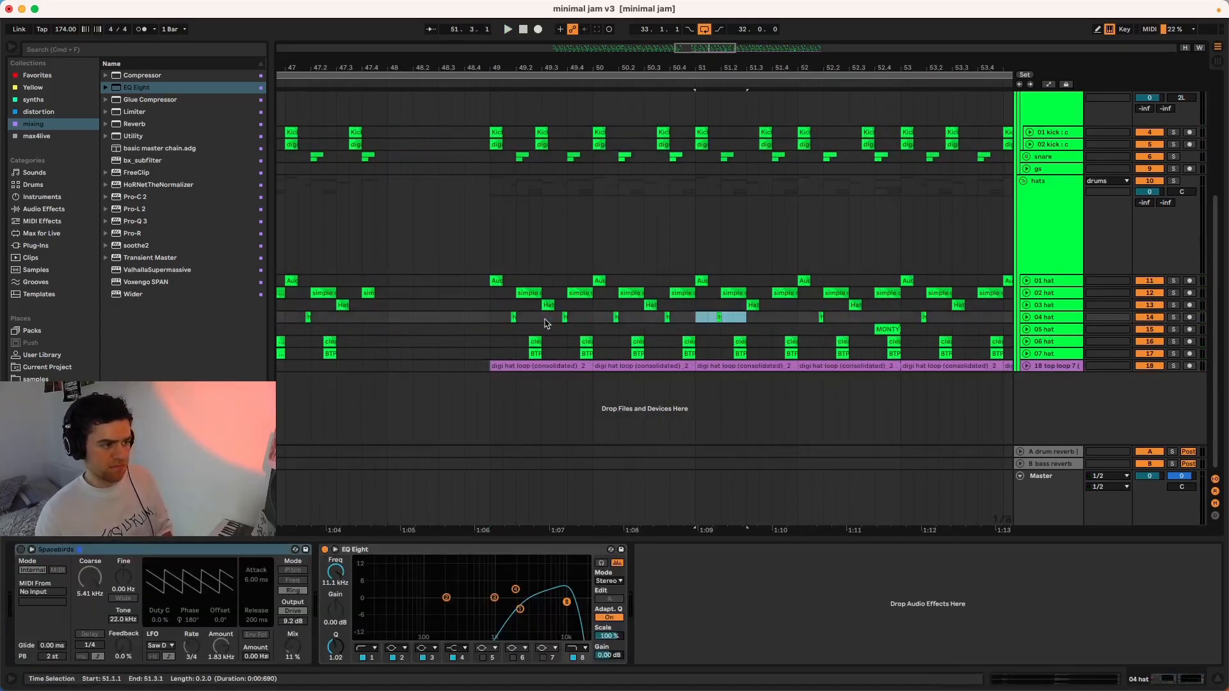
key(super+d)
scroll(545, 324, down, 5)
key(super+d)
key(super+d)
key(super+d)
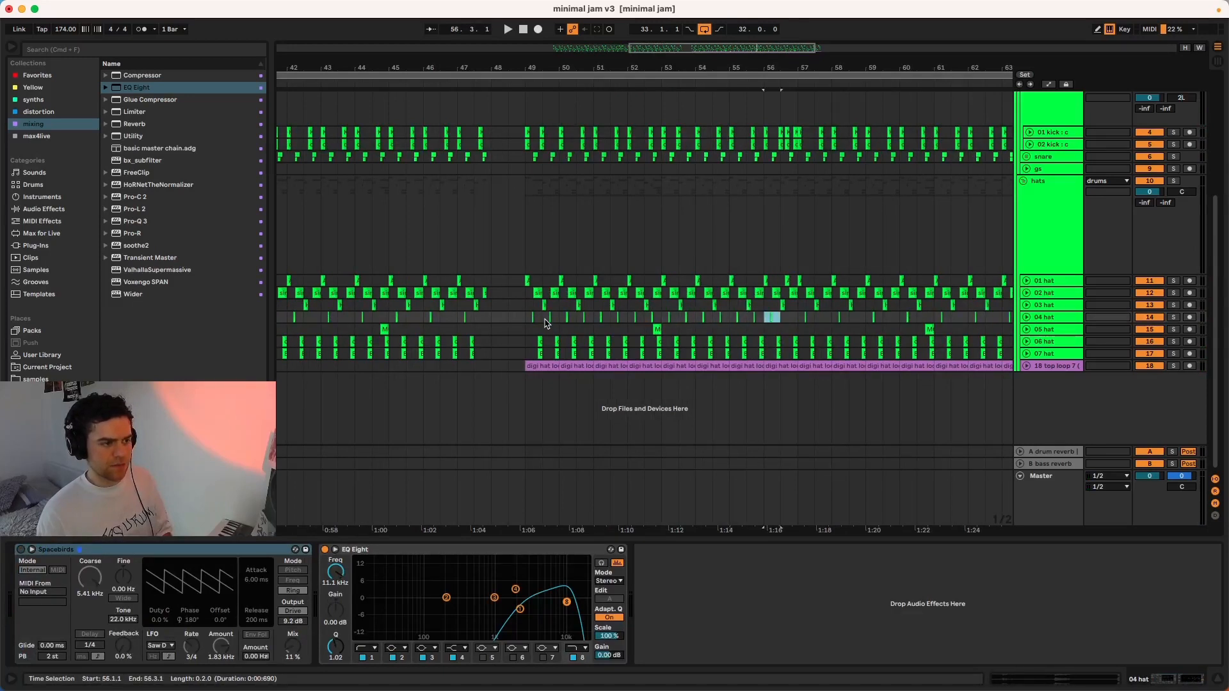
Play the drum section back from 49.1.1 and inspect the hat tracks around bars 55 to 57.
click(524, 332)
key(space)
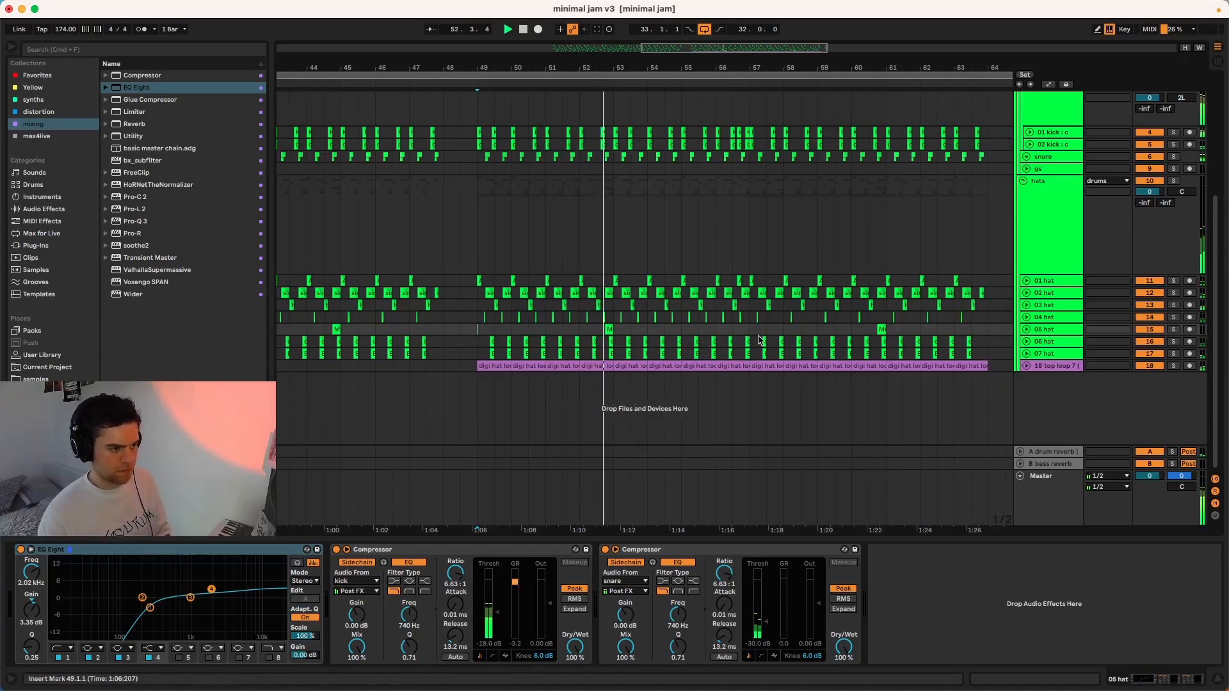
scroll(760, 339, up, 5)
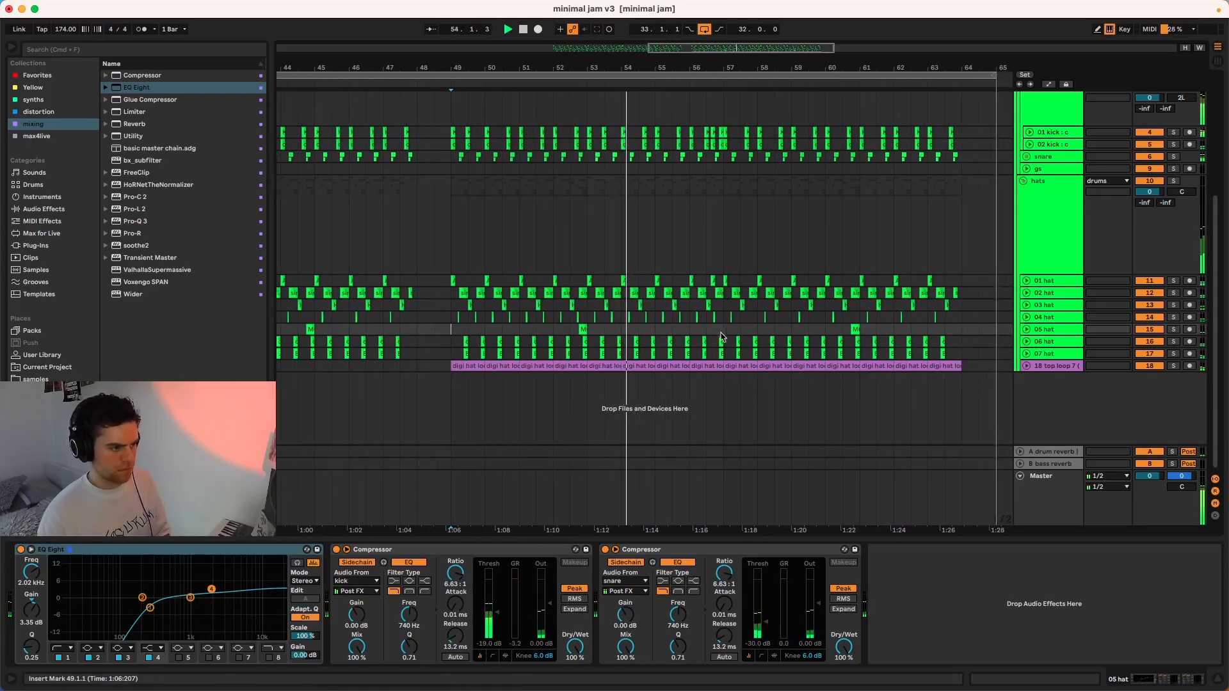
scroll(707, 333, up, 3)
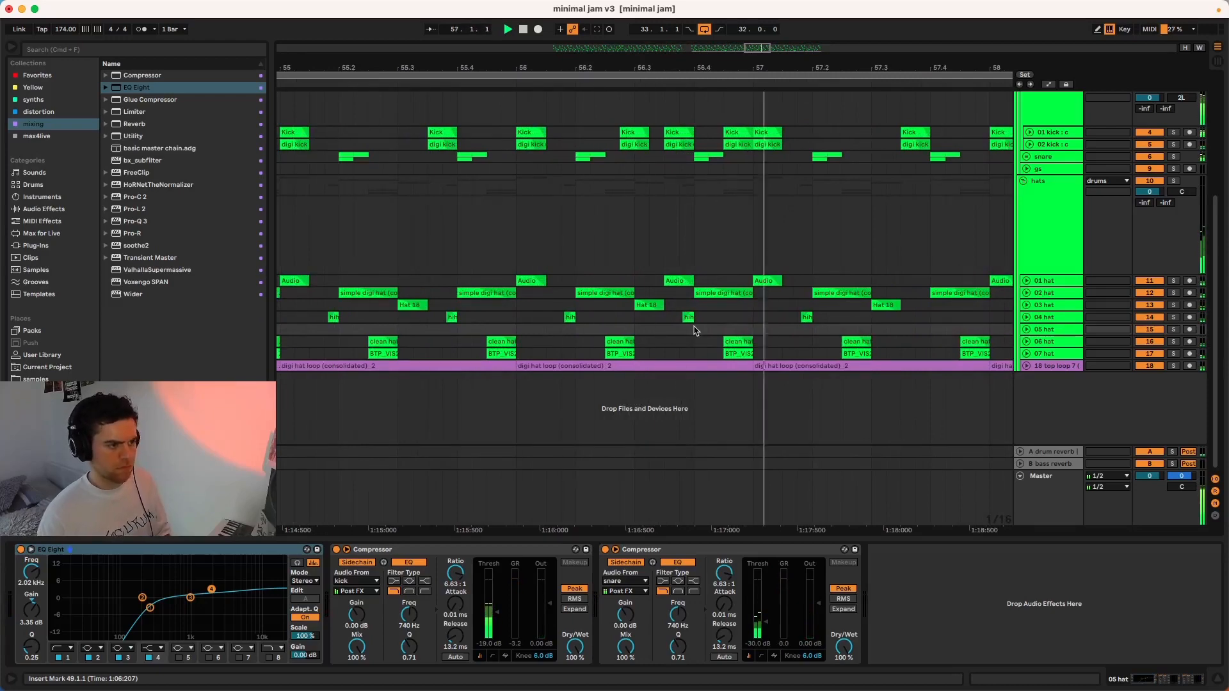
Duplicate the 04 hat section spanning bars 49 to 56 so it fills on from bar 57, and clear bar 64.
scroll(696, 330, down, 5)
scroll(696, 330, down, 5)
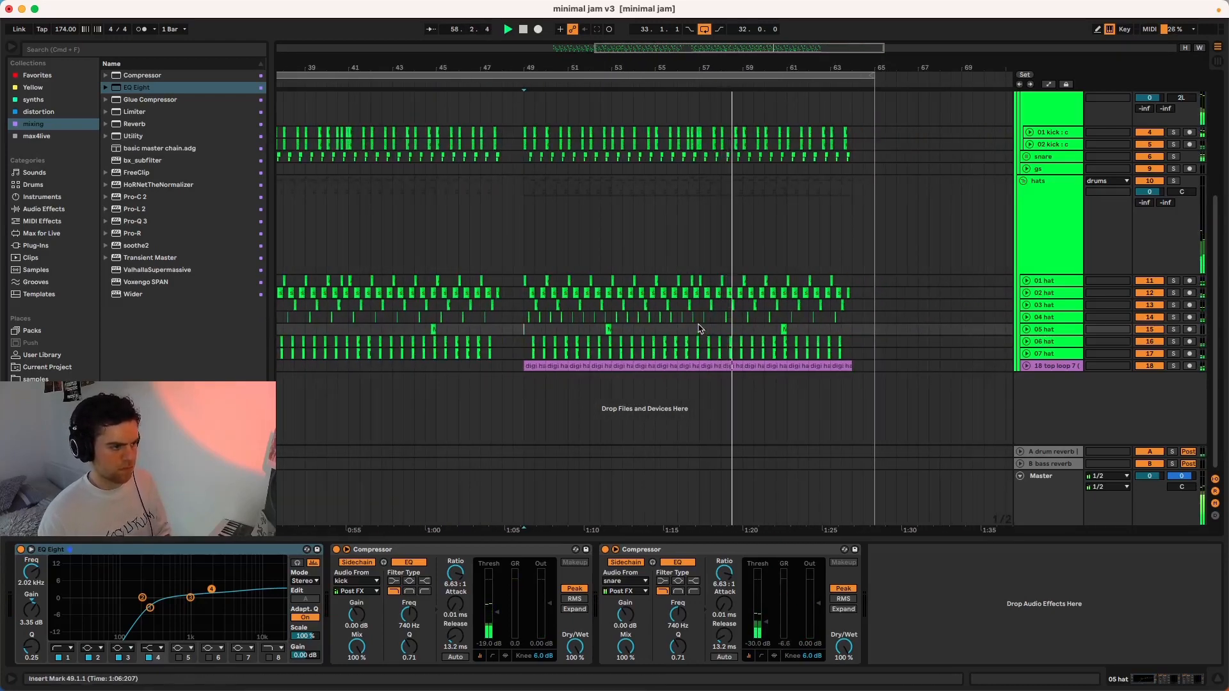
drag(699, 325, 524, 323)
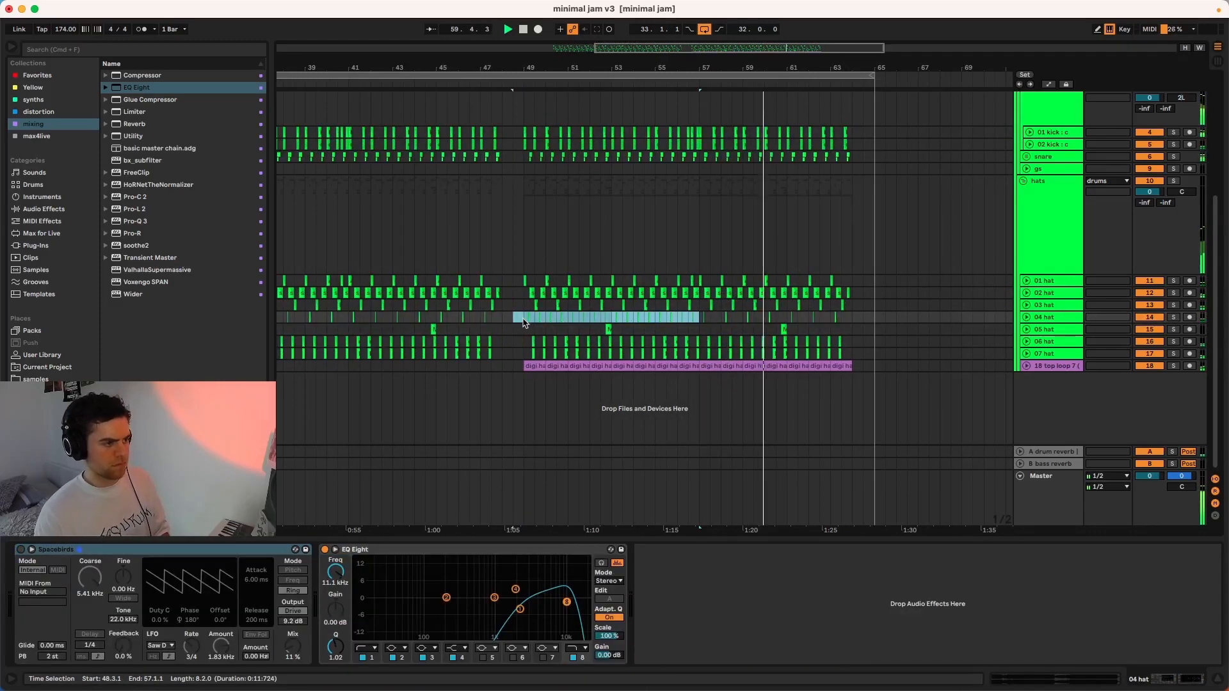
key(super+d)
scroll(883, 320, up, 7)
drag(873, 322, 775, 321)
scroll(800, 349, down, 4)
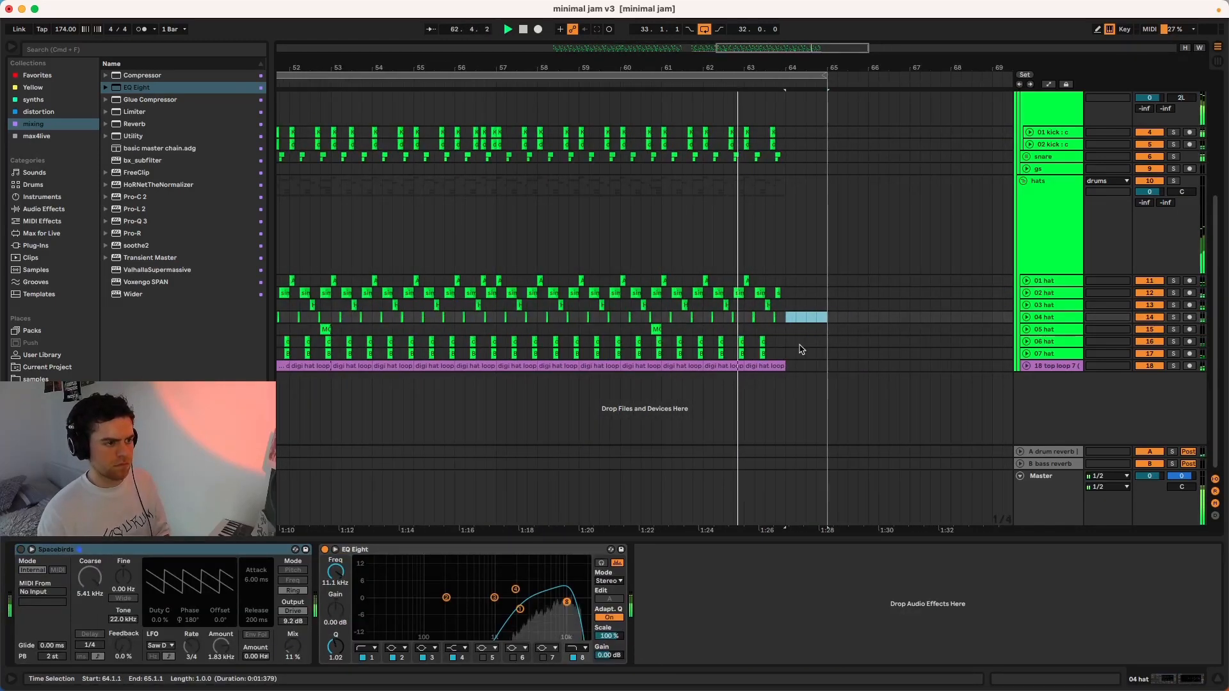
Collapse the hats group, stop playback and review the kick, snare and hat arrangement across bars 33 to 64.
scroll(801, 349, down, 2)
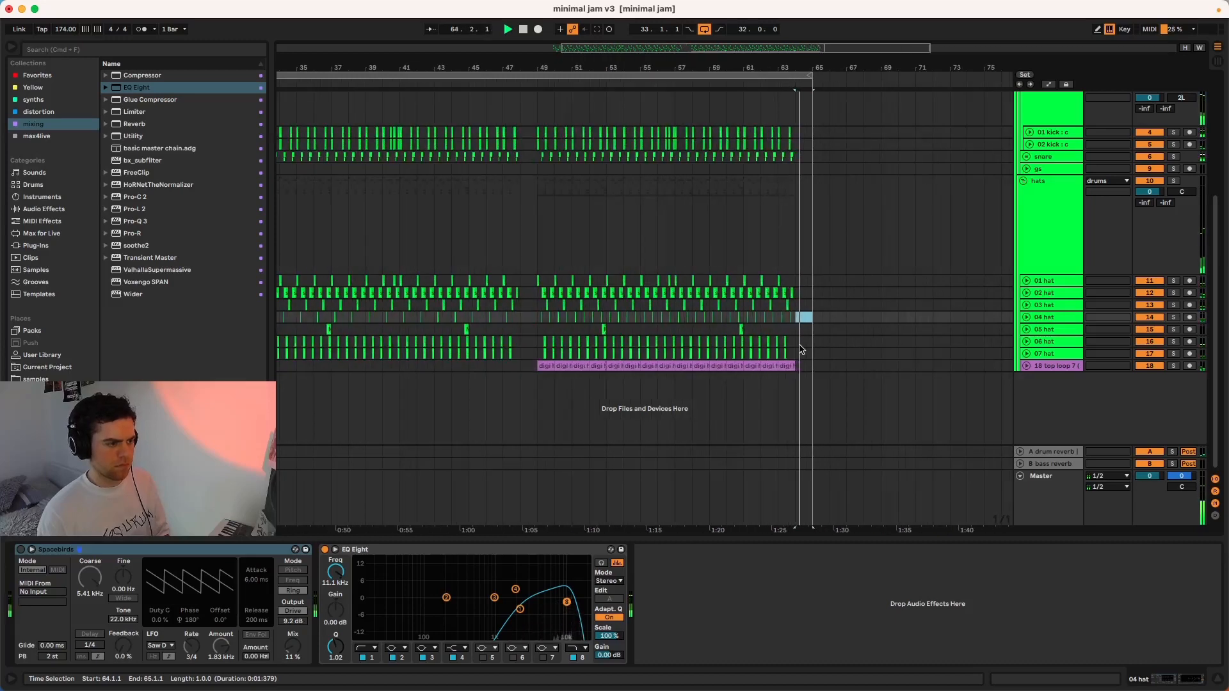
scroll(800, 349, down, 4)
click(1024, 181)
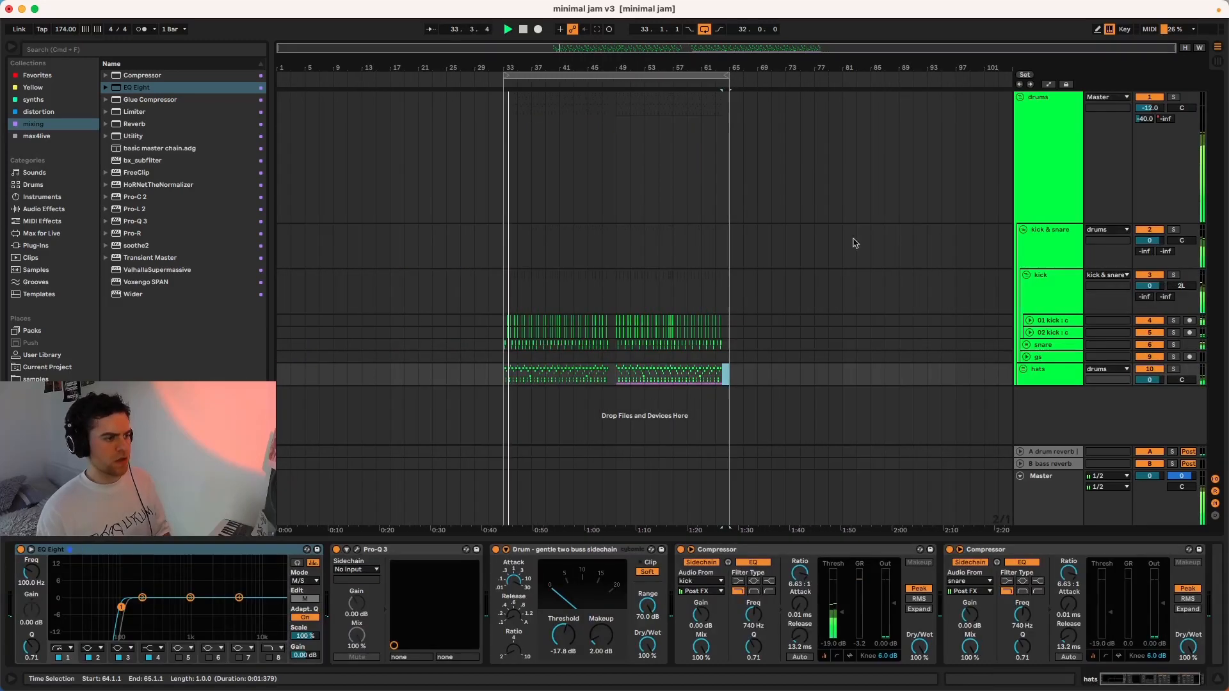
scroll(518, 344, up, 5)
scroll(448, 345, down, 2)
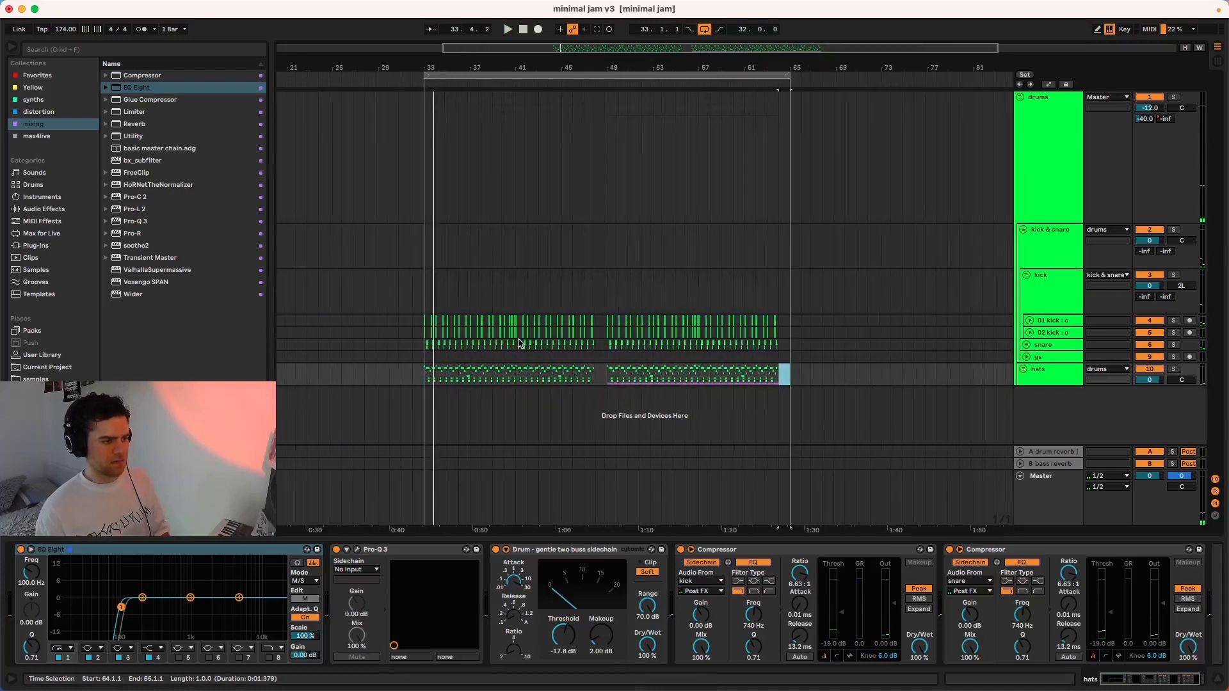
drag(403, 326, 753, 379)
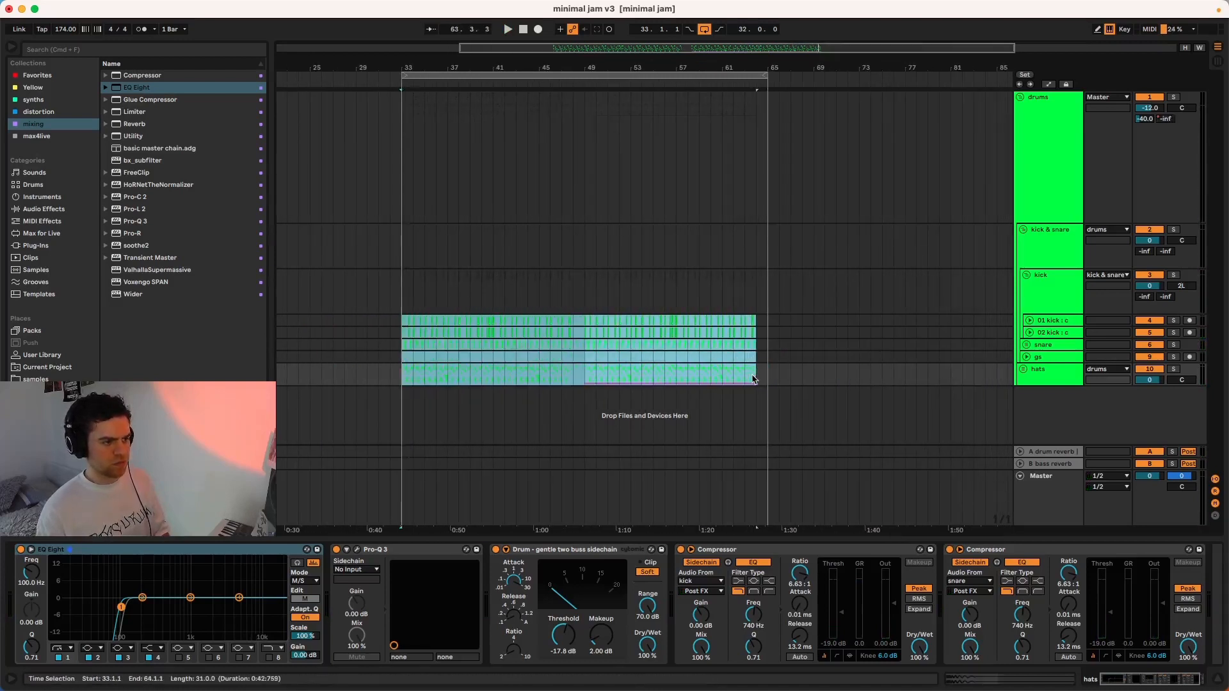
click(582, 377)
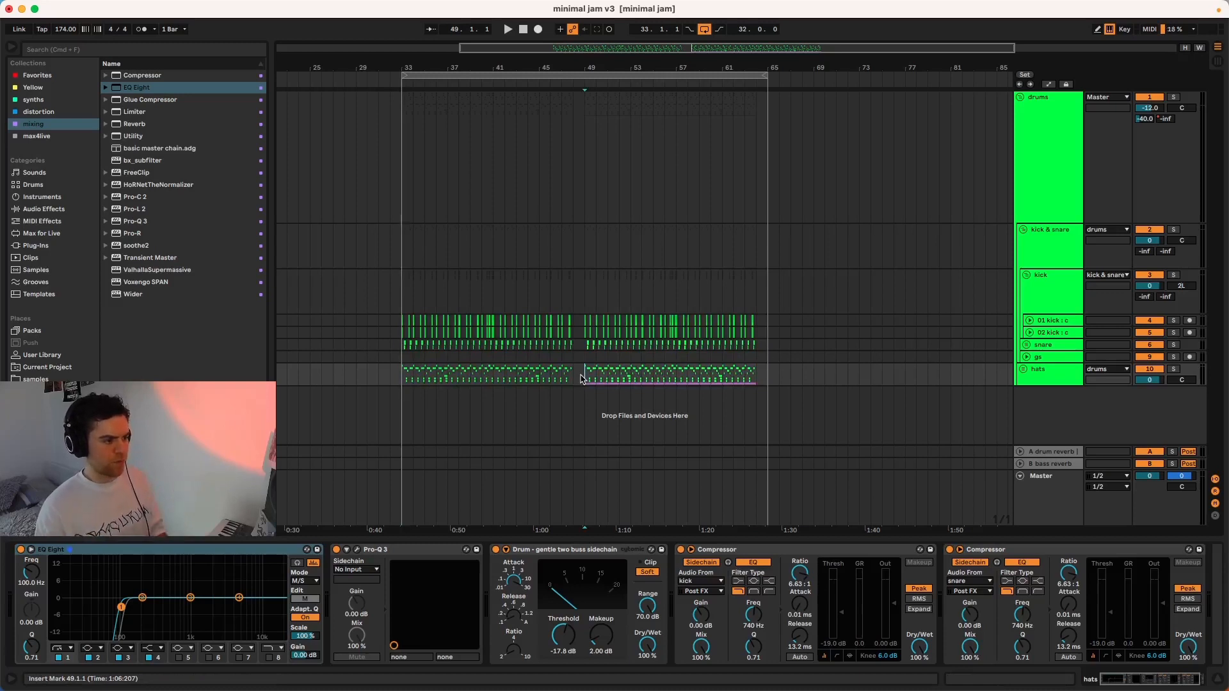
drag(580, 377, 401, 320)
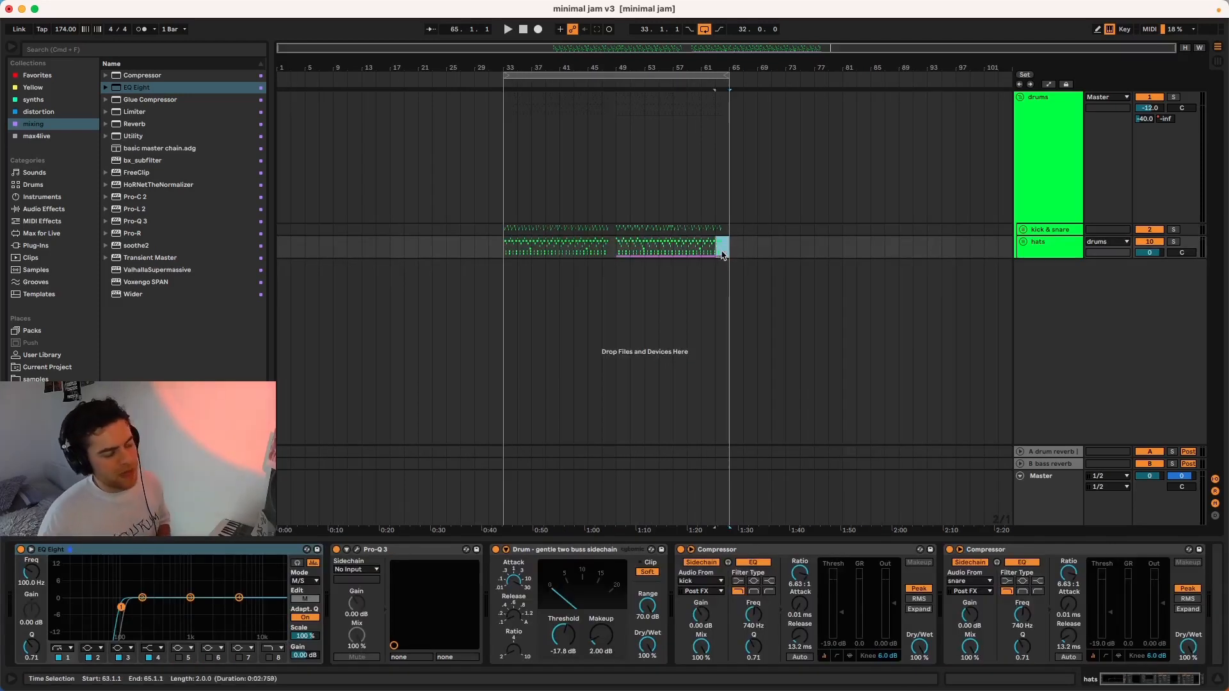
Try duplicating the 32-bar kick & snare and hats arrangement from 33.1.1–65.1.1 to start at 65.1.1, and select its first 16 bars of hats.
drag(722, 255, 504, 234)
key(super+d)
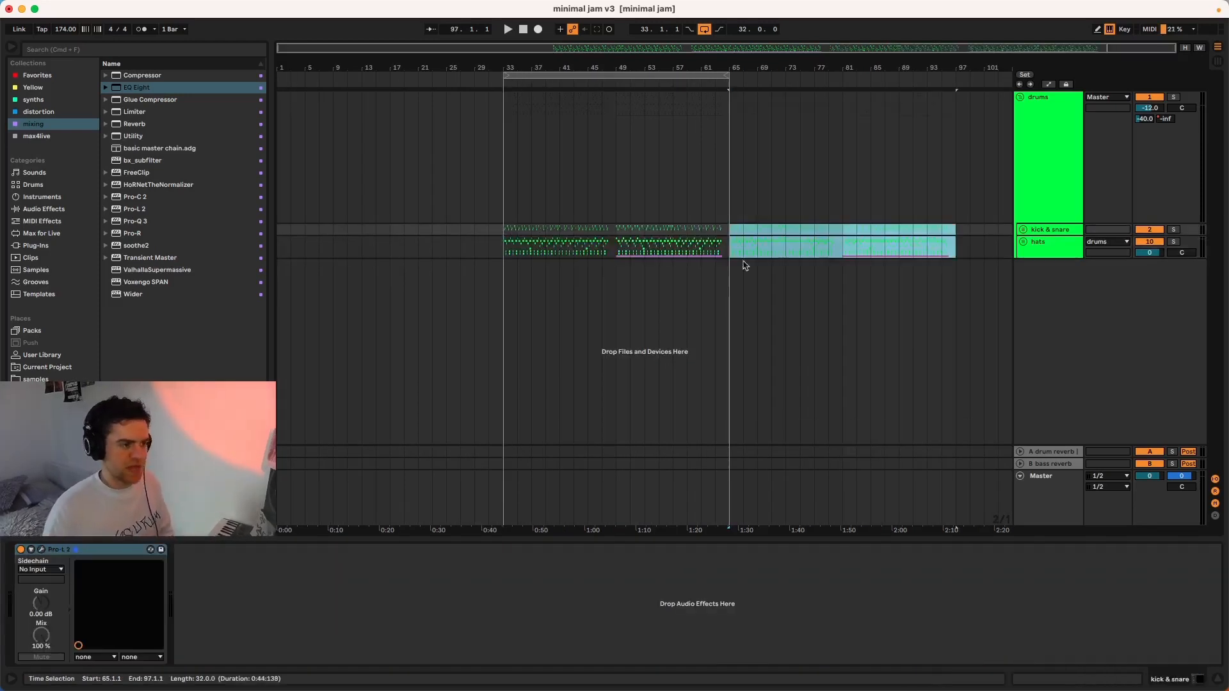
drag(730, 251, 842, 251)
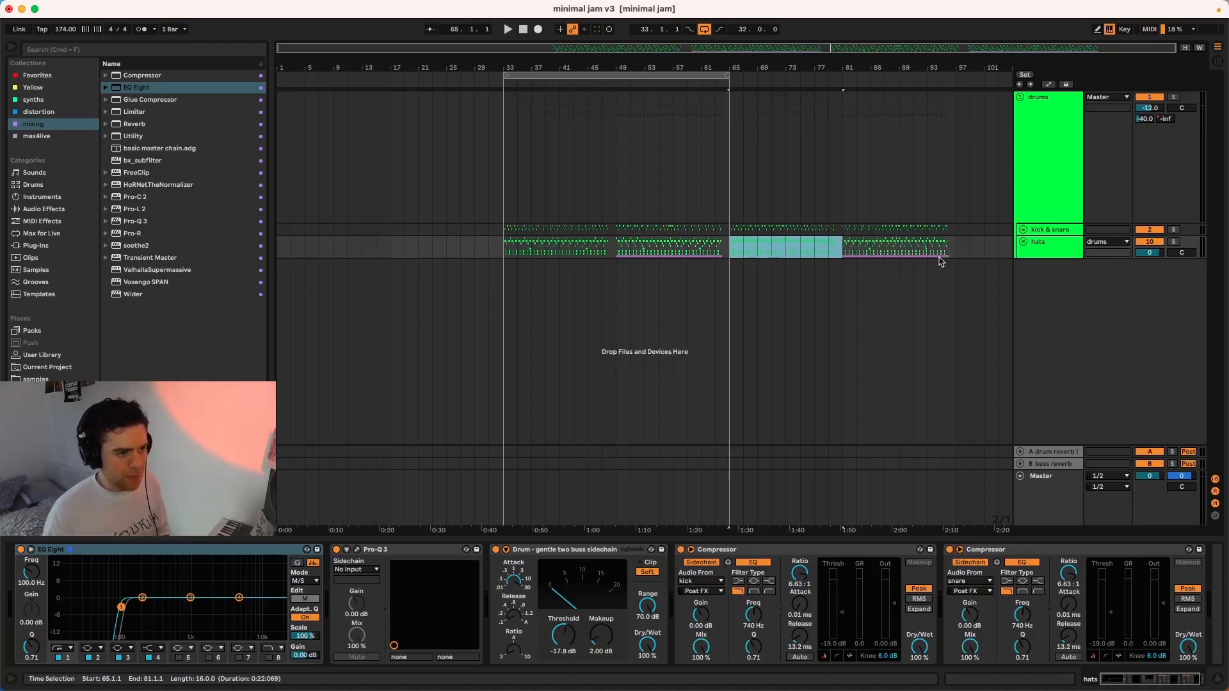
drag(954, 258, 509, 237)
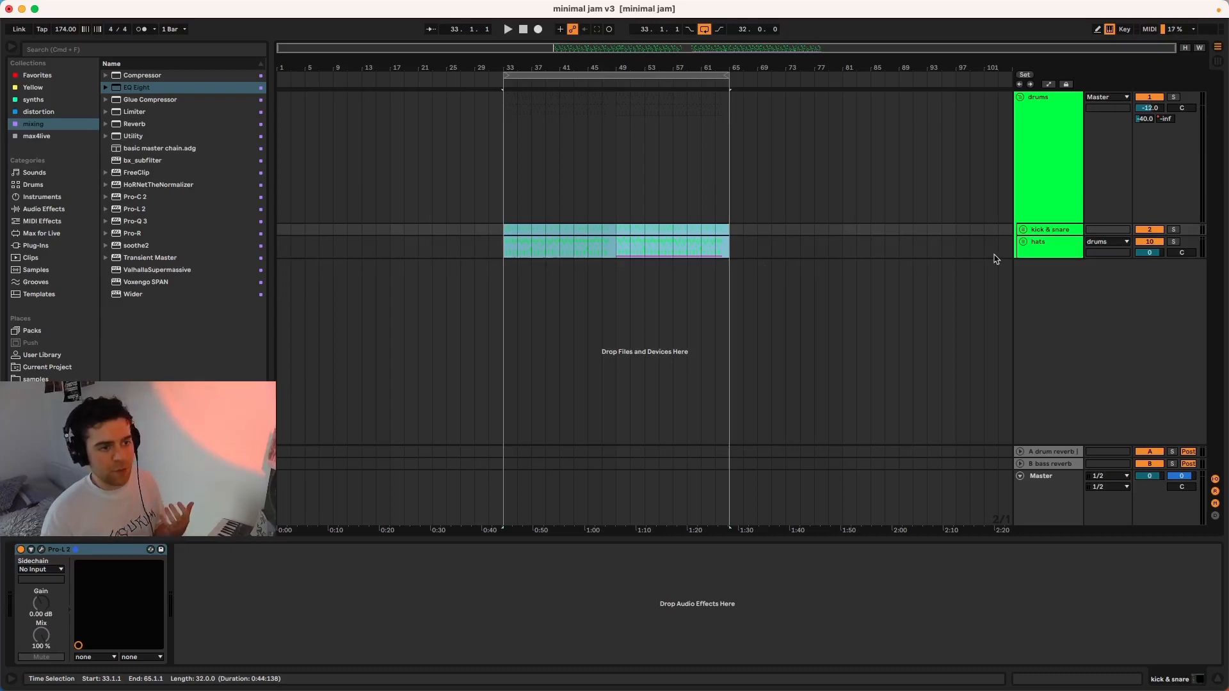
click(1022, 230)
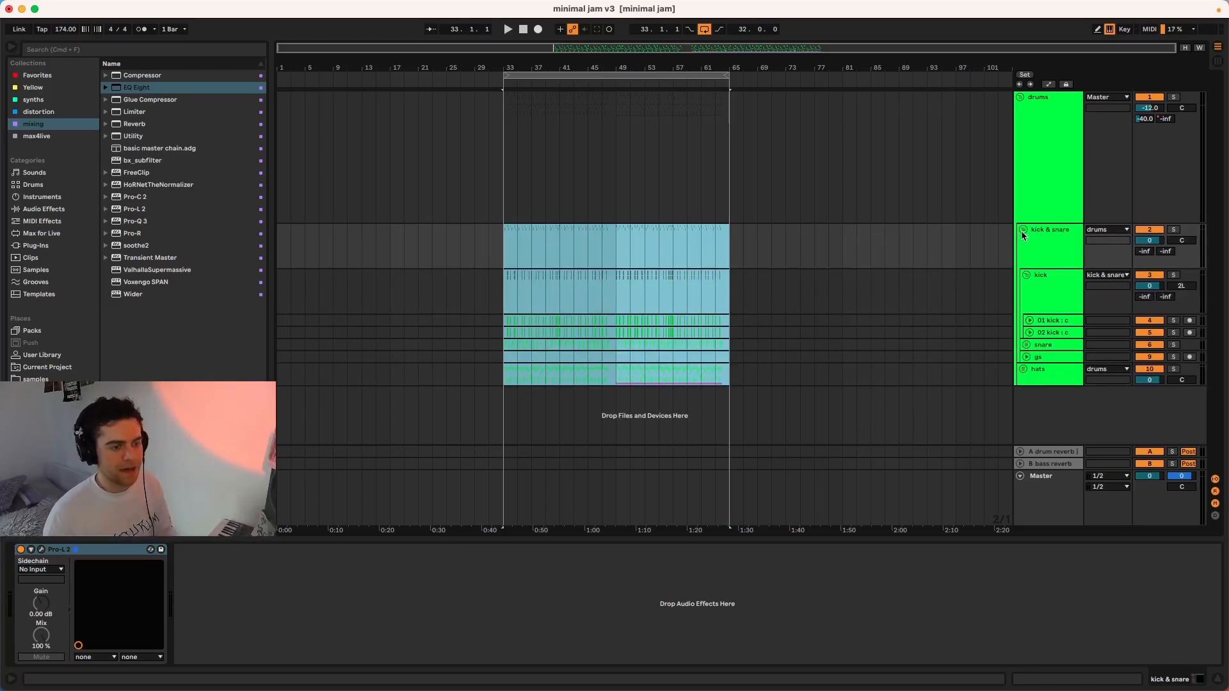
click(1022, 232)
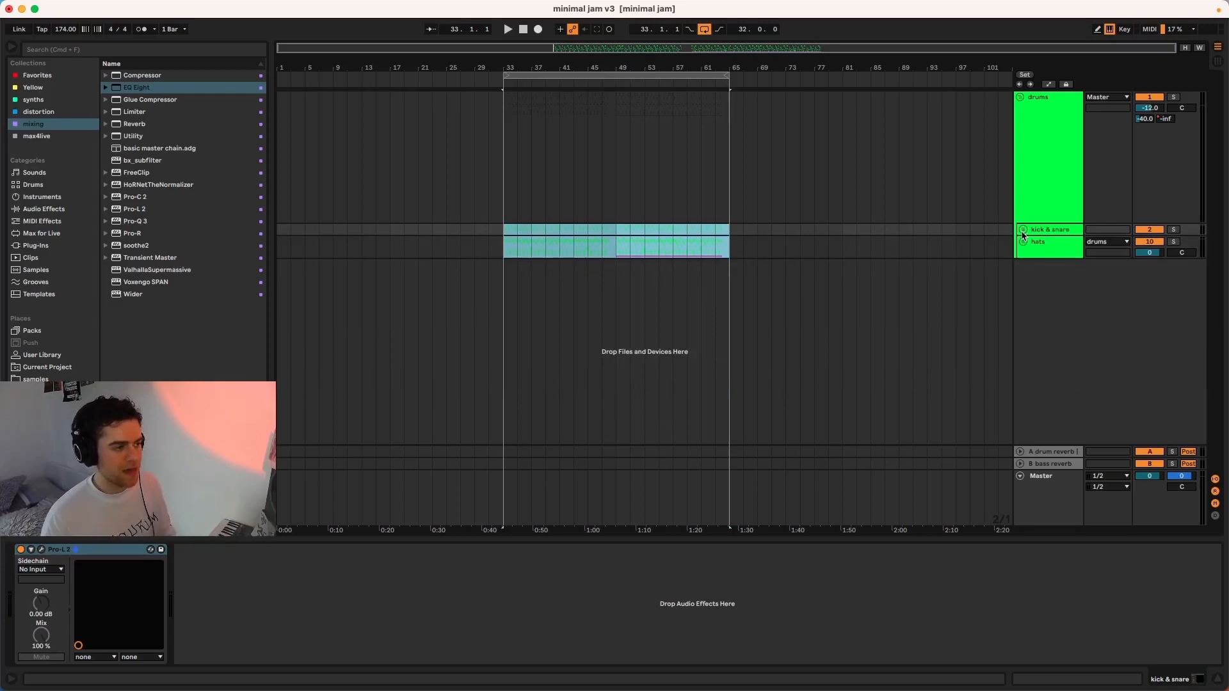